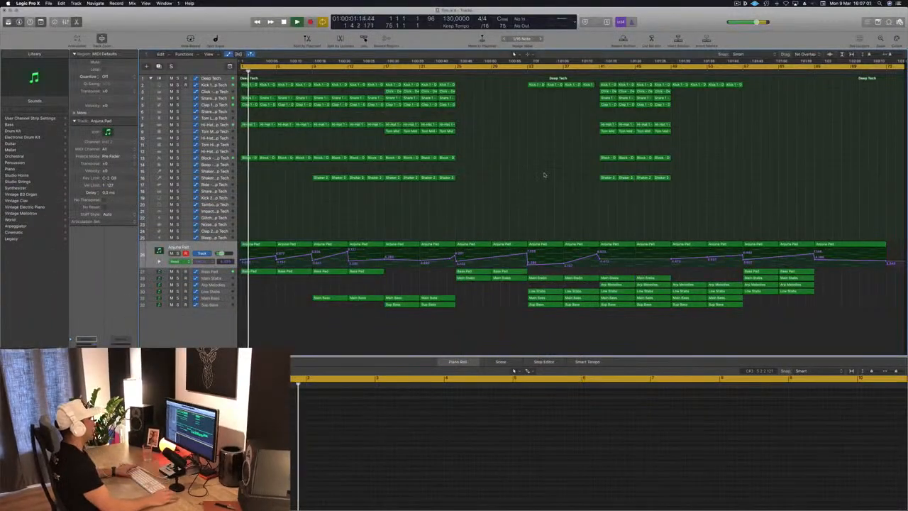
Step: Play the arrangement at several points from the intro towards bar 41, selecting the Sup Bass and Main Bass tracks along the way
key(space)
click(383, 77)
key(space)
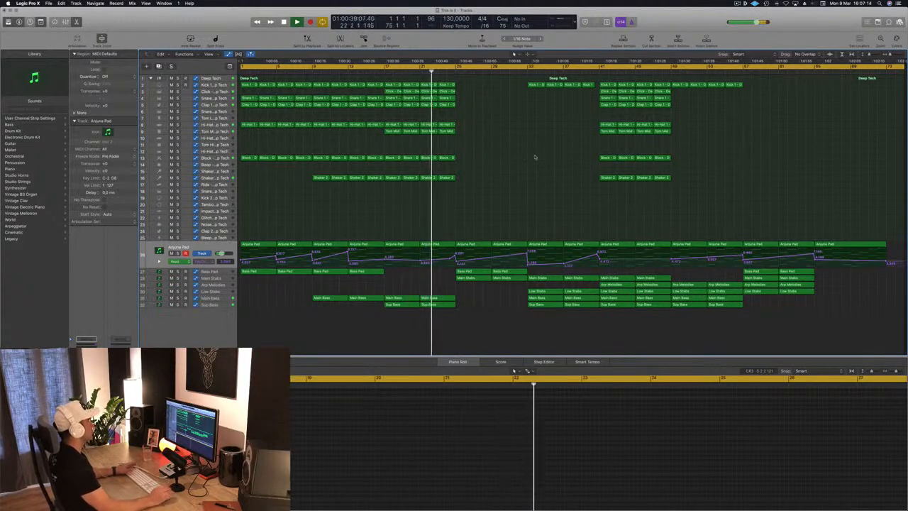
click(230, 305)
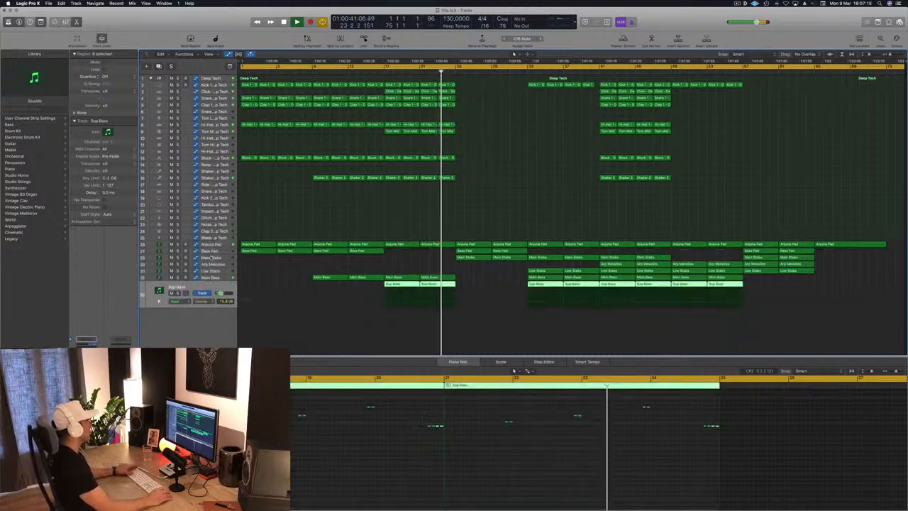
click(213, 277)
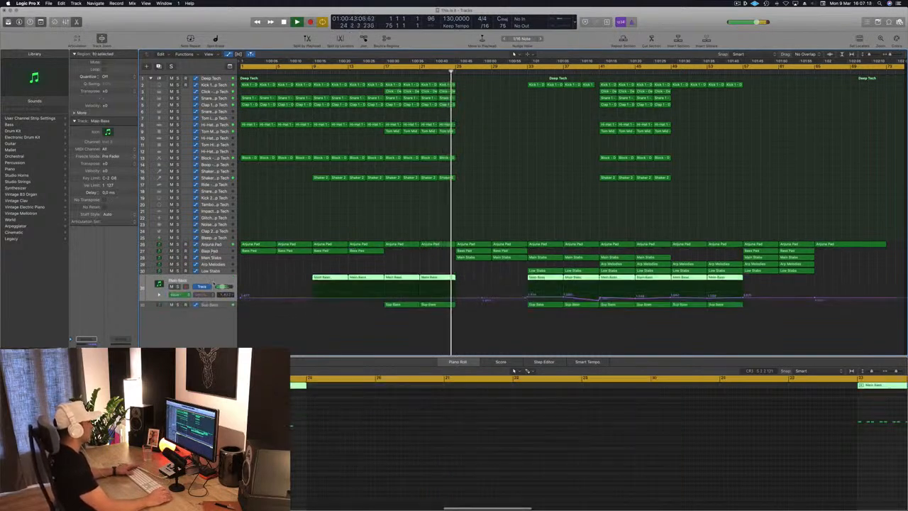
click(381, 199)
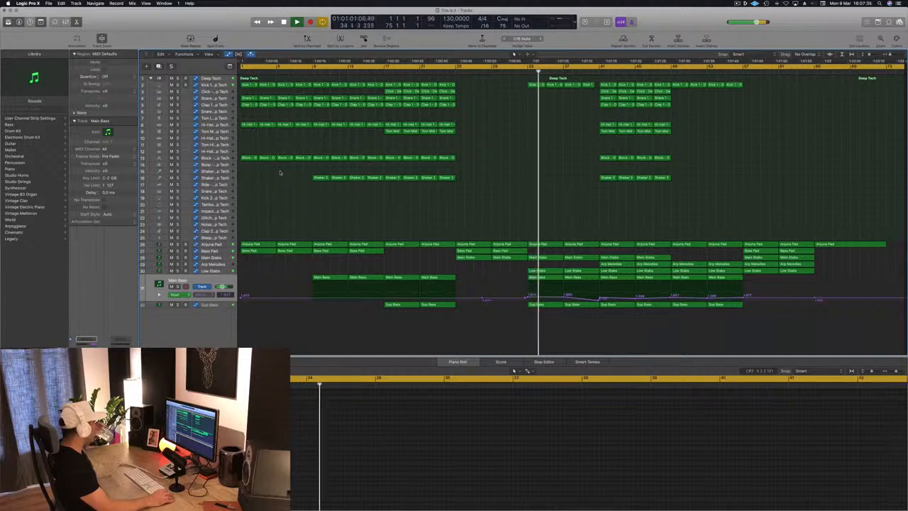
click(599, 73)
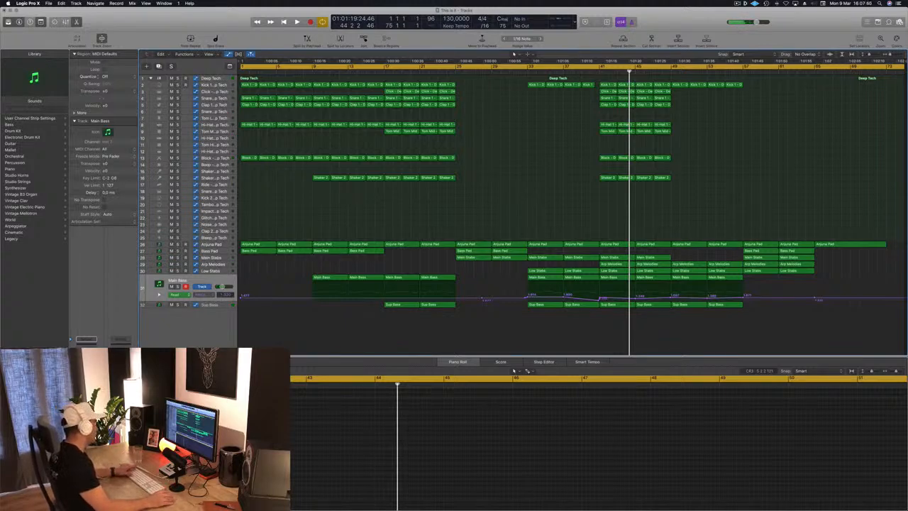
Step: Compare the song's opening with the section starting at bar 17 by playing both
key(Return)
key(space)
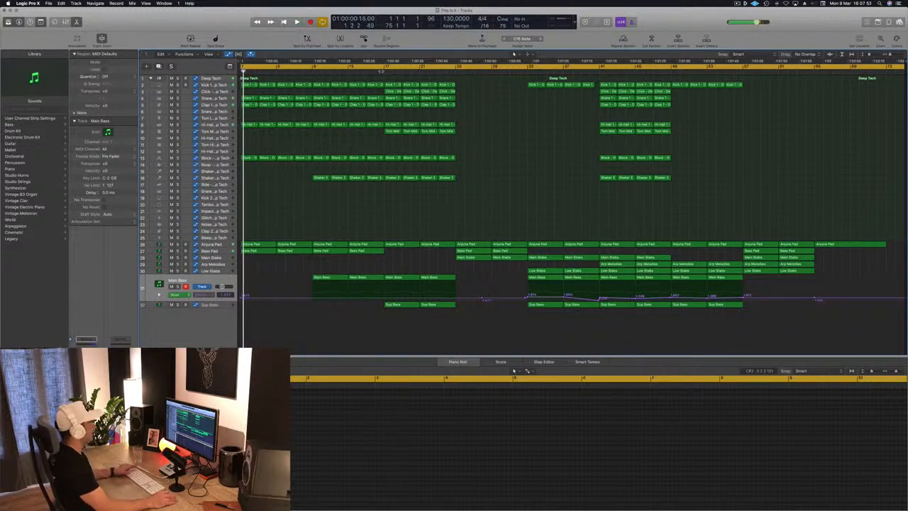
click(382, 71)
key(space)
click(383, 71)
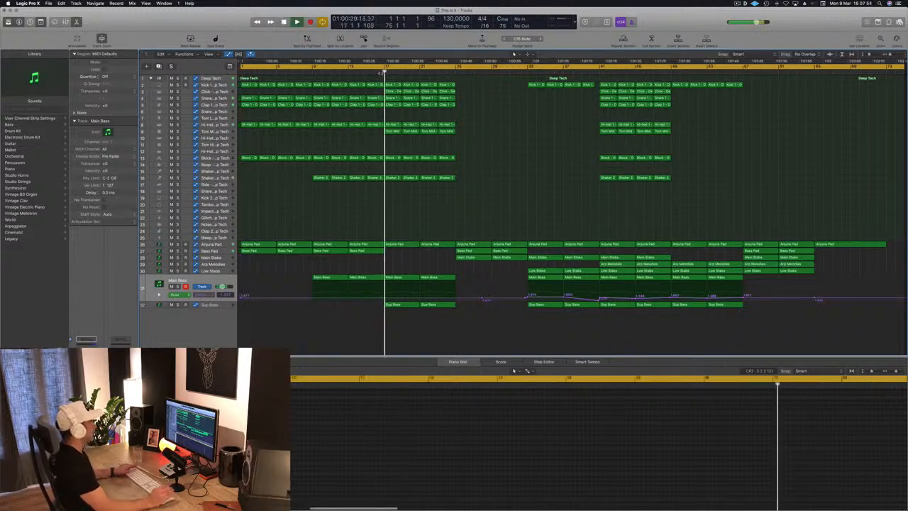
key(space)
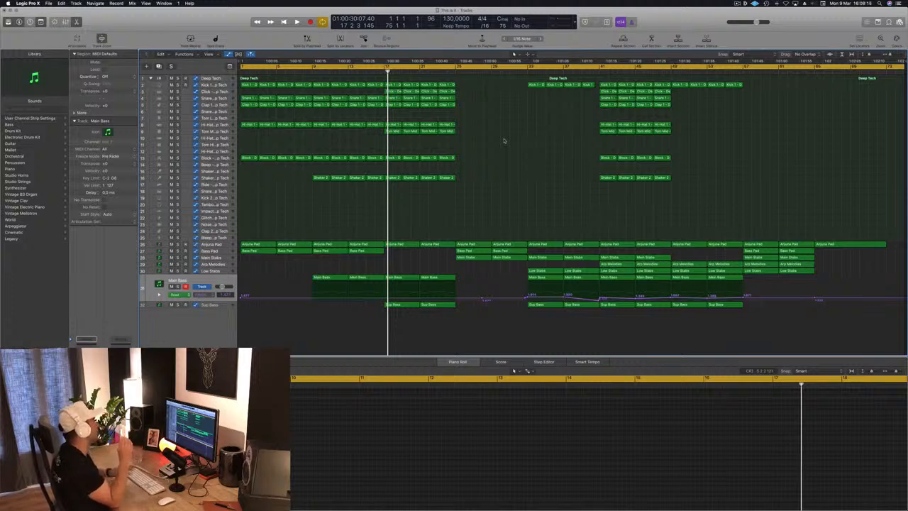
Step: Open the mixer and play the song from the start while looking through all the channel strips
key(Return)
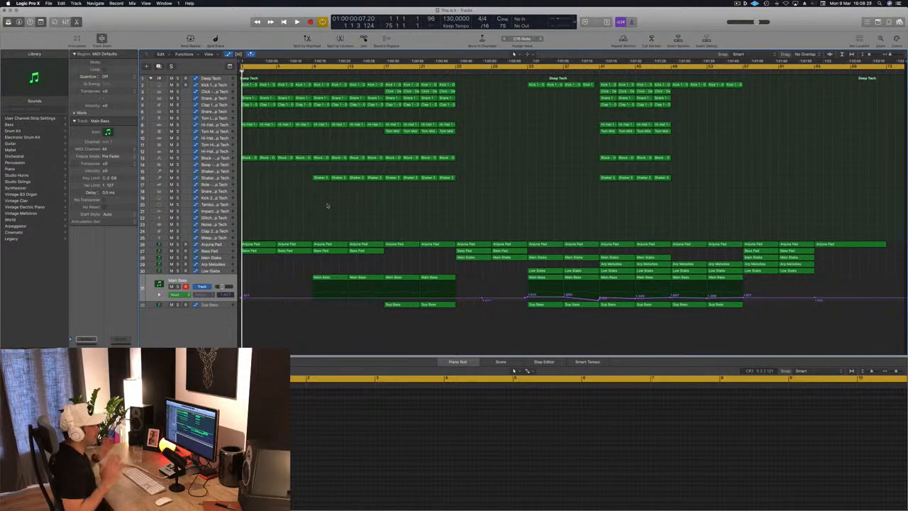
key(x)
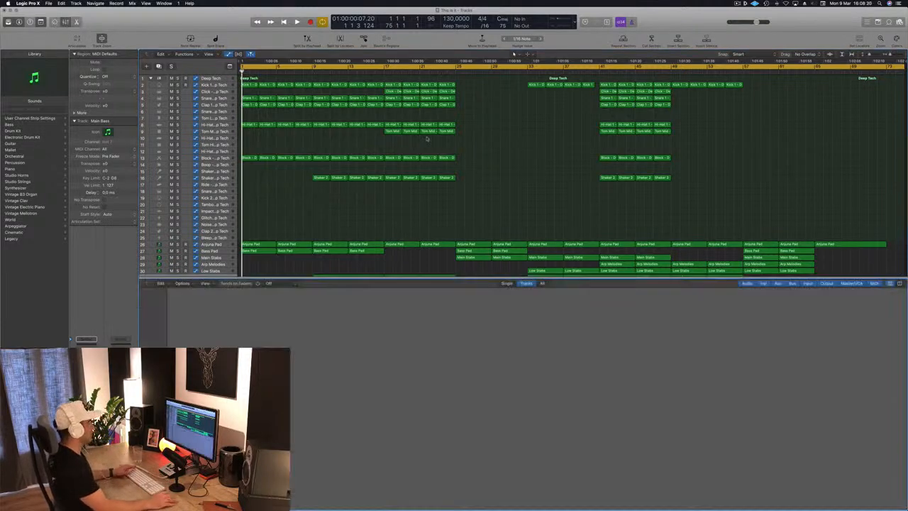
key(space)
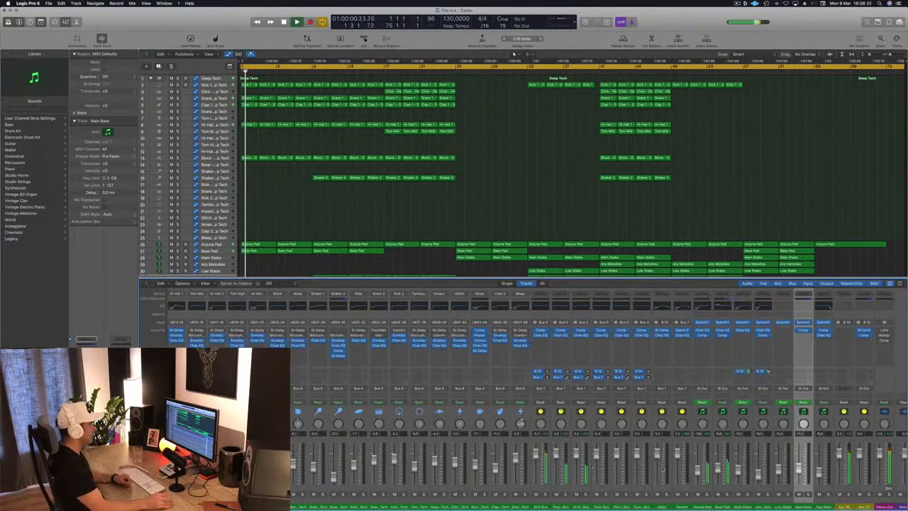
scroll(661, 468, right, 3)
scroll(661, 468, left, 8)
scroll(661, 468, left, 6)
scroll(713, 469, right, 5)
scroll(714, 469, right, 2)
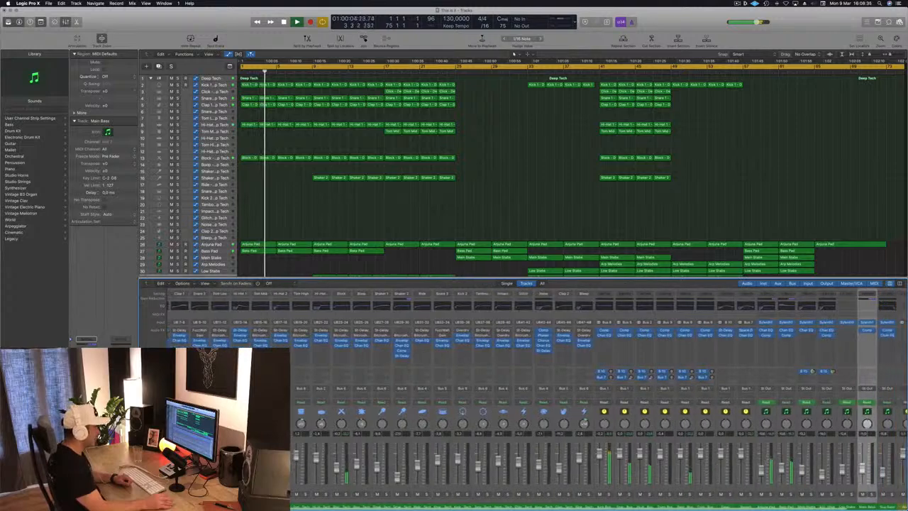
scroll(715, 474, left, 4)
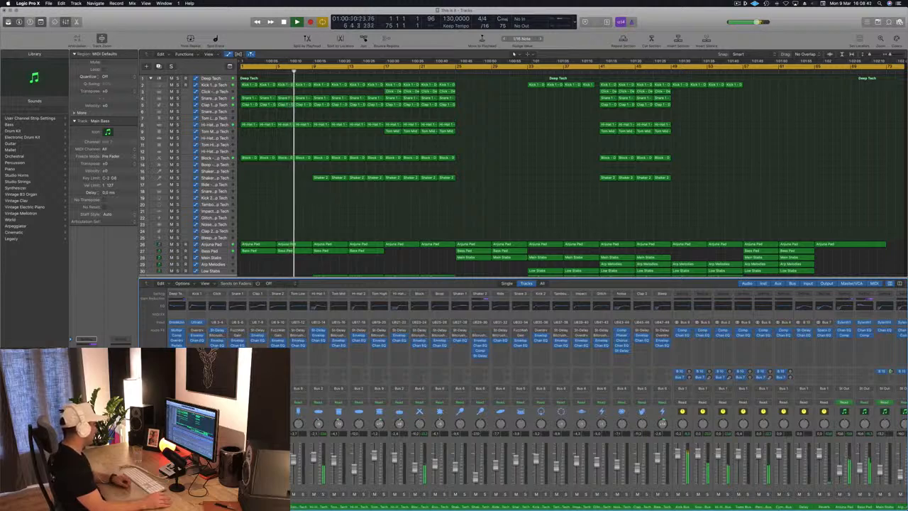
Step: Briefly solo the Deep Tech drum channel during playback, return to the full mix and check the instrument channels
key(s)
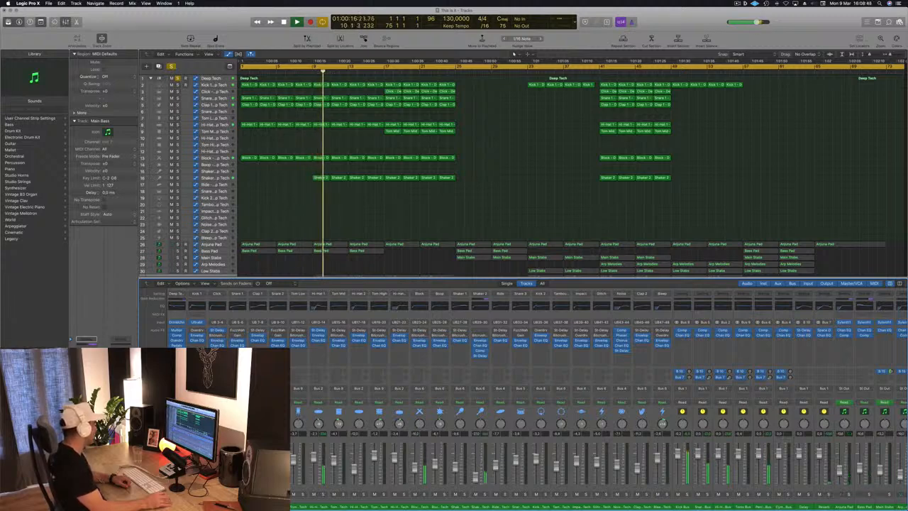
click(182, 493)
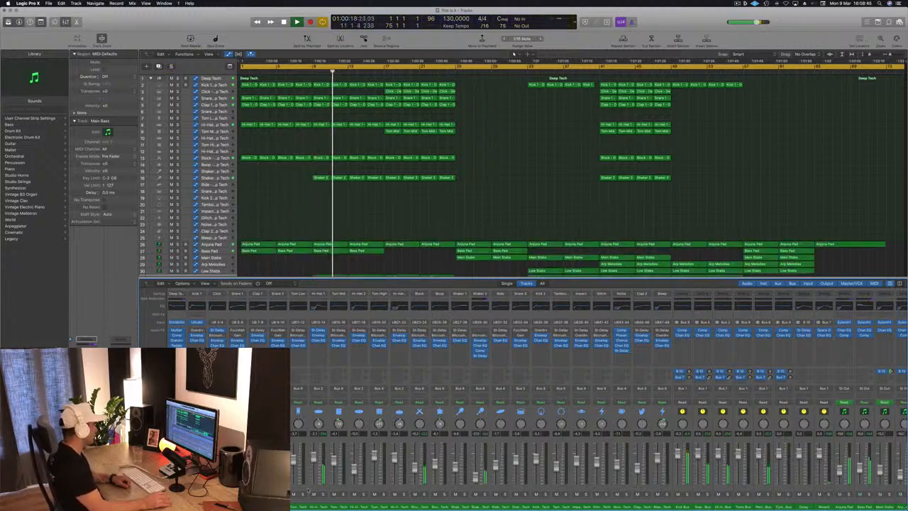
scroll(479, 491, right, 2)
scroll(479, 492, right, 4)
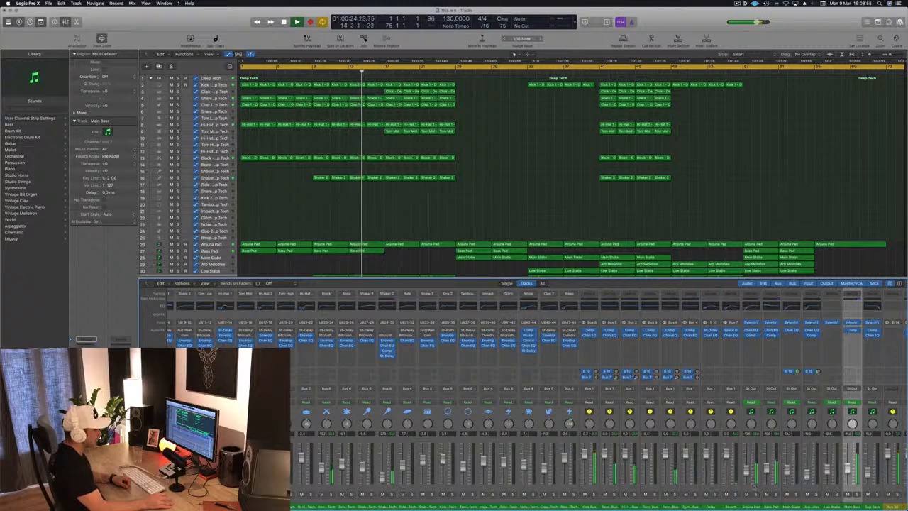
key(space)
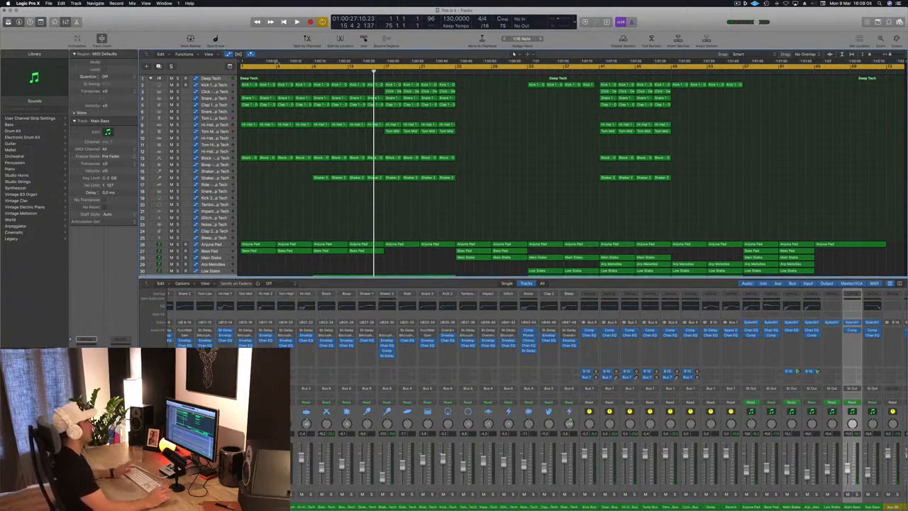
Step: Set the cycle range from bar 1 to bar 9 and audition the looped intro
drag(241, 68, 310, 70)
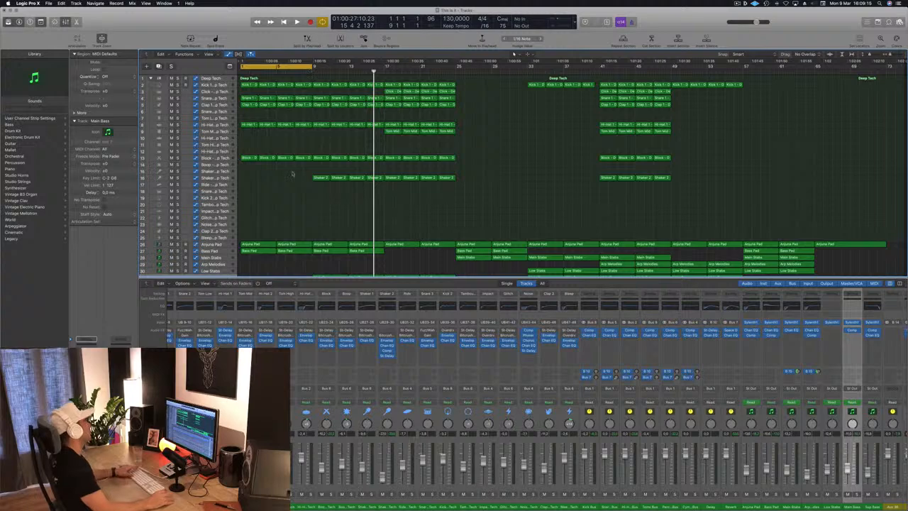
key(space)
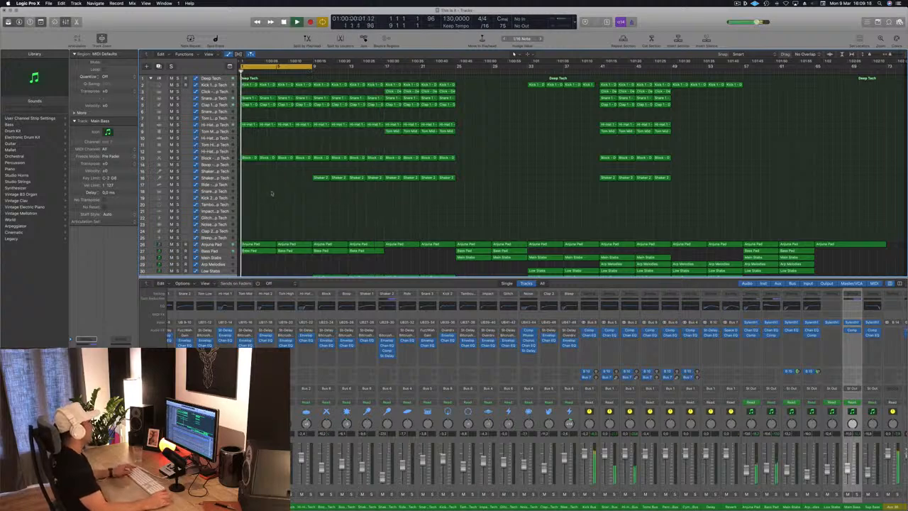
scroll(271, 192, right, 2)
scroll(271, 192, right, 1)
scroll(271, 192, down, 3)
scroll(282, 188, up, 2)
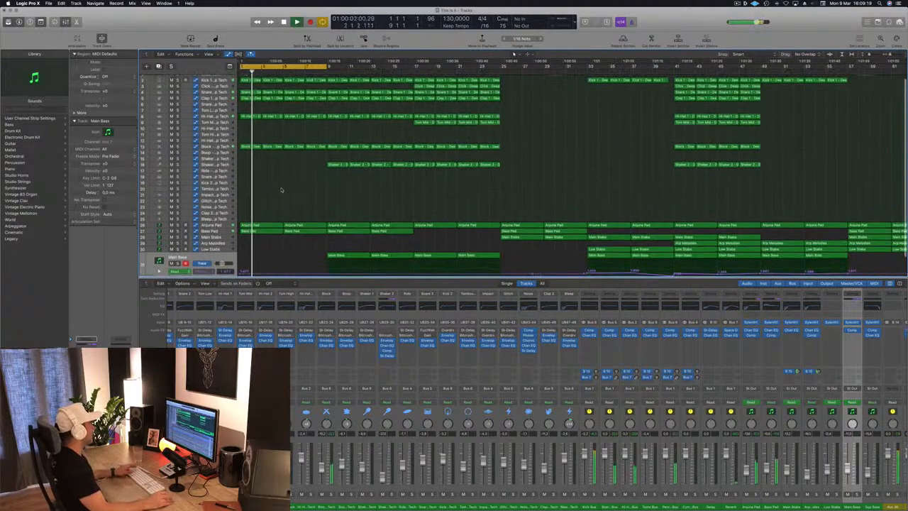
key(space)
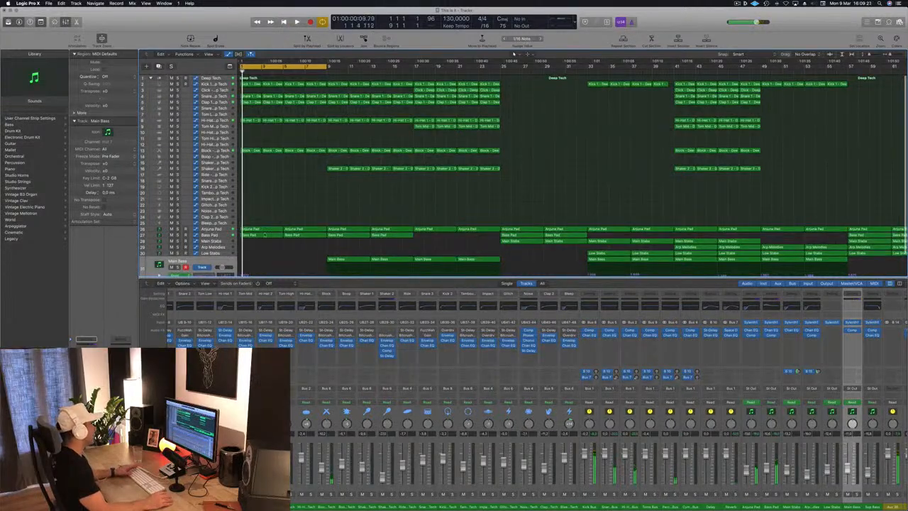
Step: Audition the pads in the intro and delete the two Anjuna Pad regions from the first eight bars
click(210, 229)
key(space)
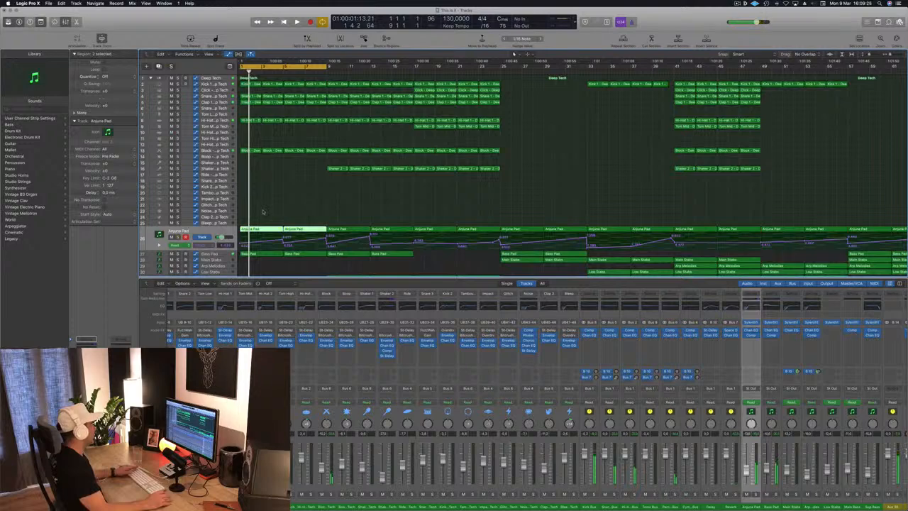
key(space)
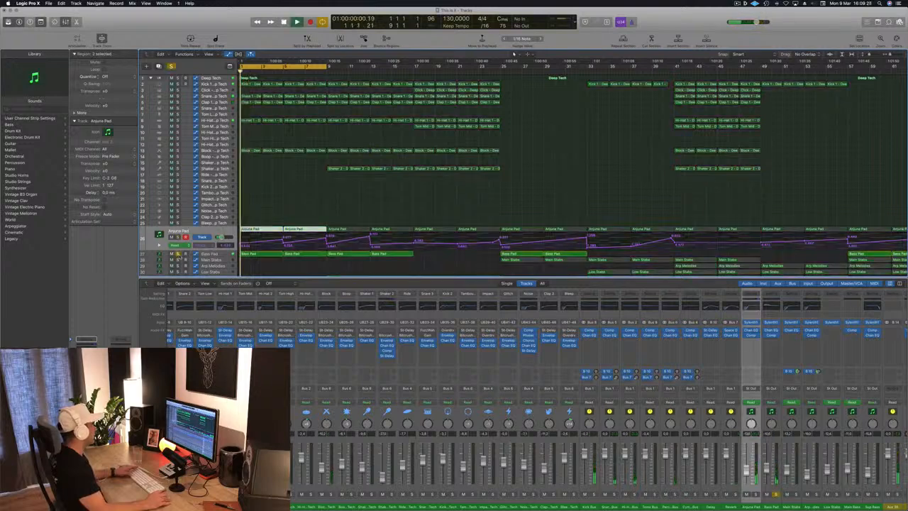
drag(259, 216, 303, 231)
key(Delete)
key(space)
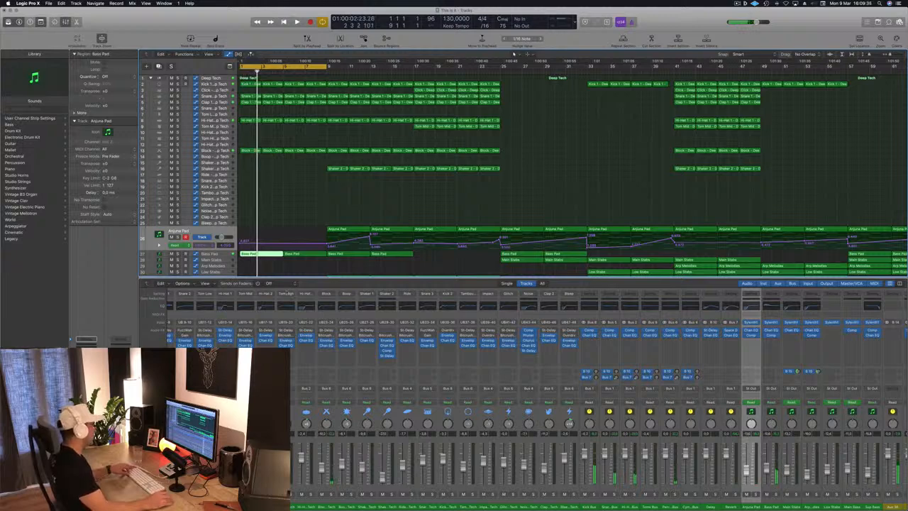
Step: Reduce the first Bass Pad region to its opening note, repeated in each of its four bars up to bar 5
double_click(262, 254)
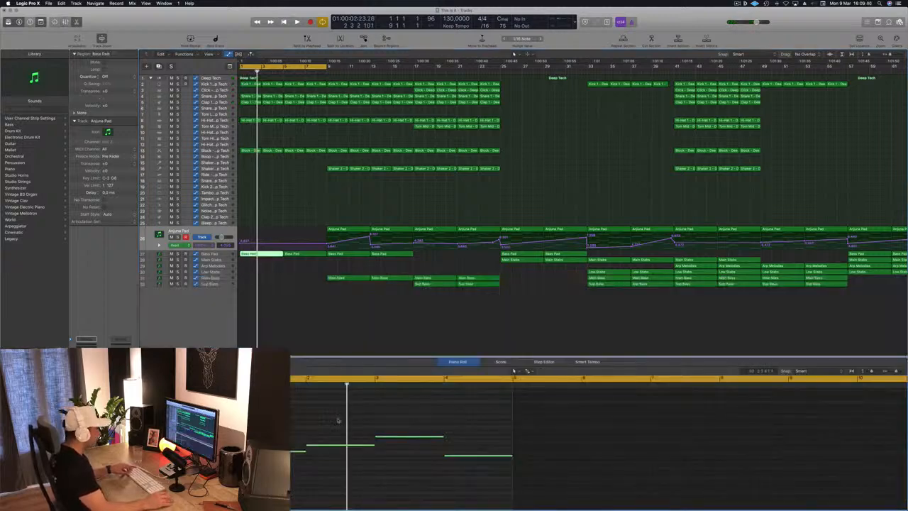
drag(337, 420, 511, 489)
key(Delete)
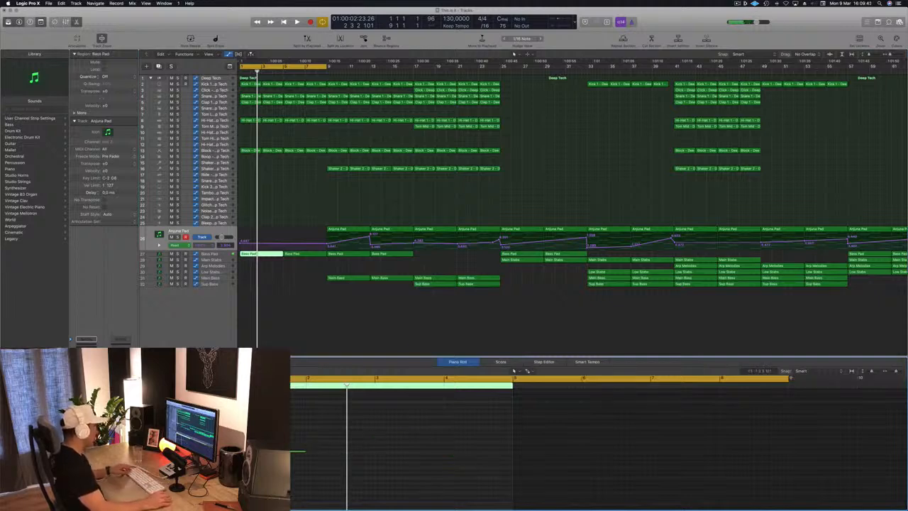
drag(273, 452, 347, 458)
drag(278, 452, 417, 453)
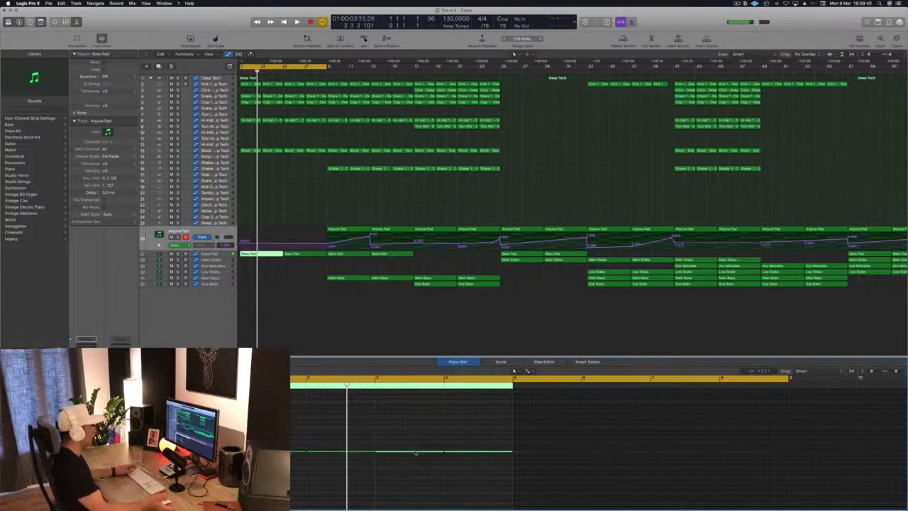
Step: Replace the second Bass Pad region with a copy of the edited first one at bar 5 and play the result
click(301, 253)
key(Delete)
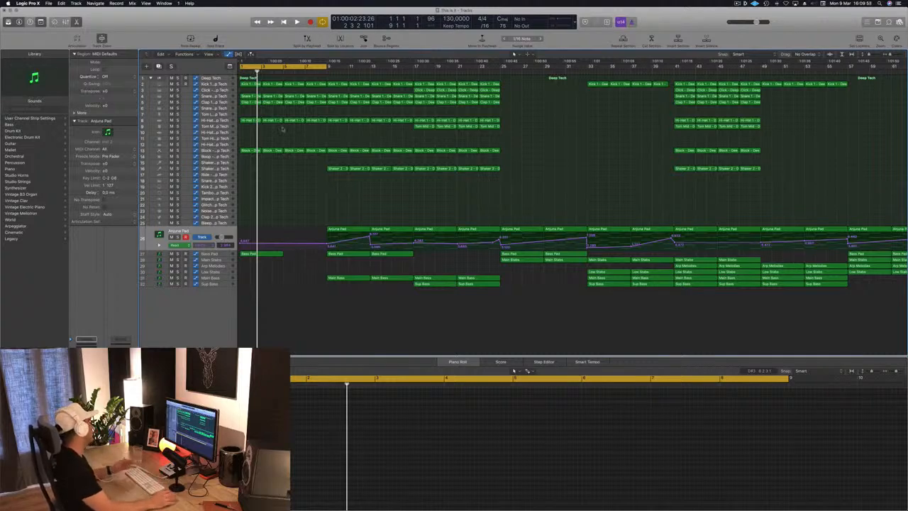
click(262, 255)
drag(262, 256, 305, 261)
key(space)
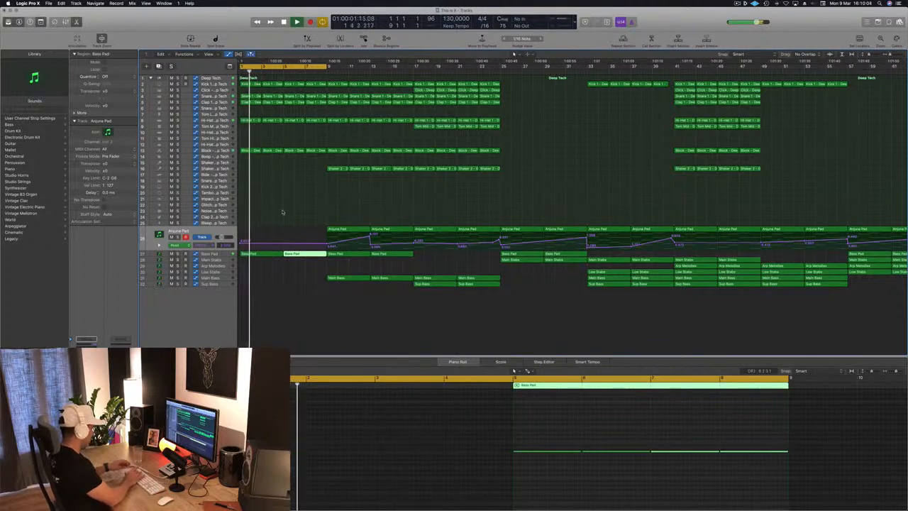
Step: Repeat the eight-bar cycle section three times, pushing the remaining arrangement back to bar 33, and play from the start
click(282, 210)
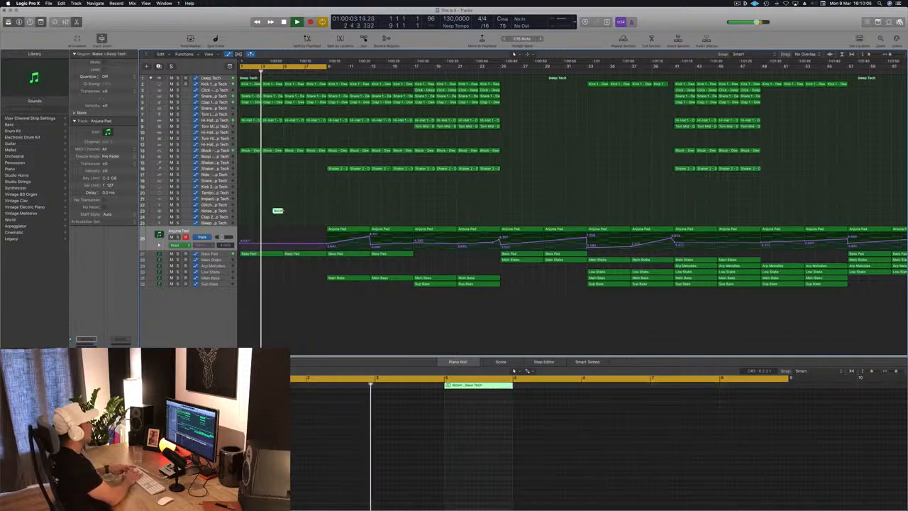
click(309, 211)
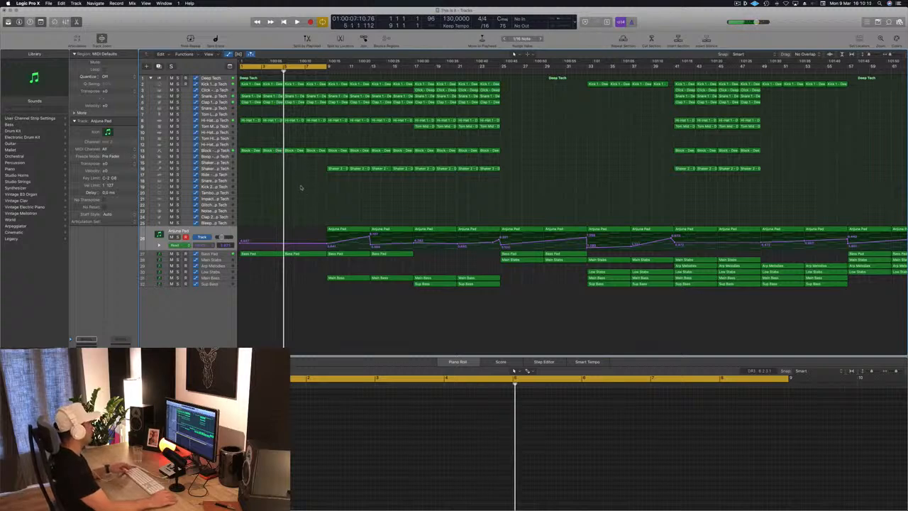
key(ctrl+super+r)
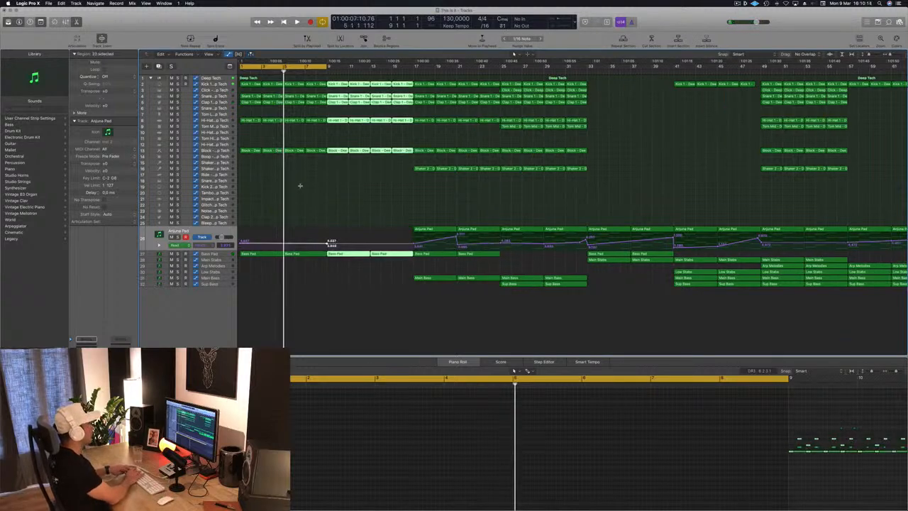
key(ctrl+super+r)
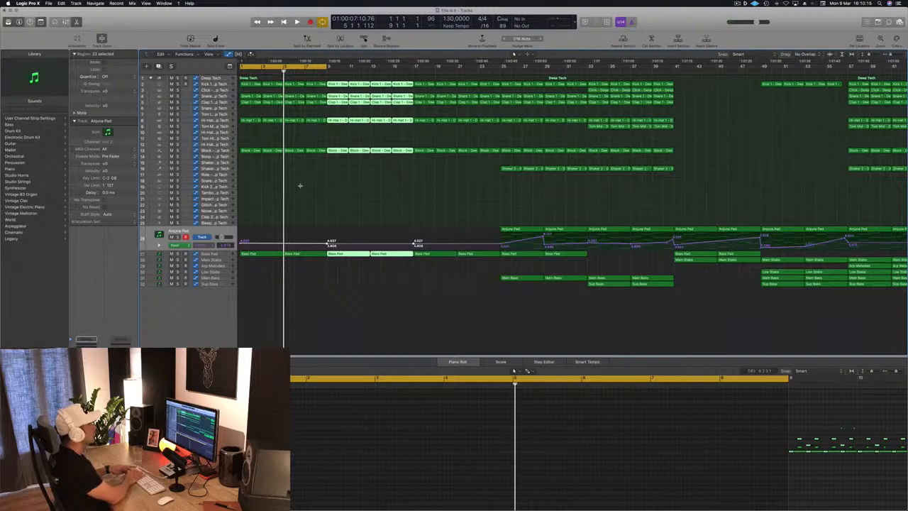
key(ctrl+super+r)
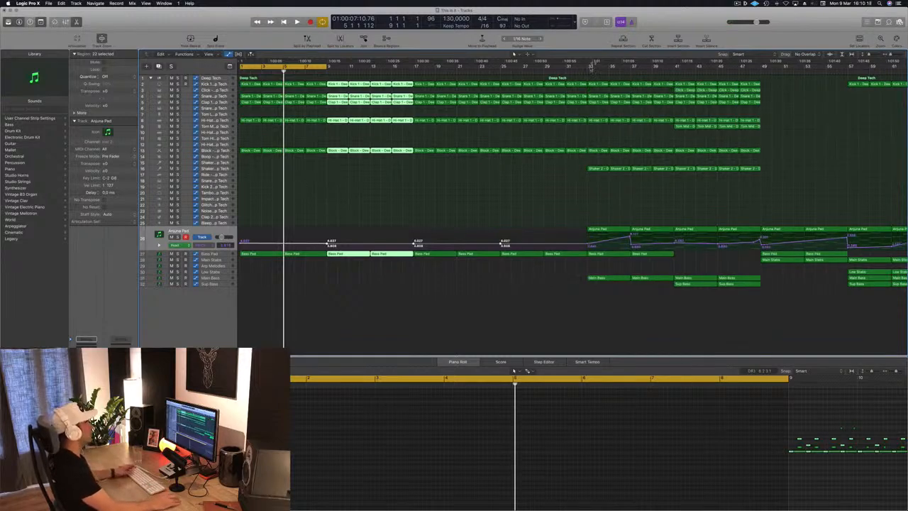
click(367, 192)
key(space)
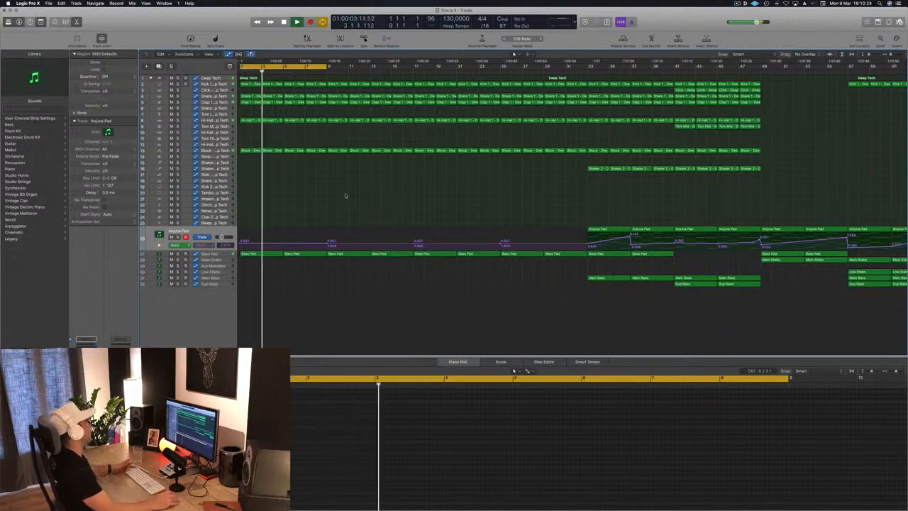
Step: Listen to the extended intro, open the Bass Pad's Sylenth1 instrument and decline the plug-in update
scroll(387, 208, left, 3)
scroll(387, 208, left, 2)
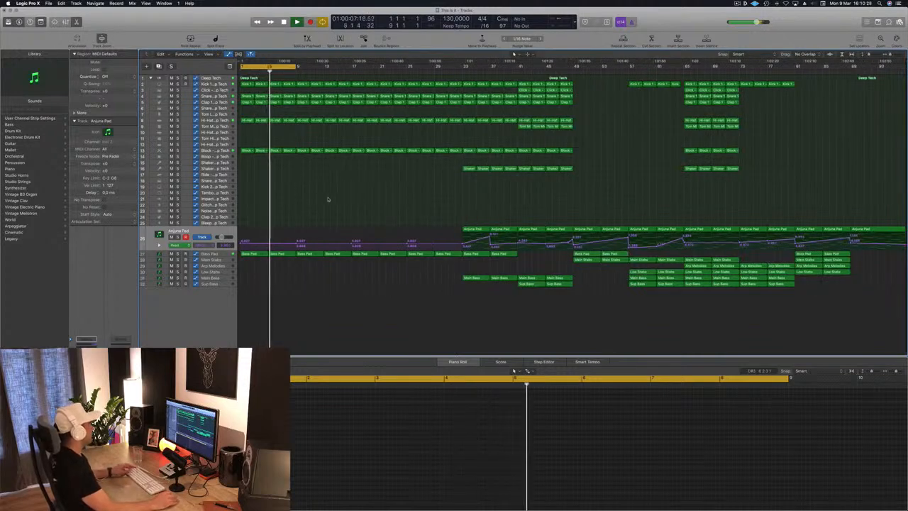
scroll(326, 200, right, 3)
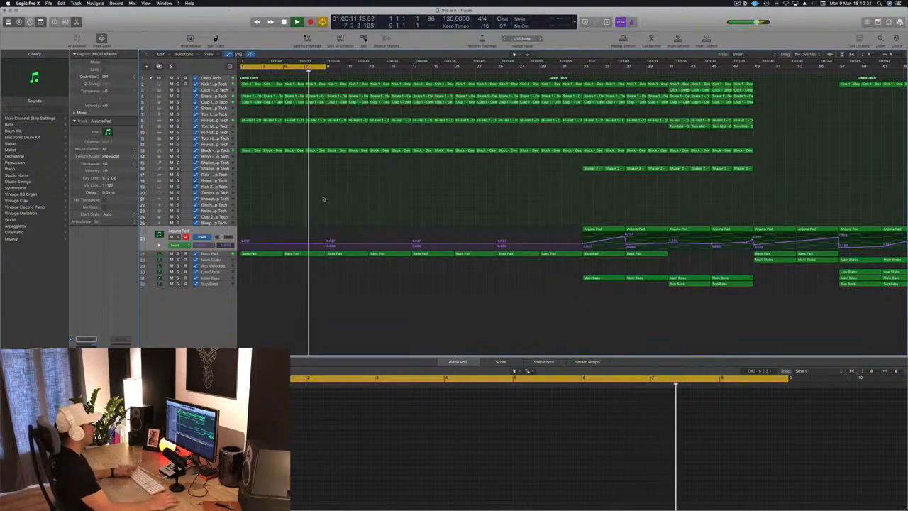
click(222, 254)
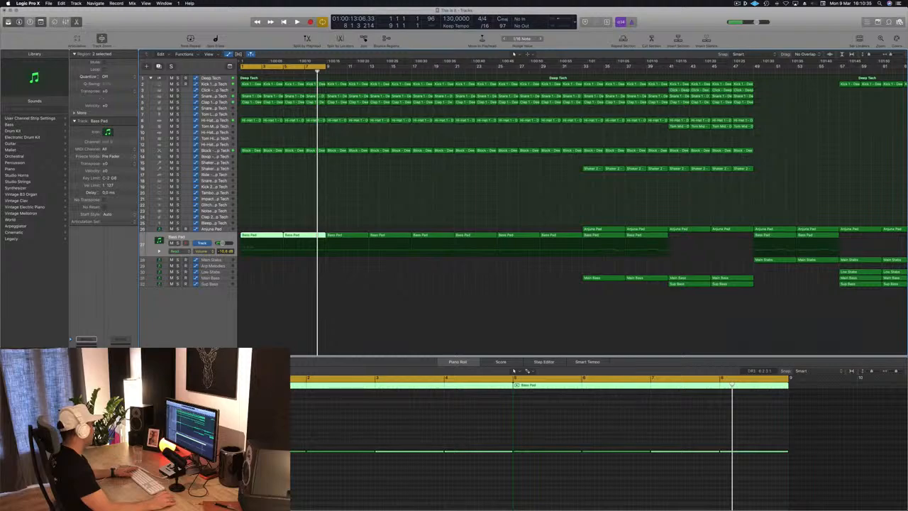
key(v)
drag(209, 28, 700, 106)
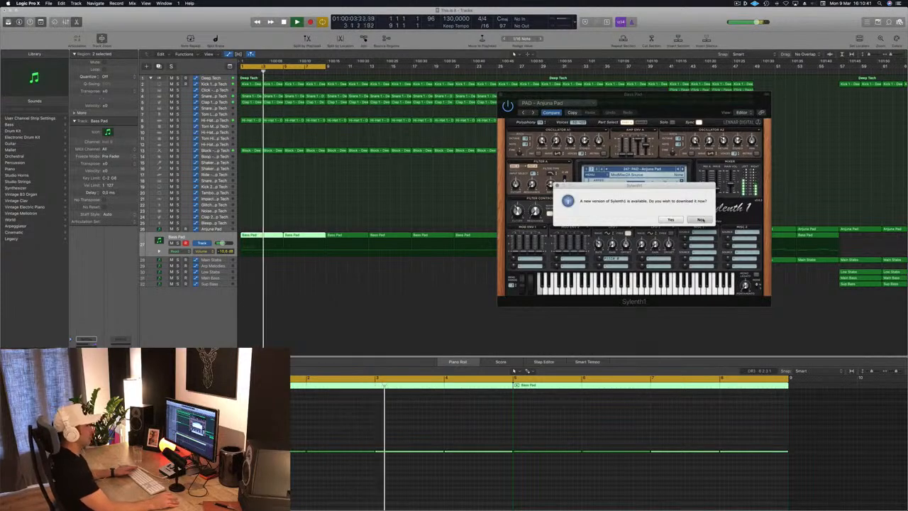
click(699, 219)
key(space)
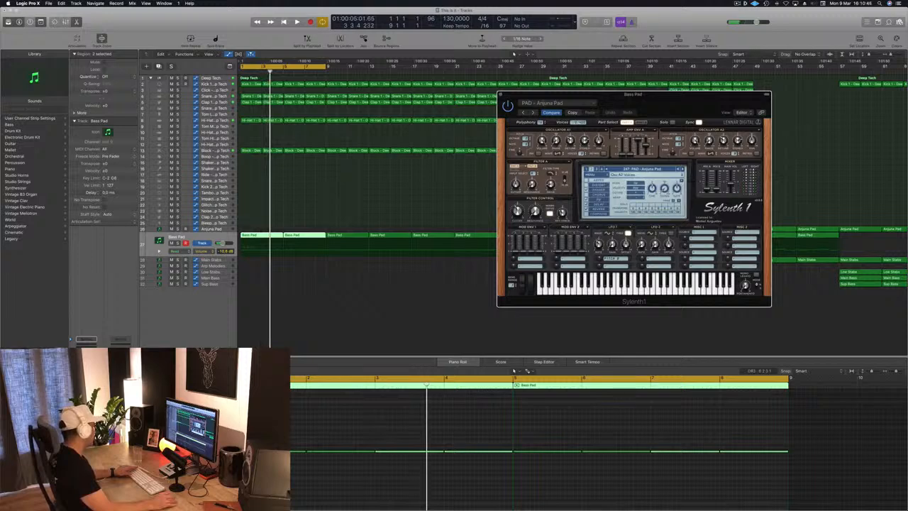
Step: Show the side-chain settings of the Bass Pad's Compressor, adjust its threshold during playback, close it and replay the intro
click(86, 385)
key(Return)
key(space)
drag(144, 25, 330, 107)
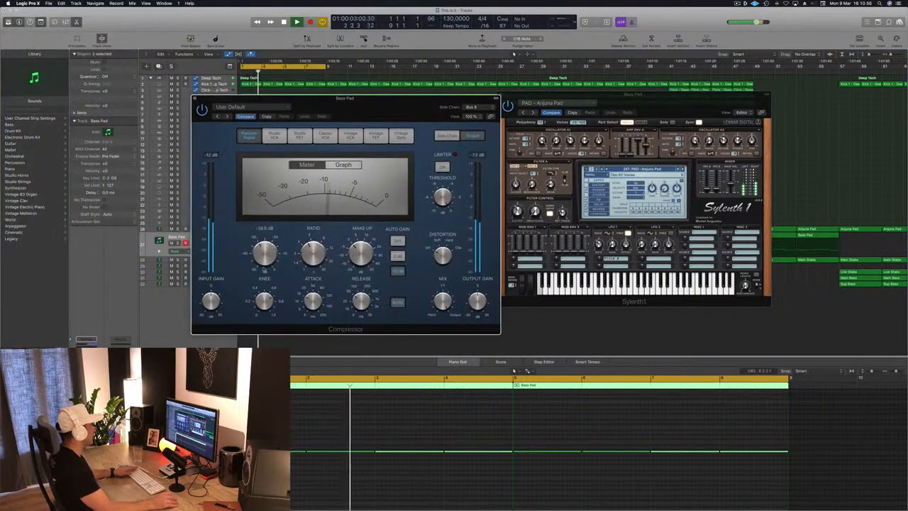
click(446, 135)
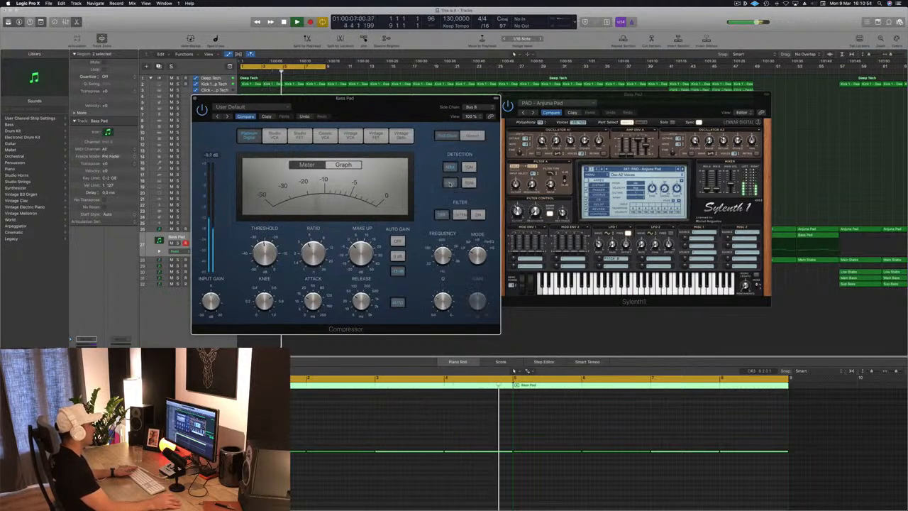
mouse_move(267, 245)
drag(268, 245, 267, 238)
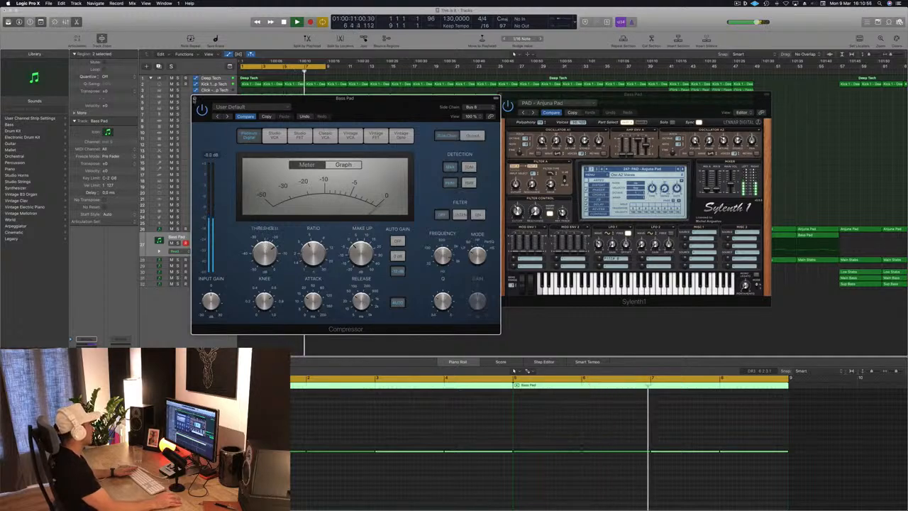
click(195, 98)
key(space)
key(space)
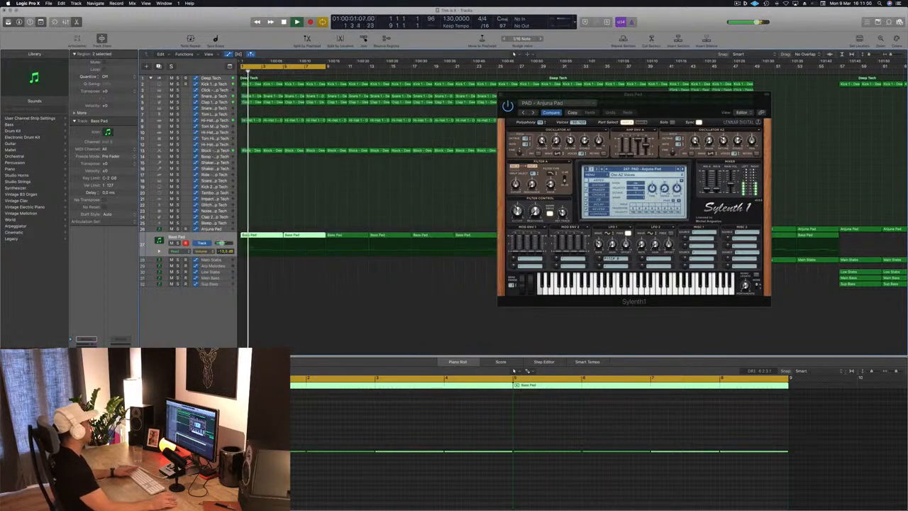
Step: Set the Bass Pad volume to -14.0 dB and write a Sylenth1 filter cutoff move with Touch automation
drag(680, 102, 618, 106)
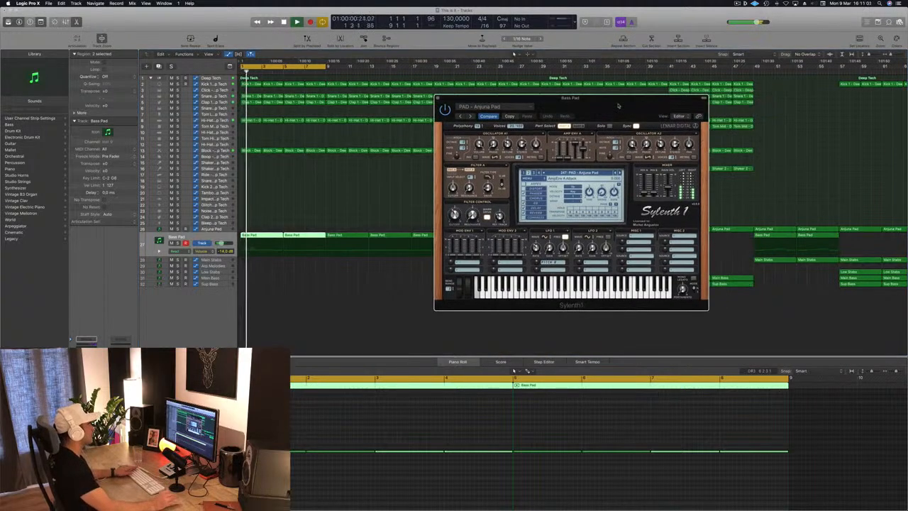
click(438, 97)
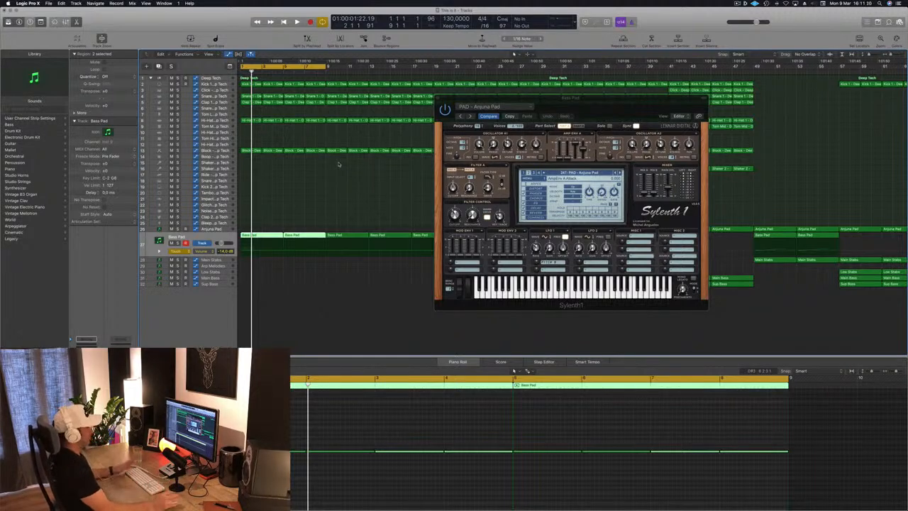
key(space)
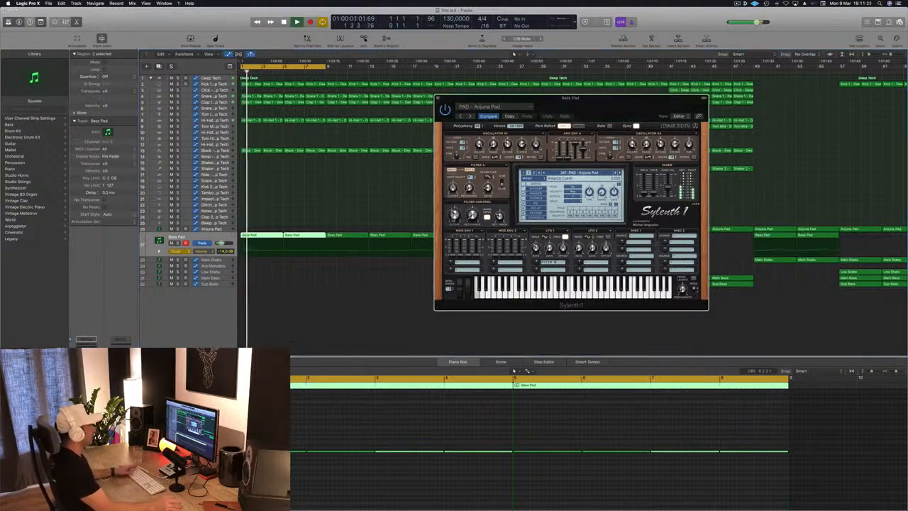
key(space)
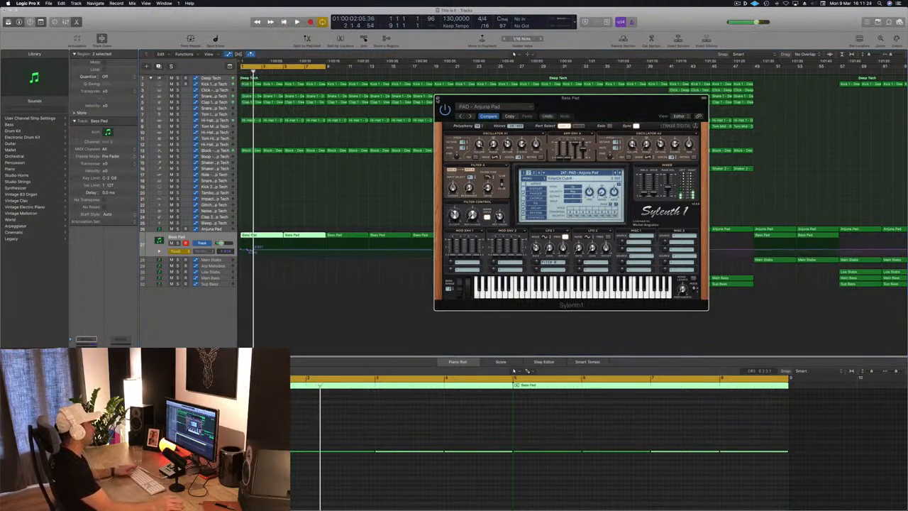
click(438, 99)
Step: Place level cutoff automation points at bars 1, 5 and 9 on the Bass Pad and set its automation mode to Read
click(258, 249)
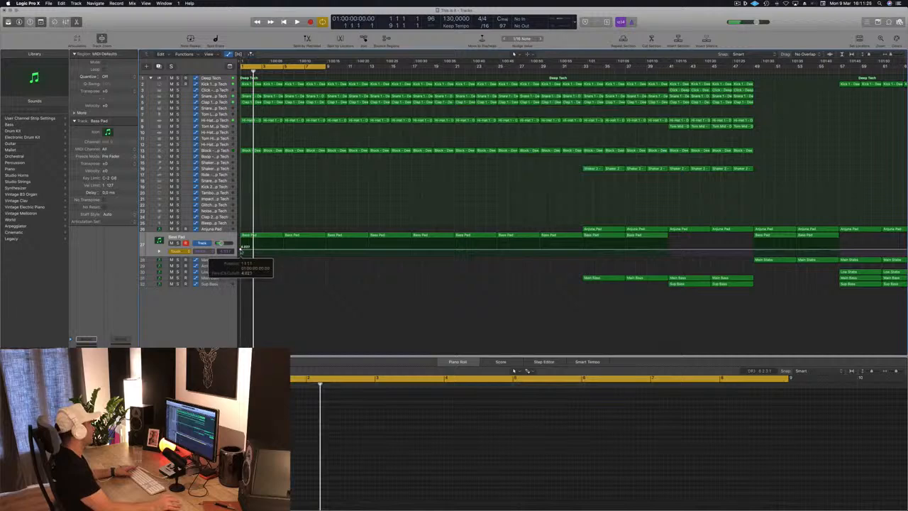
click(282, 250)
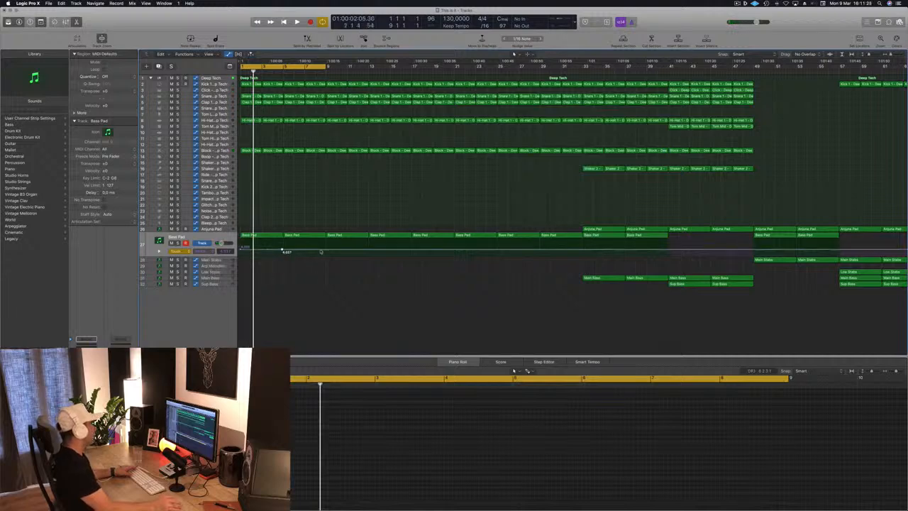
click(281, 251)
drag(282, 251, 284, 251)
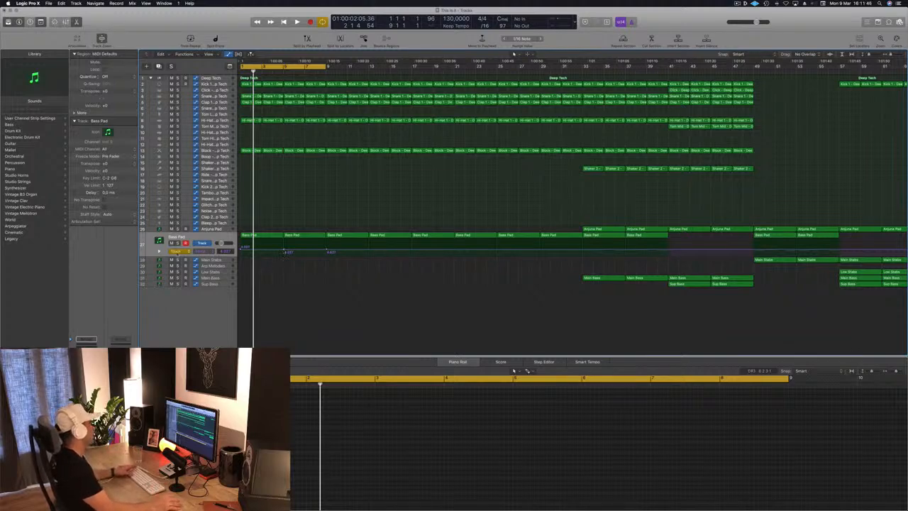
click(176, 251)
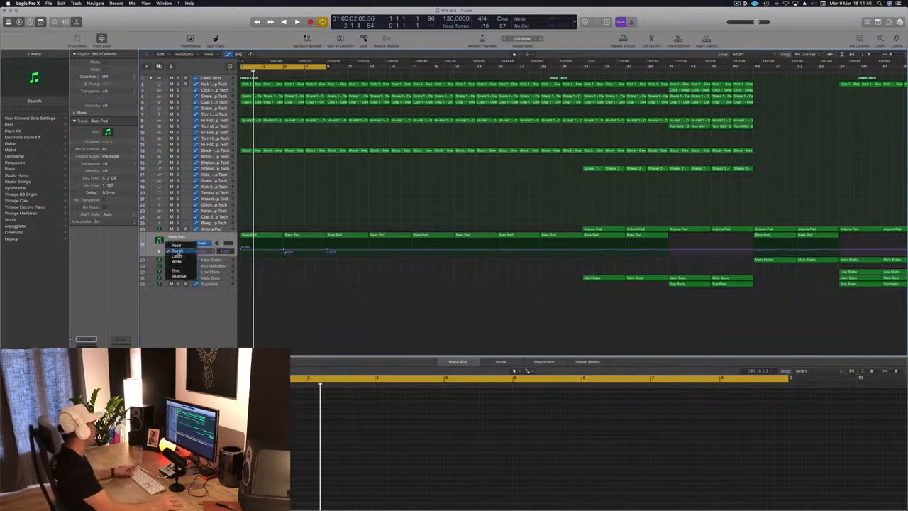
click(177, 245)
Step: Shape the Bass Pad's cutoff automation into a gradual rise from bar 1 to bar 5 while playing the intro
key(space)
key(space)
key(space)
drag(240, 248, 241, 252)
key(space)
key(space)
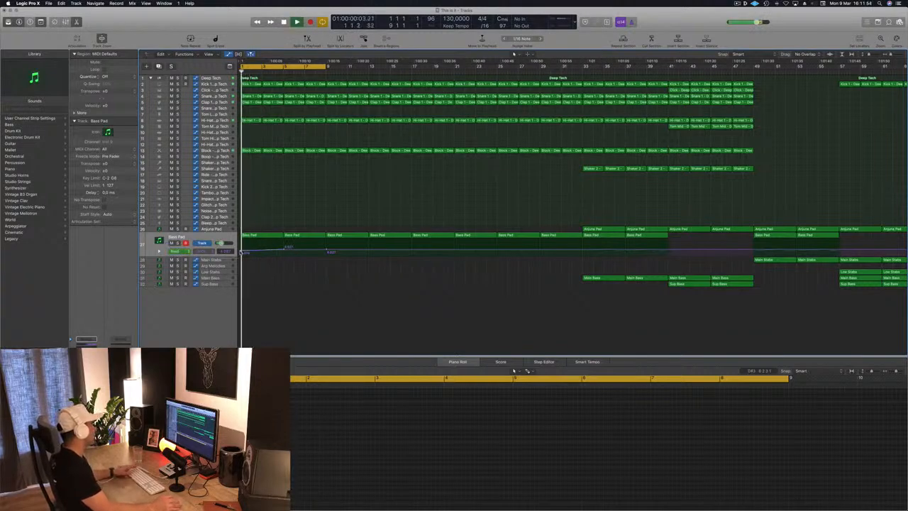
click(284, 246)
drag(284, 246, 282, 247)
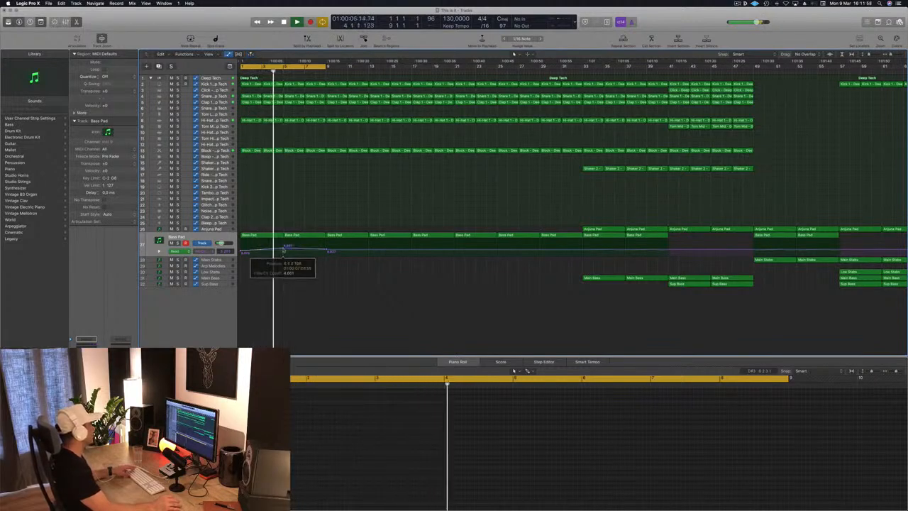
Step: Drop the Bass Pad's cutoff automation sharply at bar 5 so it climbs again towards bar 9, and play from the start
key(super+Right)
key(super+Right)
key(super+Right)
key(super+Right)
key(space)
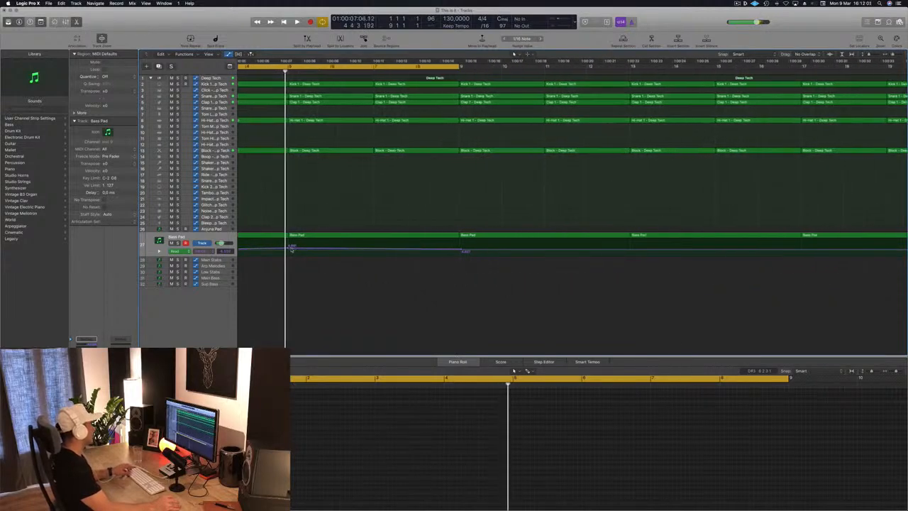
drag(288, 245, 288, 252)
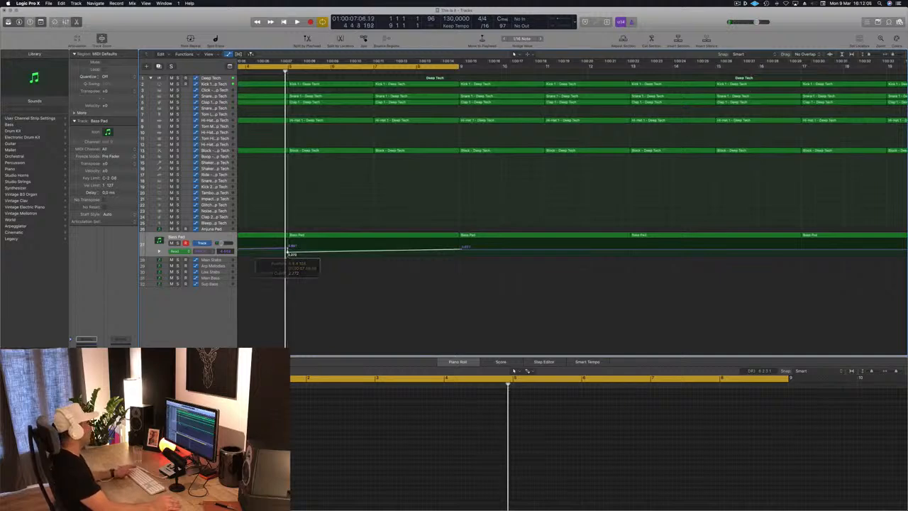
key(space)
key(super+Left)
key(super+Left)
key(super+Left)
key(super+Left)
key(super+Left)
key(super+Left)
key(super+Left)
key(super+Left)
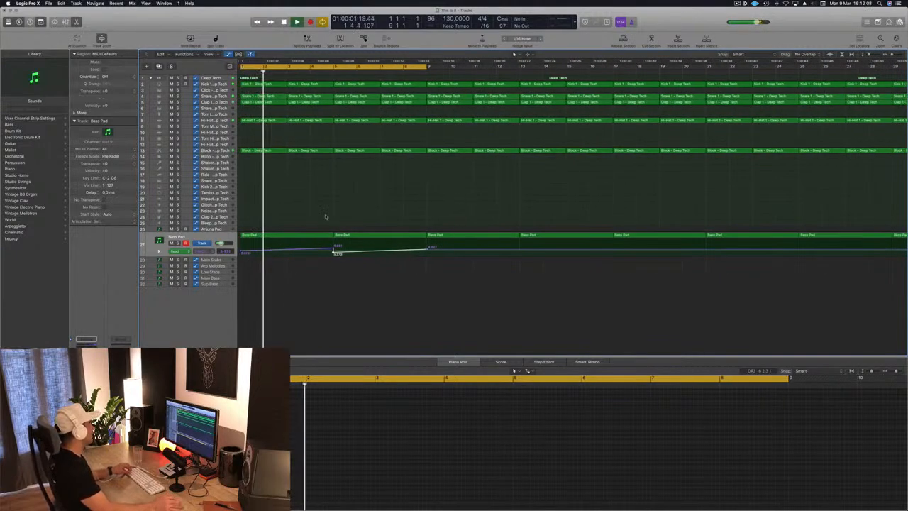
Step: Copy the Block region at bar 5 to the Impact track and rework its notes into pairs opening bars 5 and 6
key(super+Down)
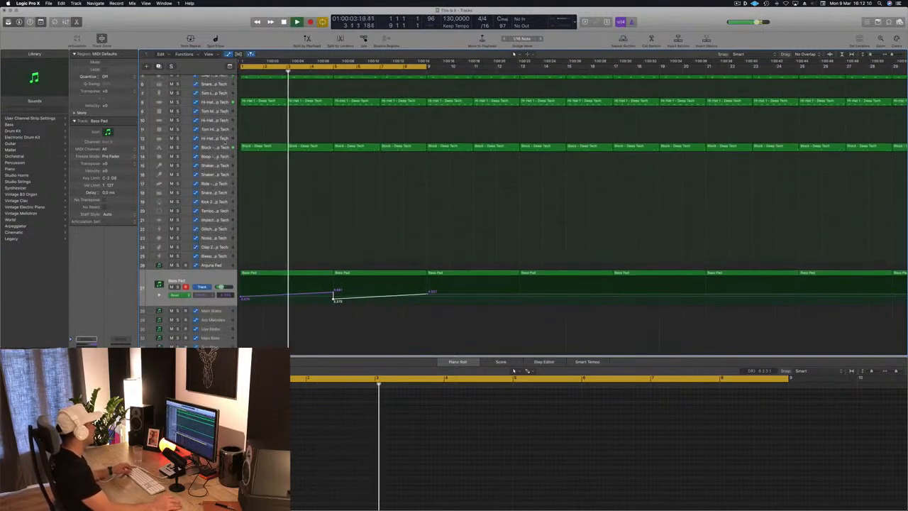
click(327, 147)
drag(328, 149, 376, 220)
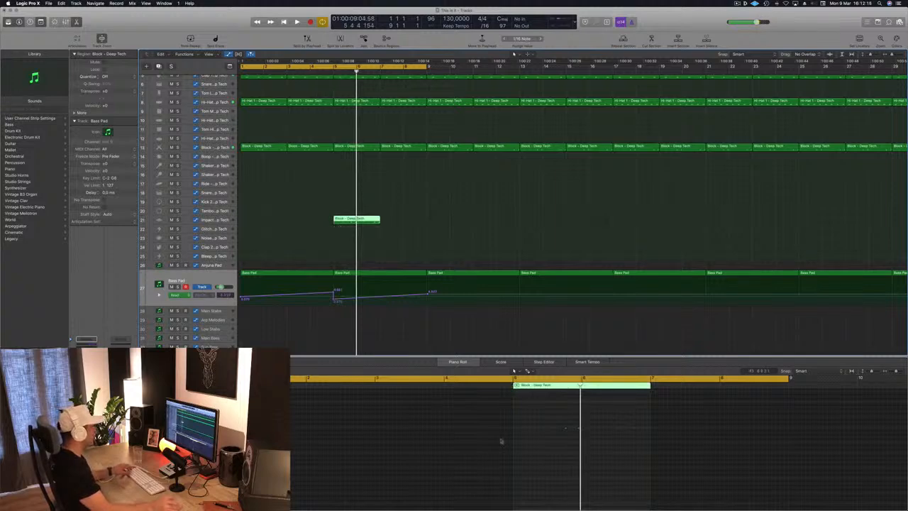
drag(550, 419, 667, 444)
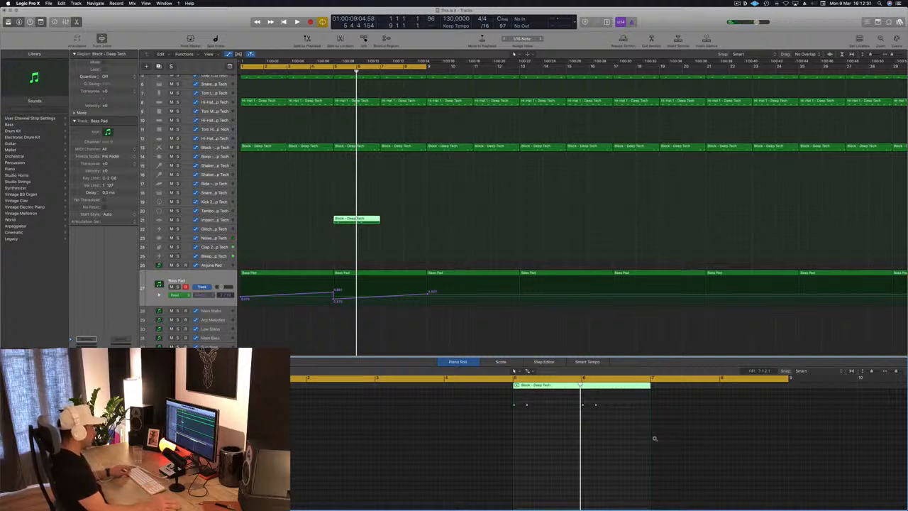
Step: Move the copied Block region to the Clap 2 track, delete its note pair at bar 6 and audition it from the start
drag(343, 220, 343, 248)
key(space)
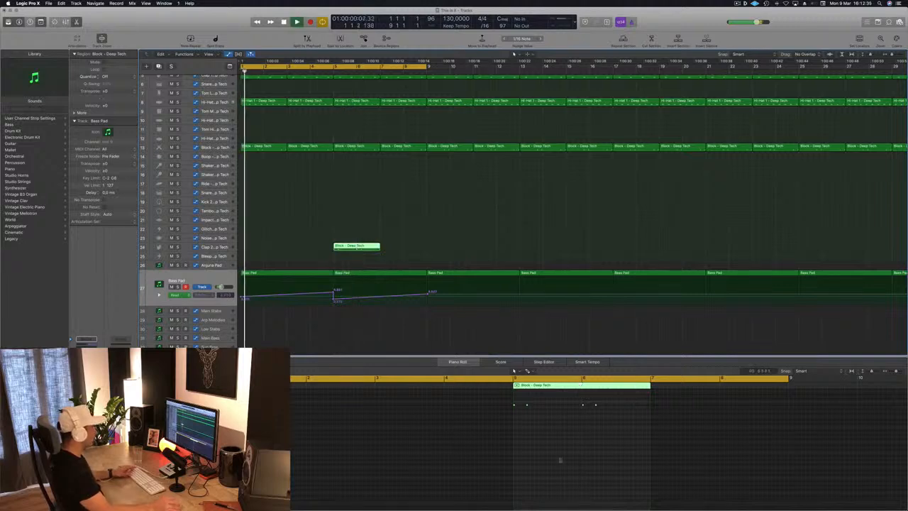
click(586, 408)
key(Delete)
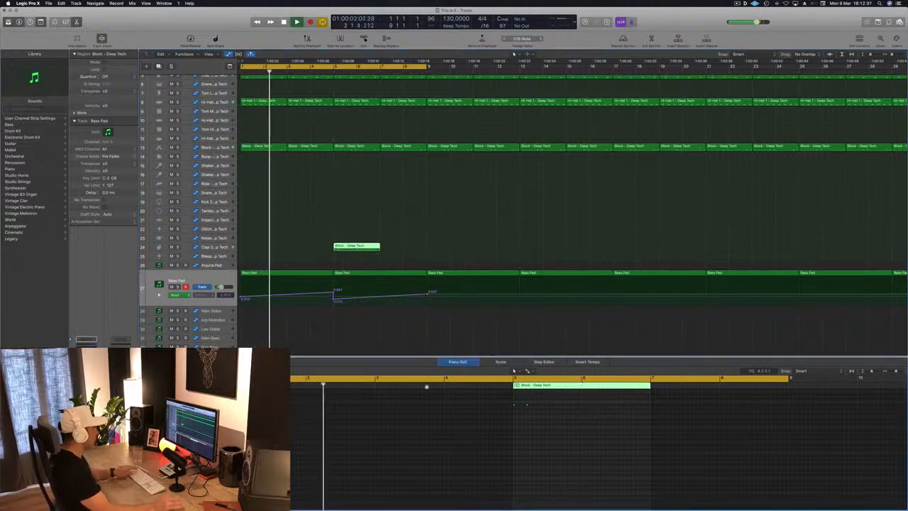
scroll(354, 247, up, 3)
scroll(354, 248, up, 5)
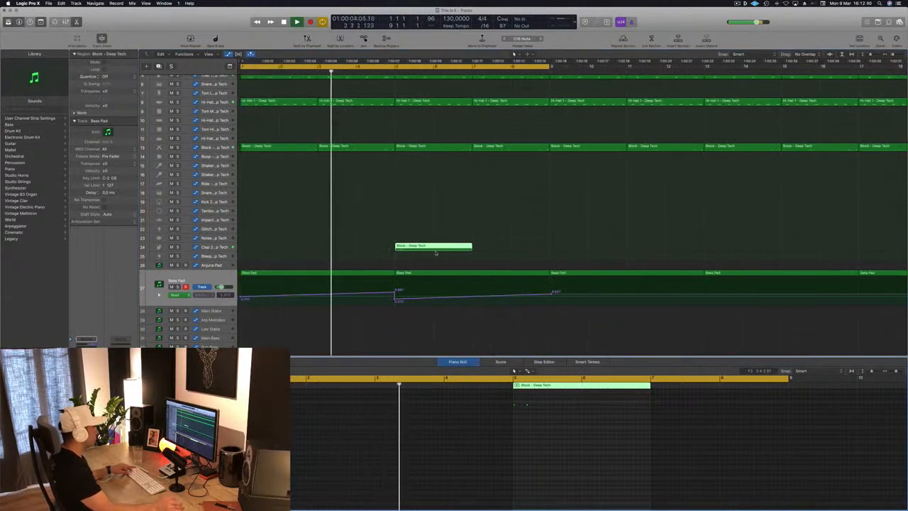
scroll(495, 234, down, 3)
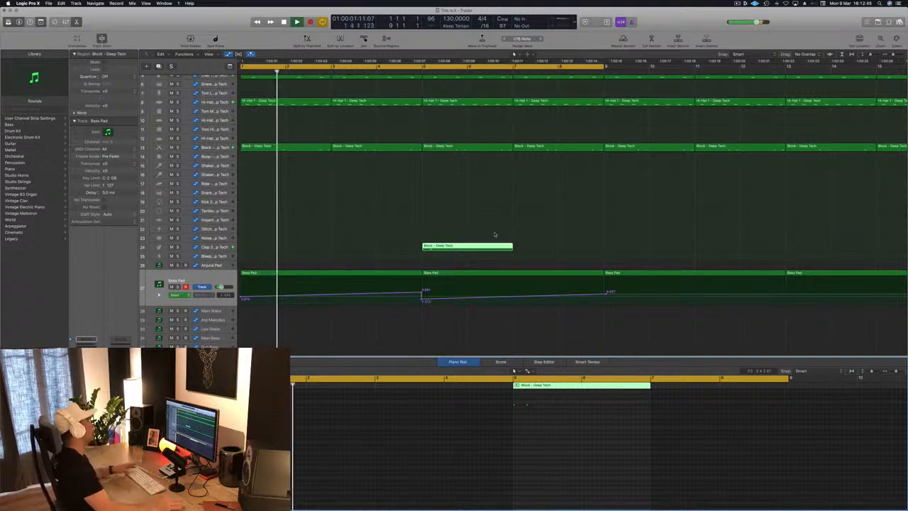
scroll(426, 213, down, 3)
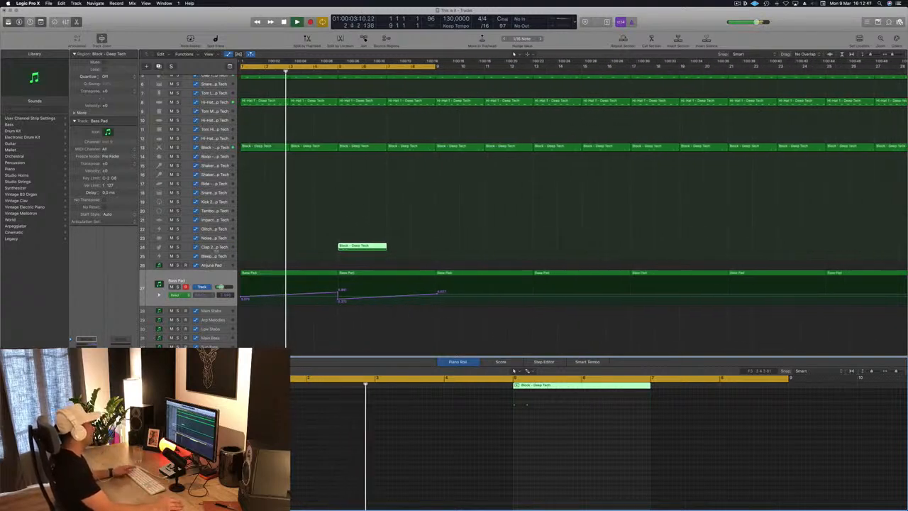
click(213, 246)
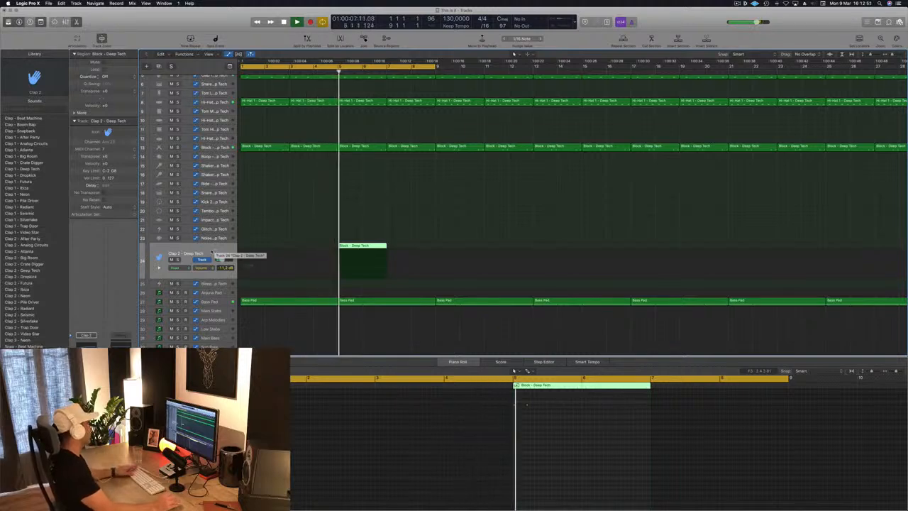
key(space)
key(space)
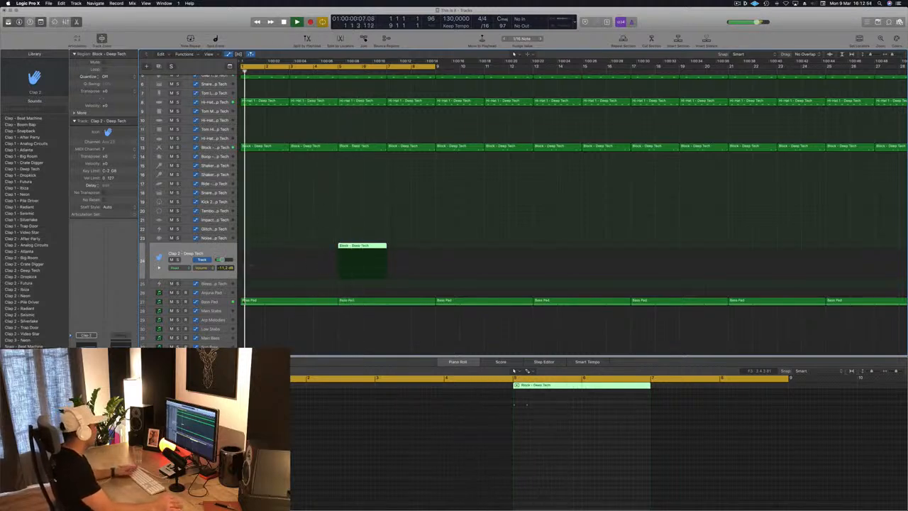
Step: Add a cutoff automation point shortly before bar 5 on the Bass Pad, raise the bar 5 peak into a steep ramp and replay
click(212, 301)
key(super+Right)
key(super+Right)
key(super+Right)
key(super+Right)
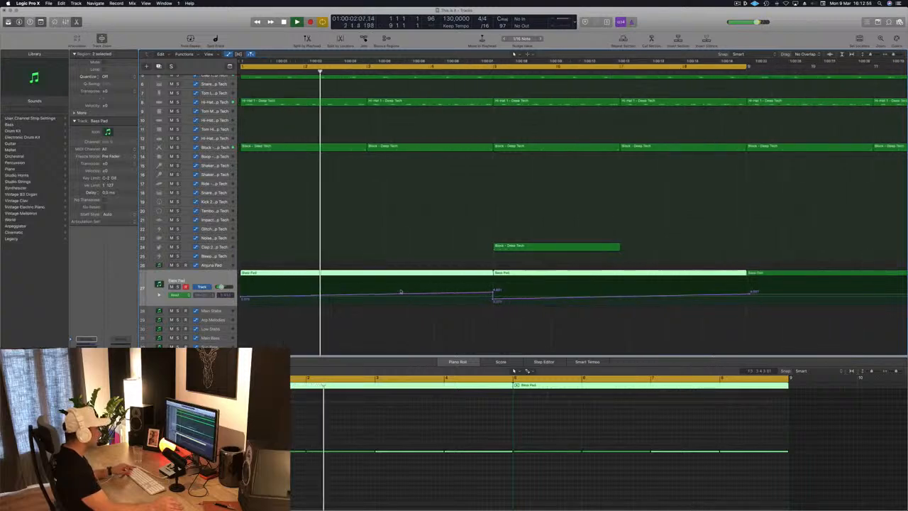
click(619, 294)
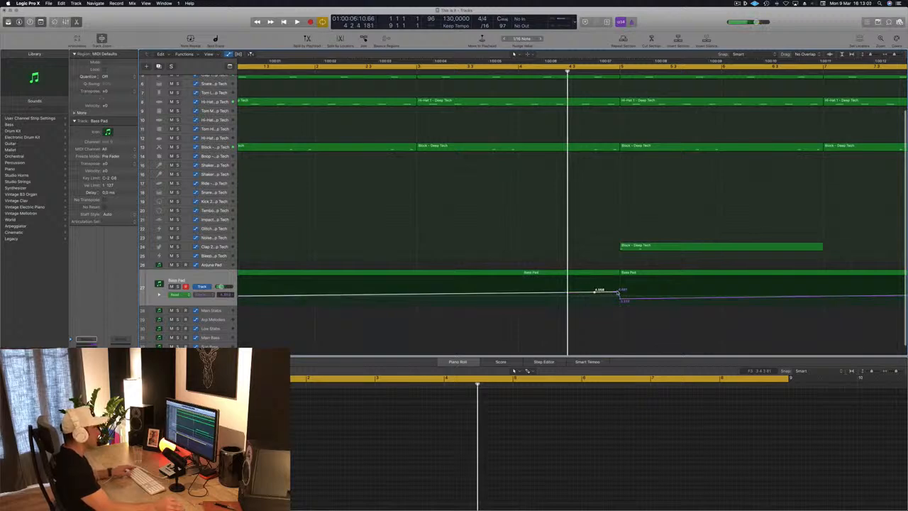
drag(619, 291, 619, 282)
key(space)
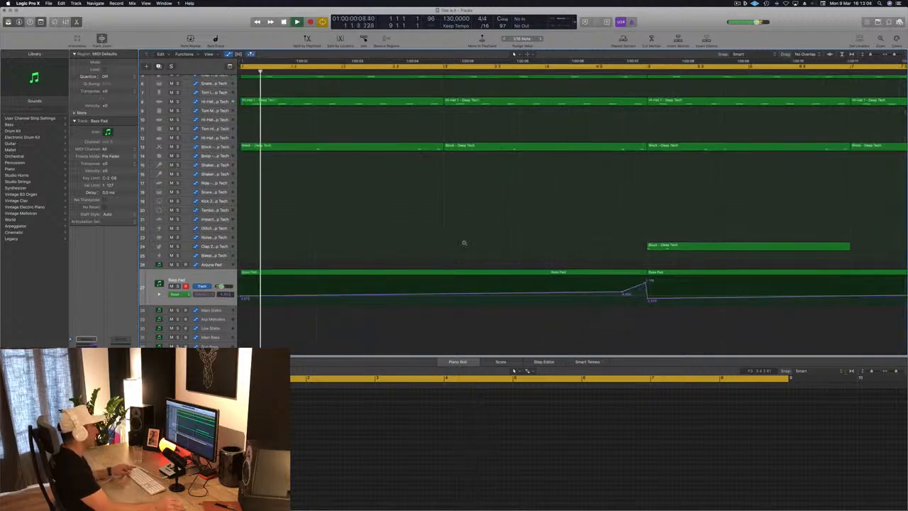
Step: Select the Clap 2 track and listen to its bar 5 accent, replaying the intro from the start
key(super+Left)
key(super+Left)
key(super+Left)
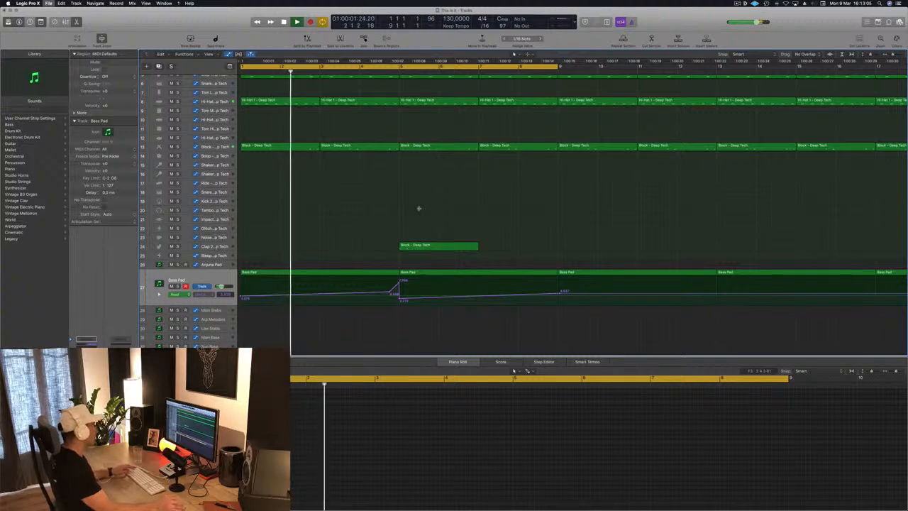
click(207, 246)
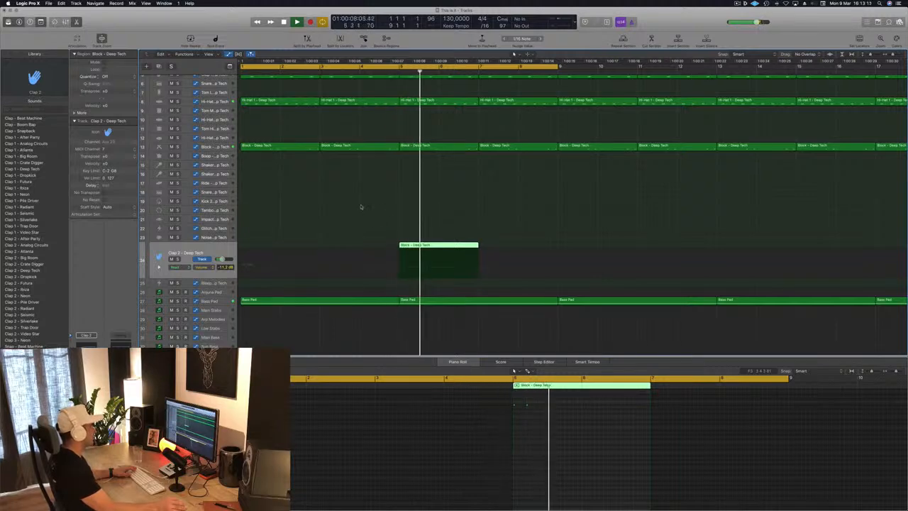
key(super+Left)
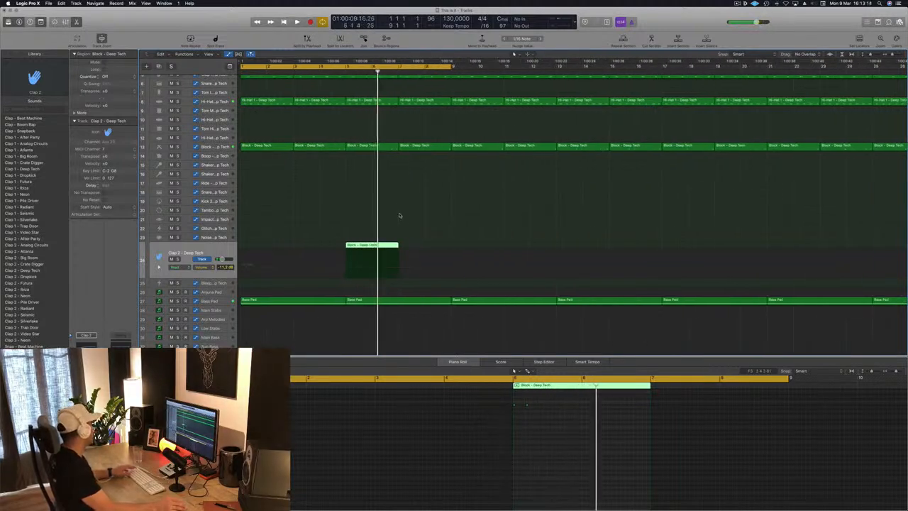
key(space)
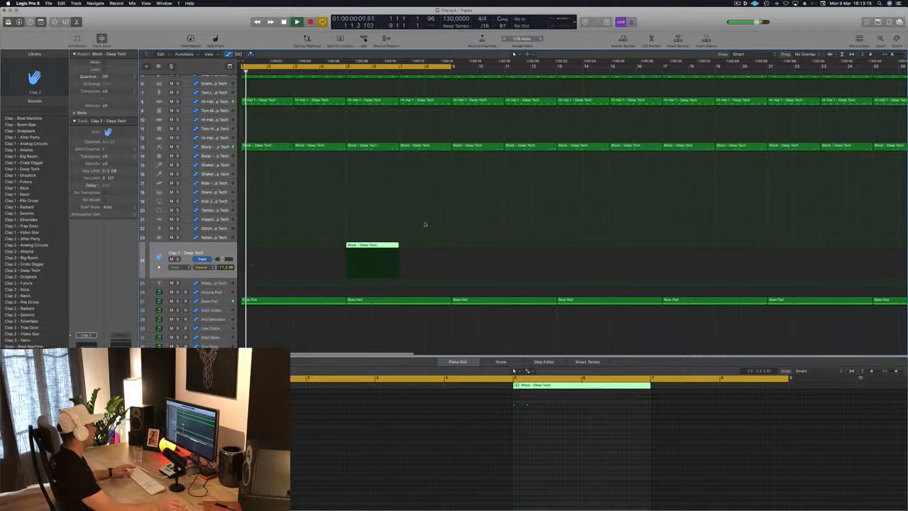
Step: Copy the Clap 2 region from bar 5 to bar 9
scroll(421, 229, down, 5)
click(346, 239)
click(294, 246)
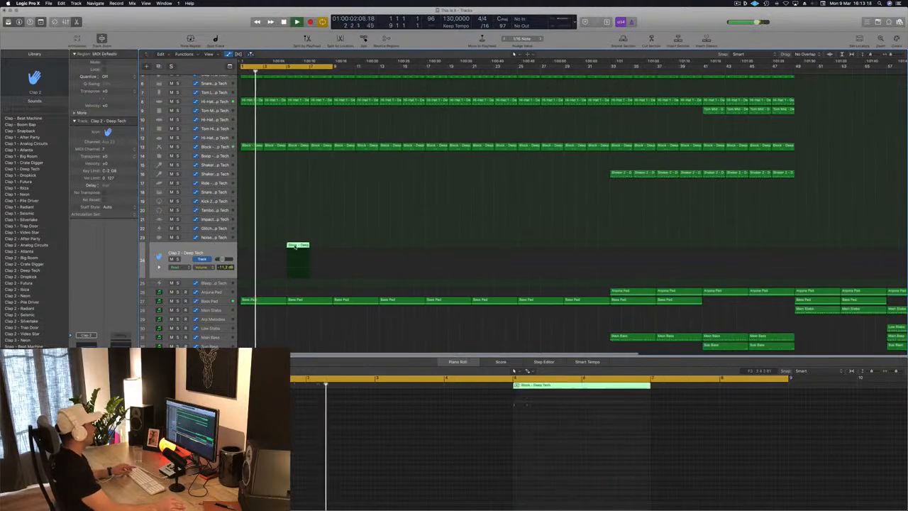
drag(295, 246, 342, 249)
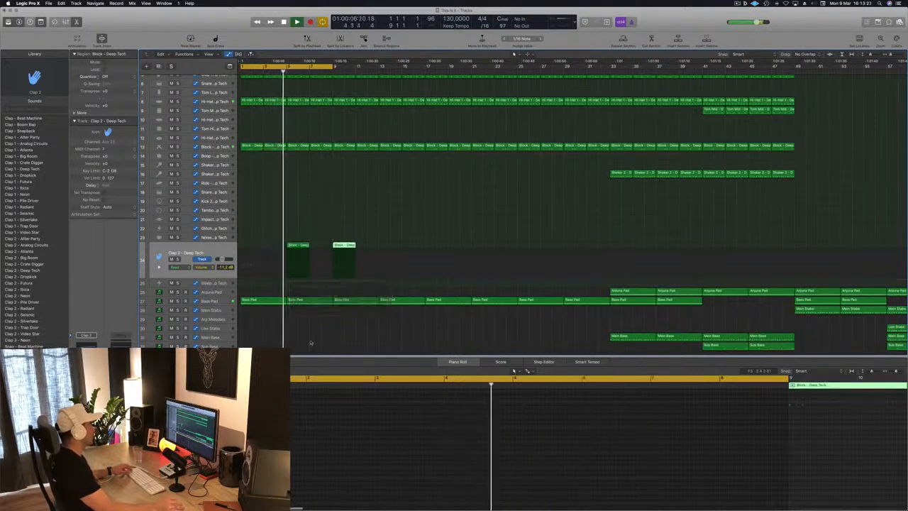
Step: Replace the Bass Pad region at bar 5 with a copy of the bar 1 region, including its cutoff automation
click(280, 300)
click(295, 302)
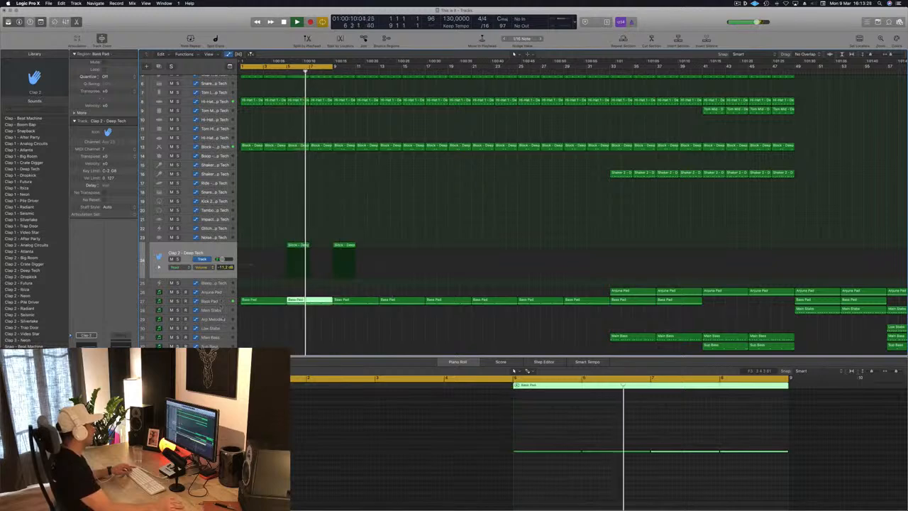
click(213, 301)
click(280, 329)
click(305, 273)
click(263, 274)
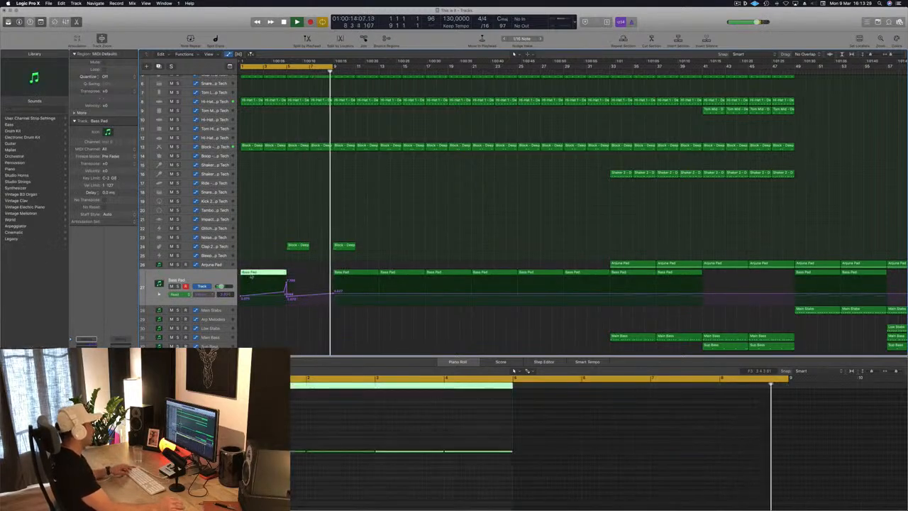
drag(263, 274, 309, 278)
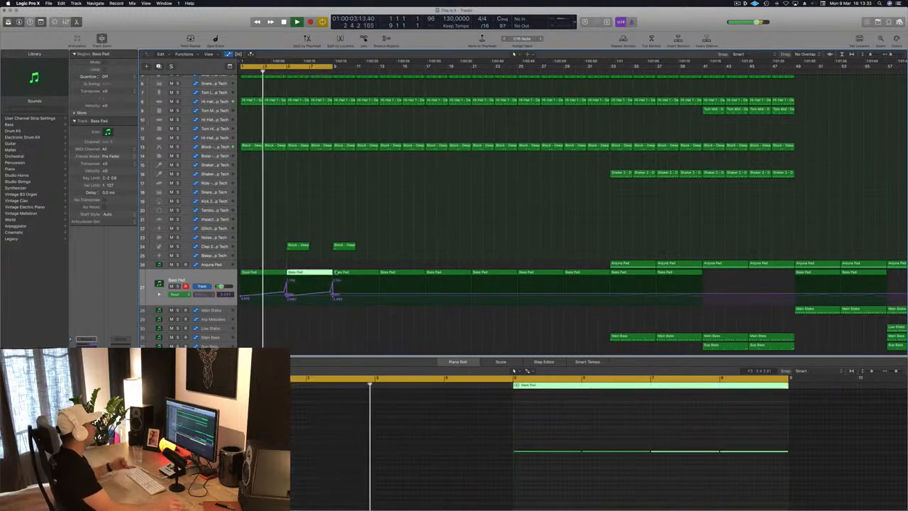
Step: Replace the Bass Pad regions at bars 9 and 13 with copies of the first two regions and their cutoff automation
mouse_move(356, 262)
mouse_down()
mouse_move(386, 274)
mouse_move(260, 278)
mouse_move(362, 278)
mouse_up()
key(Delete)
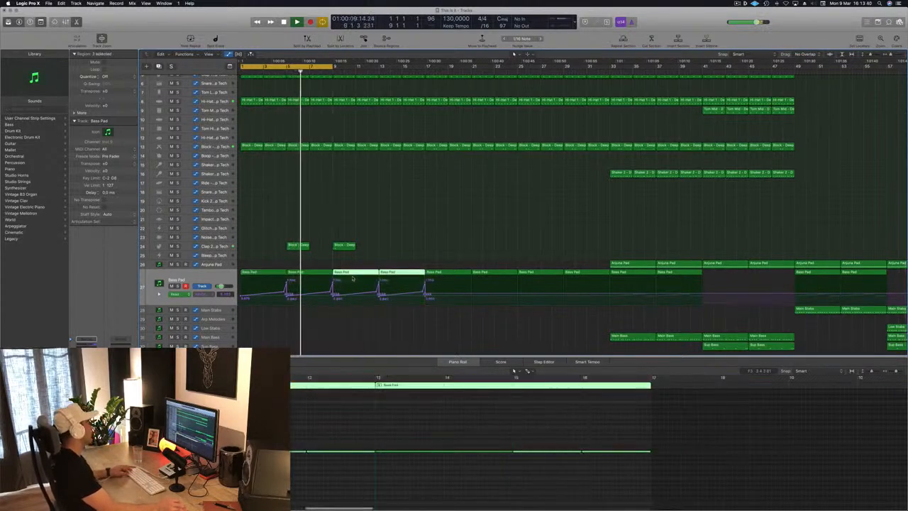
Step: Extend the cycle range to end at bar 13
key(super+Left)
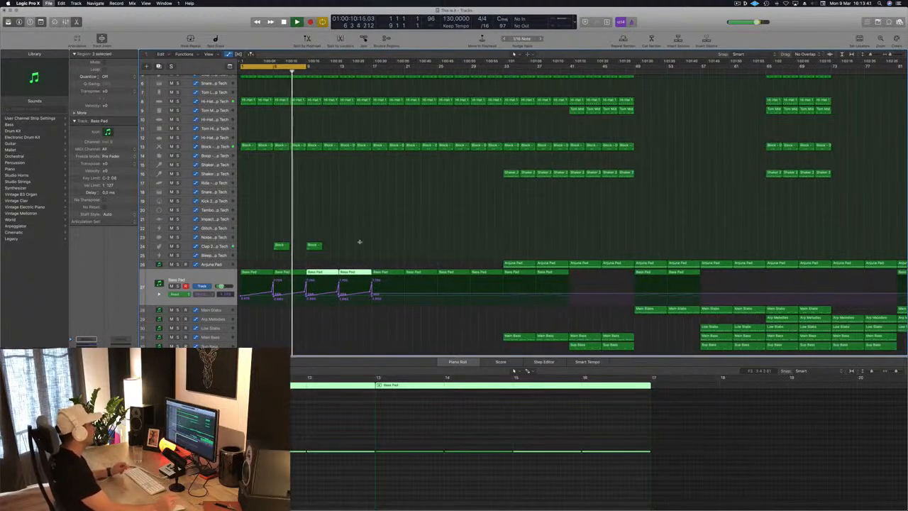
key(super+Right)
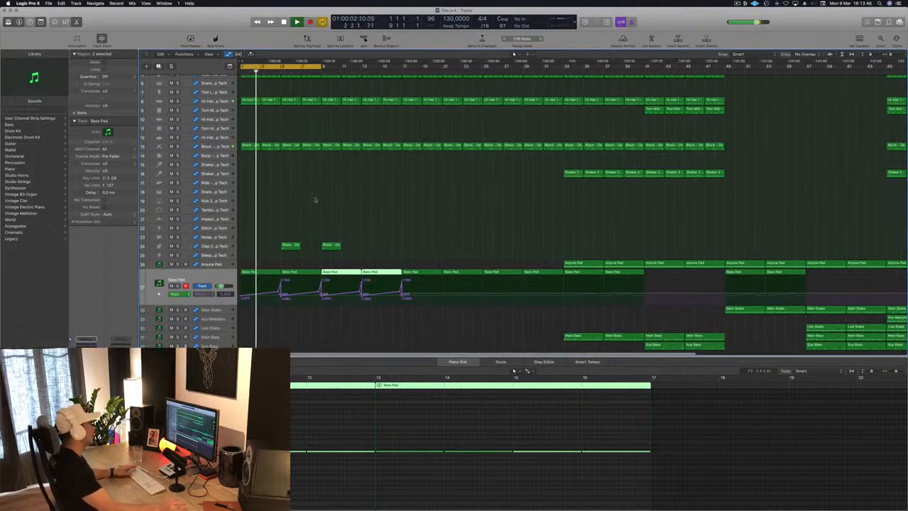
drag(321, 67, 361, 68)
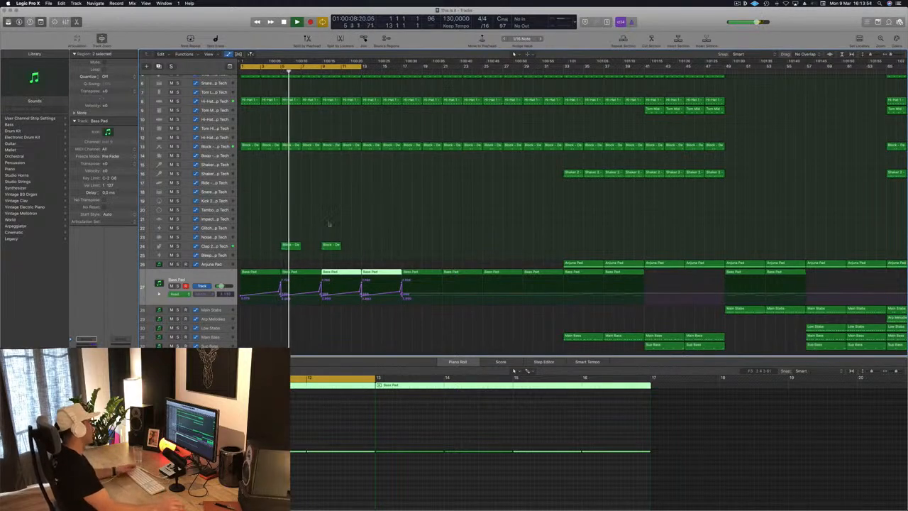
Step: Raise the Clap 2 track's volume slightly and copy its two regions to bars 13 and 17
click(231, 247)
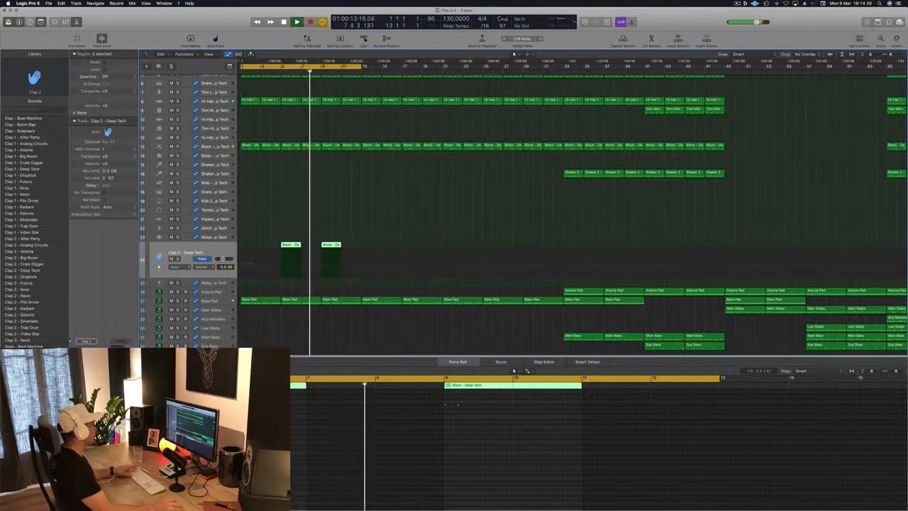
scroll(370, 163, down, 1)
scroll(355, 181, left, 3)
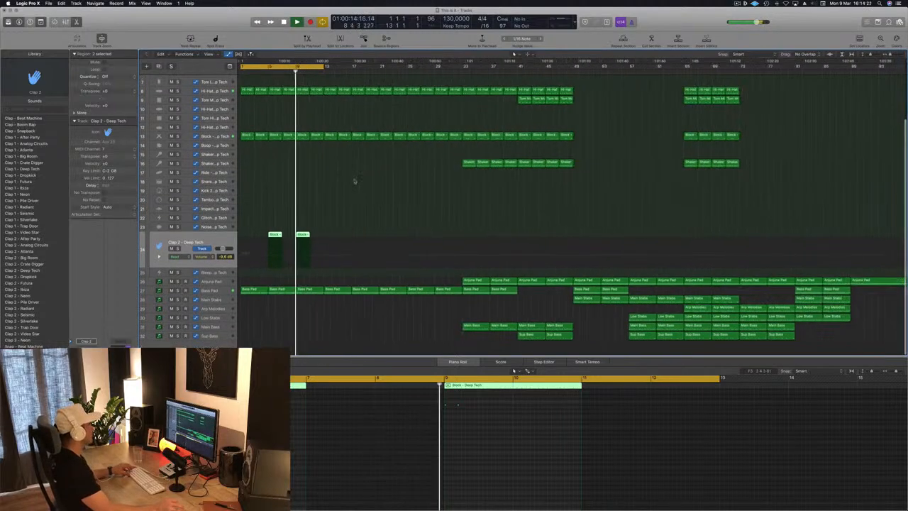
scroll(403, 186, up, 5)
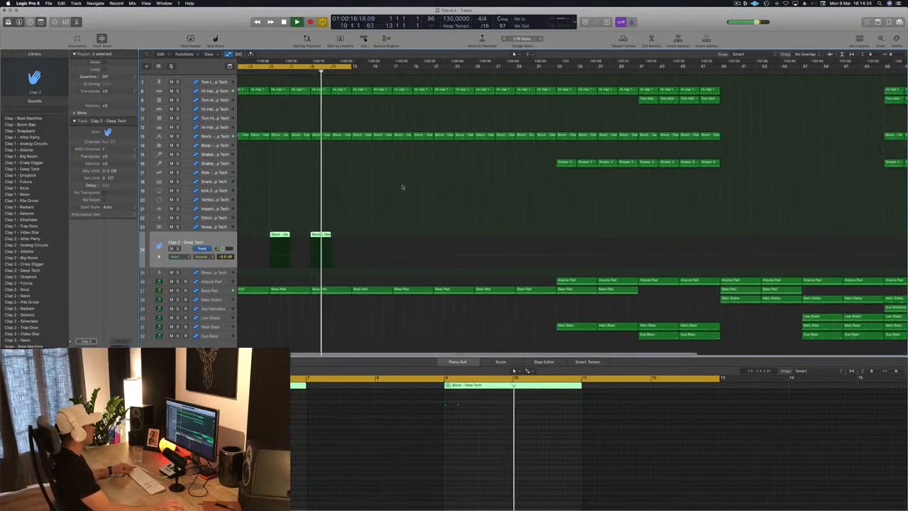
key(Return)
scroll(370, 183, down, 2)
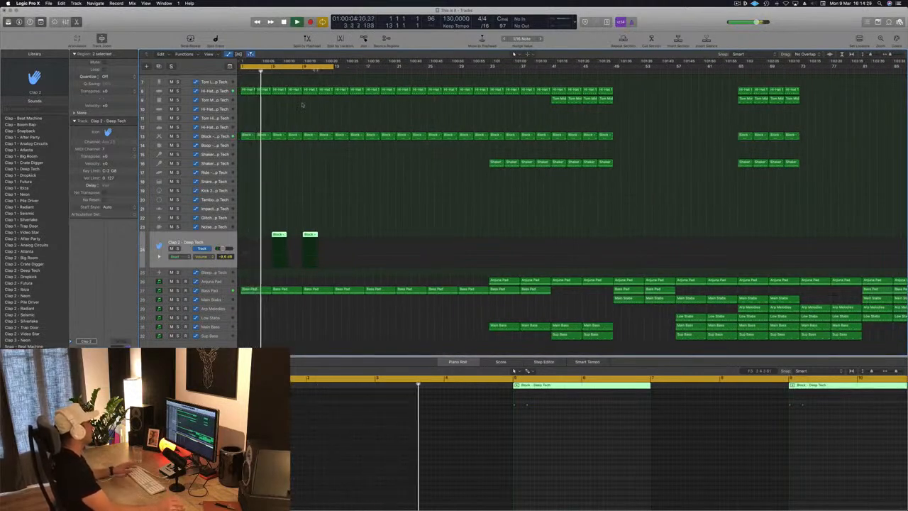
drag(354, 208, 342, 238)
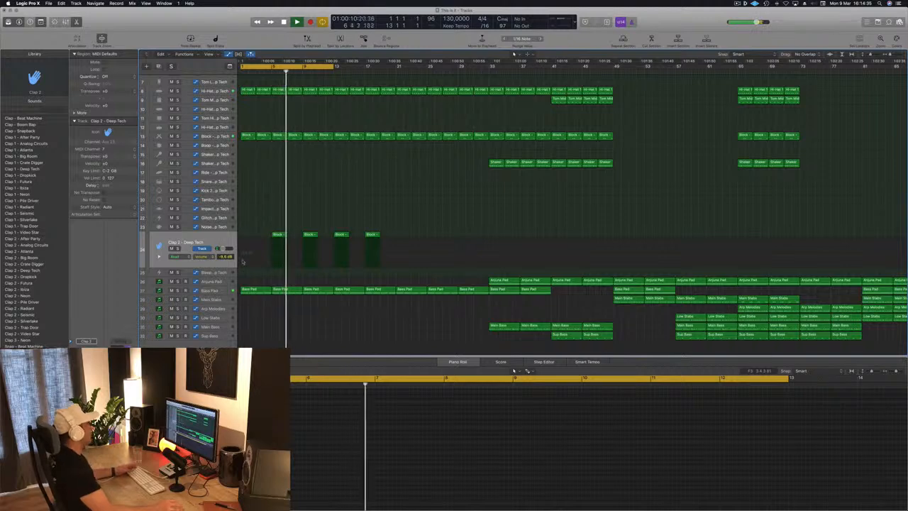
Step: Copy the Block region at bar 1 to the Tambourine track at bar 17
click(221, 200)
click(247, 135)
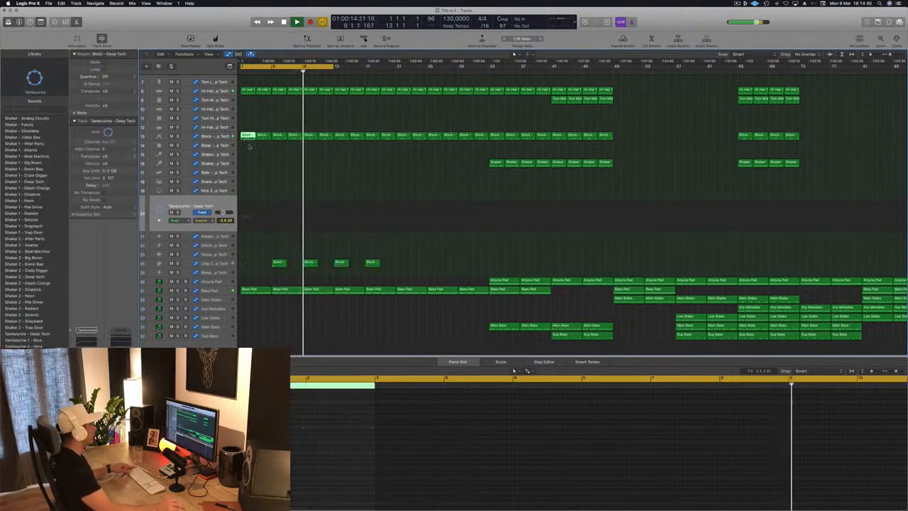
drag(248, 136, 374, 209)
Step: Shift all notes in the Tambourine region earlier so that the pairs open bars 17 and 18
drag(699, 416, 807, 443)
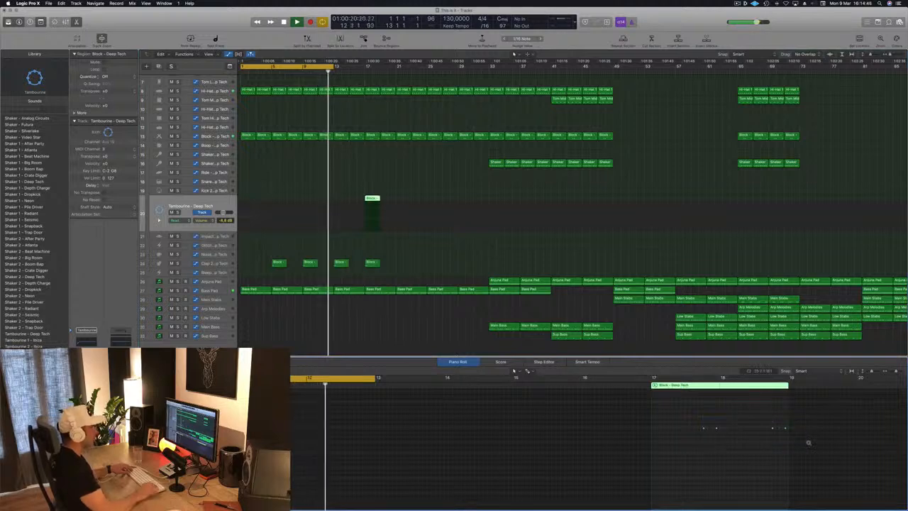
key(alt+Left)
key(alt+Left)
key(alt+Left)
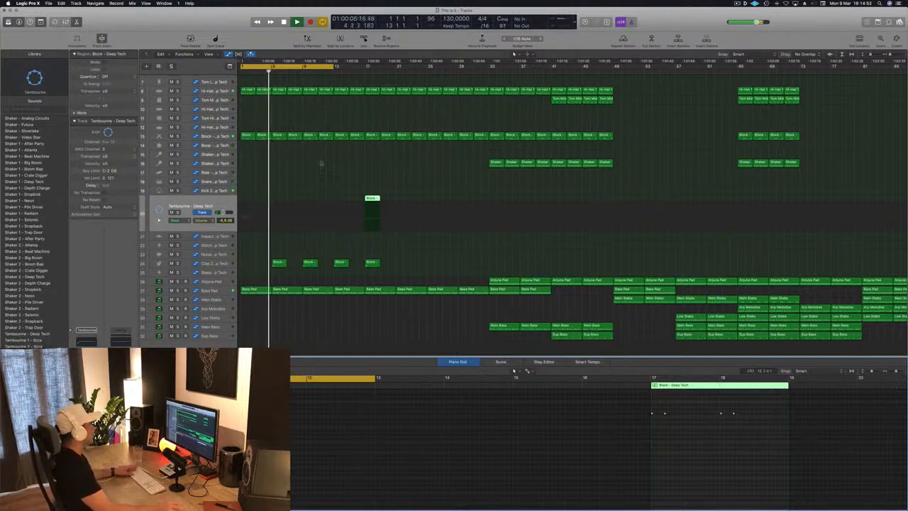
Step: Move the Tambourine region to bar 9 and audition it
drag(371, 199, 310, 200)
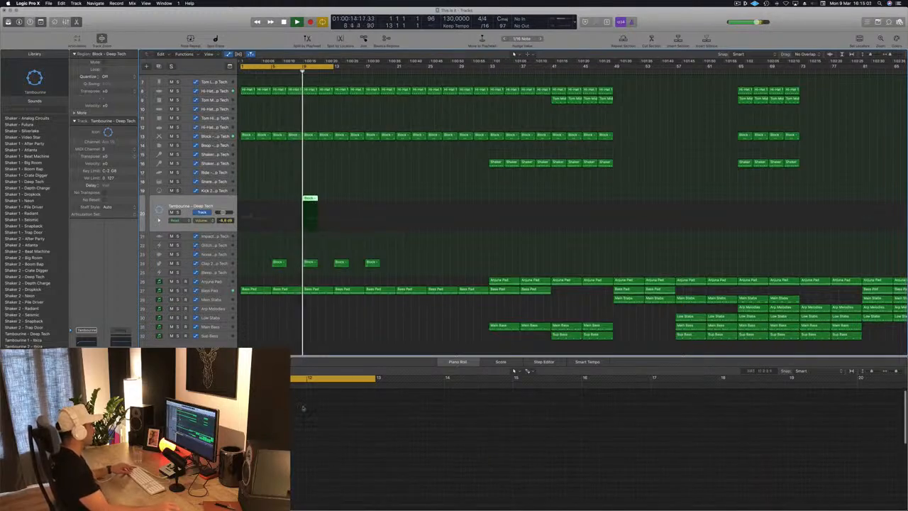
scroll(302, 408, left, 5)
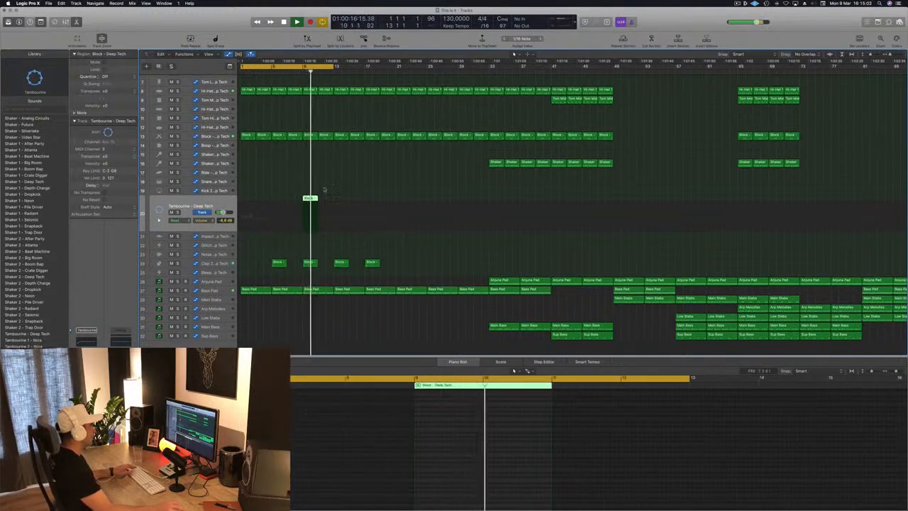
key(space)
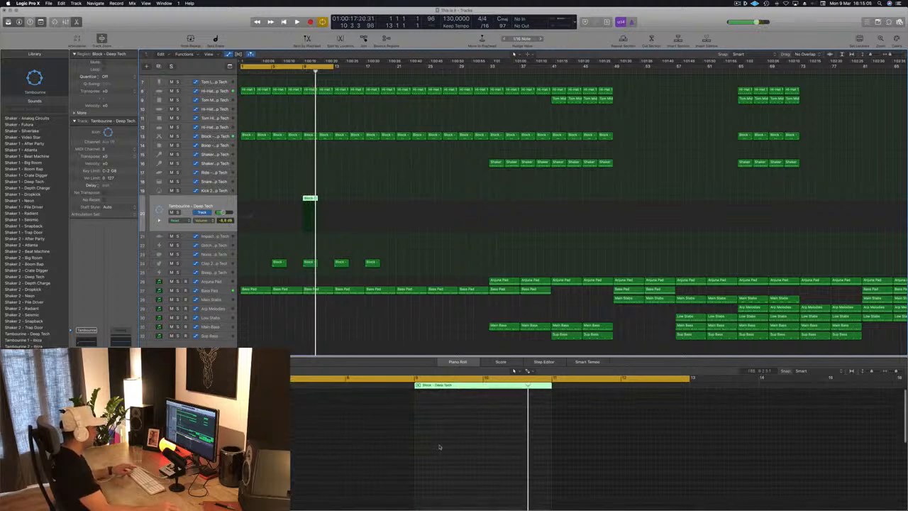
Step: Copy the Tambourine region's four notes one sixteenth later to double them, and resume playback
drag(510, 422, 405, 443)
key(super+Right)
key(super+Right)
key(super+Right)
scroll(405, 443, left, 3)
scroll(414, 433, left, 2)
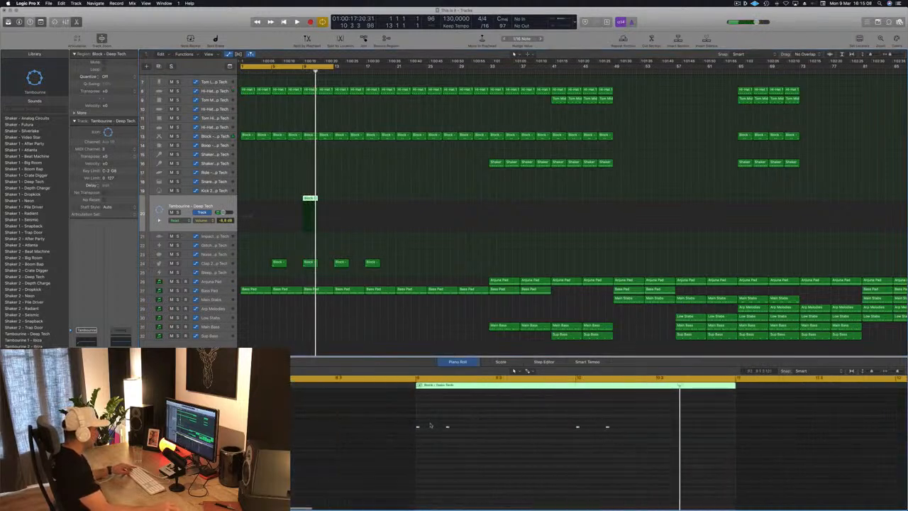
drag(418, 427, 420, 429)
key(space)
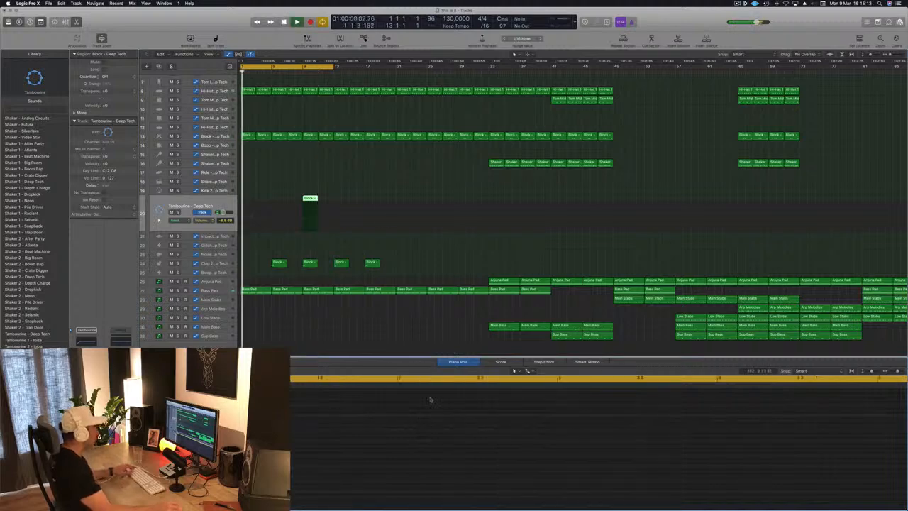
Step: Set the cycle range to bars 9 to 17 and play it
click(242, 68)
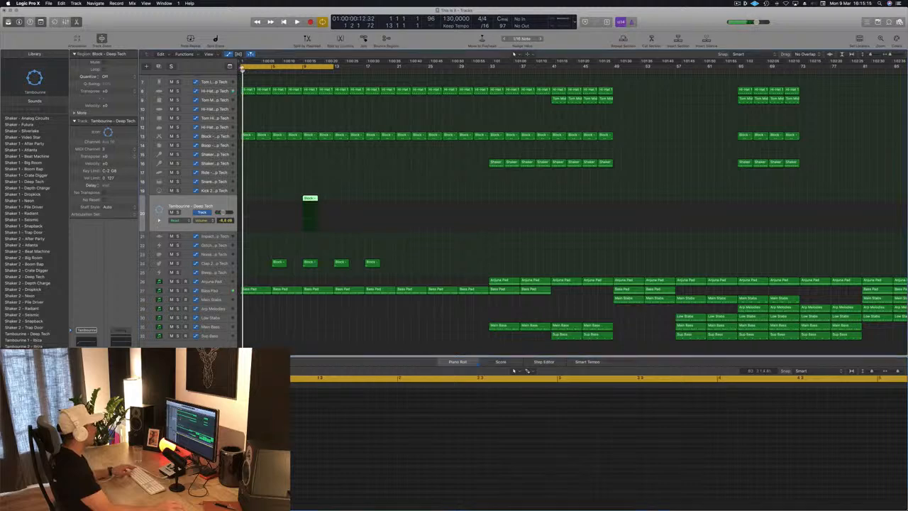
drag(303, 68, 368, 68)
key(space)
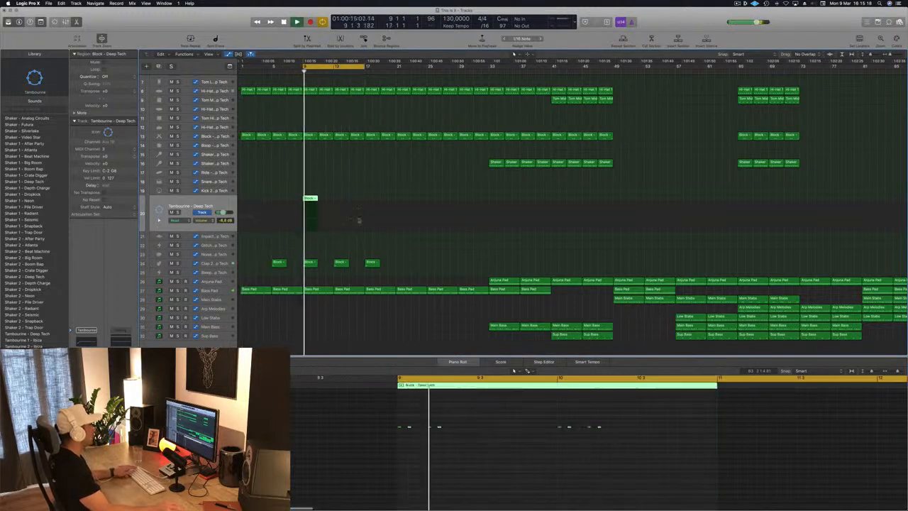
Step: Move the second Tambourine note in bar 9 one sixteenth later and audition the pattern
key(space)
key(space)
key(space)
mouse_move(419, 420)
mouse_down()
mouse_move(407, 435)
mouse_move(419, 428)
mouse_up()
key(space)
key(space)
key(space)
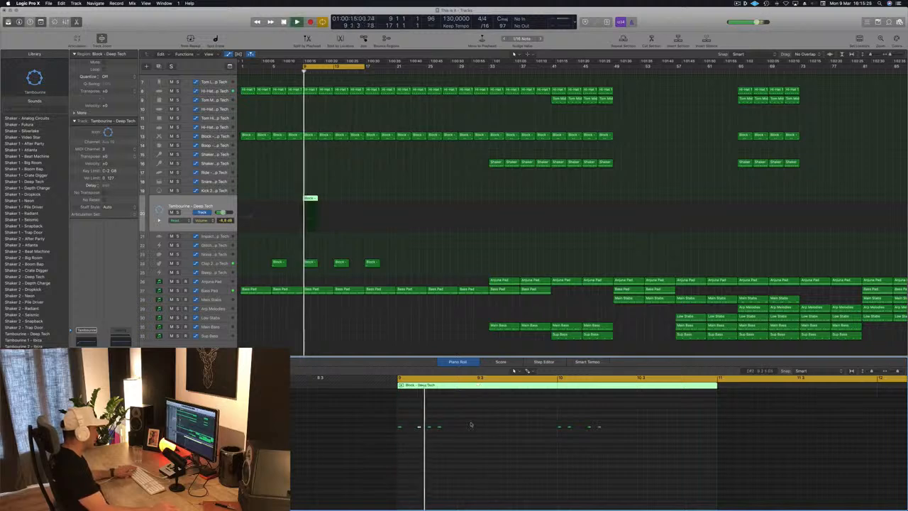
Step: Replay the pattern, and delete the fourth Tambourine note in bar 9 along with all notes in bar 10
key(space)
key(space)
key(space)
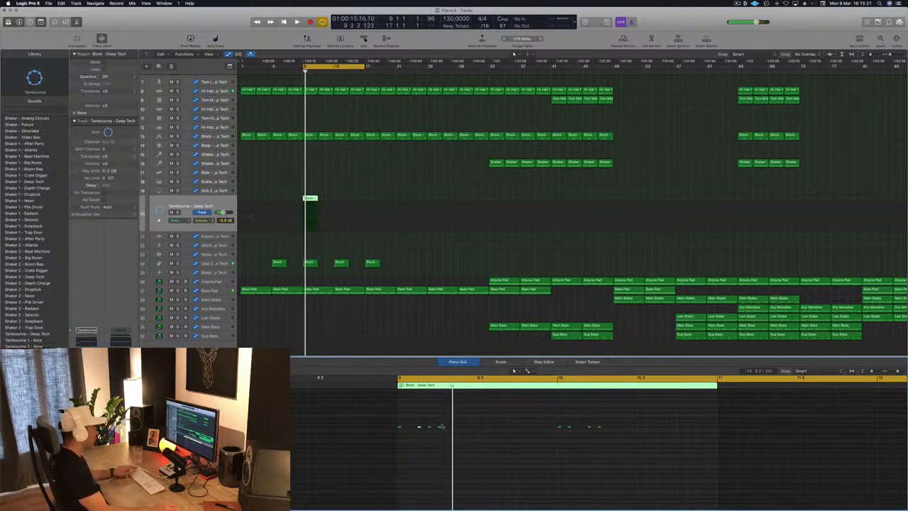
key(Delete)
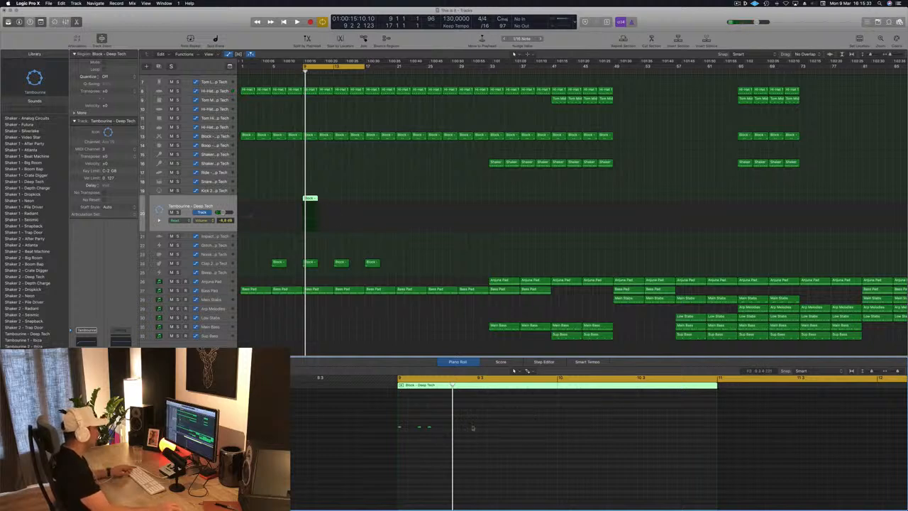
Step: Copy the three remaining Tambourine notes to start at beat 3 of bar 9 and audition them
drag(399, 429, 457, 447)
key(space)
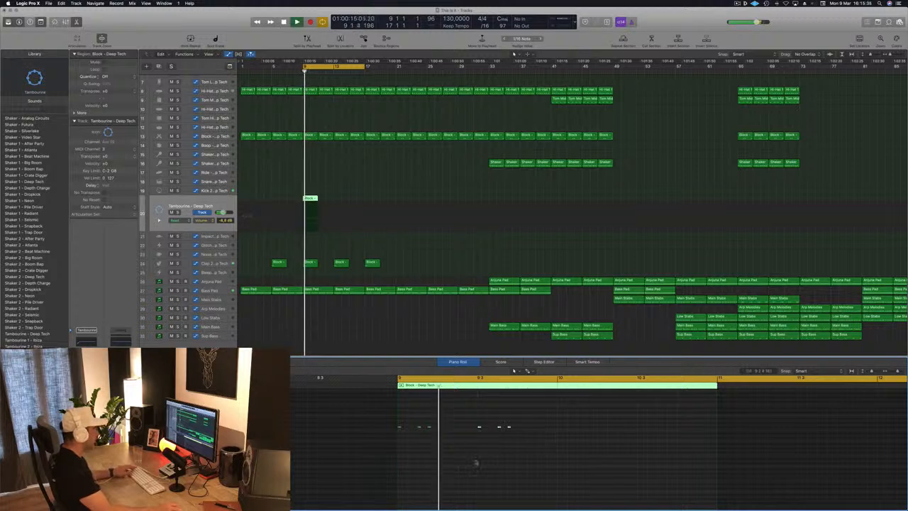
key(space)
key(space)
Step: Fill out the Tambourine pattern in bar 9 with three copied notes within beat 2 and two within beat 4
drag(538, 416, 460, 432)
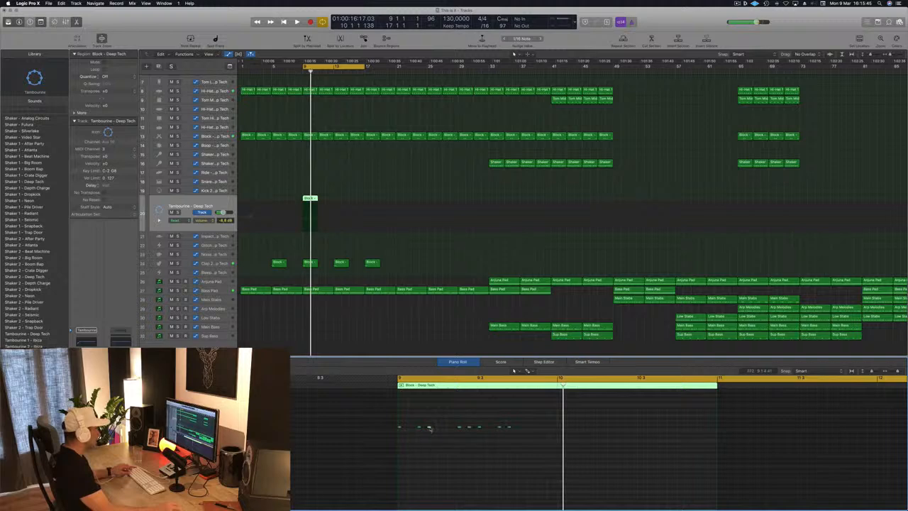
drag(436, 429, 450, 431)
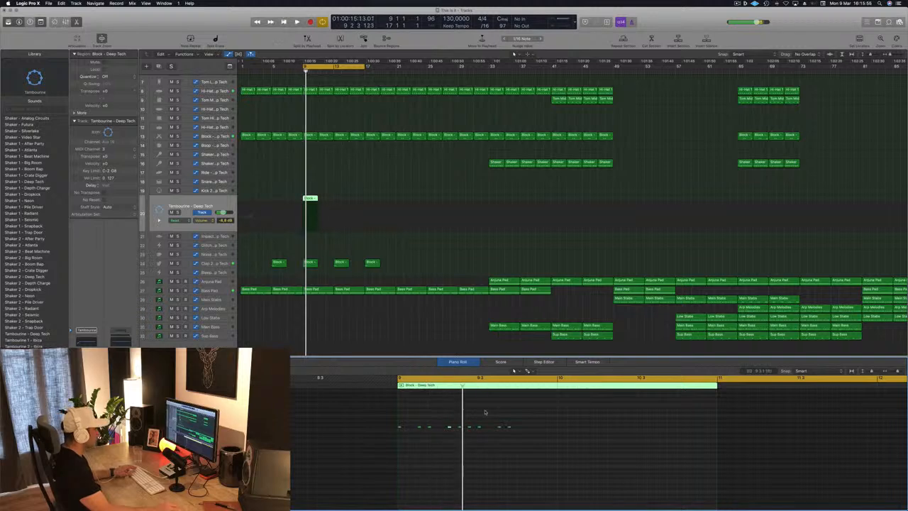
drag(500, 428, 528, 429)
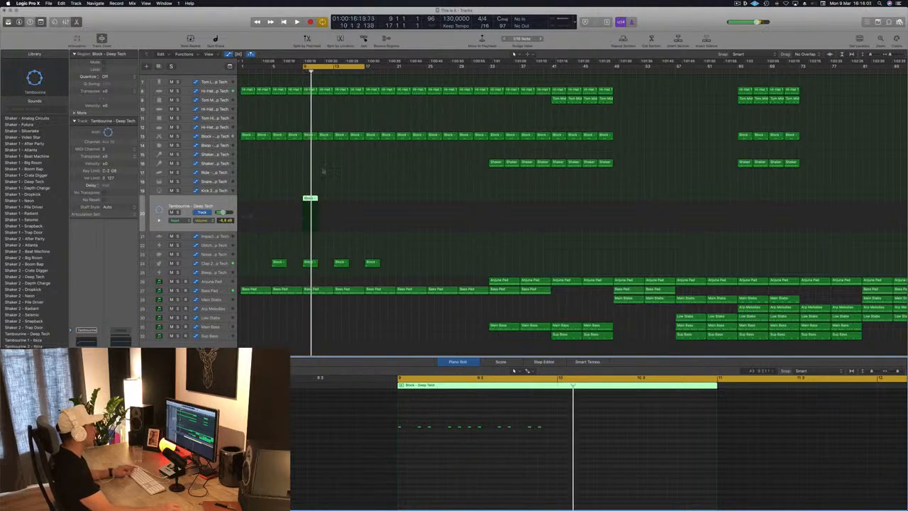
Step: Split the Tambourine region at bar 10, remove its empty second half, and repeat the one-bar region through bar 12
drag(311, 205, 318, 226)
click(315, 201)
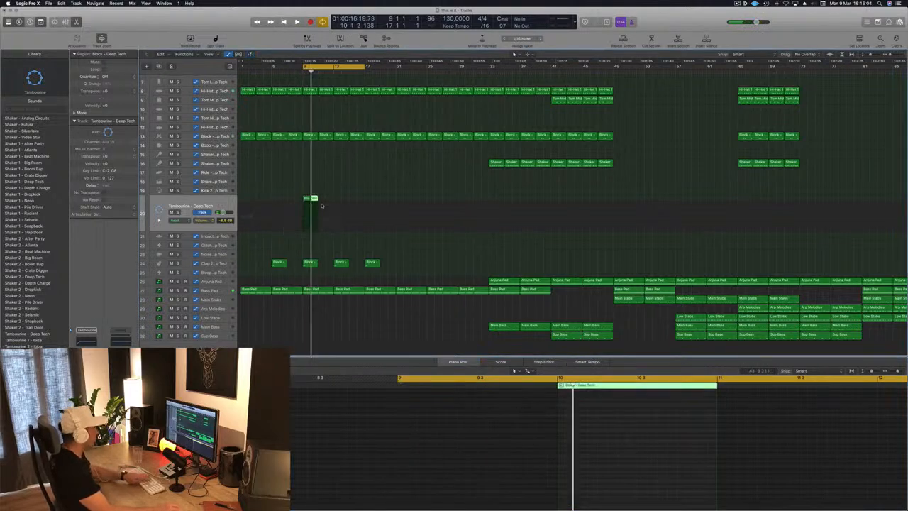
key(Delete)
click(306, 198)
drag(306, 198, 324, 203)
Step: Play the repeated Tambourine pattern and lower its track volume to about -19 dB
key(space)
click(182, 207)
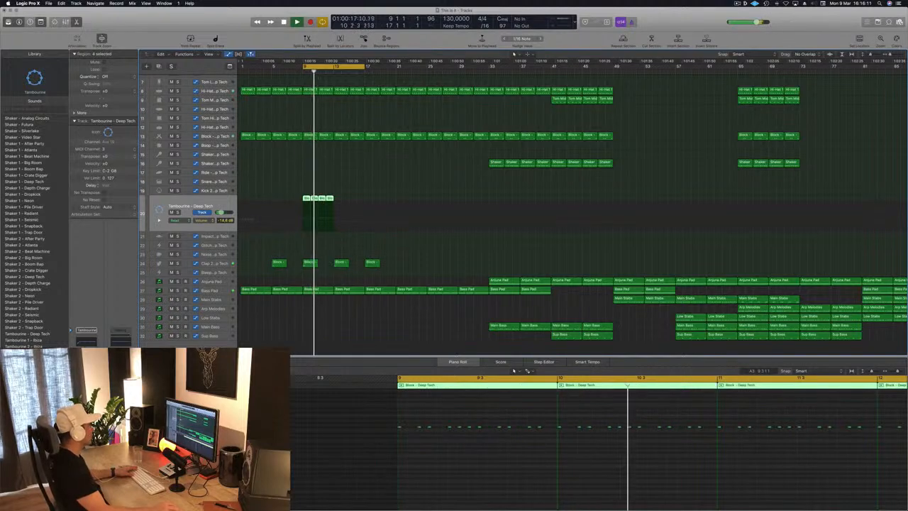
key(space)
Step: Extend the cycle range back to bar 1 and play the intro from the beginning
drag(305, 66, 241, 66)
key(space)
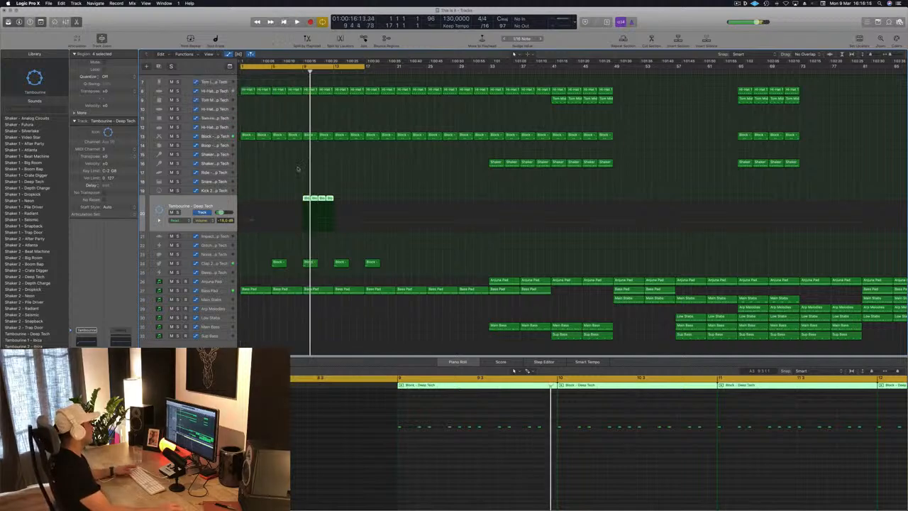
key(Return)
key(space)
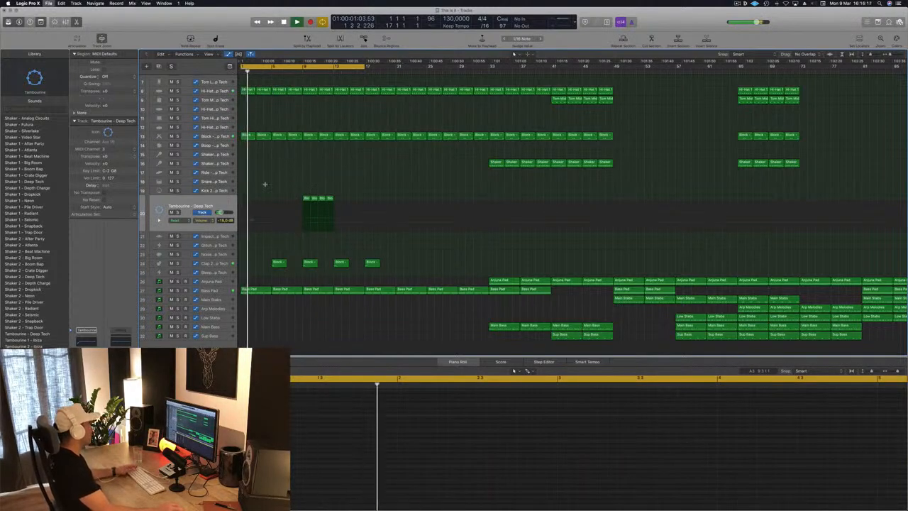
Step: Check the Bass Pad and Clap 2 tracks during playback, and set the Tambourine track volume to -20 dB
click(229, 289)
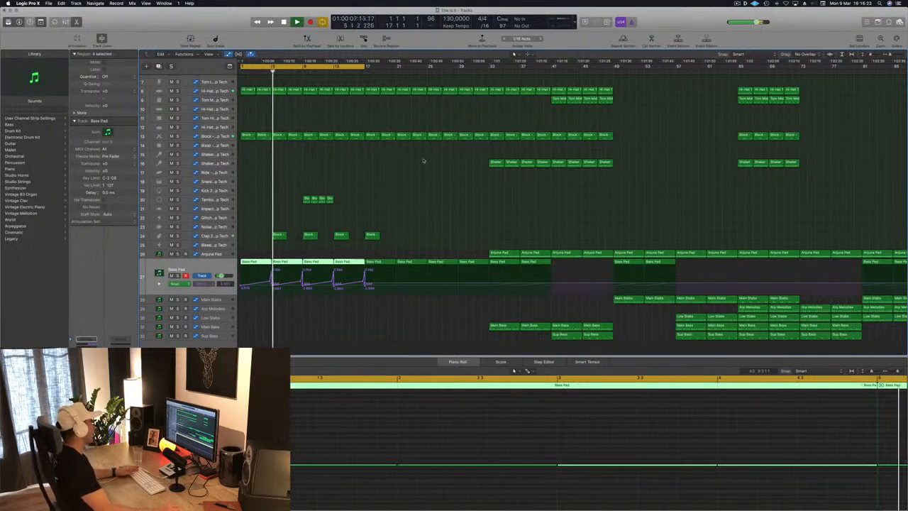
click(216, 237)
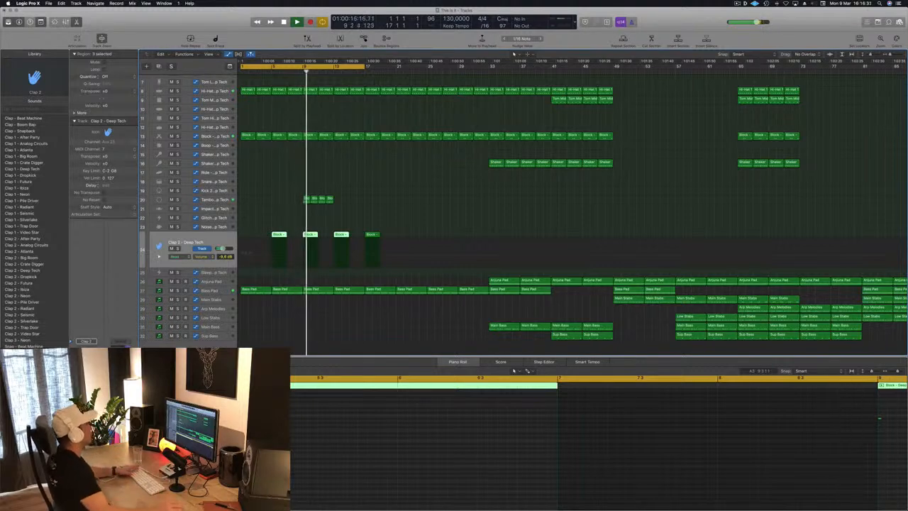
click(211, 200)
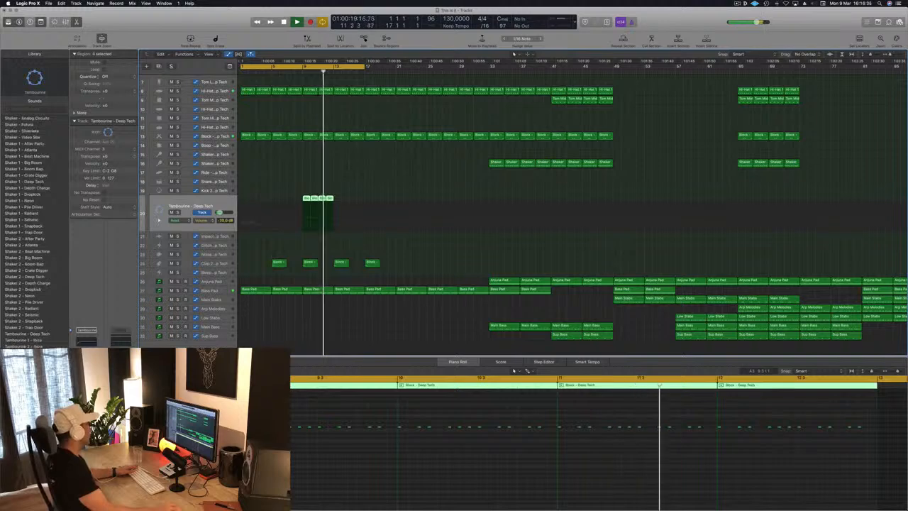
Step: Open the Tambourine's Stereo Delay and set the right delay time to 73 ms
key(v)
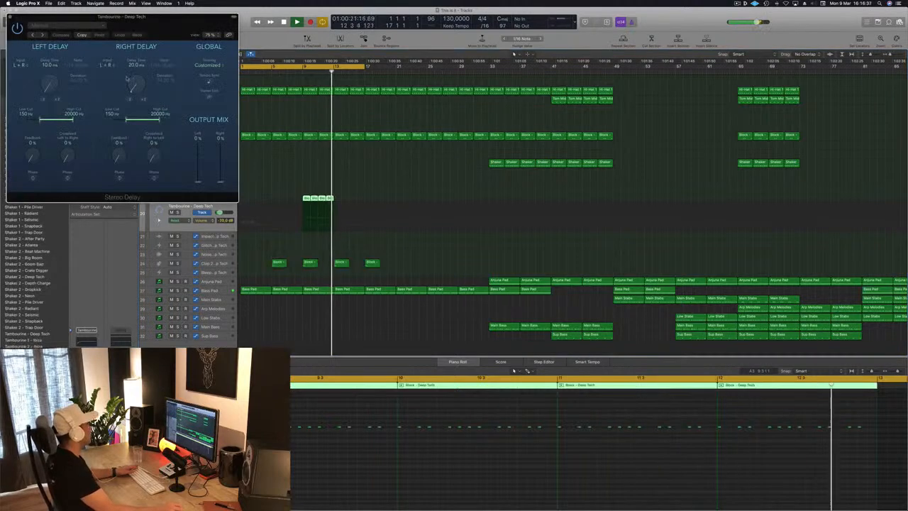
drag(131, 86, 131, 86)
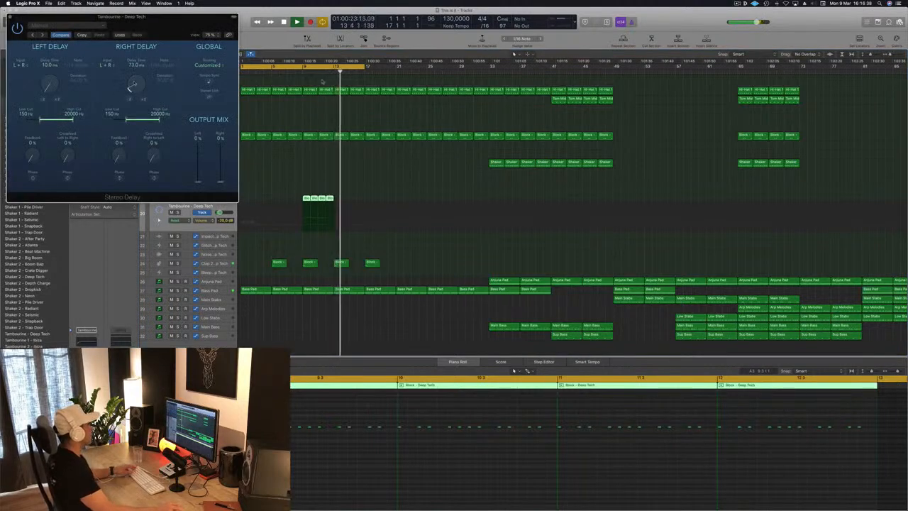
Step: Copy the four Tambourine regions to bars 13–16 and set the cycle range from bar 9 to bar 17
drag(291, 191, 397, 205)
drag(306, 199, 336, 199)
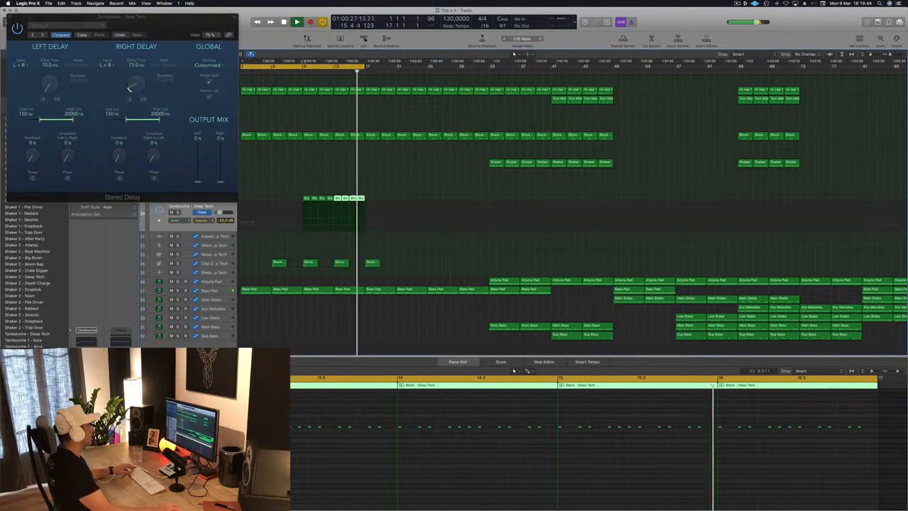
click(303, 65)
drag(304, 66, 365, 70)
Step: Set the Stereo Delay's left delay time to 99 ms and both output mix levels to 100%
drag(53, 84, 53, 65)
drag(198, 182, 199, 107)
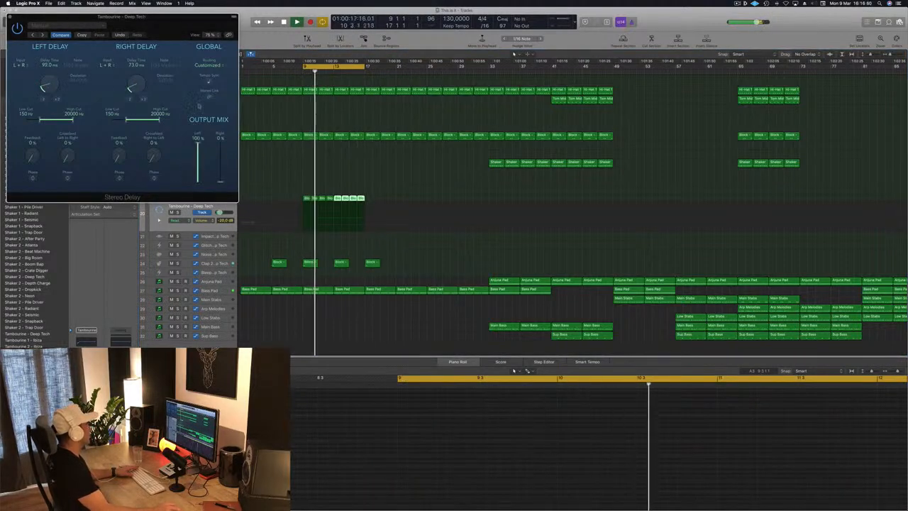
drag(221, 181, 220, 128)
Step: Refine the Stereo Delay to 22 ms left and 11 ms right, with 28% and 42% feedback and 31% right-to-left crossfeed
drag(132, 84, 132, 97)
drag(49, 88, 50, 112)
drag(135, 88, 135, 86)
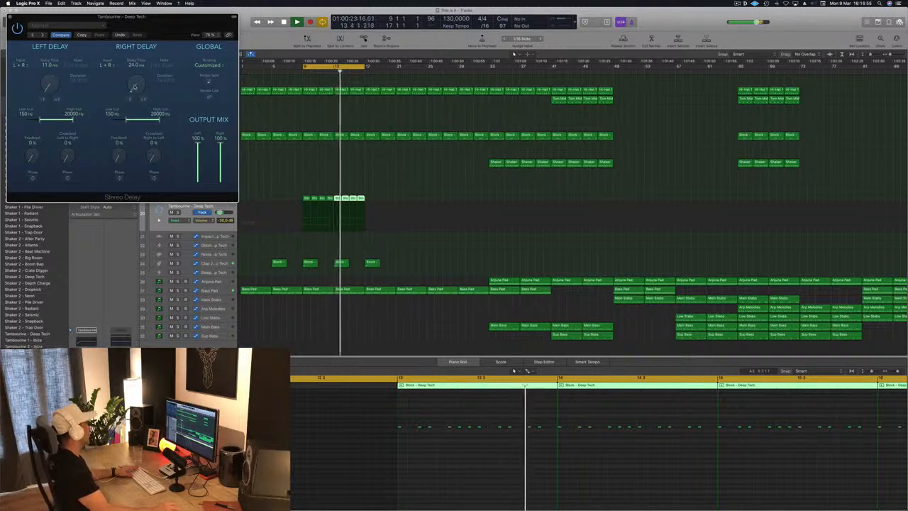
click(143, 100)
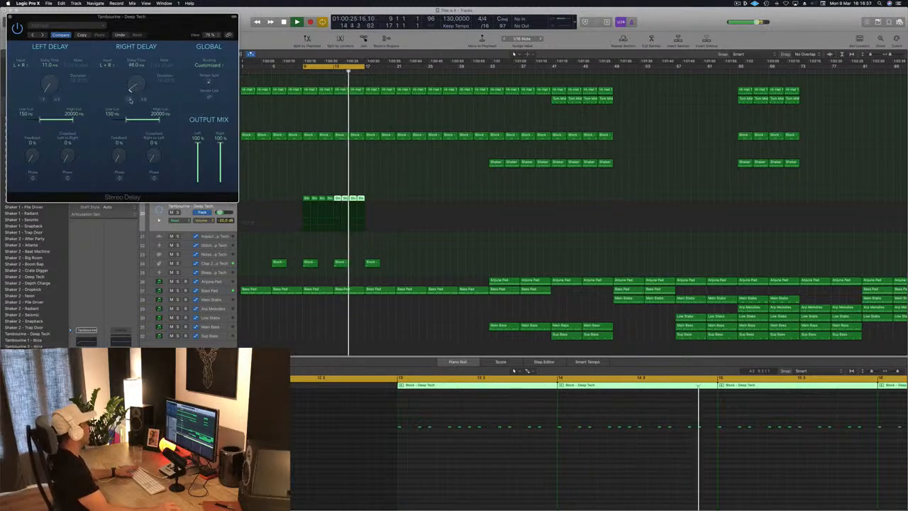
click(129, 100)
click(129, 100)
click(129, 100)
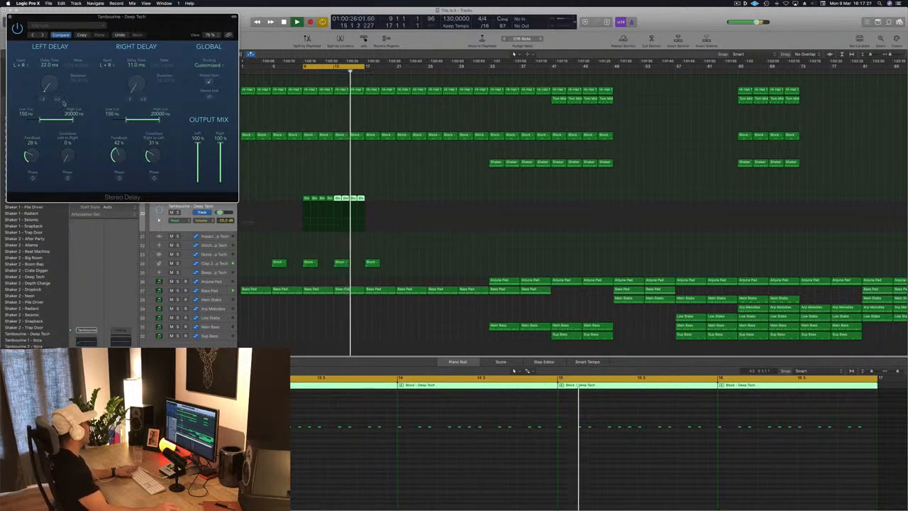
drag(178, 24, 379, 81)
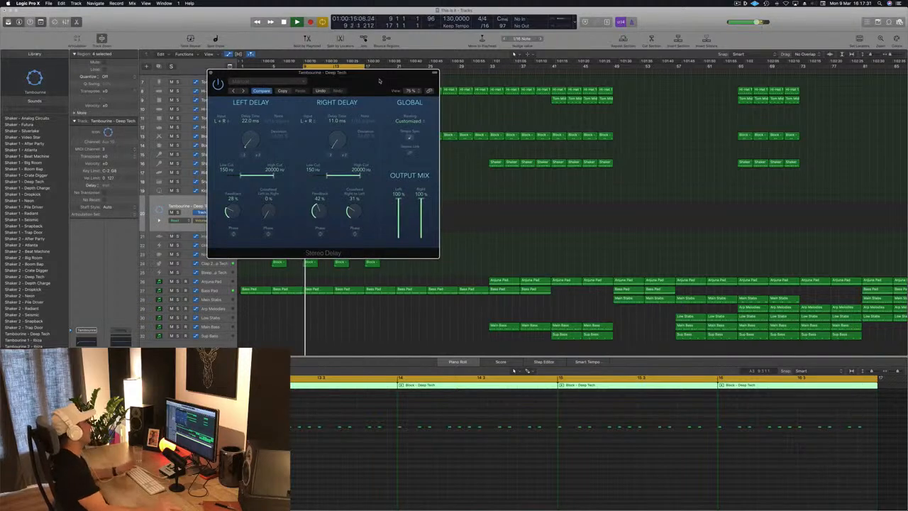
key(super+w)
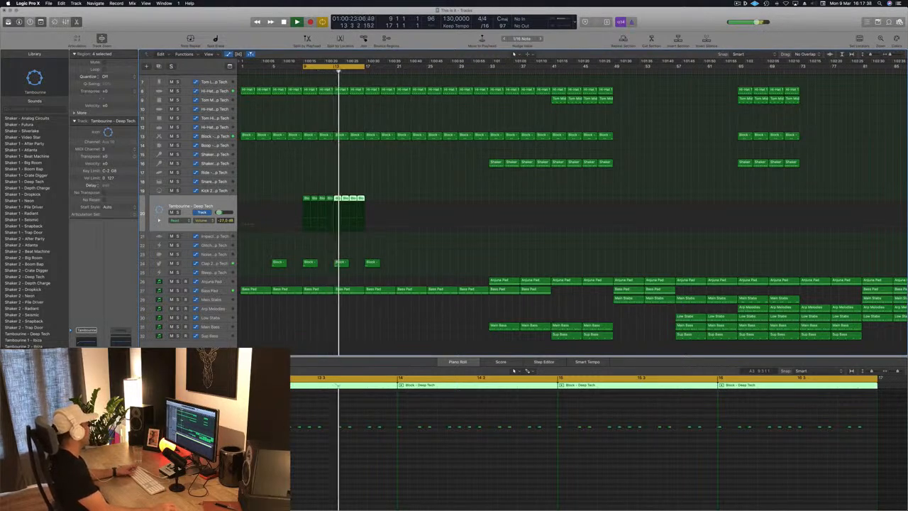
Step: Set the Tambourine's Bitcrusher to Wrap mode with 8-bit resolution, 21x downsampling and a 75.70% mix
click(86, 378)
drag(178, 32, 276, 61)
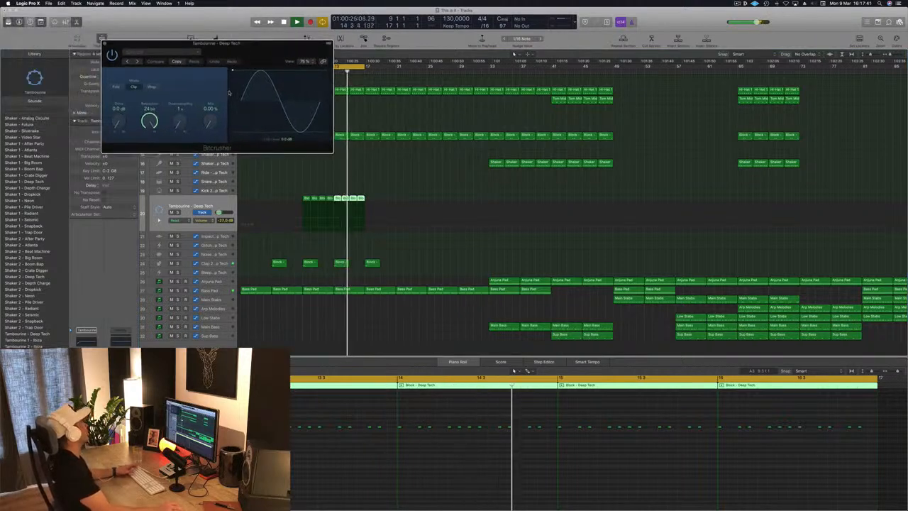
drag(180, 123, 149, 145)
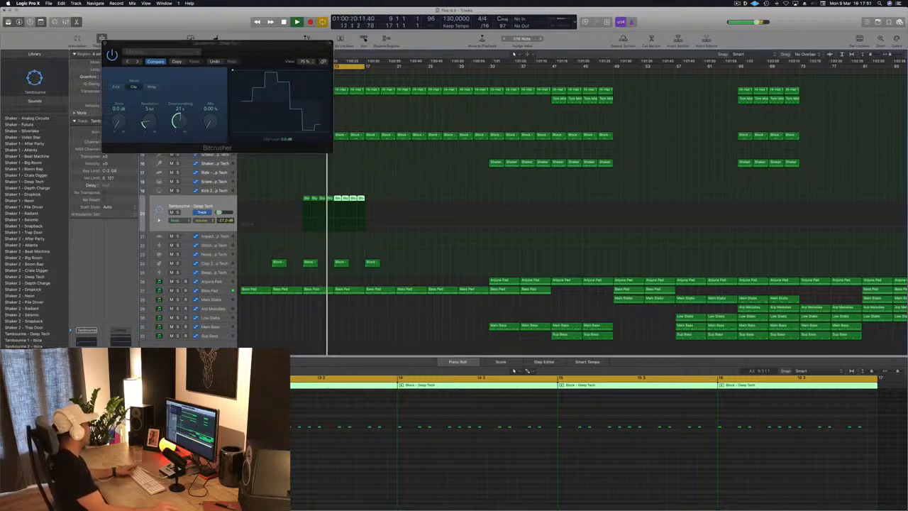
drag(152, 124, 157, 136)
click(152, 87)
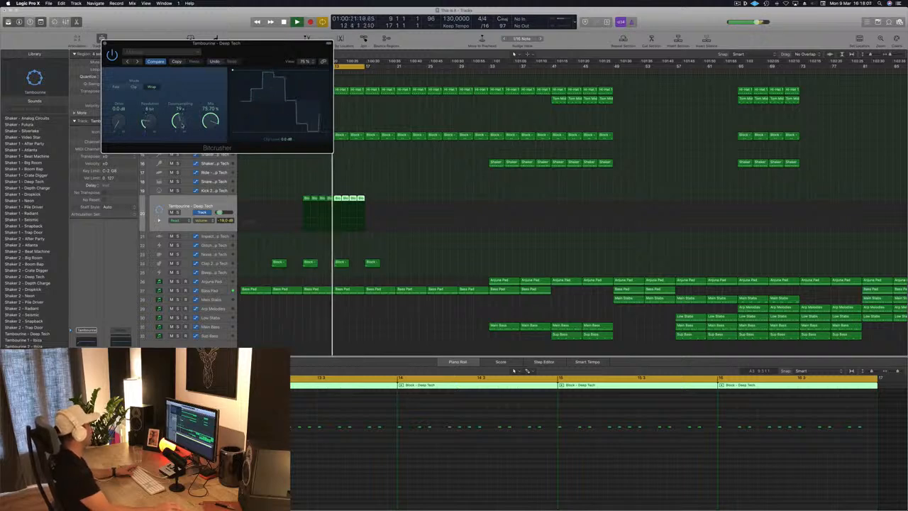
drag(182, 126, 182, 120)
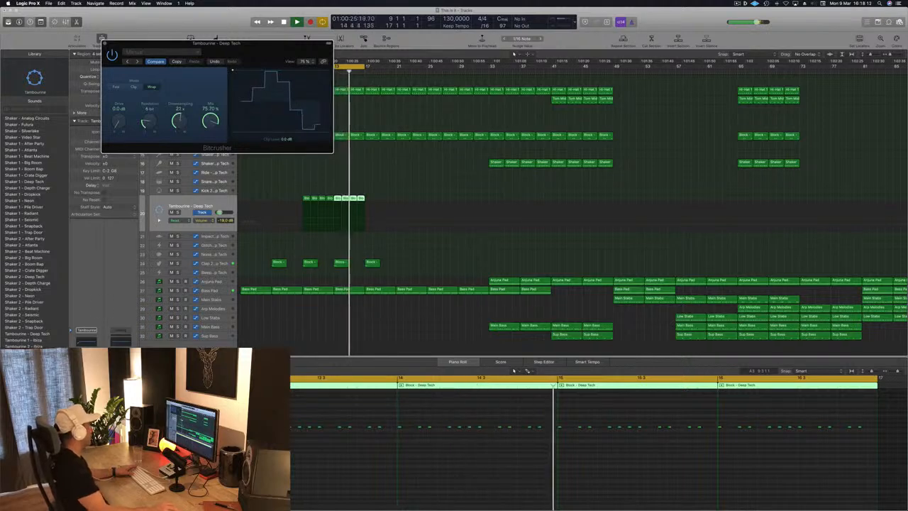
click(105, 44)
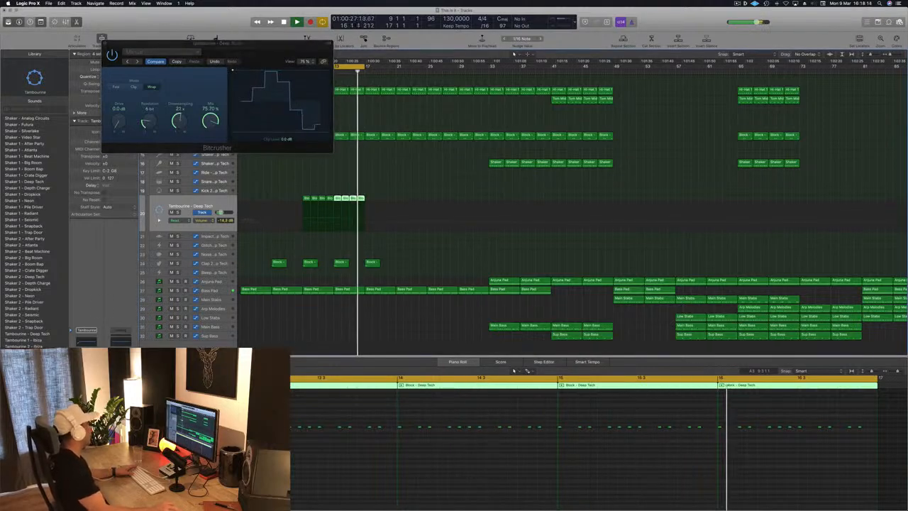
drag(149, 118, 153, 111)
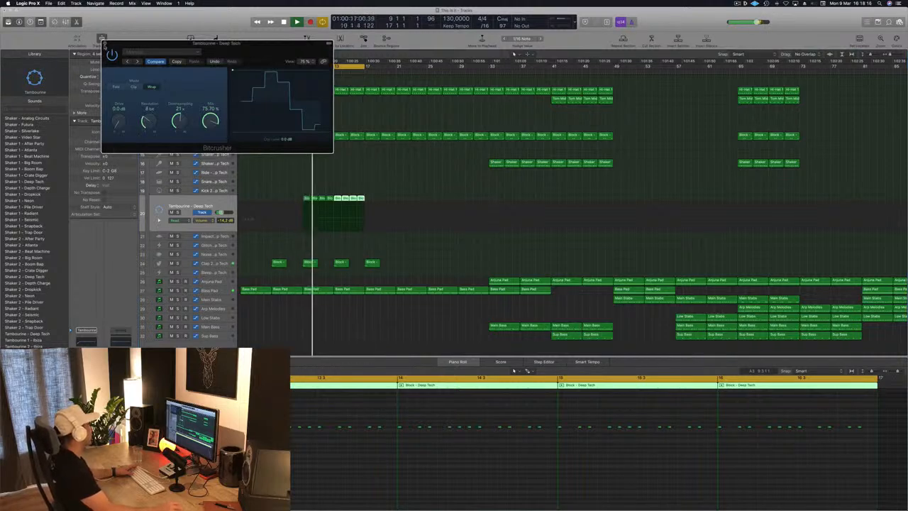
click(105, 44)
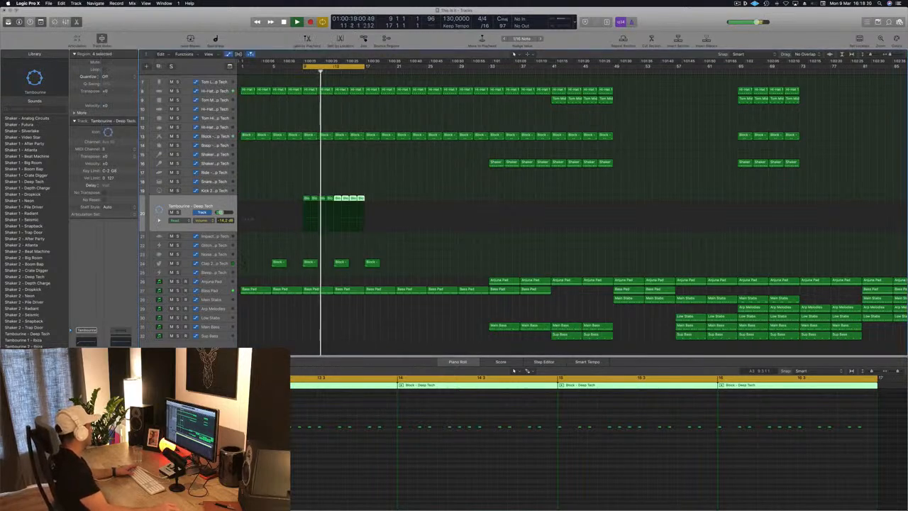
Step: Reopen the Tambourine's Bitcrusher, set its mix to 72.30%, and close the plug-in
key(v)
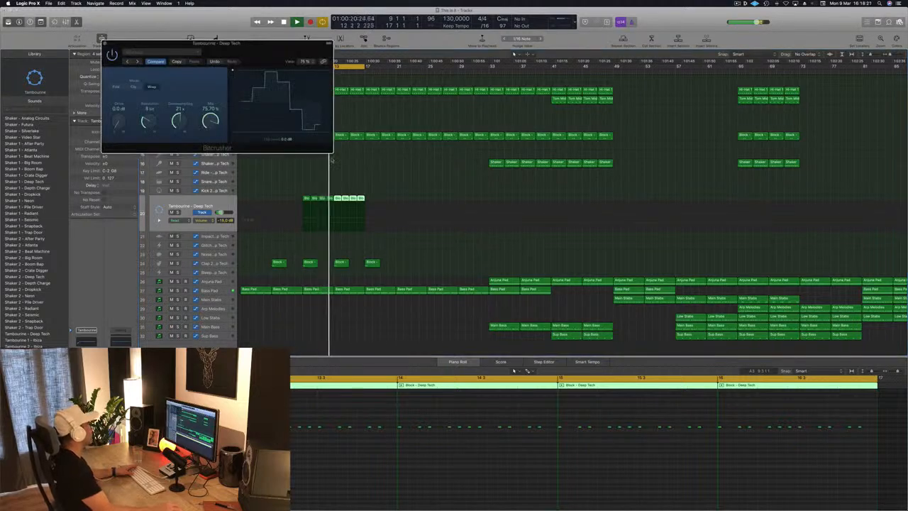
drag(211, 131, 214, 121)
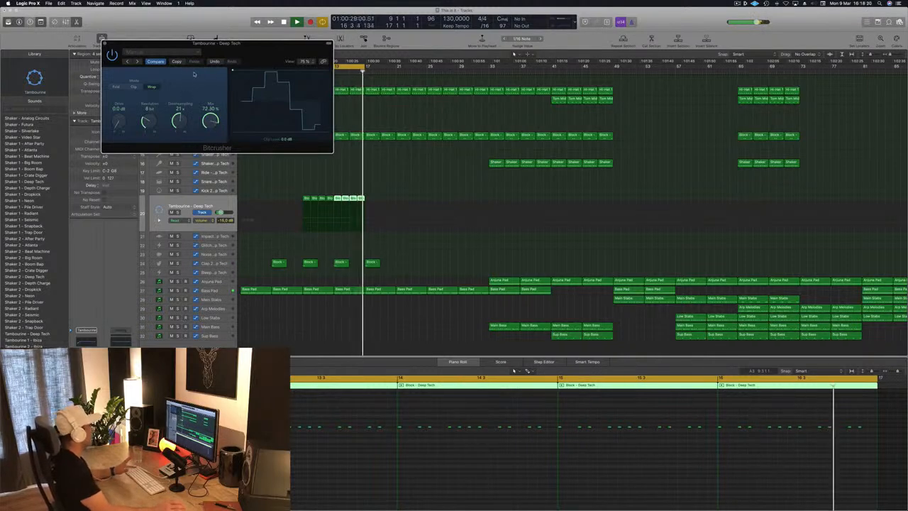
drag(256, 52, 263, 55)
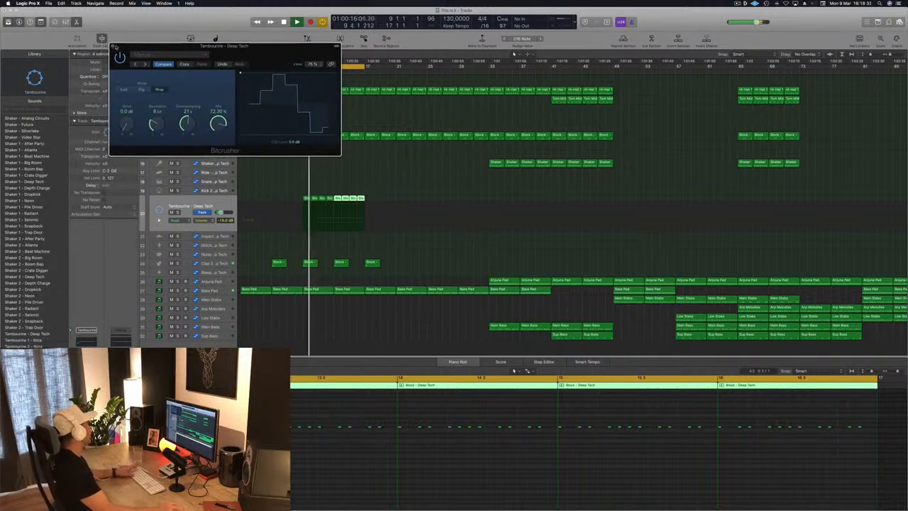
key(super+w)
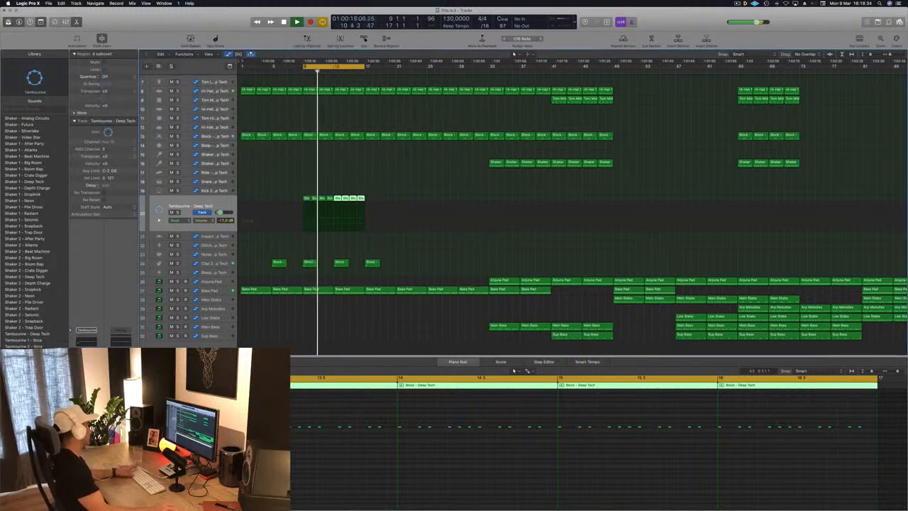
Step: Copy the eight Tambourine regions to bars 17–24, and set the track volume to -18 dB during playback
click(311, 197)
alt+drag(305, 198, 368, 204)
key(space)
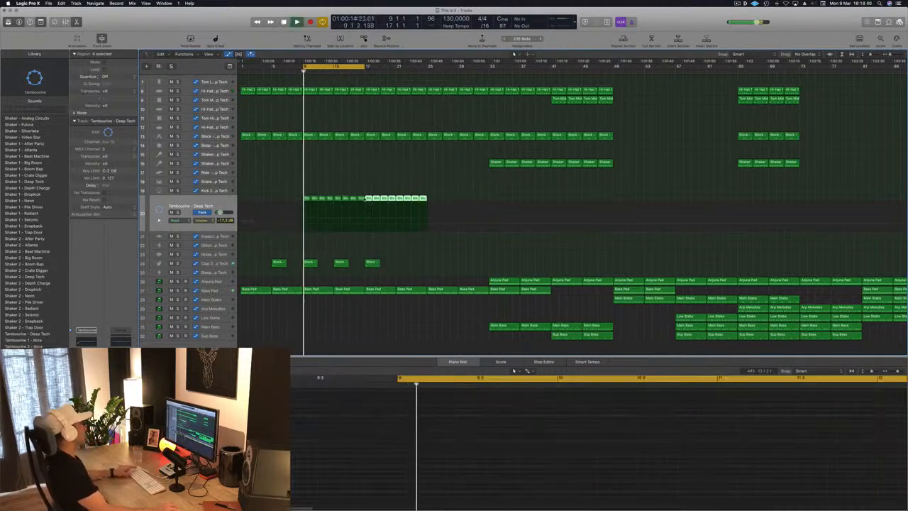
click(350, 180)
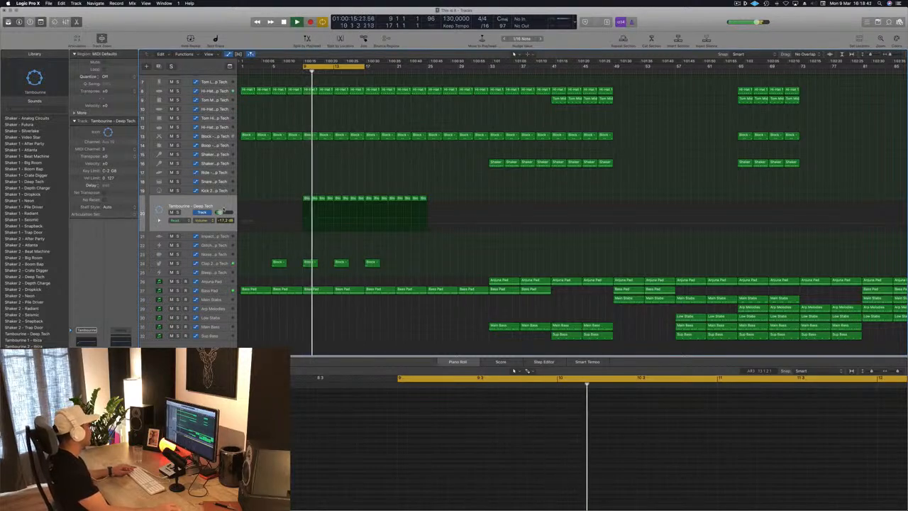
click(341, 197)
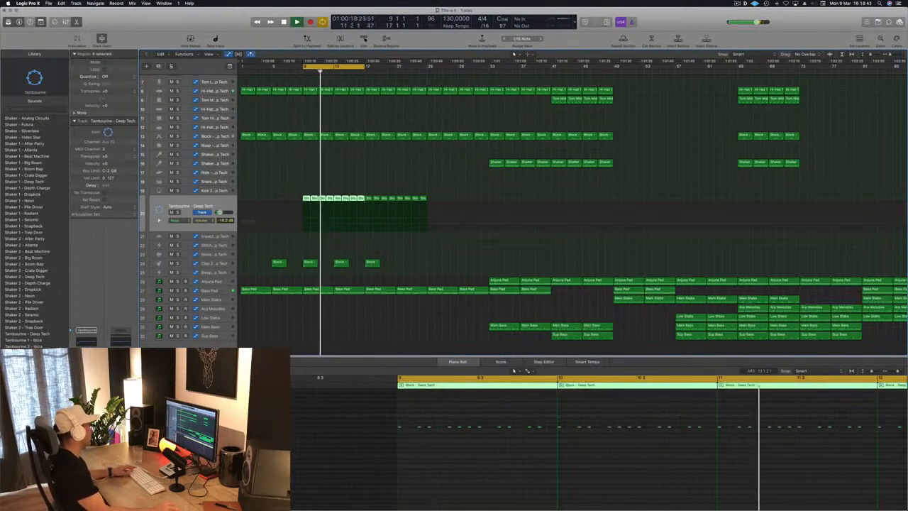
click(344, 176)
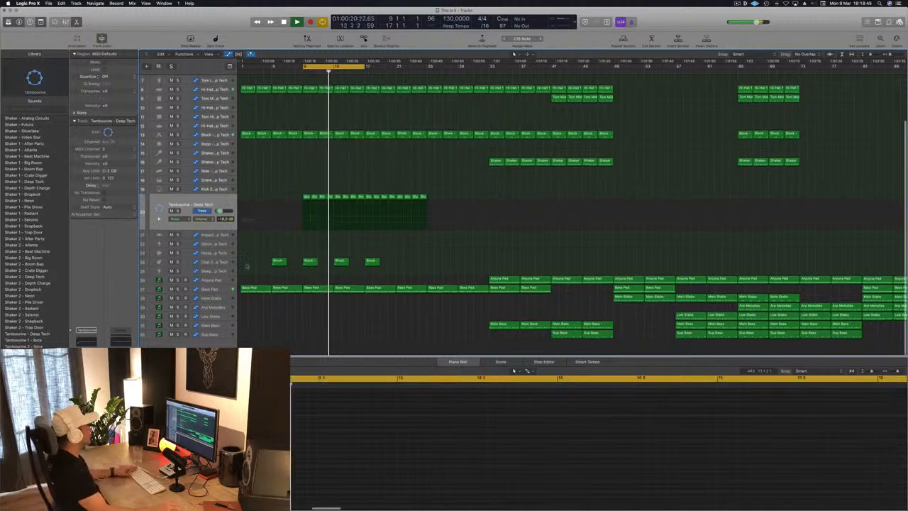
Step: Replace the Bass Pad regions in bars 17–32 with copies of the first four automated regions, and extend the cycle to bar 25
click(212, 290)
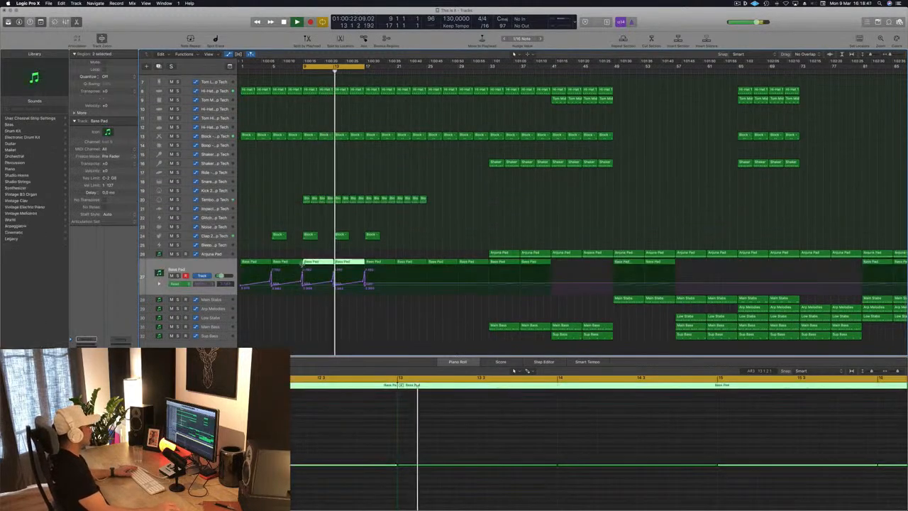
click(422, 221)
drag(379, 254, 465, 261)
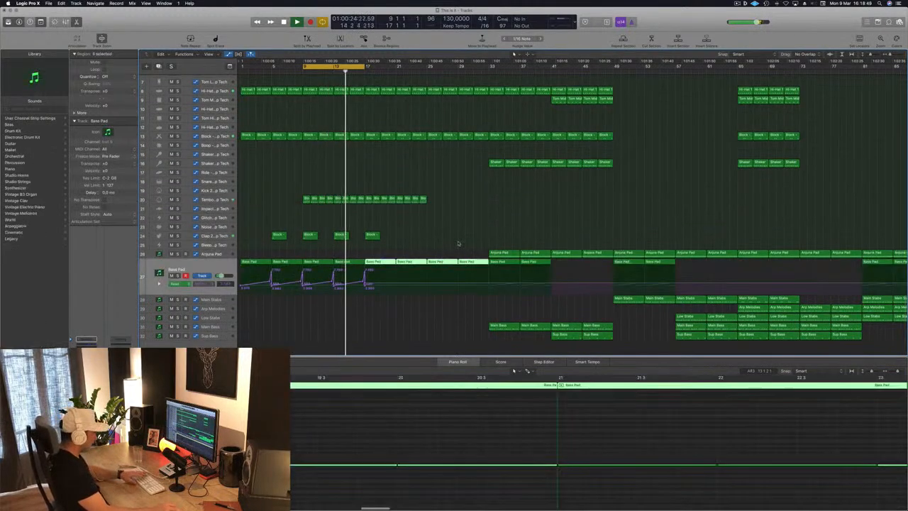
key(Delete)
drag(408, 255, 382, 261)
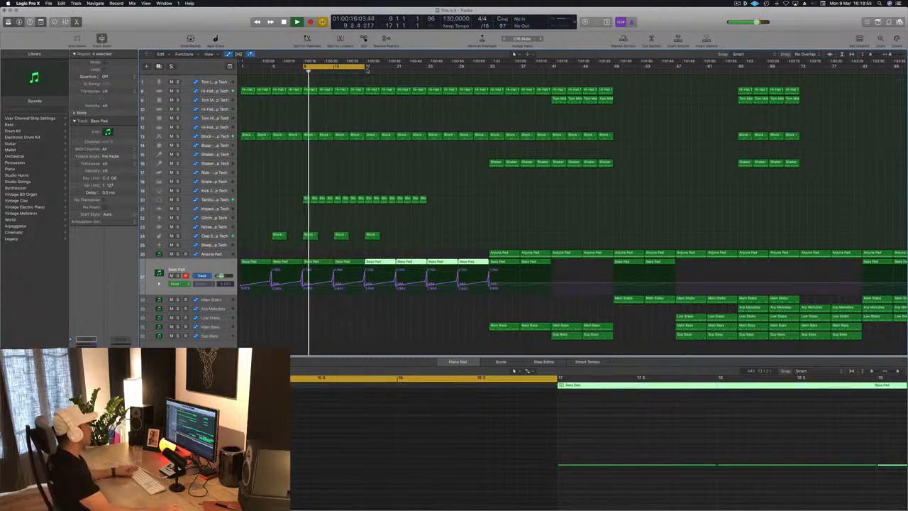
drag(367, 66, 430, 66)
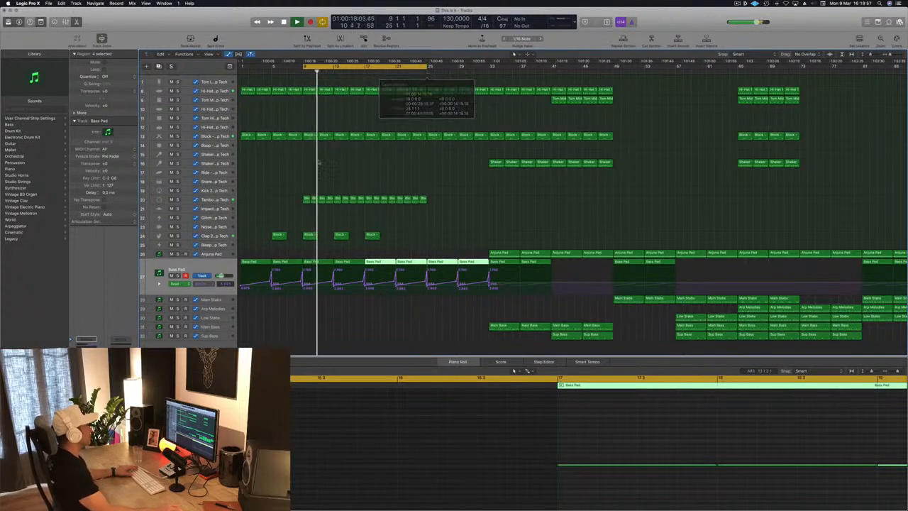
Step: Examine the notes at the end of the Hi-Hat 1 and Kick 1 regions just before bar 17
click(349, 167)
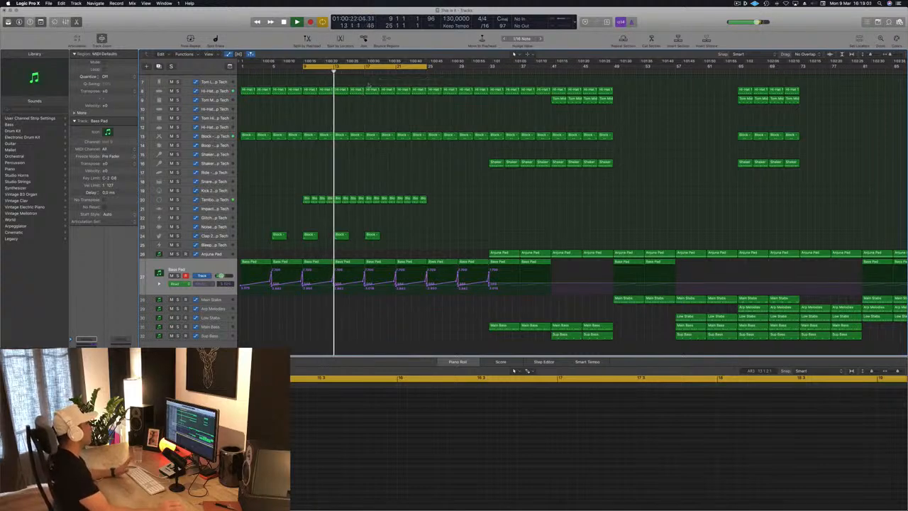
key(super+Right)
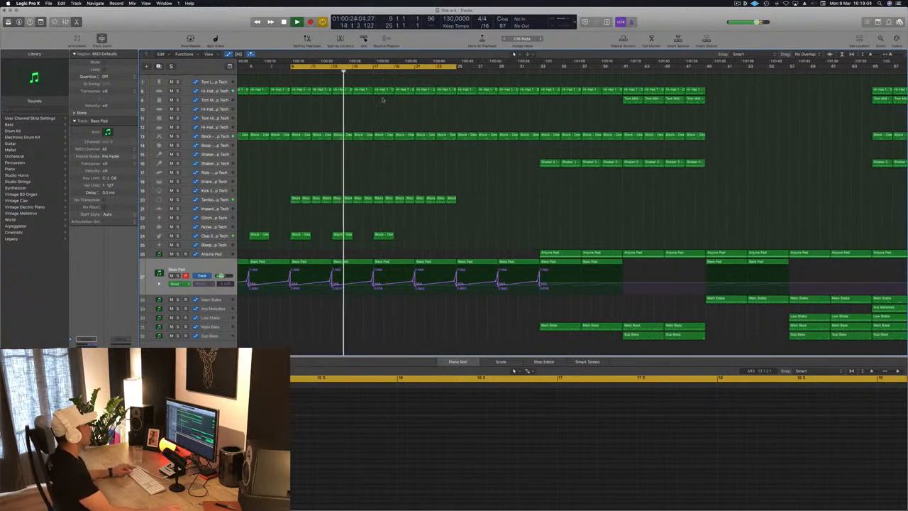
key(super+Right)
key(super+Right)
key(super+Left)
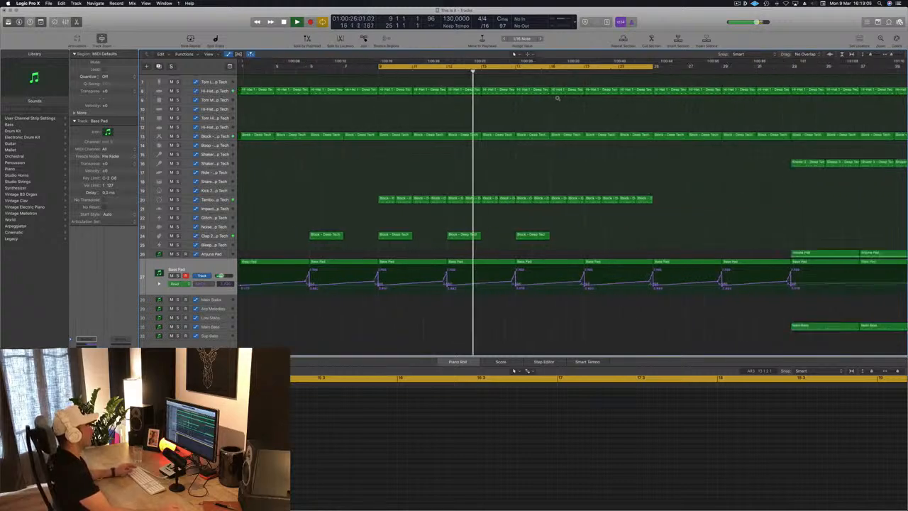
key(super+Left)
key(super+Right)
key(super+Right)
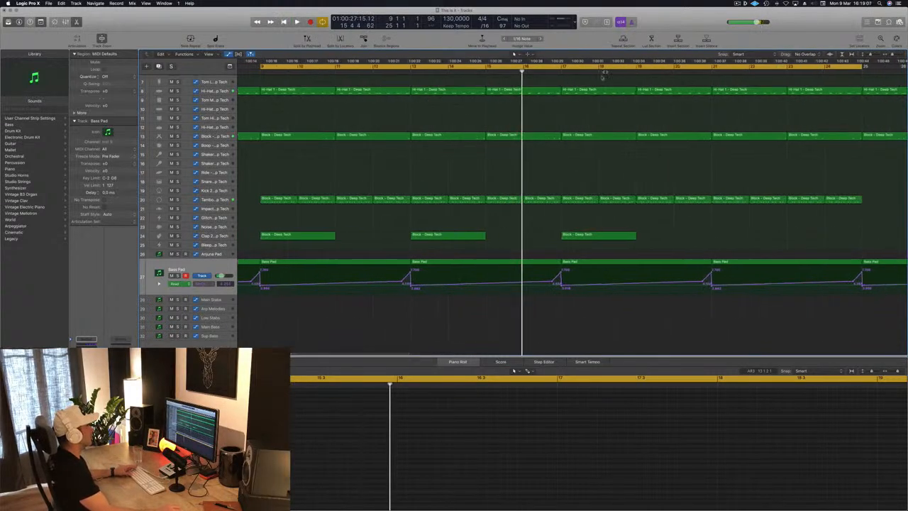
click(543, 92)
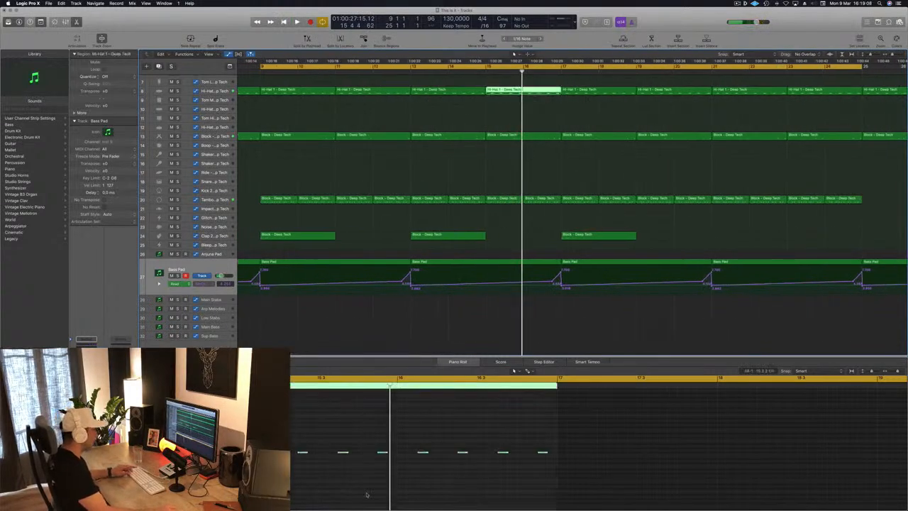
drag(528, 437, 545, 461)
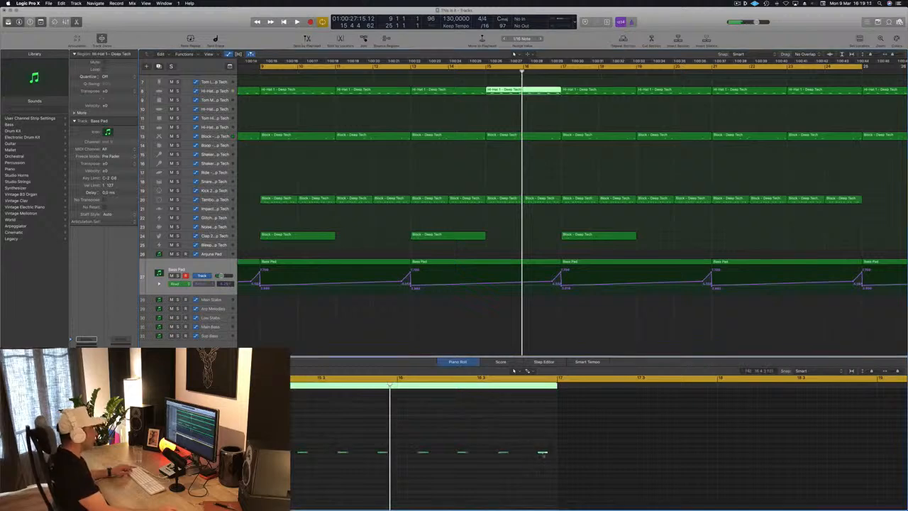
scroll(550, 103, up, 5)
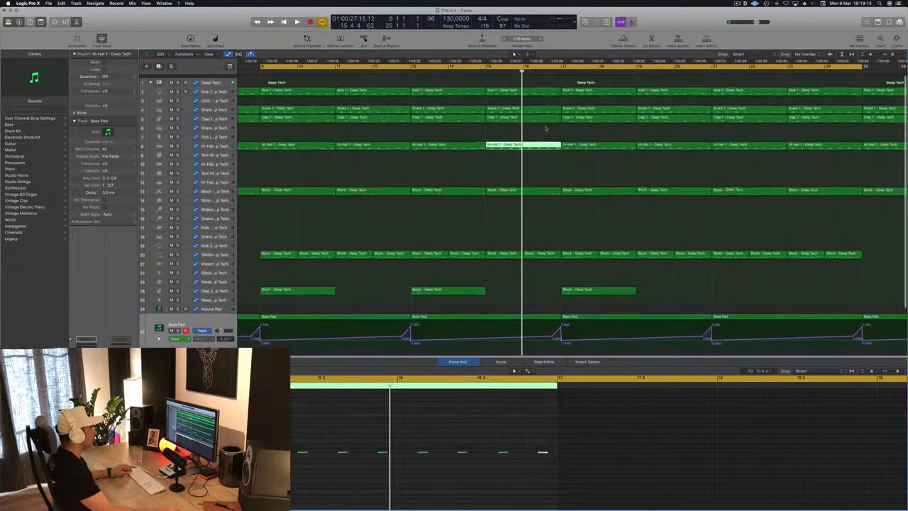
click(539, 88)
drag(510, 448, 503, 468)
Step: Delete the second half of bar 16 from the Snare 1, Clap 1, Hi-Hat 1 and Block tracks during playback
key(space)
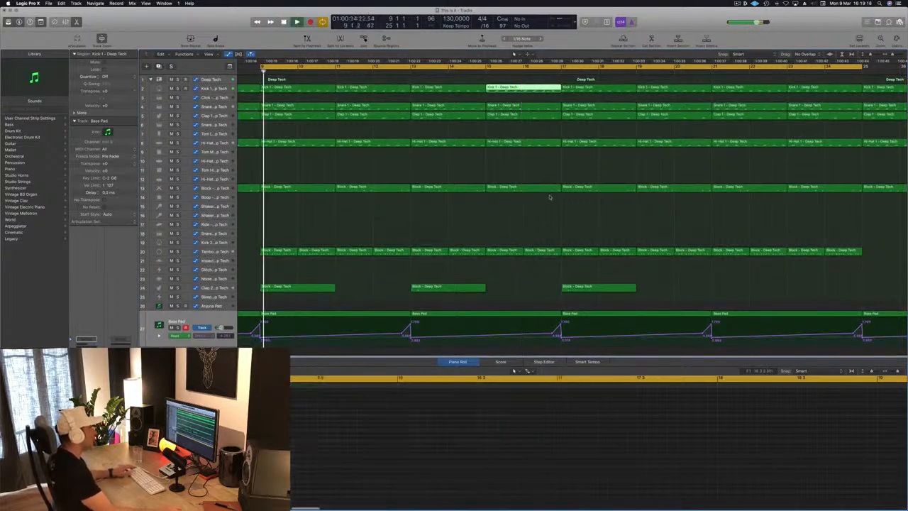
click(488, 70)
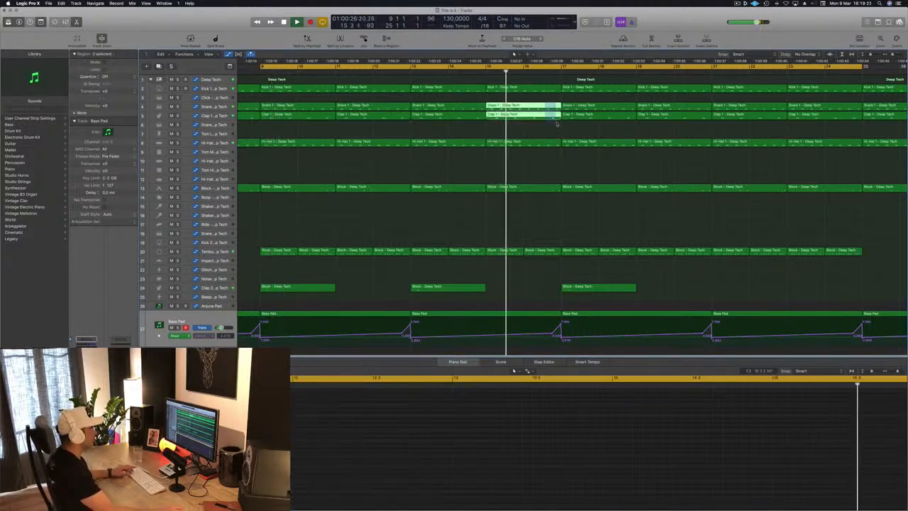
click(559, 156)
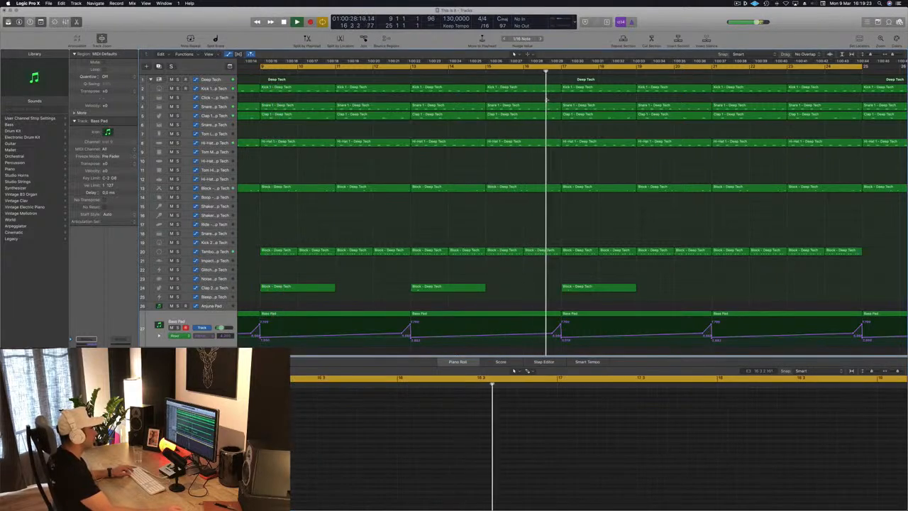
drag(544, 99, 562, 248)
key(Delete)
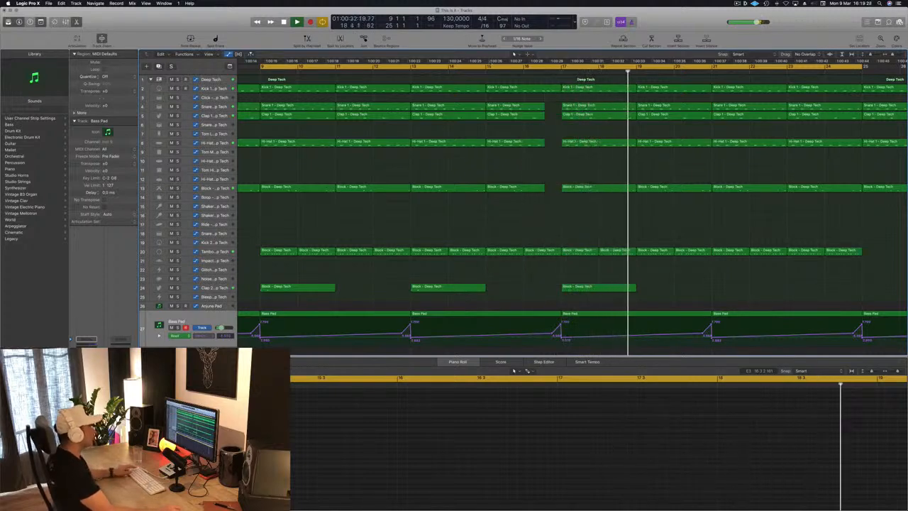
Step: Play back the drum break before bar 17, and restart the cycle from bar 9
click(463, 64)
scroll(496, 99, left, 2)
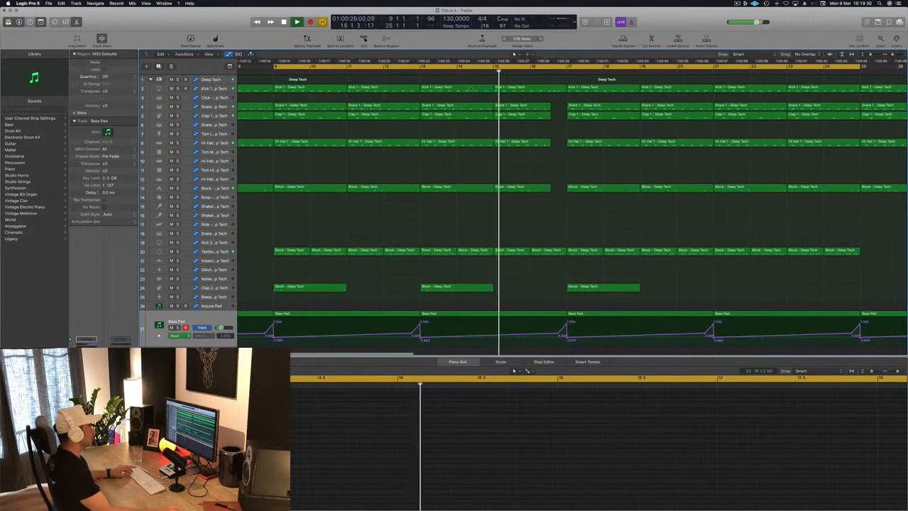
key(super+Left)
key(super+Left)
key(super+Left)
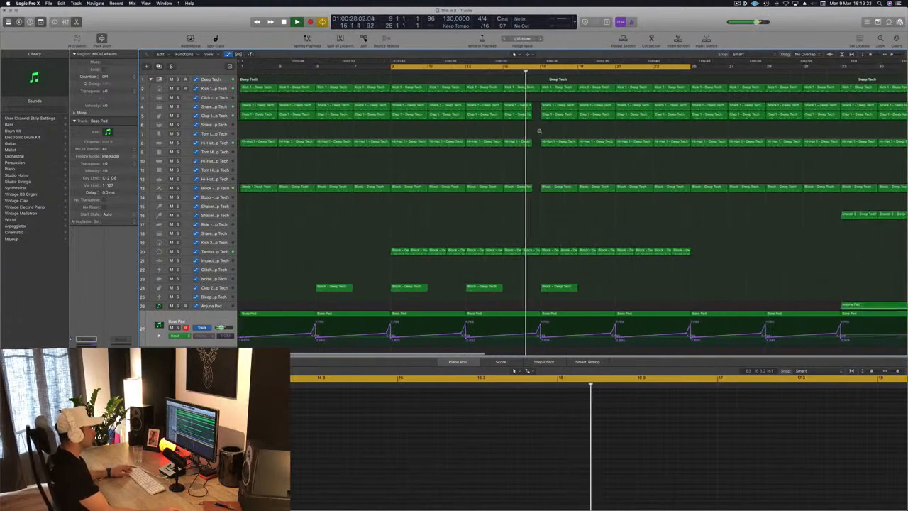
key(super+Left)
key(super+Right)
key(super+Left)
key(super+Left)
key(super+Left)
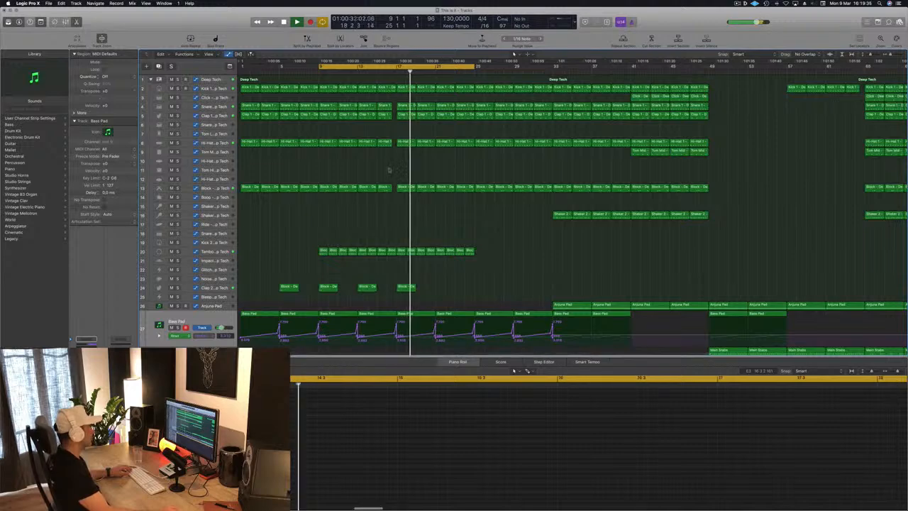
key(space)
key(space)
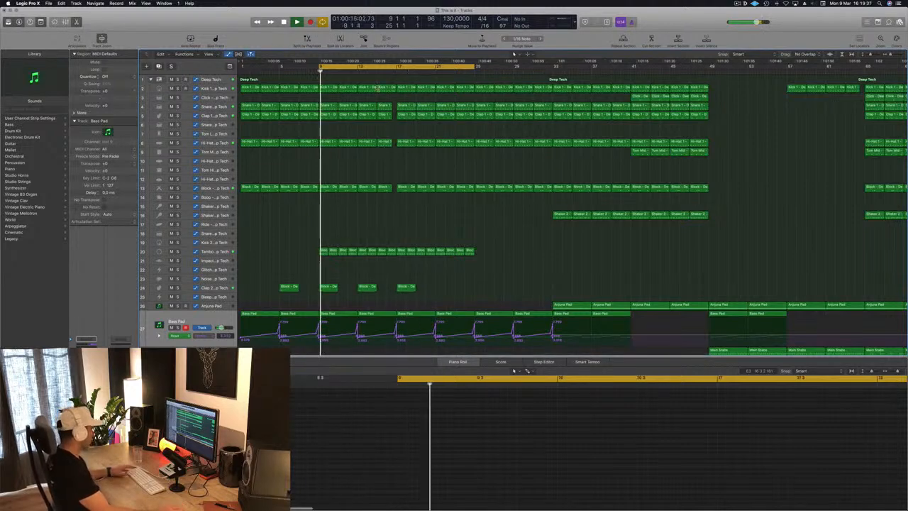
Step: Select the Tambourine track, clear its region selection, and listen through the transition into bar 17
click(208, 254)
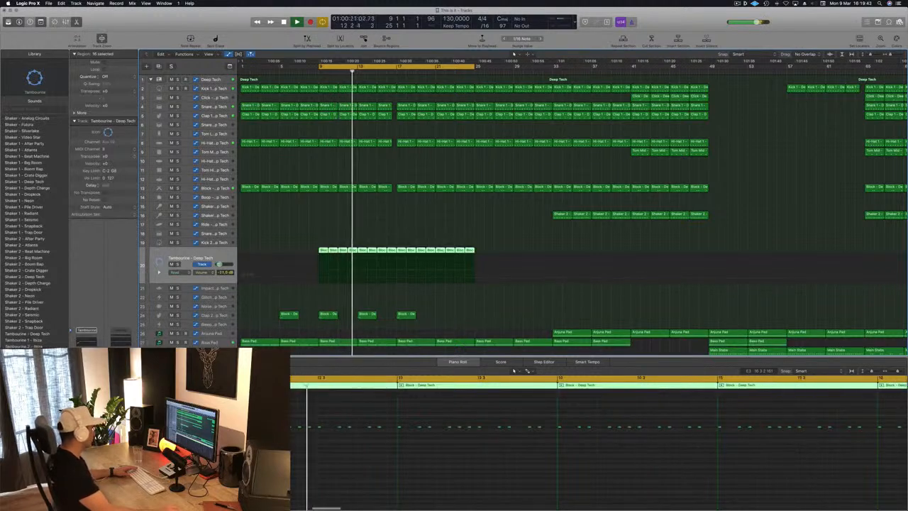
click(444, 228)
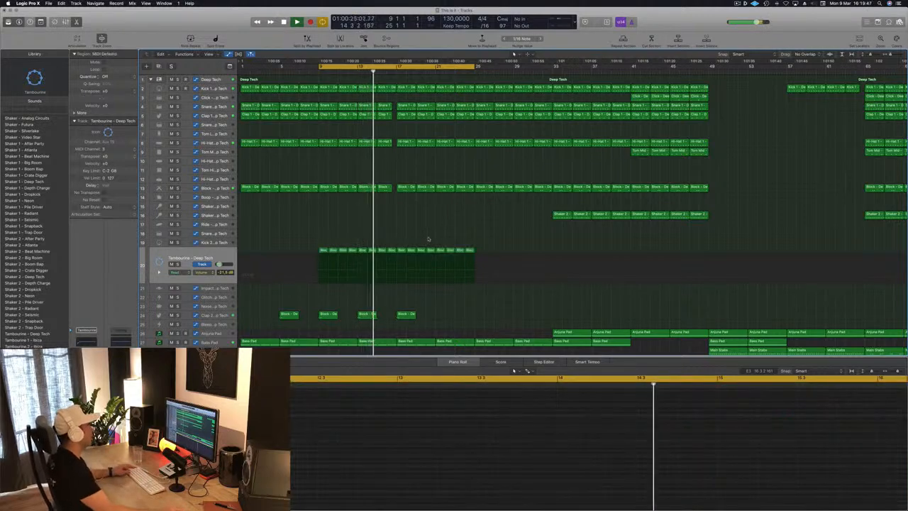
scroll(429, 239, up, 3)
scroll(429, 236, down, 4)
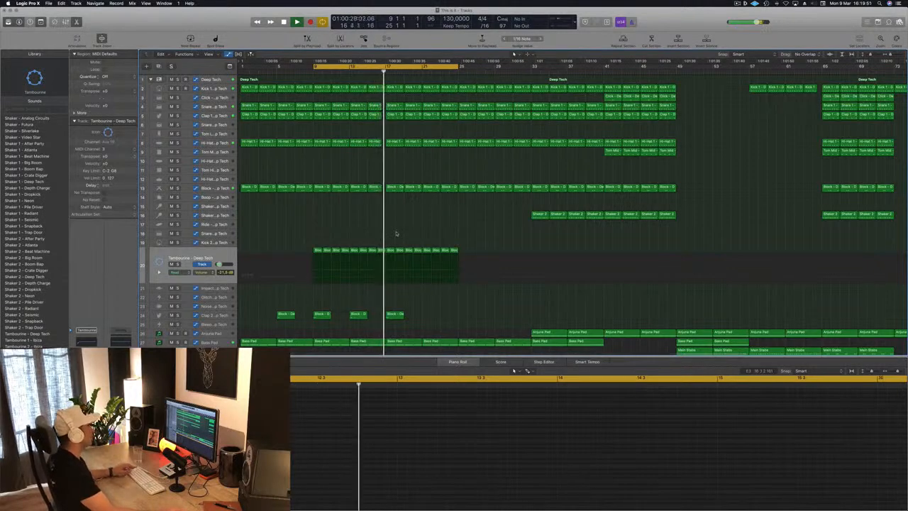
scroll(408, 218, down, 5)
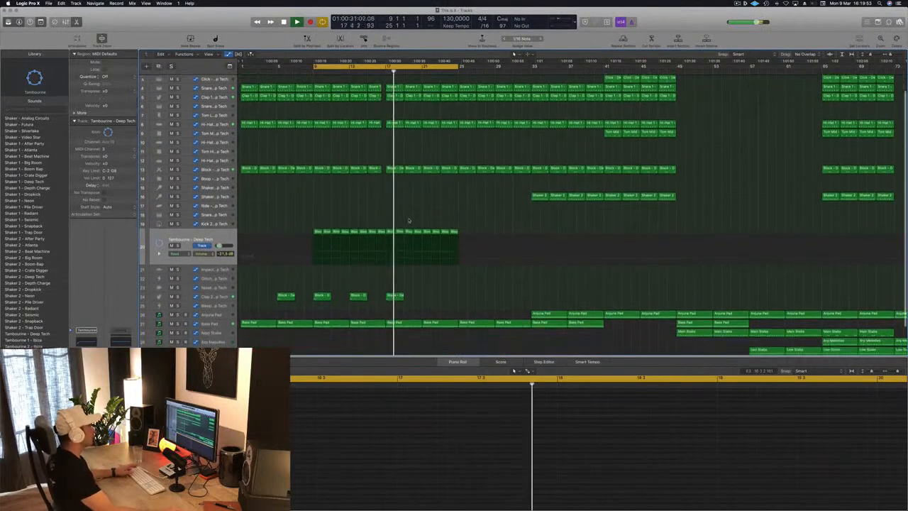
key(space)
Step: Copy the Arjuna Pad region from bar 33 to bar 17 and delete all its notes after the first chord
click(547, 280)
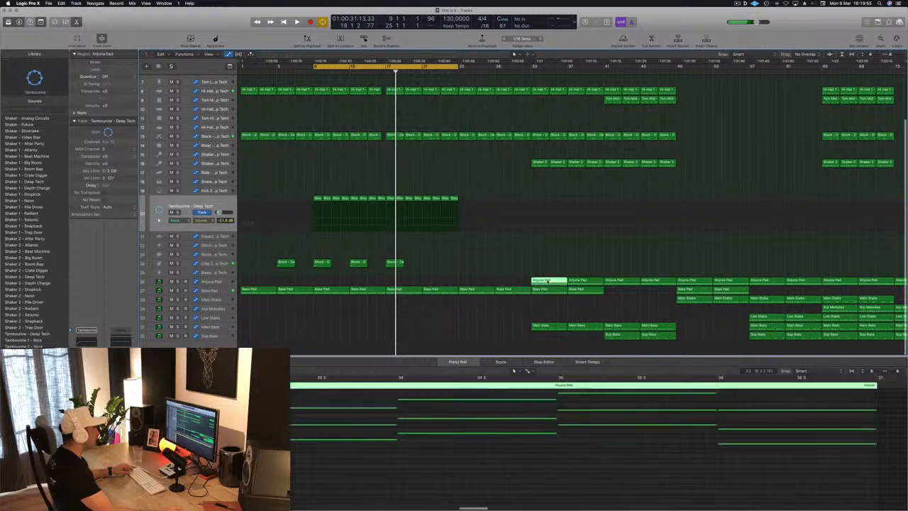
drag(547, 280, 413, 285)
key(super+Left)
key(super+Left)
scroll(334, 461, up, 5)
scroll(334, 463, down, 1)
scroll(334, 463, down, 1)
drag(281, 426, 506, 494)
key(Delete)
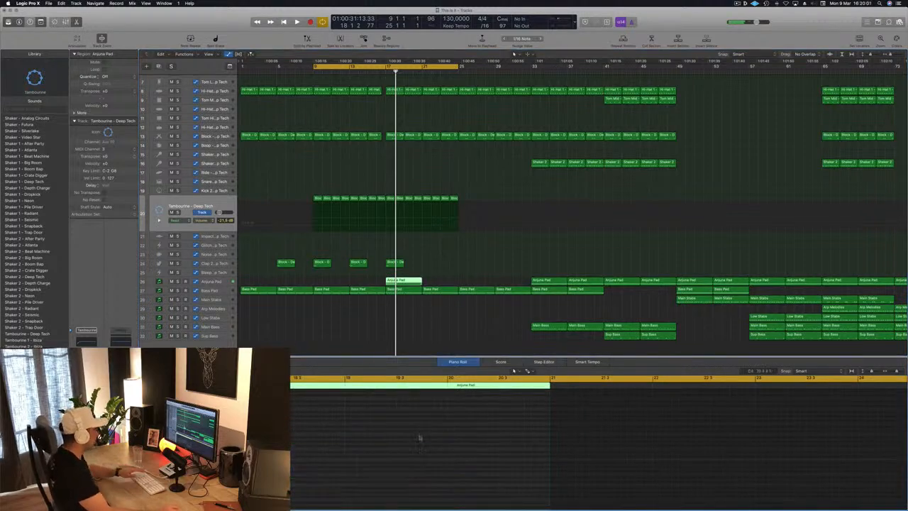
scroll(413, 450, left, 3)
scroll(412, 451, left, 4)
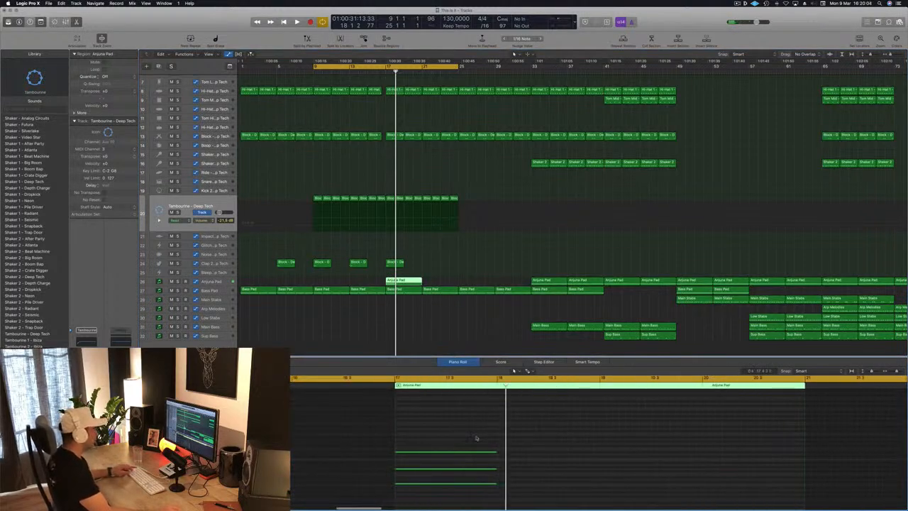
Step: Repeat the first Arjuna Pad chord in each bar through bar 20 to fill the copied region
drag(468, 452, 567, 458)
drag(429, 437, 546, 488)
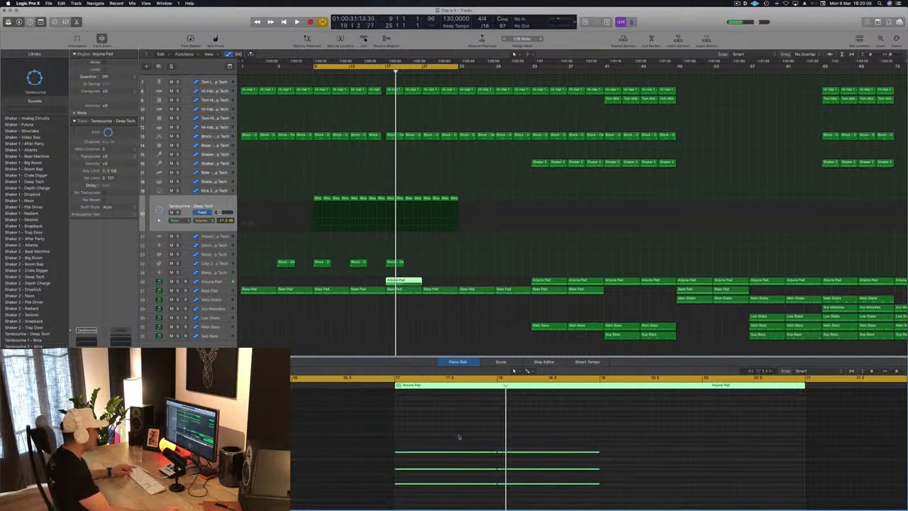
drag(573, 456, 659, 457)
Step: Reshape the Arjuna Pad automation at bar 17 into a shorter ramp rising to about bar 19 and dropping back
key(space)
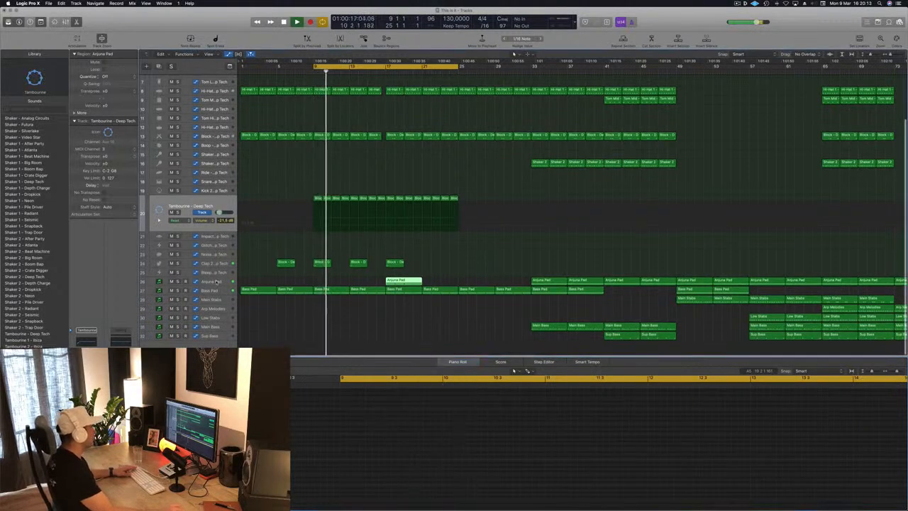
click(401, 280)
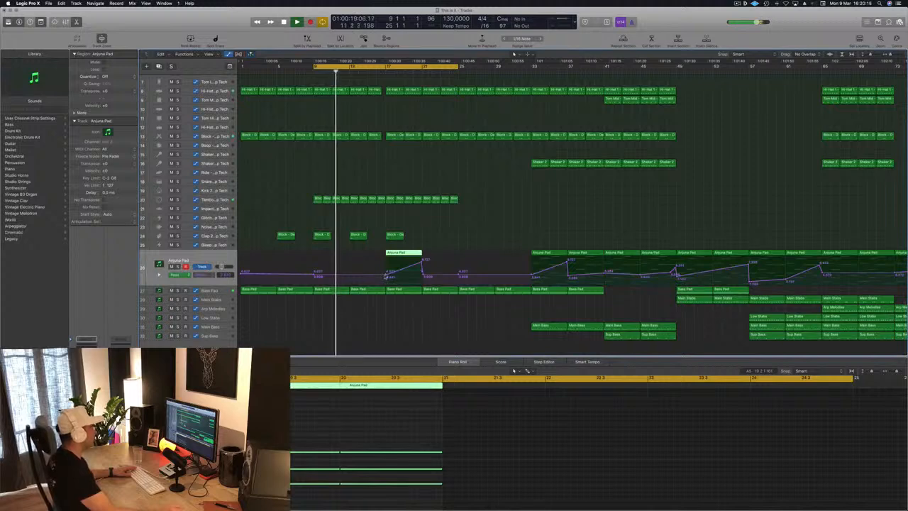
click(389, 275)
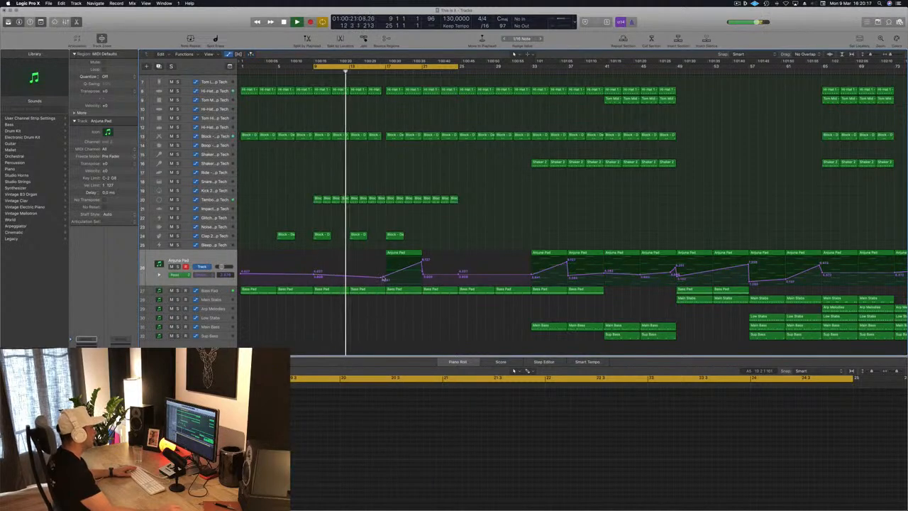
drag(382, 278, 408, 281)
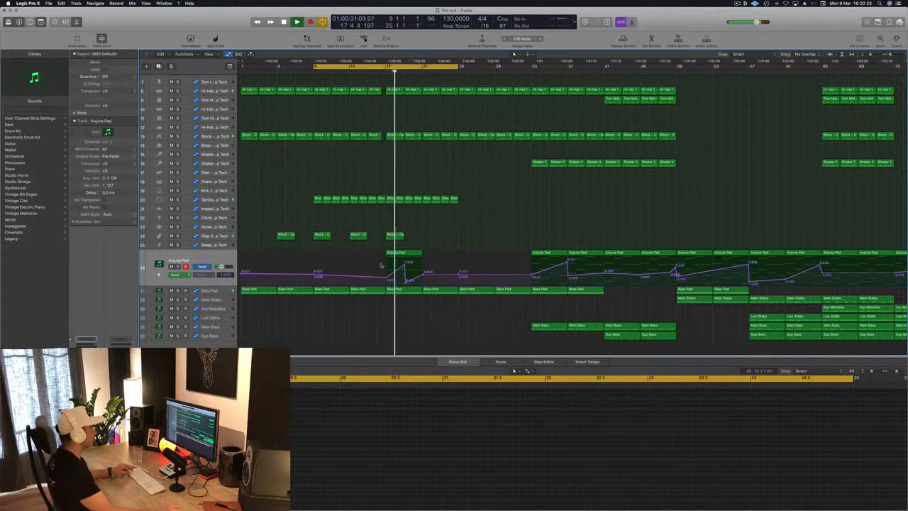
Step: Lower the peak of the Arjuna Pad automation ramp near bar 19
key(super+Right)
key(super+Right)
key(super+Right)
key(super+Right)
key(super+Right)
key(super+Right)
drag(415, 265, 414, 268)
Step: Listen again from bar 9, move the cycle start to bar 17, and restart playback there
key(super+Left)
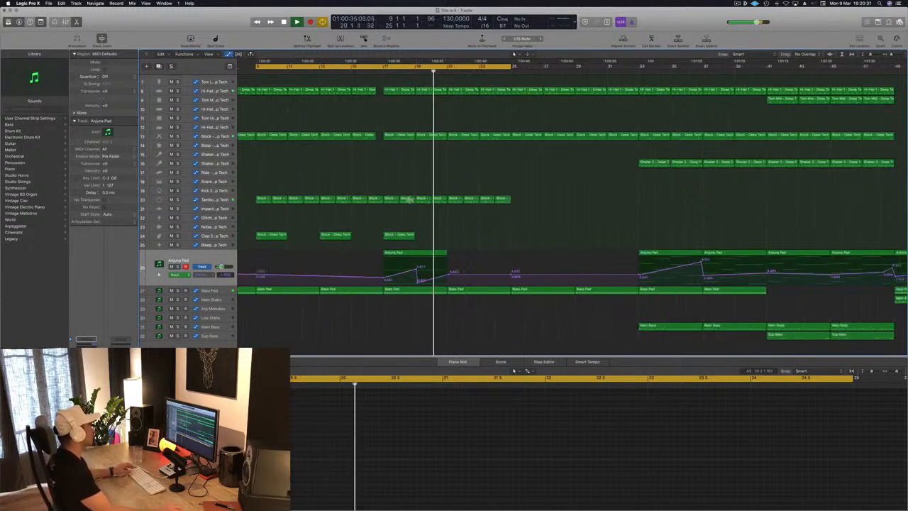
scroll(409, 200, left, 1)
key(space)
key(space)
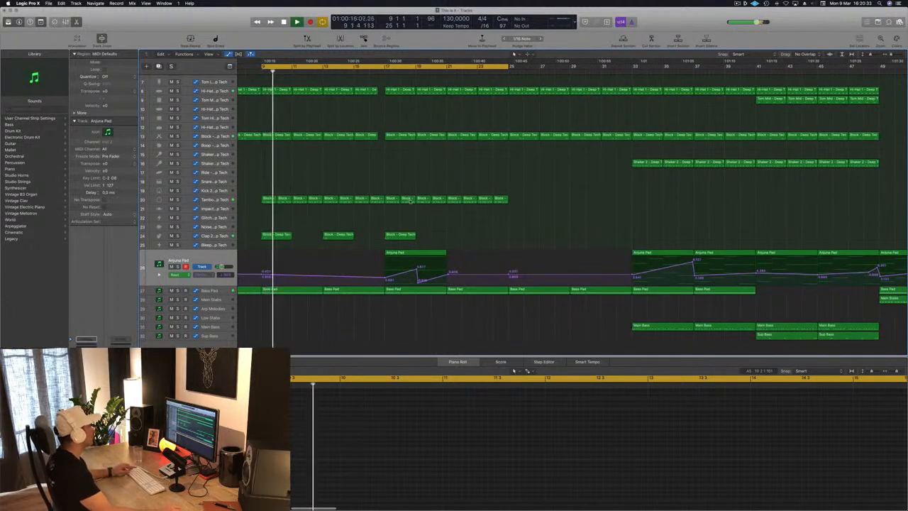
key(super+Left)
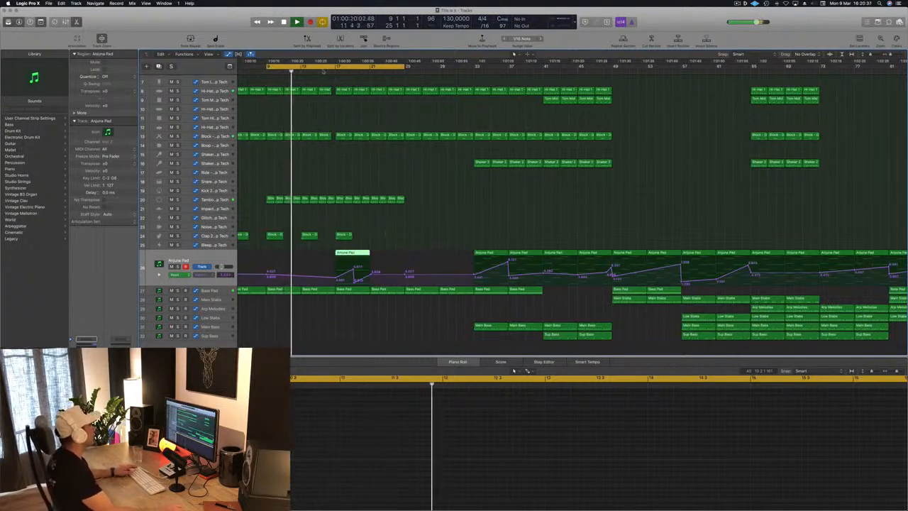
drag(267, 68, 335, 74)
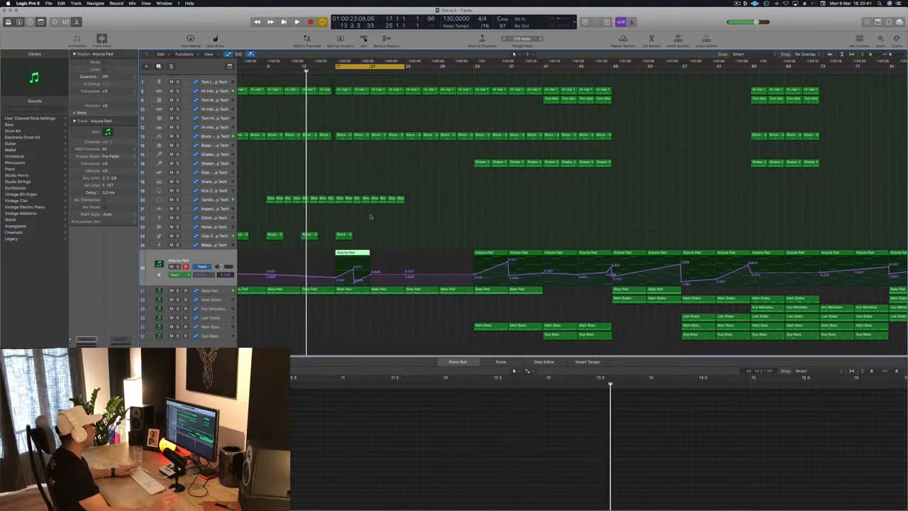
key(space)
Step: Fine-tune the low Arjuna Pad automation points at bar 17 and at the drop near bar 19, and replay from bar 17
key(super+Right)
key(super+Right)
key(super+Right)
key(super+Right)
key(super+Right)
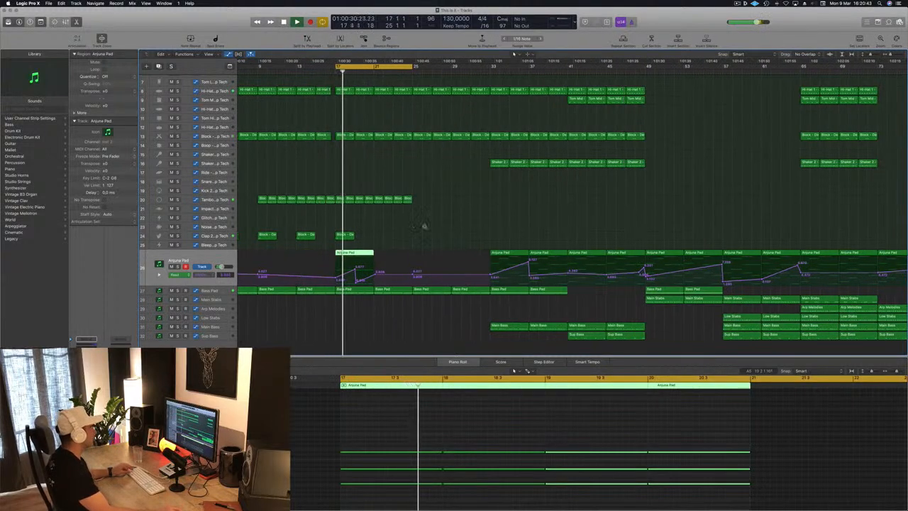
scroll(454, 227, up, 2)
scroll(439, 225, down, 3)
scroll(438, 229, left, 4)
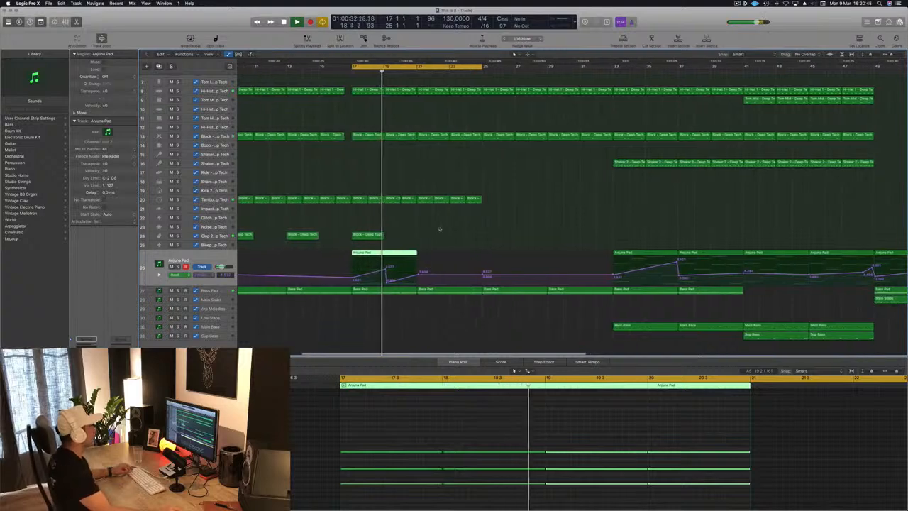
scroll(443, 207, left, 1)
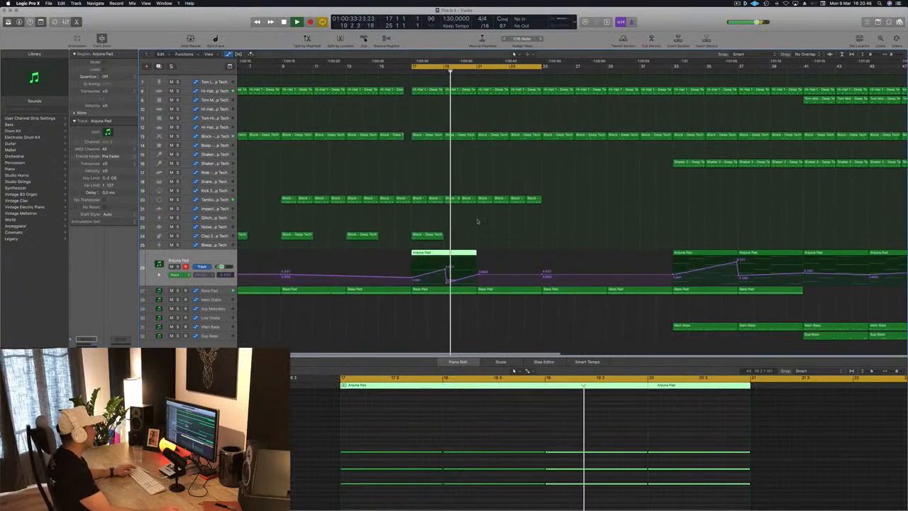
click(447, 282)
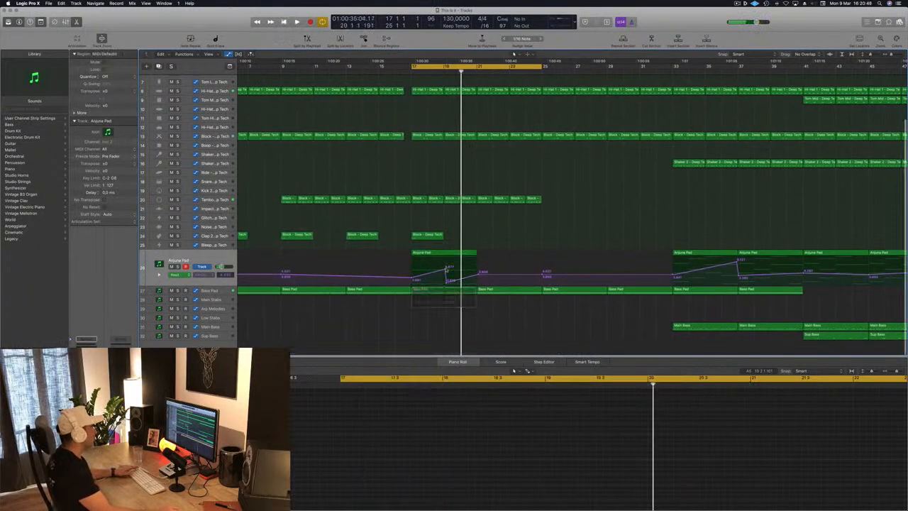
click(413, 280)
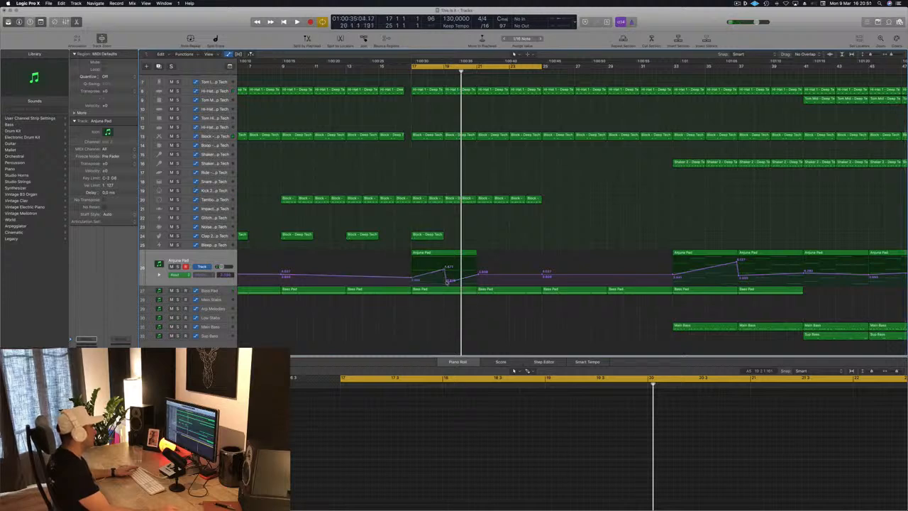
click(446, 281)
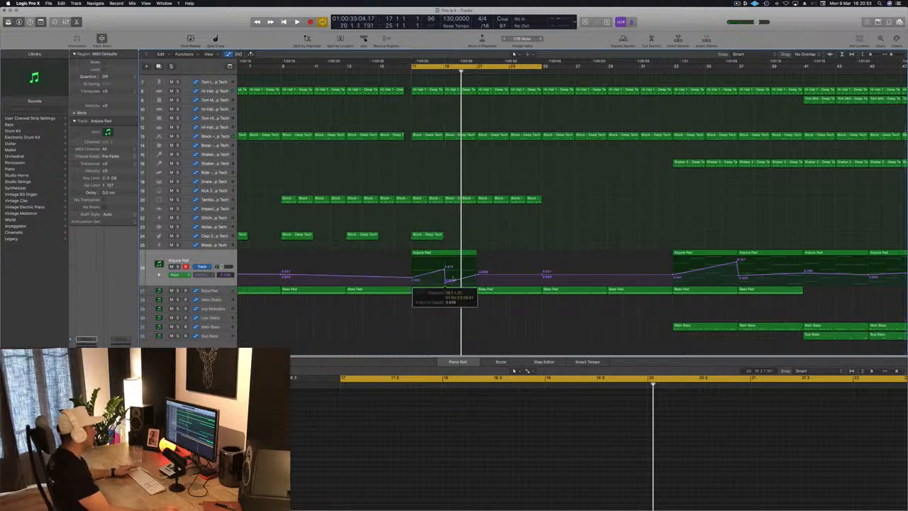
key(space)
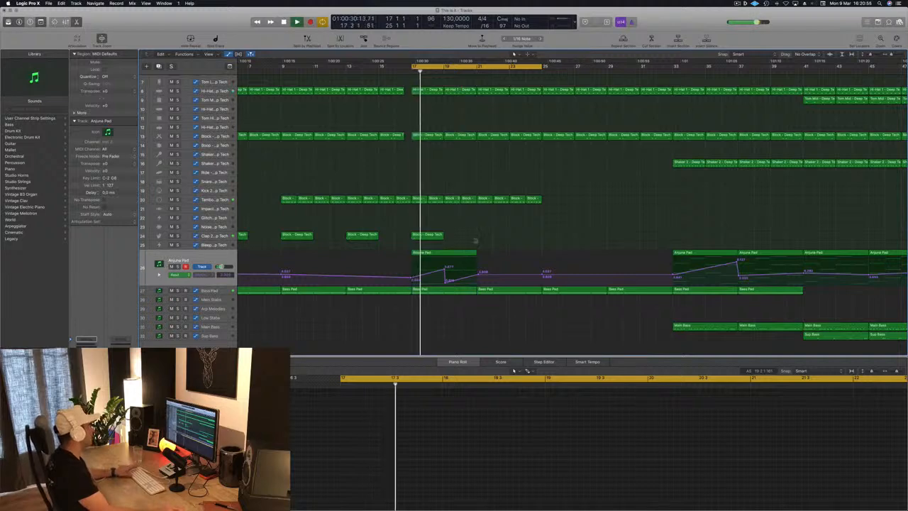
Step: Copy the tambourine region at bar 19 onto the Glitch track and delete all its notes except the first
scroll(492, 228, up, 1)
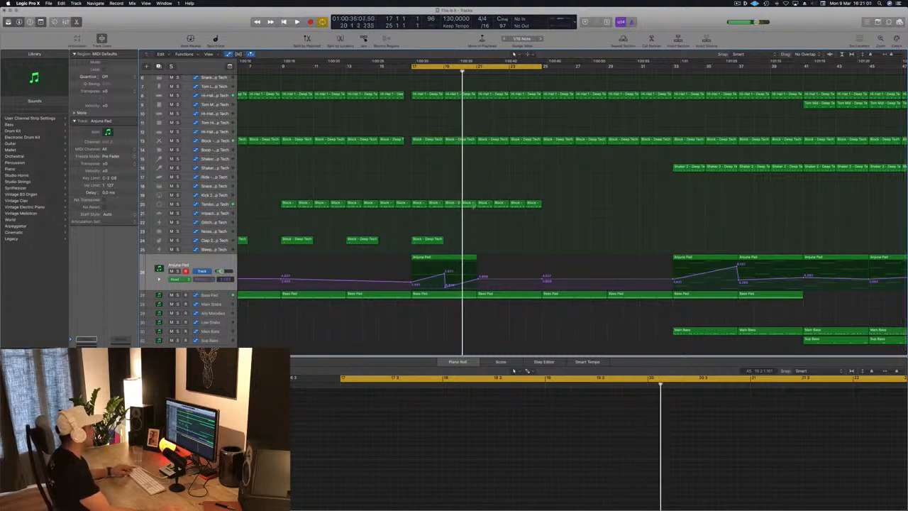
drag(471, 206, 457, 232)
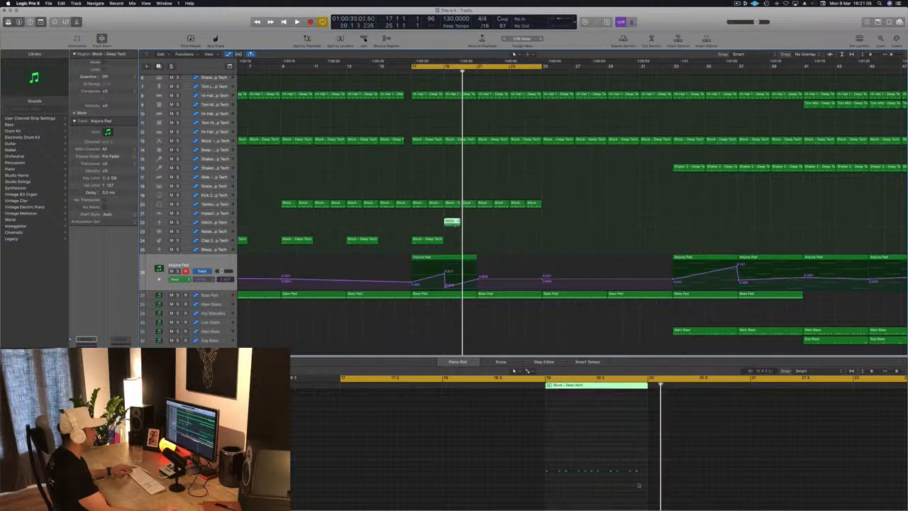
drag(557, 470, 648, 491)
key(Delete)
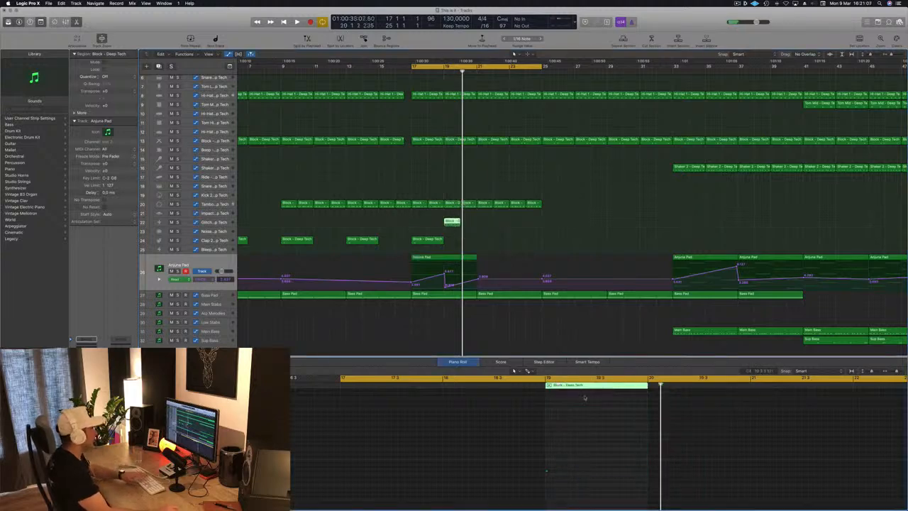
drag(588, 444, 516, 491)
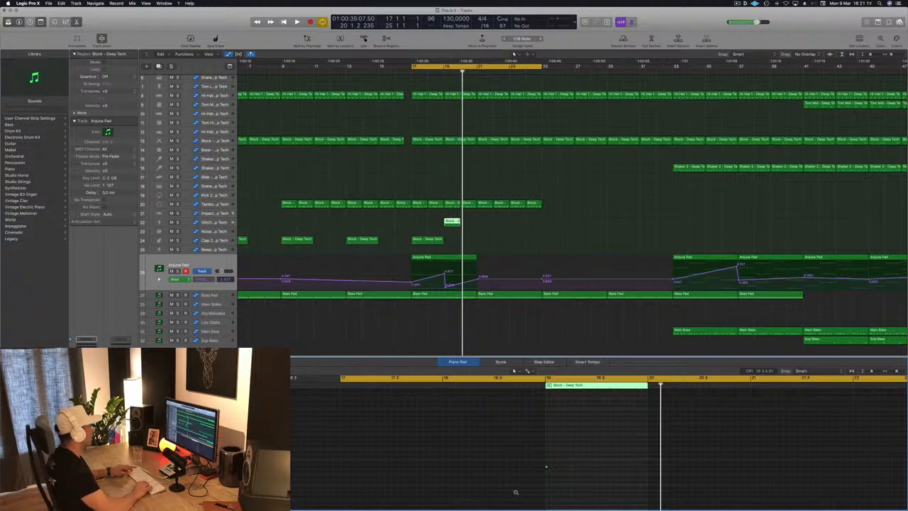
Step: Play from bar 17 and copy the glitch note about three sixteenths later within the bar 19 region
key(space)
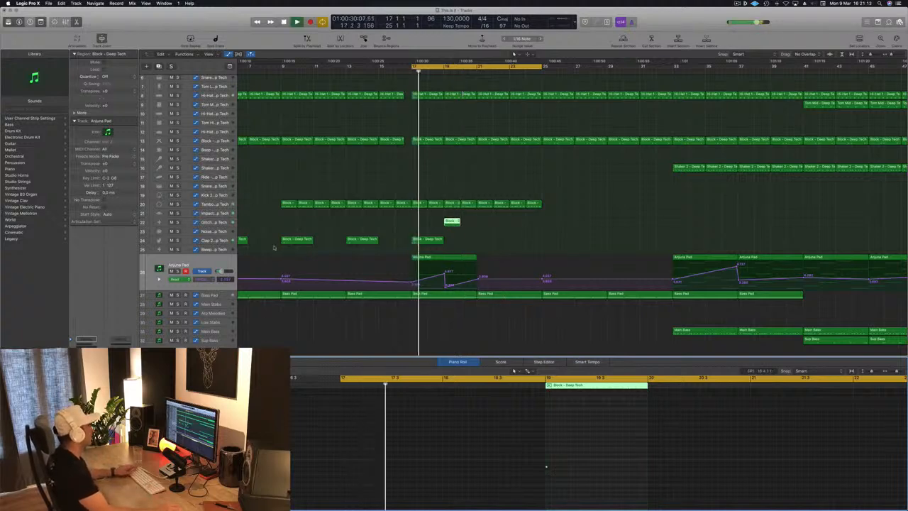
scroll(545, 442, up, 5)
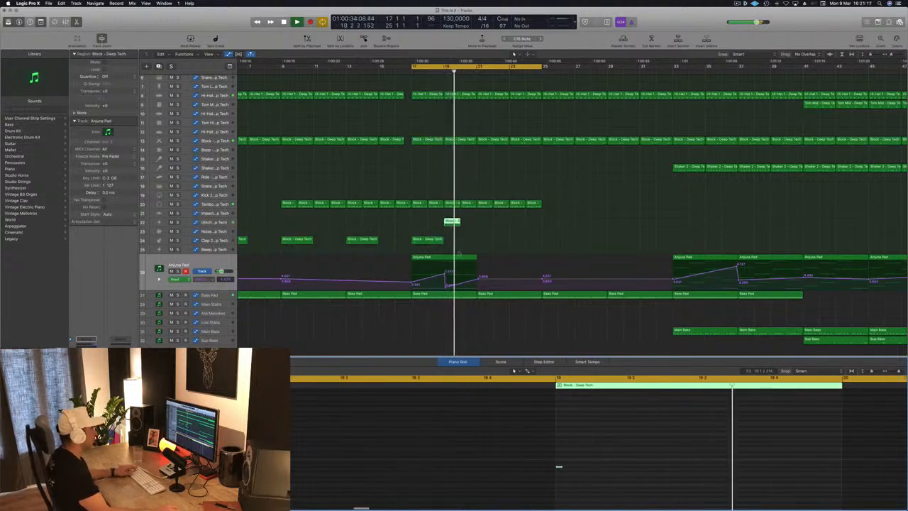
drag(580, 460, 551, 477)
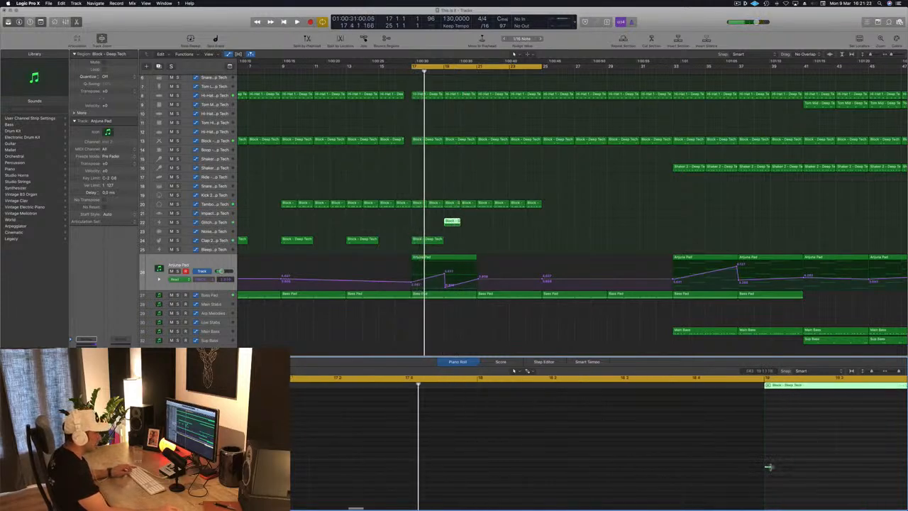
drag(767, 468, 823, 468)
Step: Audition replacement sounds on the Glitch track, including Cowbell High - Silverlake and Noise - Big Room
click(245, 221)
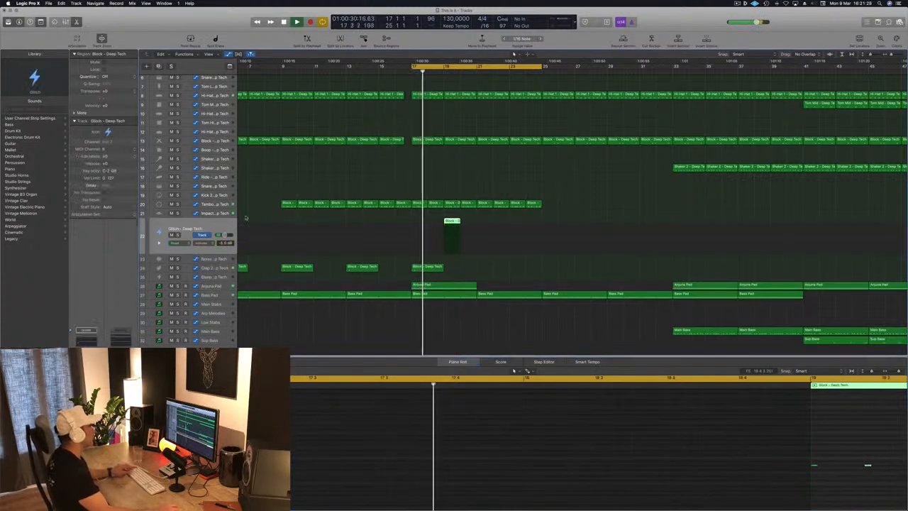
scroll(23, 333, down, 5)
click(29, 354)
key(Return)
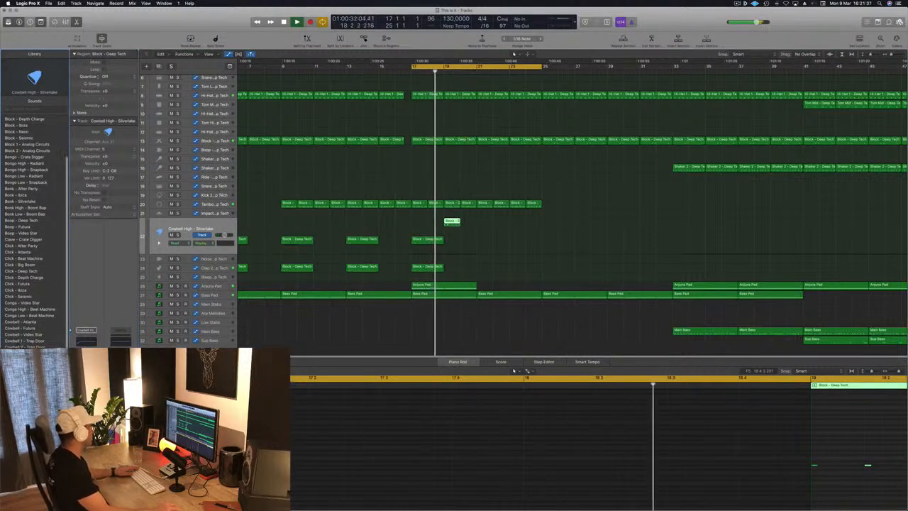
scroll(28, 227, down, 1)
scroll(28, 341, down, 5)
click(28, 349)
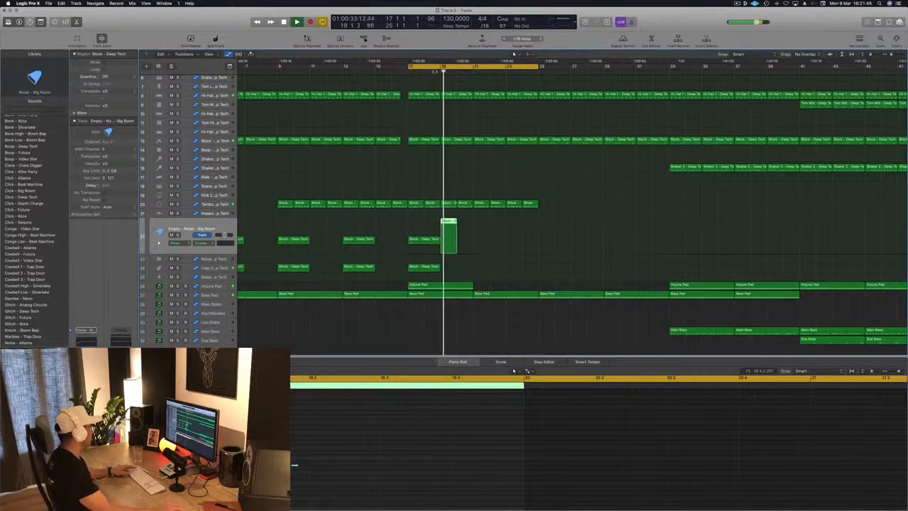
scroll(434, 226, down, 1)
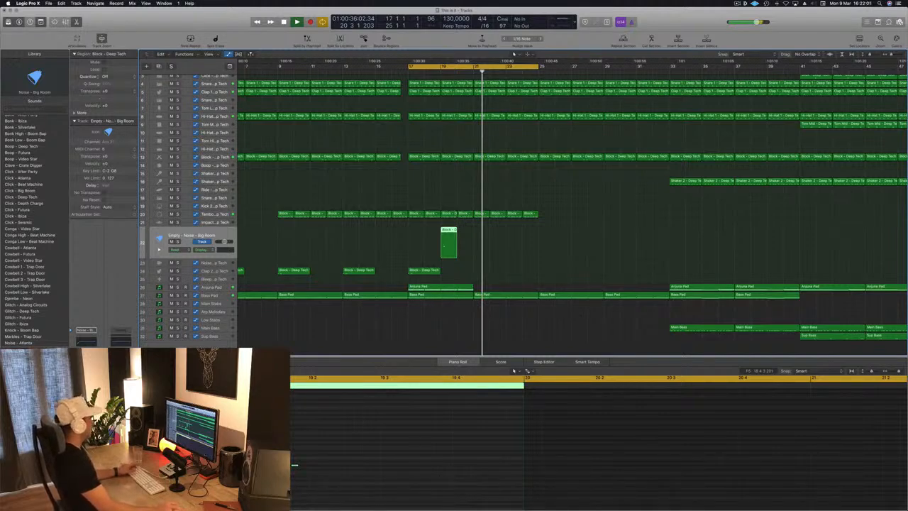
Step: Quit Logic Pro X, reopen This is it.logicx from Finder using the auto-saved version, and start playback
right_click(503, 496)
click(441, 471)
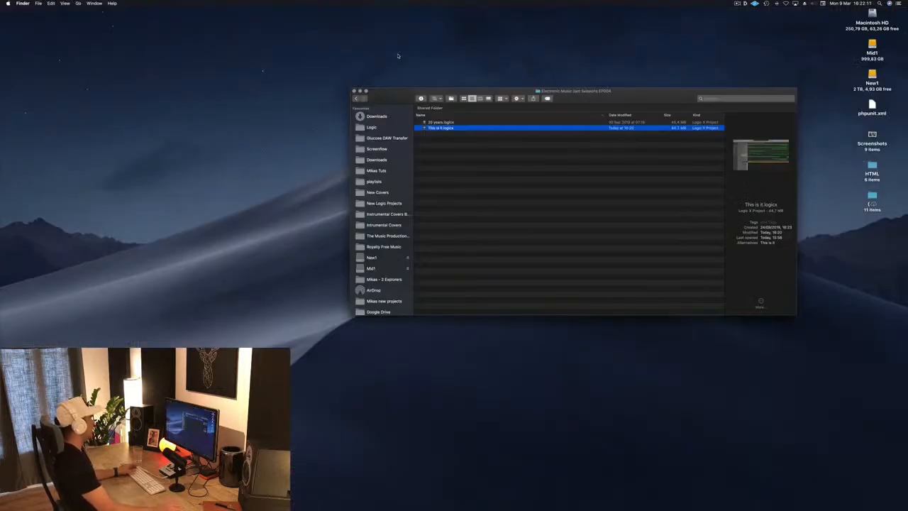
click(500, 234)
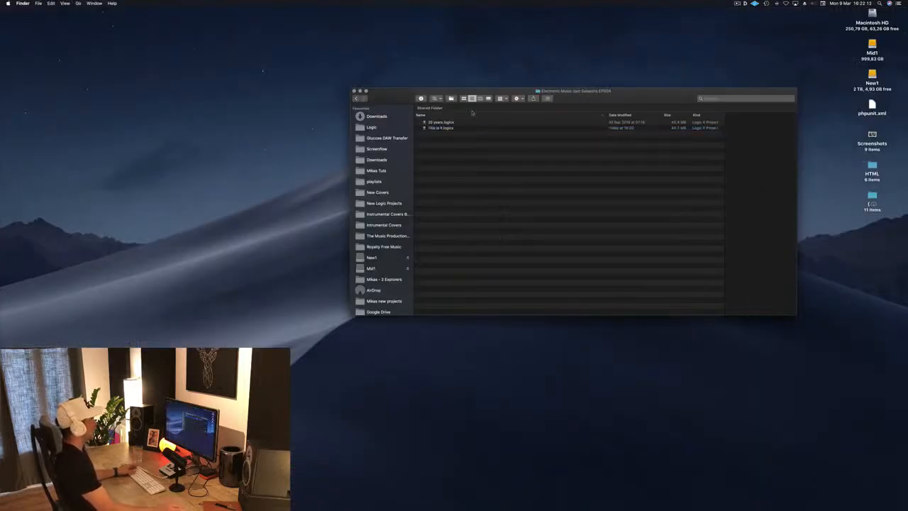
click(440, 127)
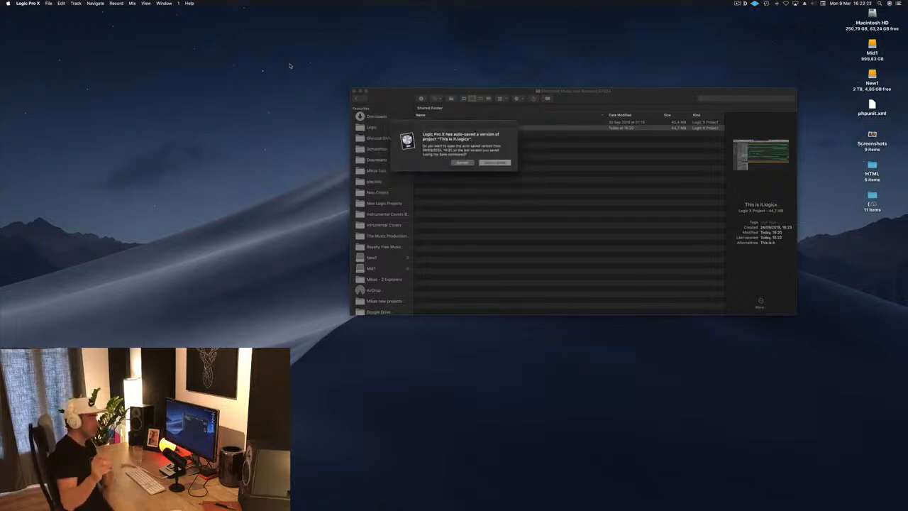
click(496, 163)
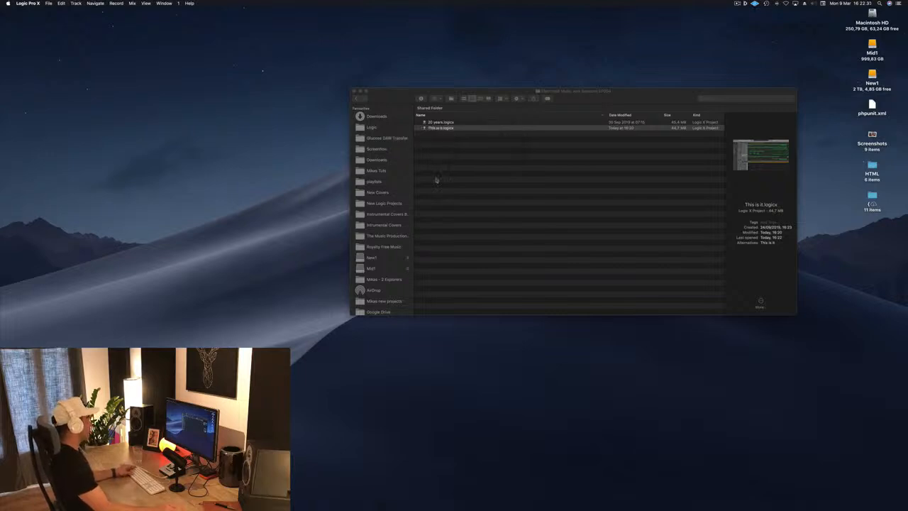
key(space)
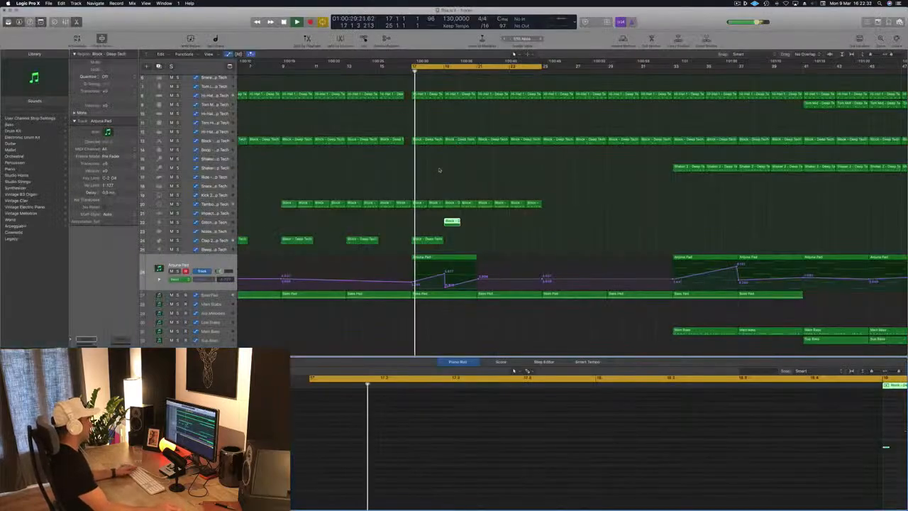
Step: Copy the single note in the Glitch track's bar 19 region to about three sixteenths later
click(217, 223)
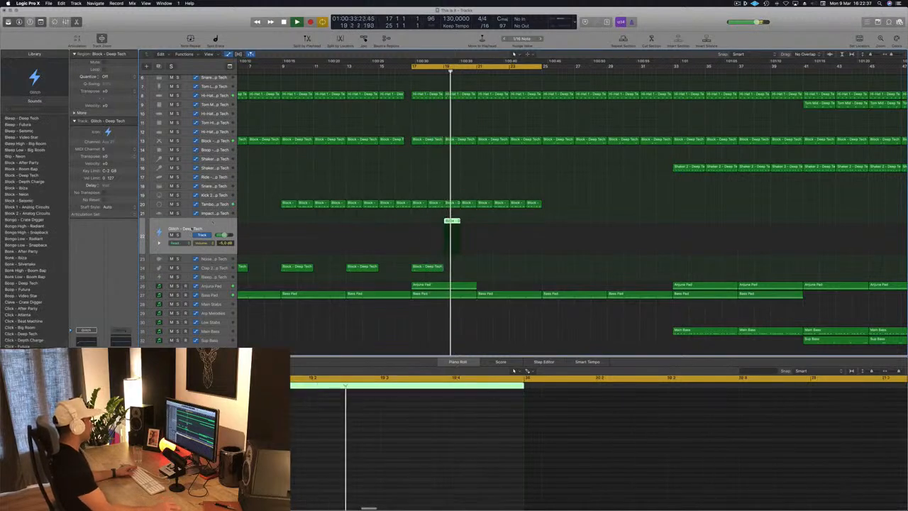
key(space)
scroll(693, 428, right, 5)
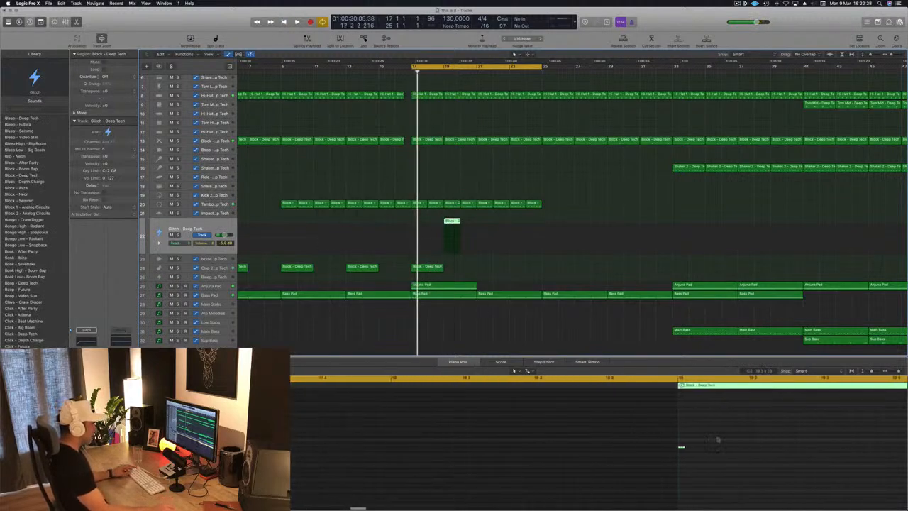
drag(678, 449, 729, 448)
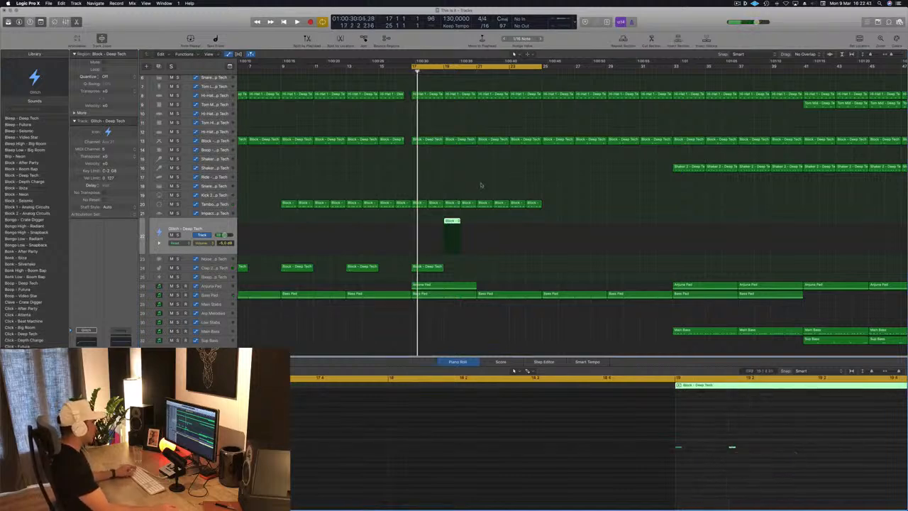
Step: Start the cycle at bar 19 and change the Glitch track's sound to Thump - Analog Circuits
key(space)
click(414, 68)
click(414, 68)
drag(415, 67, 448, 68)
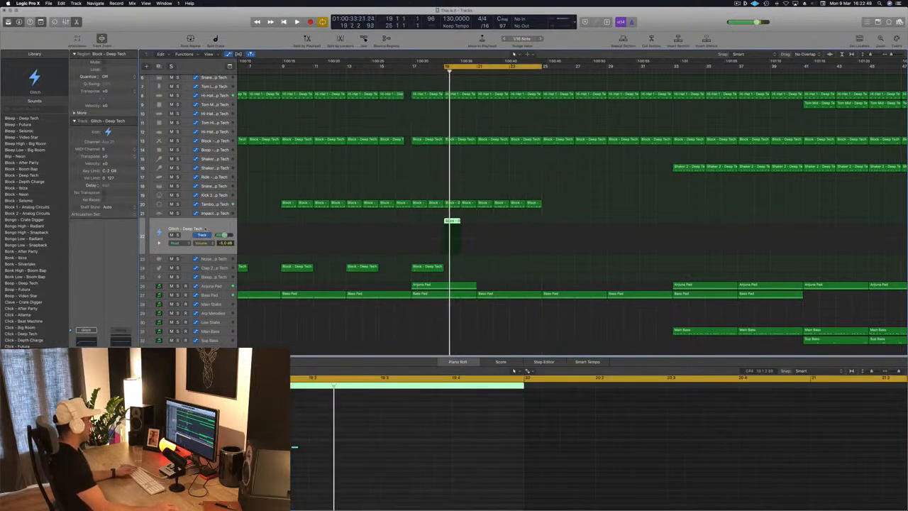
scroll(58, 266, down, 10)
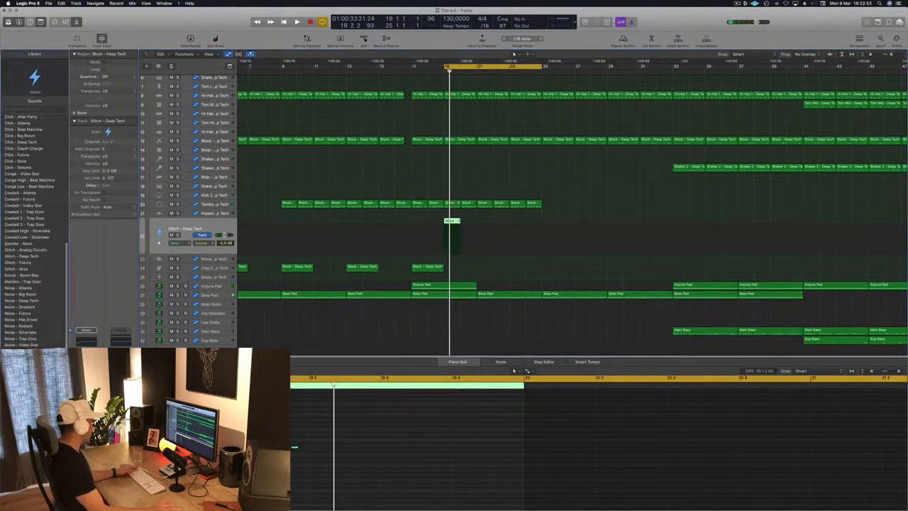
click(26, 249)
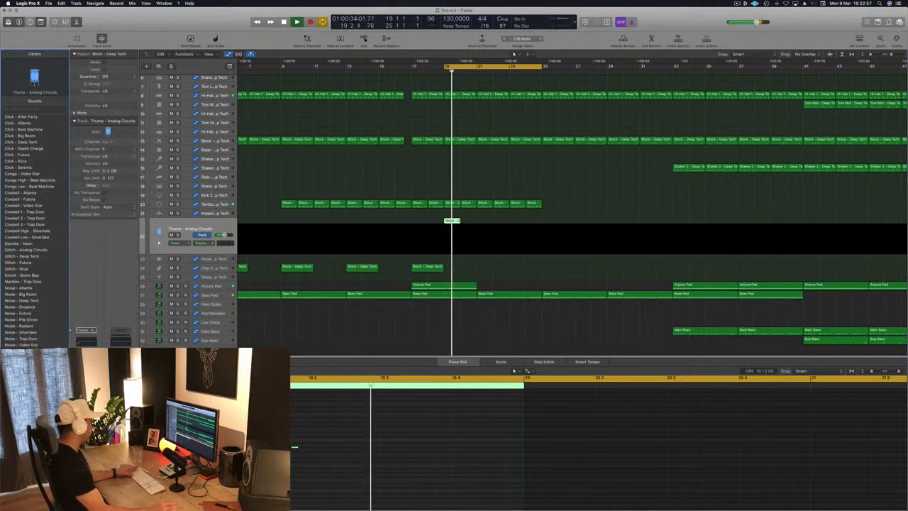
Step: Extend the cycle start back to bar 17 and listen to the Thump - Analog Circuits hits in context
key(space)
drag(444, 67, 411, 67)
key(space)
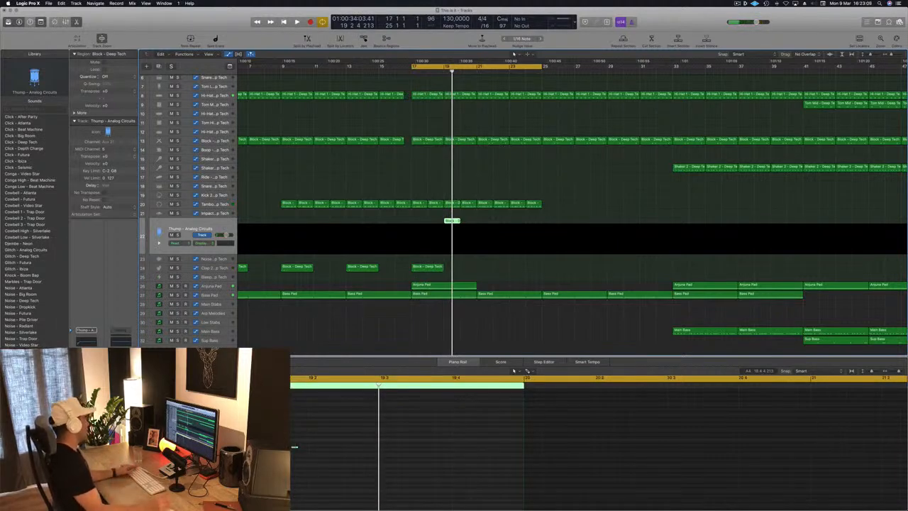
key(space)
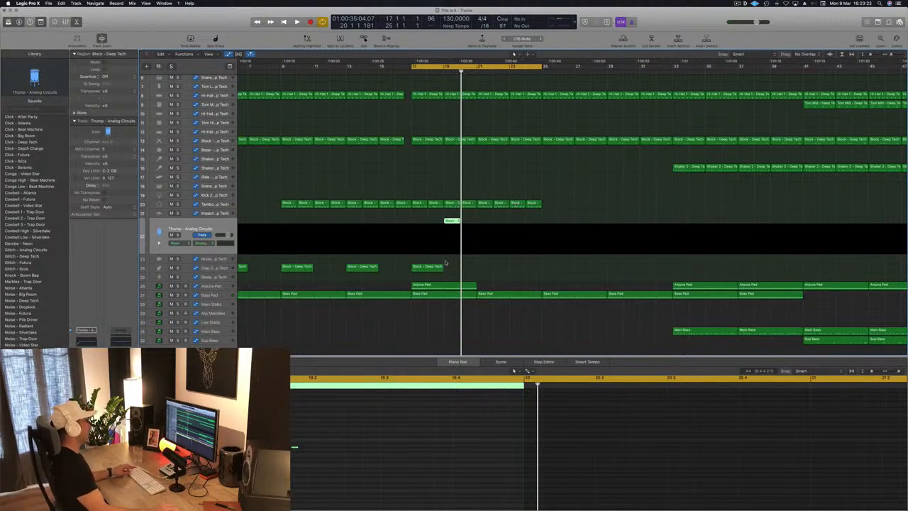
Step: Duplicate the Thump, clap and Arjuna Pad regions of bars 17 to 20 four bars later and play the section
click(421, 213)
drag(409, 289, 516, 228)
click(403, 223)
key(space)
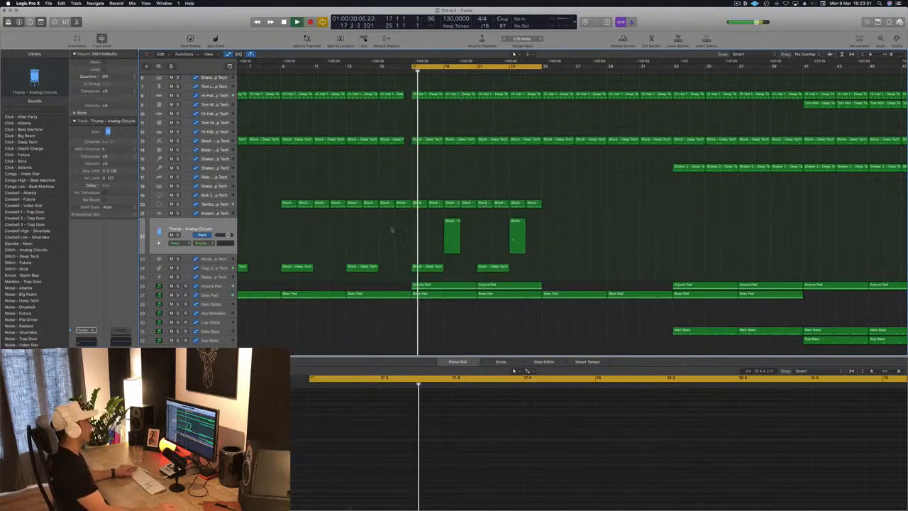
scroll(383, 235, down, 5)
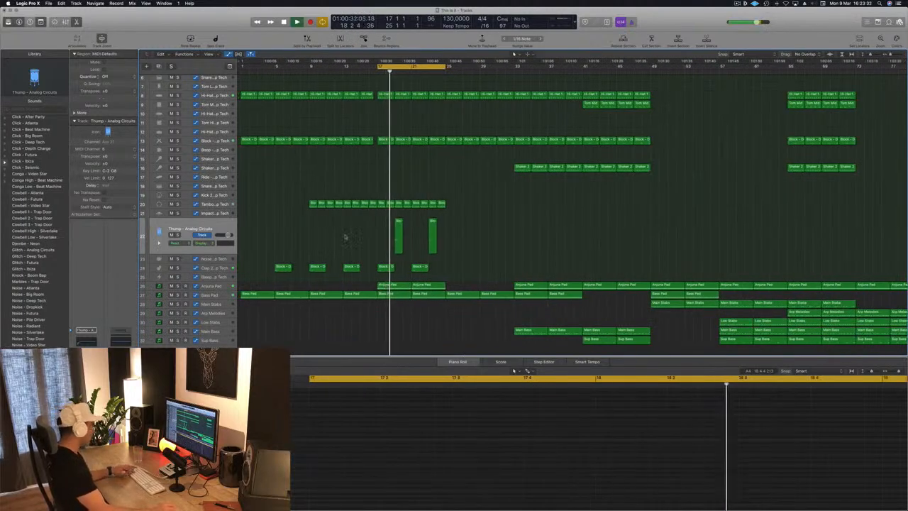
scroll(343, 233, down, 2)
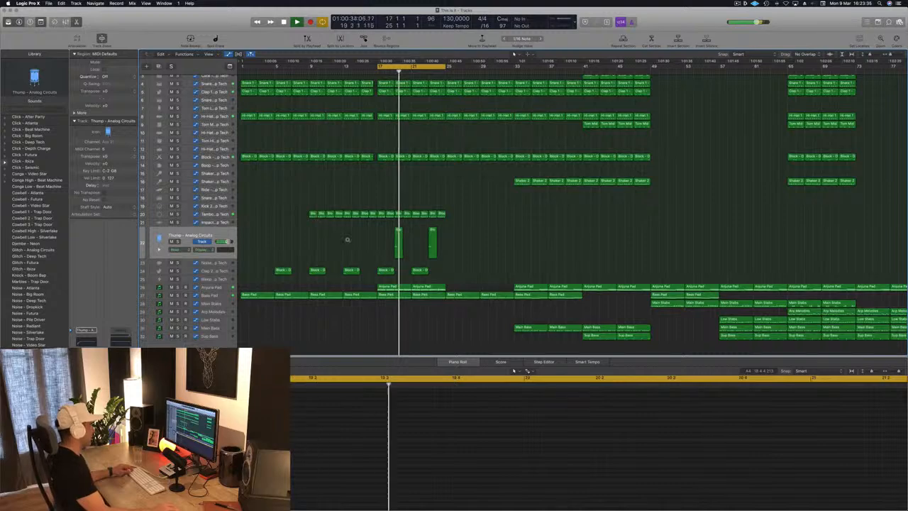
scroll(345, 237, down, 3)
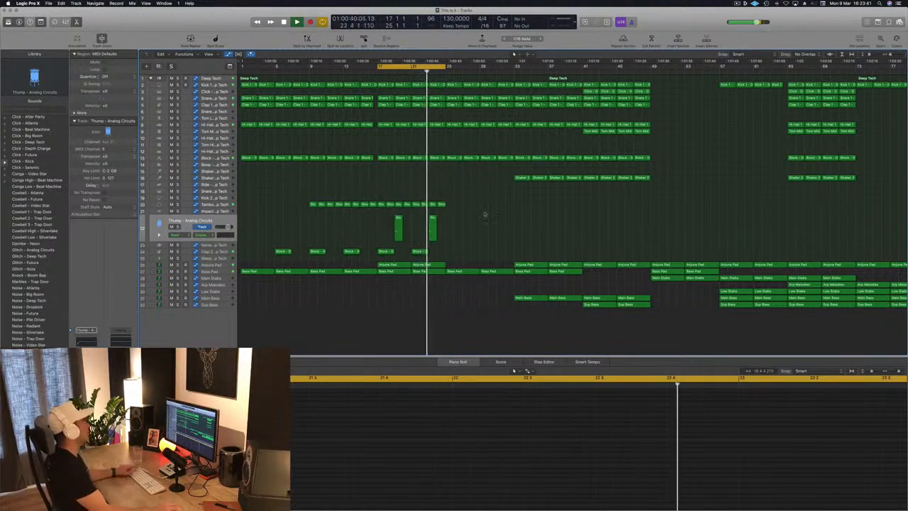
Step: Copy the tambourine, Thump, clap and Arjuna Pad regions of bars 17 to 24 eight bars later and play the section
drag(464, 198, 382, 263)
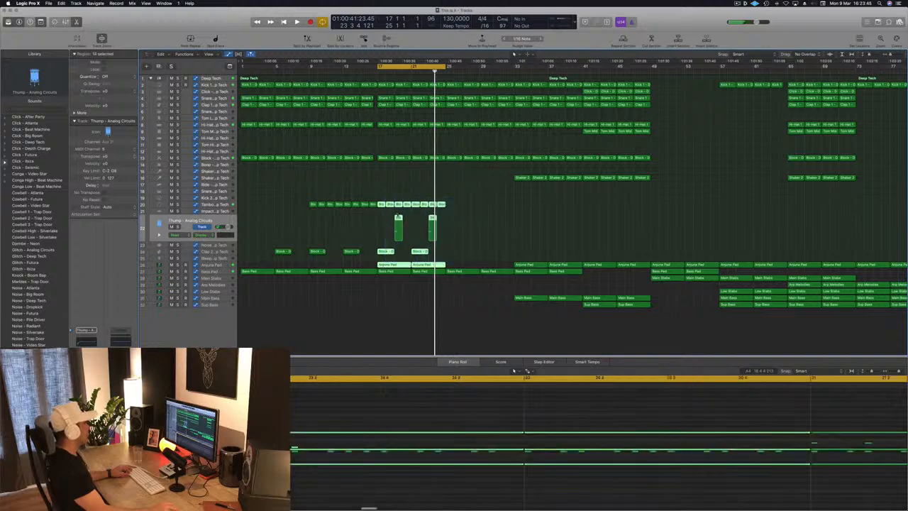
drag(381, 205, 449, 204)
key(space)
click(464, 199)
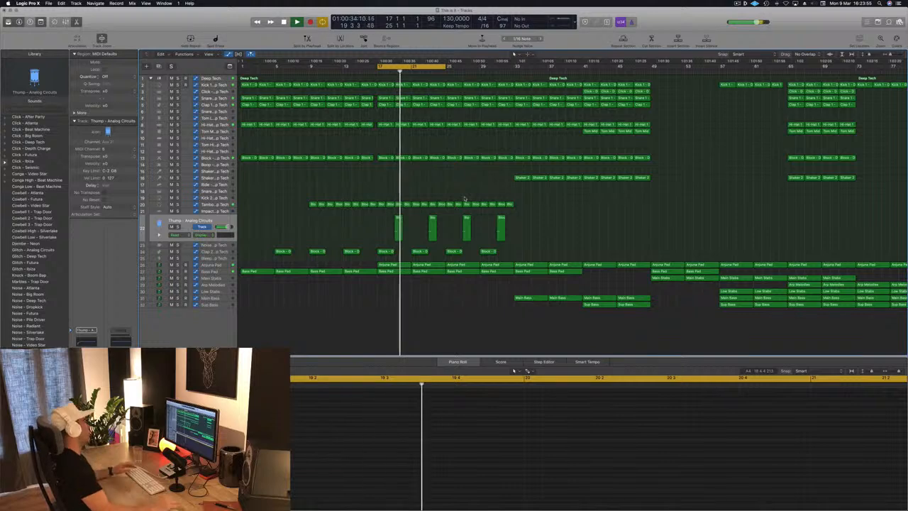
key(super+Left)
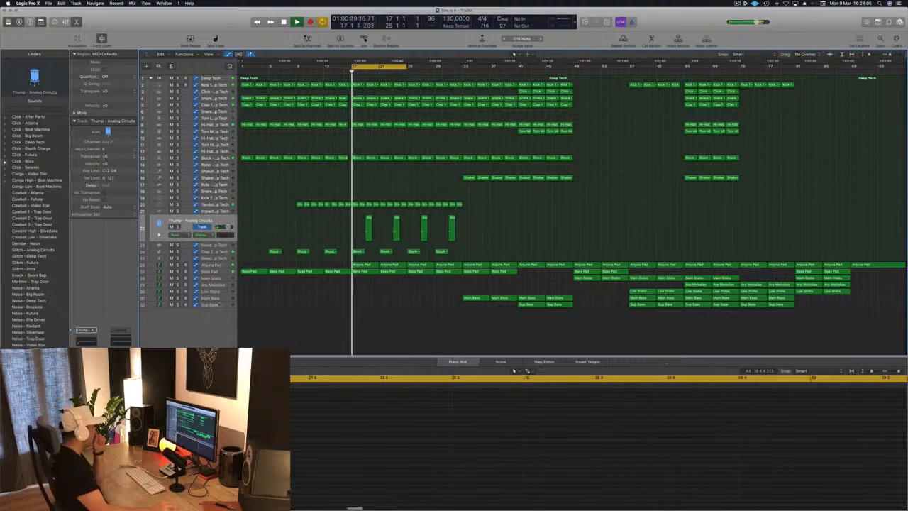
Step: Create a track with the same settings as the Arjuna Pad track and place it above the original
click(213, 305)
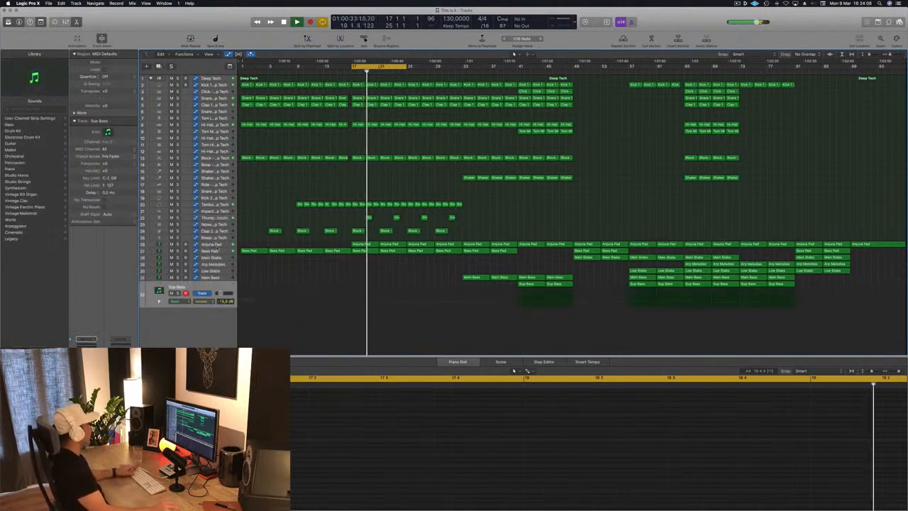
click(220, 244)
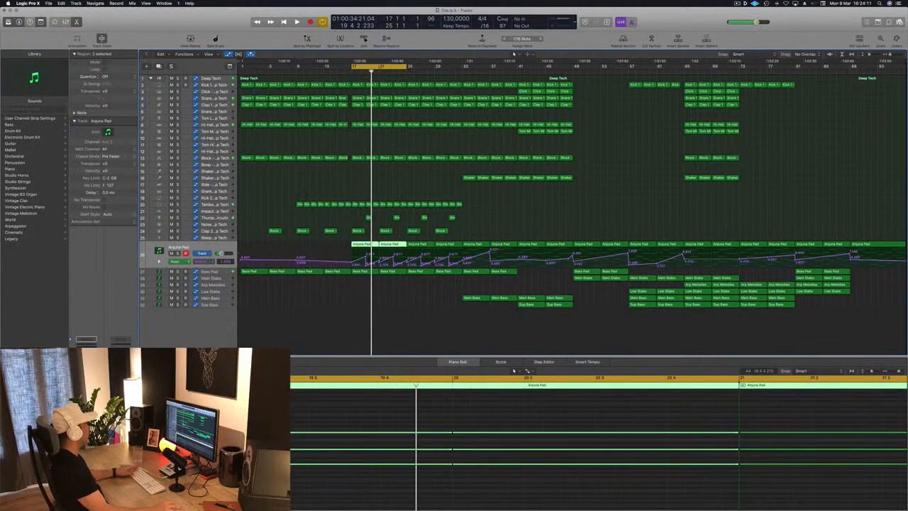
key(super+d)
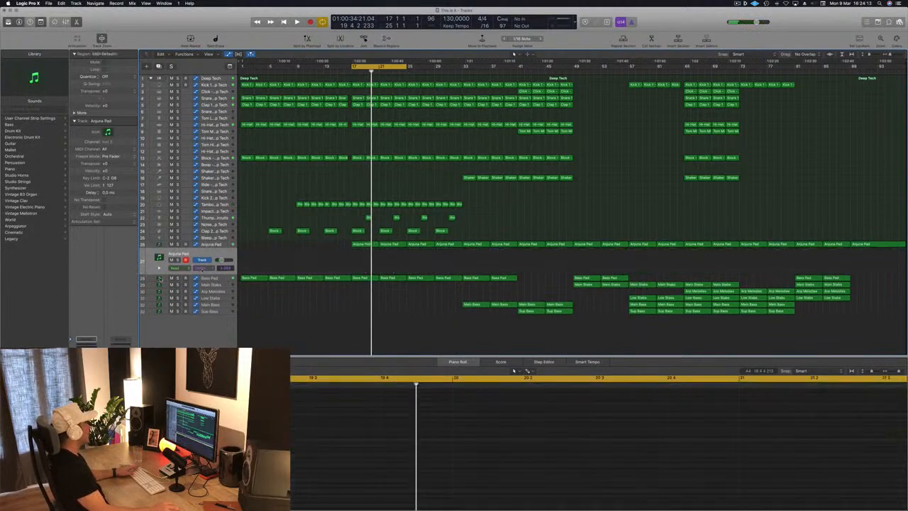
mouse_move(213, 262)
mouse_down()
mouse_move(216, 242)
mouse_move(216, 252)
mouse_up()
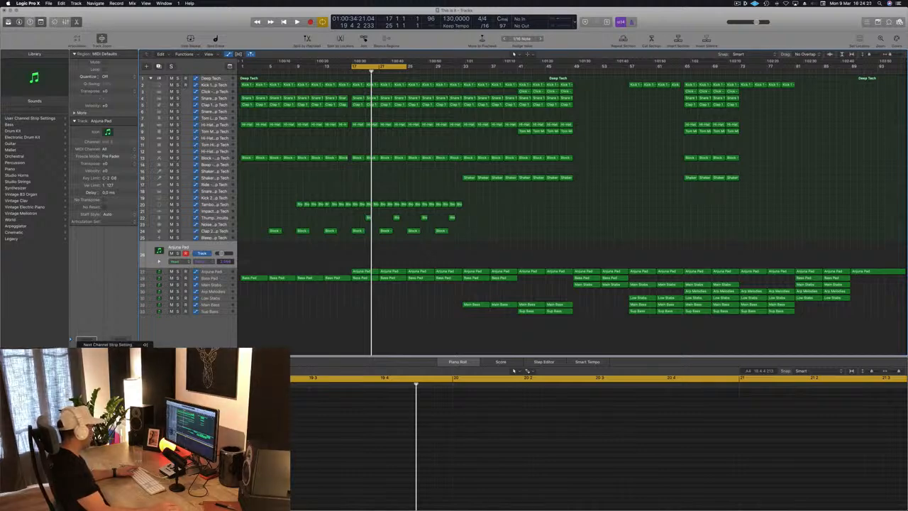
Step: Load the Mega Saw Riser With noise channel strip setting on the new track, play it and open Musical Typing
key(alt+super+v)
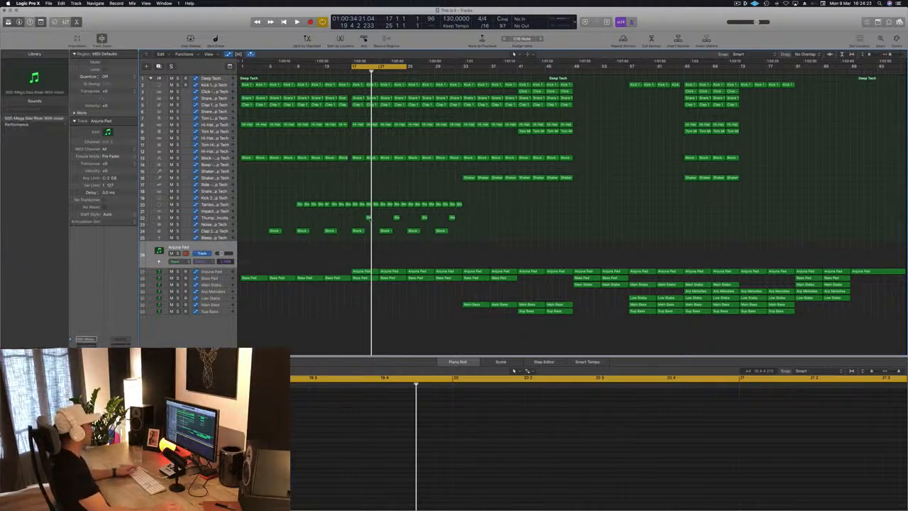
key(space)
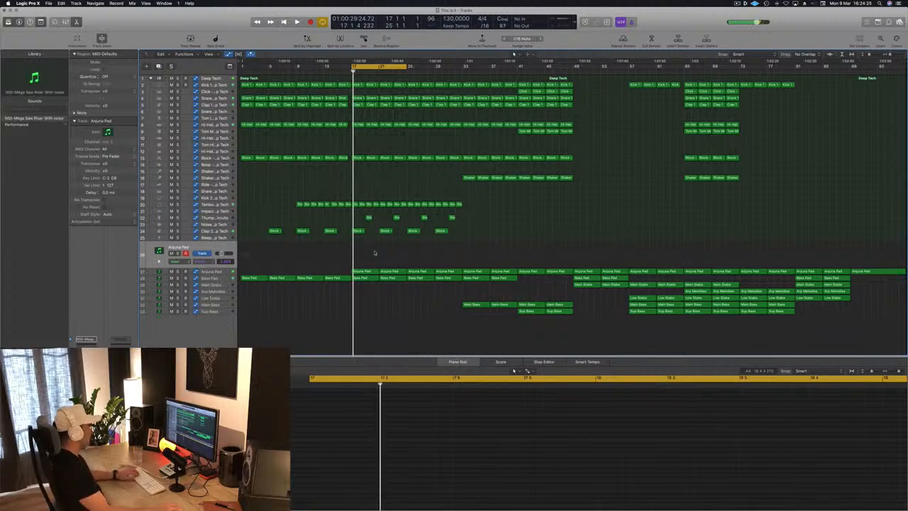
key(super+k)
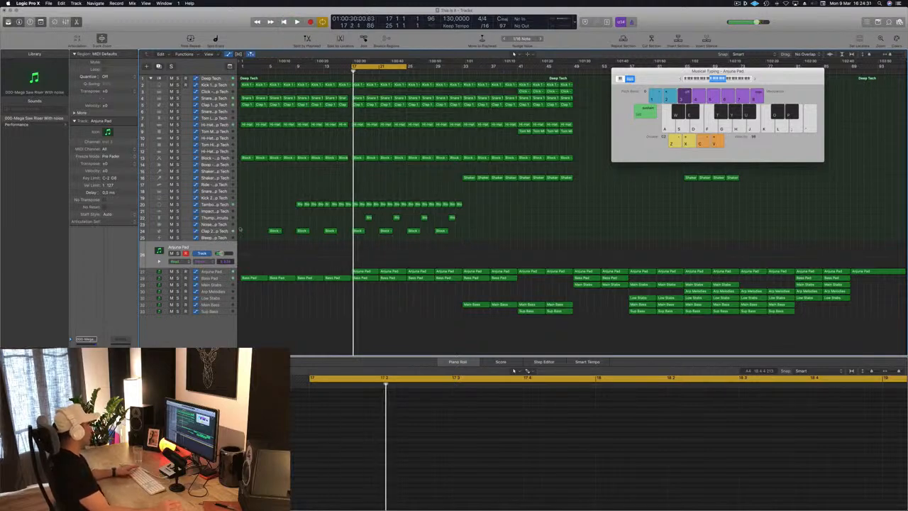
Step: Copy the bar 17 Arjuna Pad region to the riser track and reduce it to one chord held from bar 17 to 21
drag(366, 272, 368, 258)
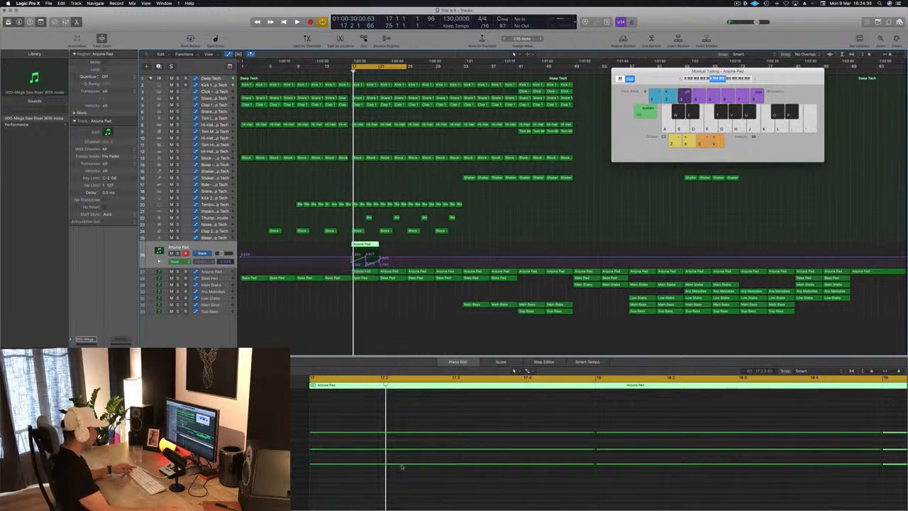
scroll(402, 466, down, 5)
drag(447, 402, 604, 503)
key(Delete)
drag(492, 409, 395, 486)
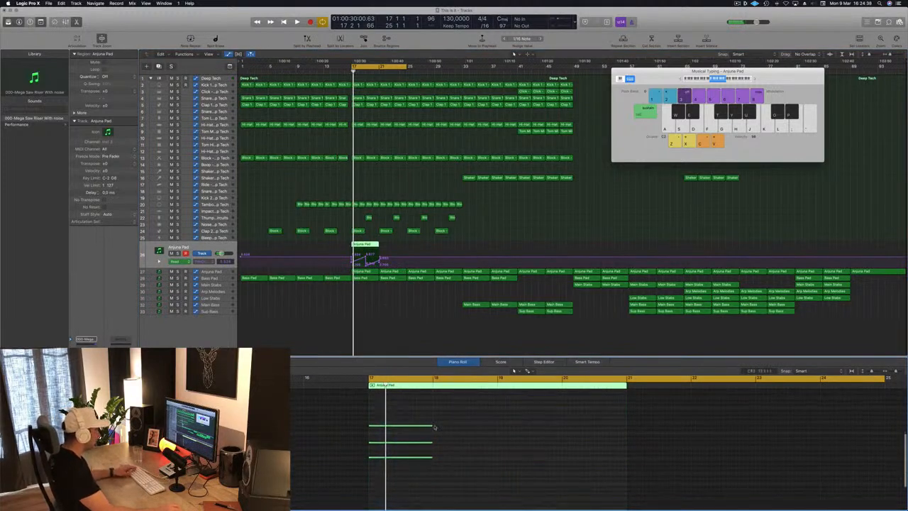
drag(430, 424, 615, 434)
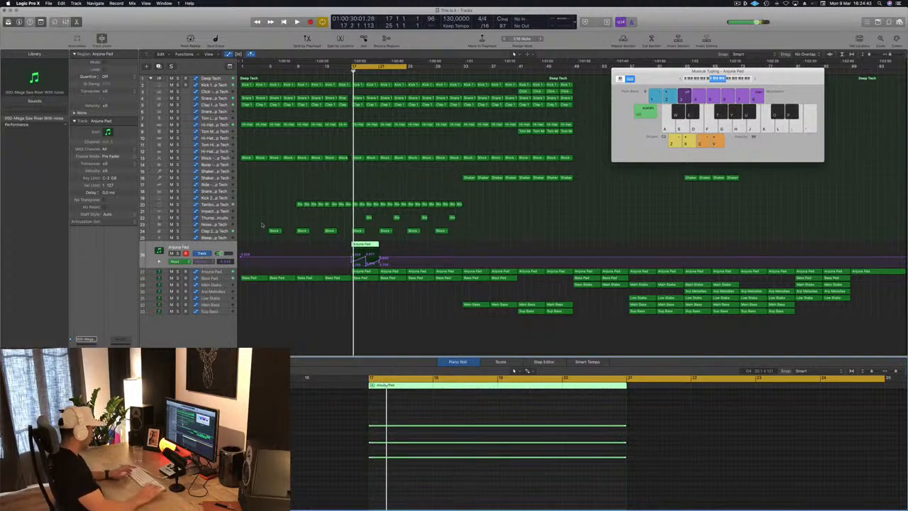
key(ctrl+super+z)
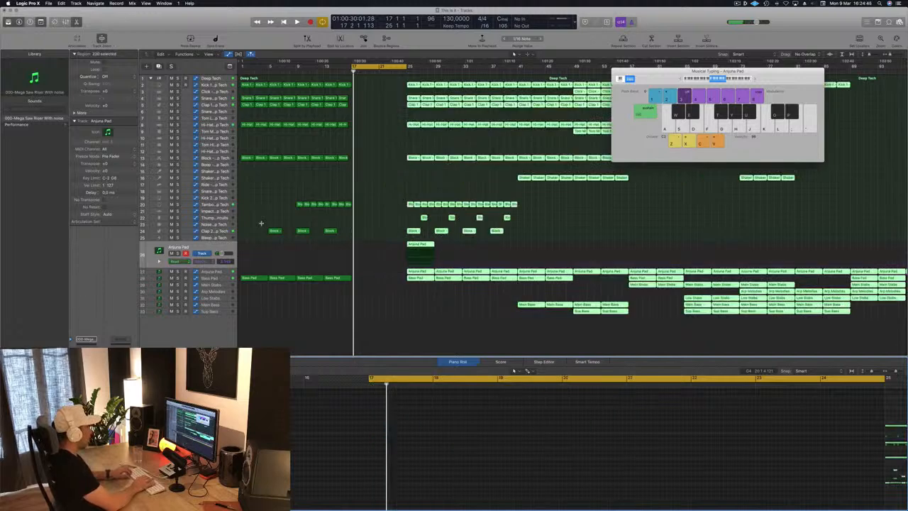
key(space)
key(space)
key(super+z)
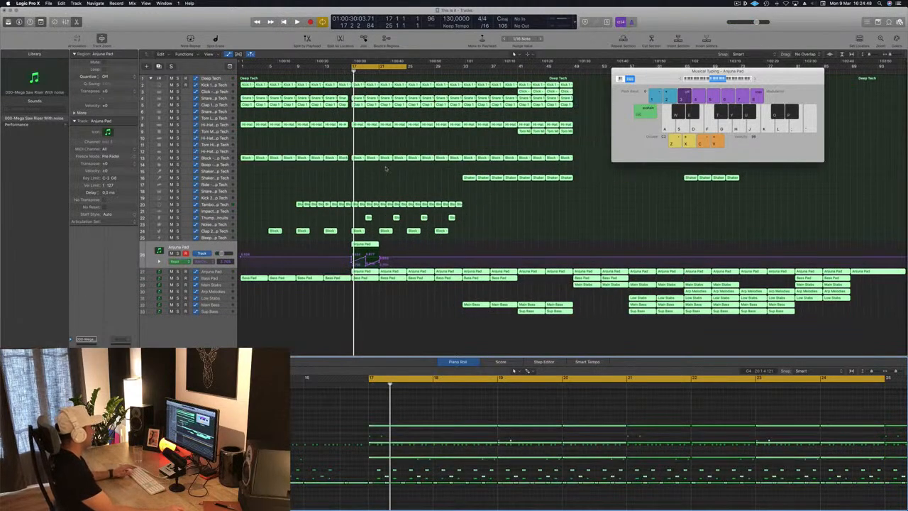
click(497, 236)
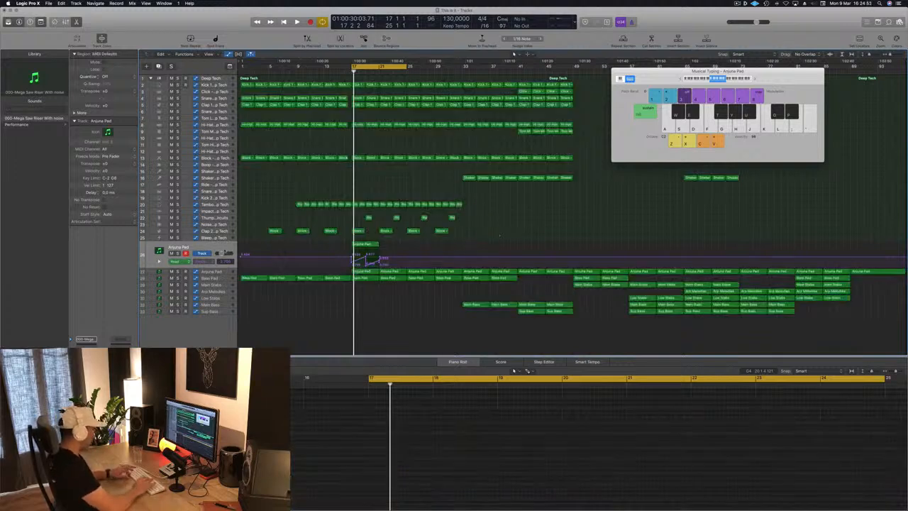
key(alt+z)
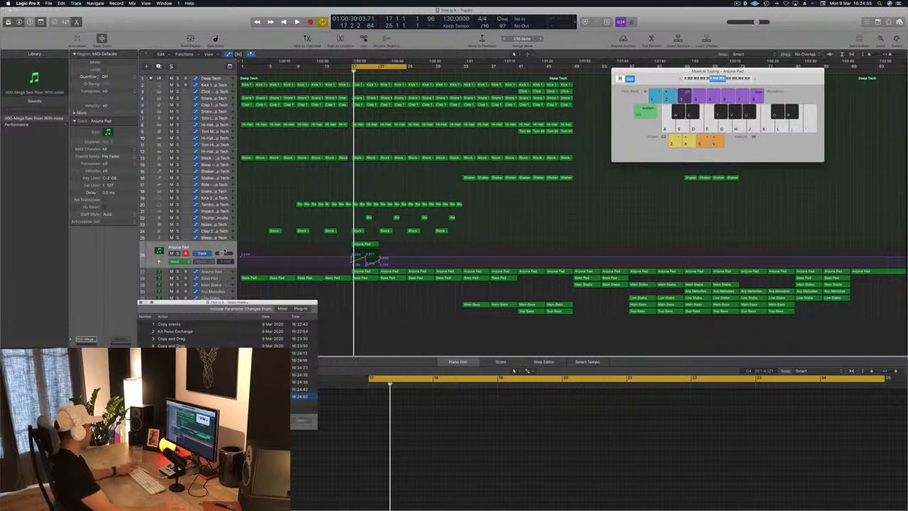
key(alt+z)
Step: Delete the automation copied onto the riser track and play the start of bar 17
key(ctrl+super+BackSpace)
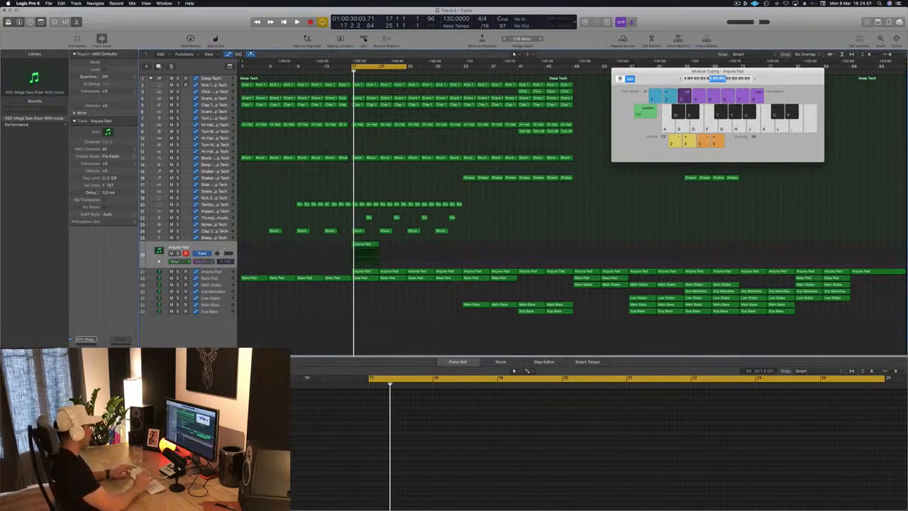
key(space)
key(space)
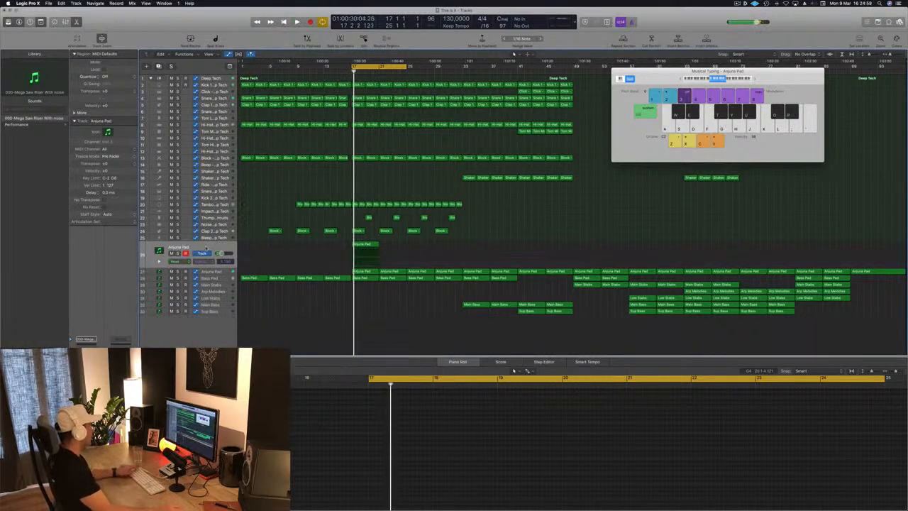
Step: Open the riser track's Sylenth1, load the preset Rizer 7 Raw, Deep And Dense and play the section
click(369, 245)
key(v)
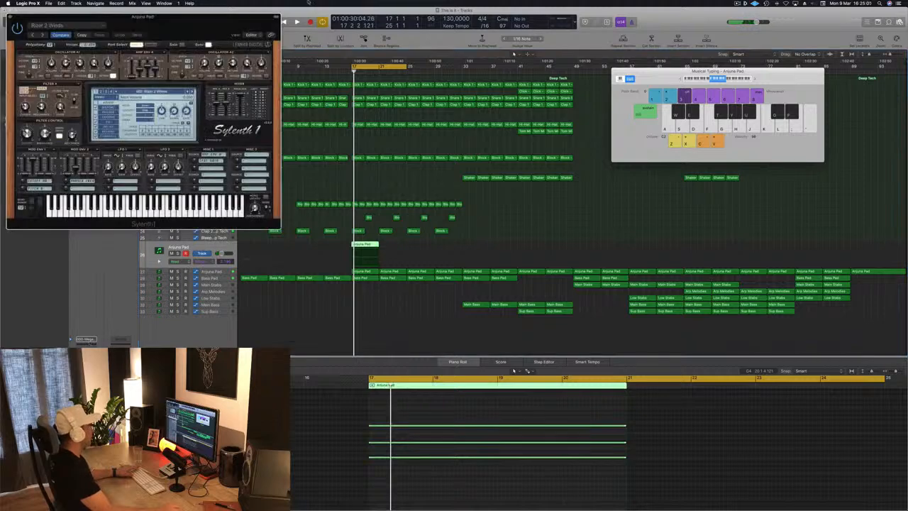
drag(211, 25, 571, 110)
click(546, 179)
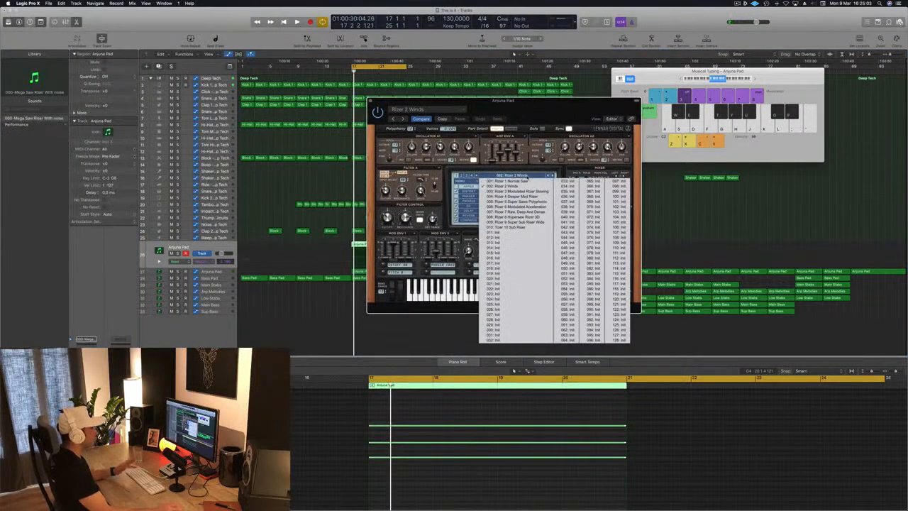
drag(549, 105, 666, 122)
click(631, 193)
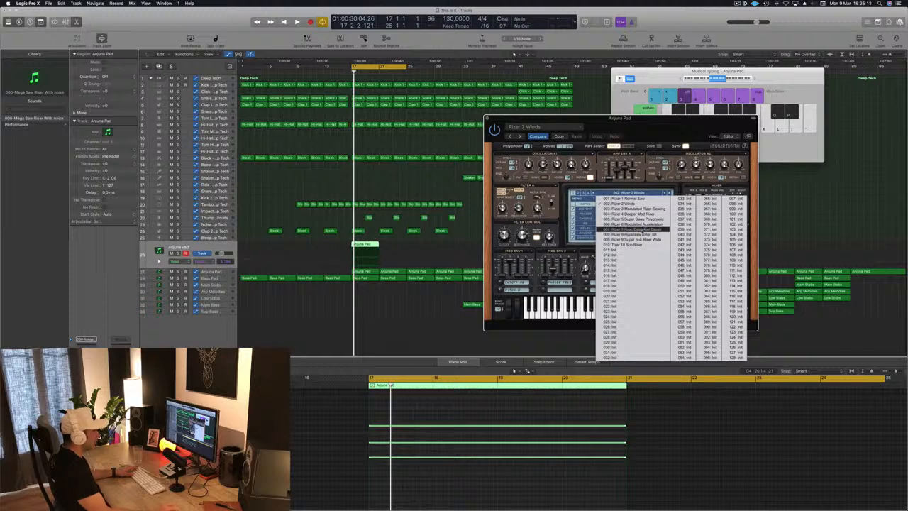
click(643, 229)
key(space)
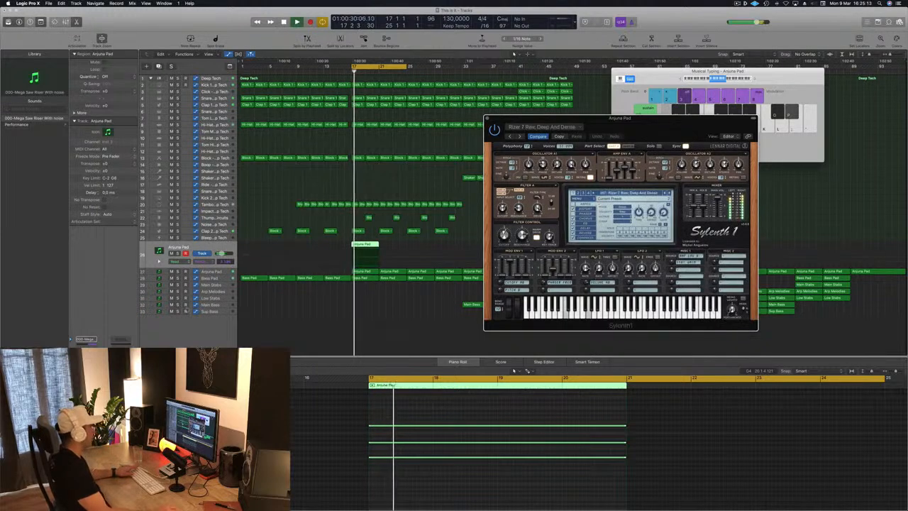
Step: Solo the riser track, switch Sylenth1 to the preset Rizer 8 Hypersaw Rizer 3D and listen to it
drag(654, 126, 709, 94)
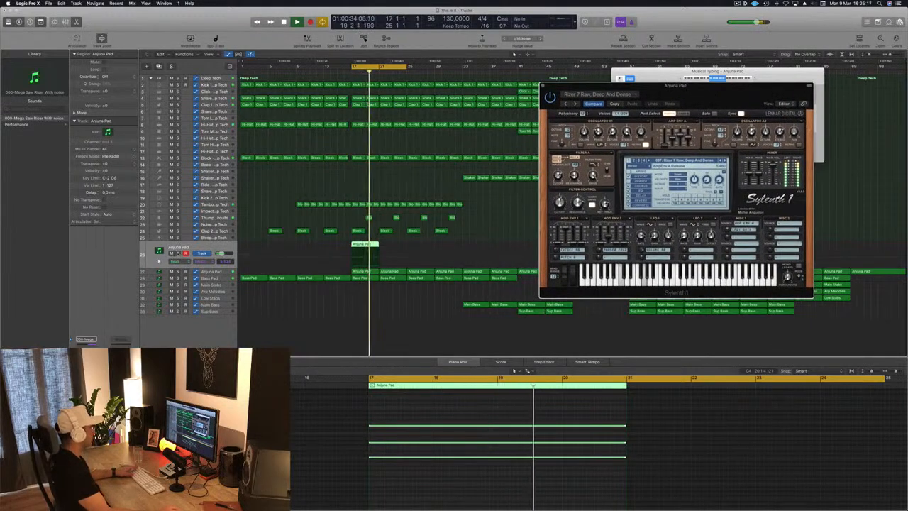
click(178, 254)
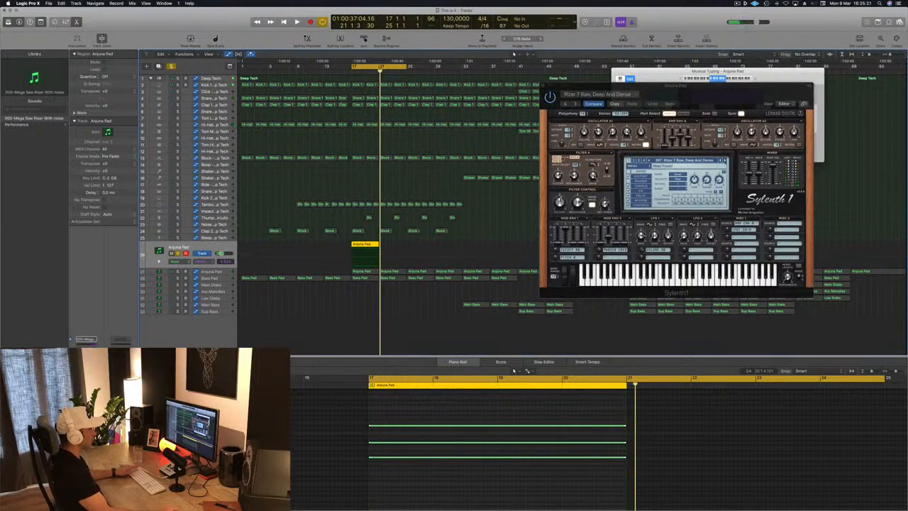
click(725, 161)
key(space)
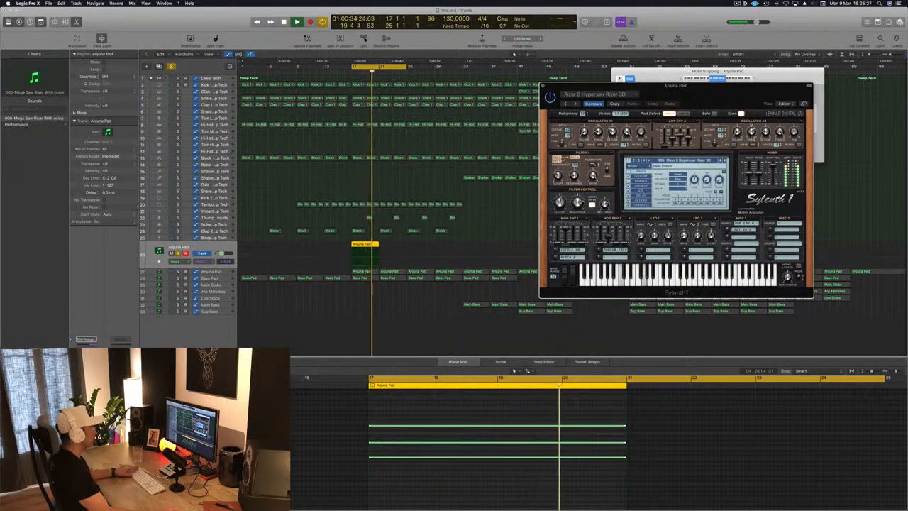
key(super+Left)
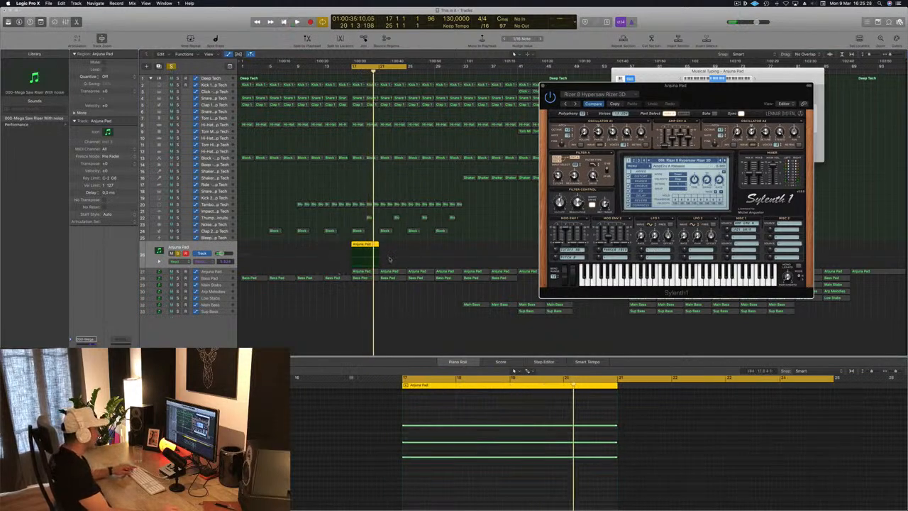
Step: Extend the riser region and its chord notes to bar 25 and play the result
drag(377, 244, 406, 245)
scroll(480, 452, down, 1)
drag(643, 398, 605, 482)
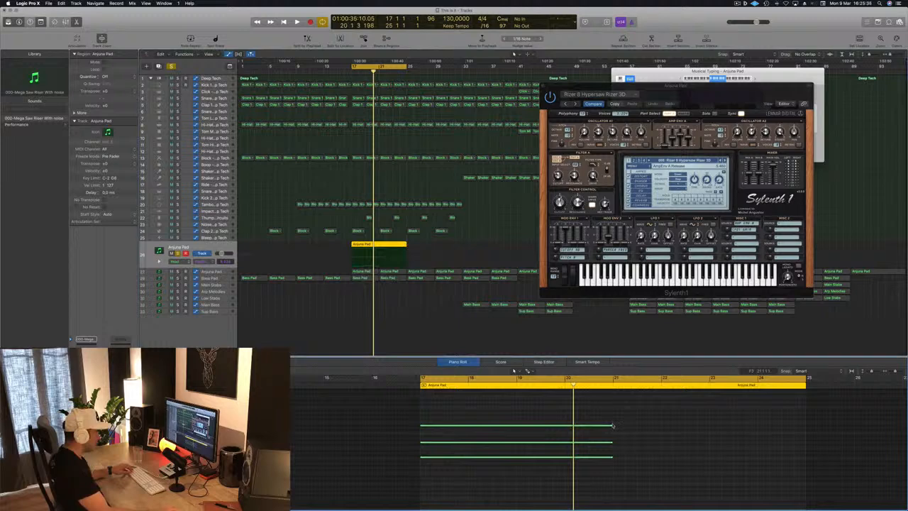
drag(612, 427, 779, 427)
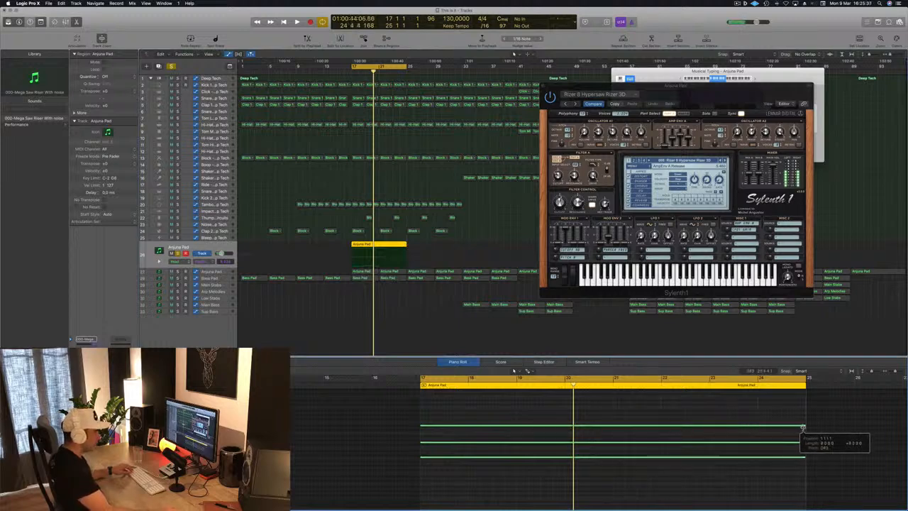
key(space)
drag(727, 95, 673, 100)
key(space)
Step: Delete the two lower notes of the riser chord, keep only the top note and play it
click(399, 411)
drag(405, 432, 466, 476)
key(Delete)
key(space)
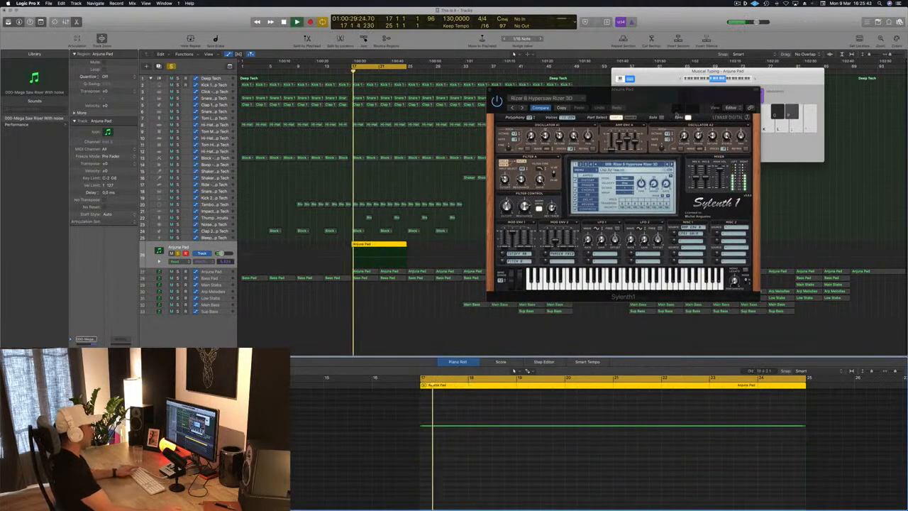
Step: Step Sylenth1 past Rizer 9 Super Sub Rizer Wide to the preset Tizer 10 Sub Riser and listen up to bar 25
key(space)
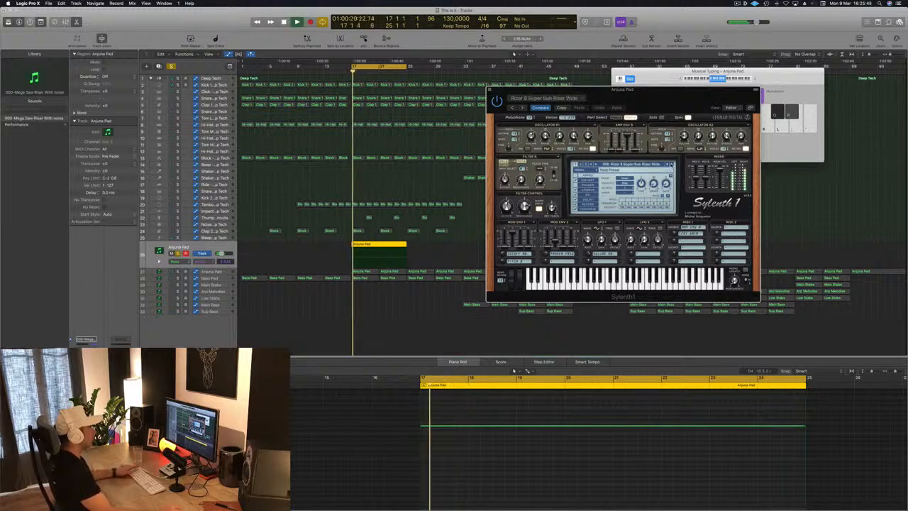
key(space)
click(671, 164)
key(space)
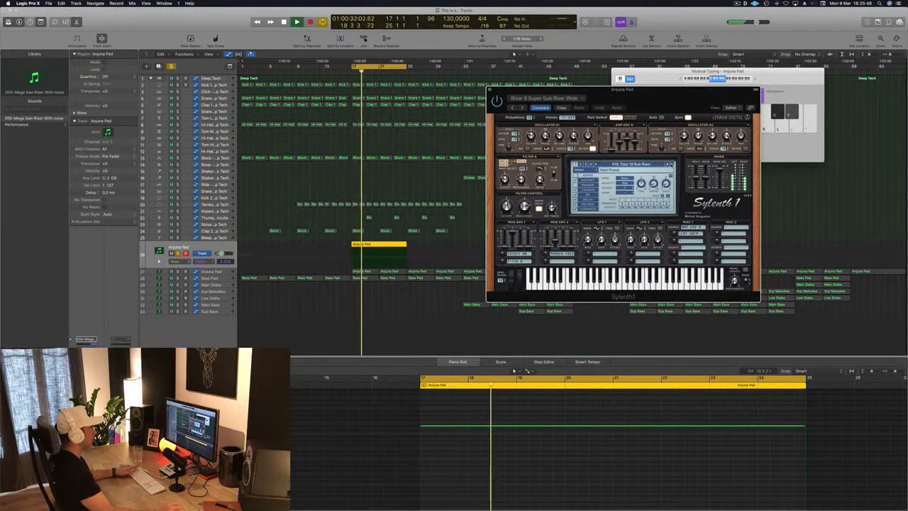
drag(669, 99, 759, 120)
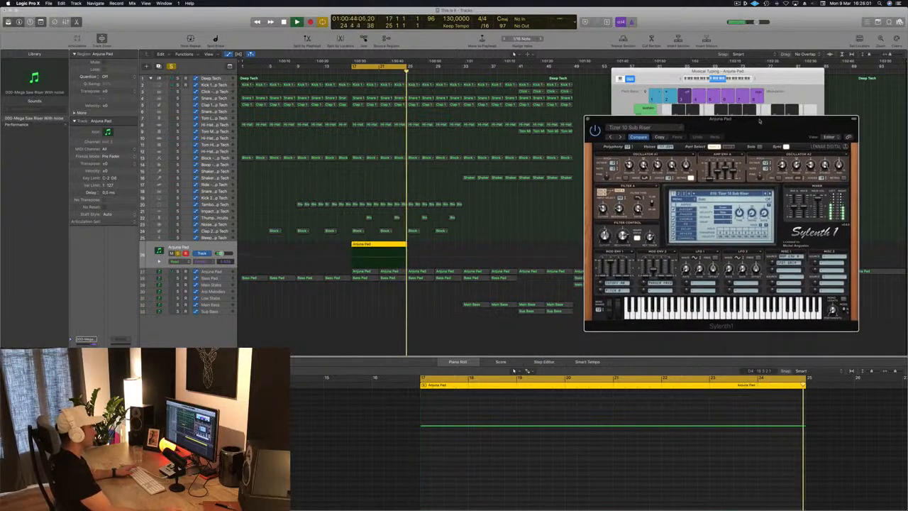
Step: Extend the riser region and its held note to bar 33 and listen to the longer riser
click(406, 244)
drag(406, 244, 463, 259)
drag(602, 426, 768, 427)
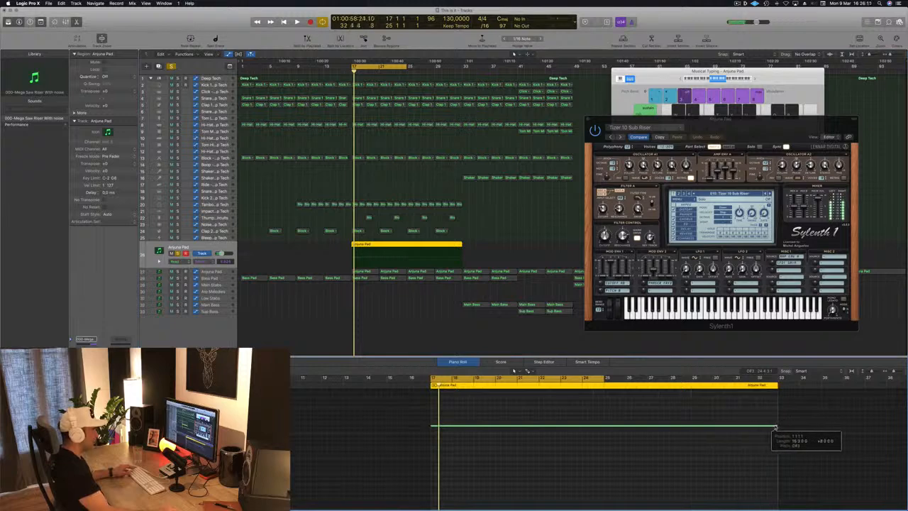
drag(753, 131, 666, 88)
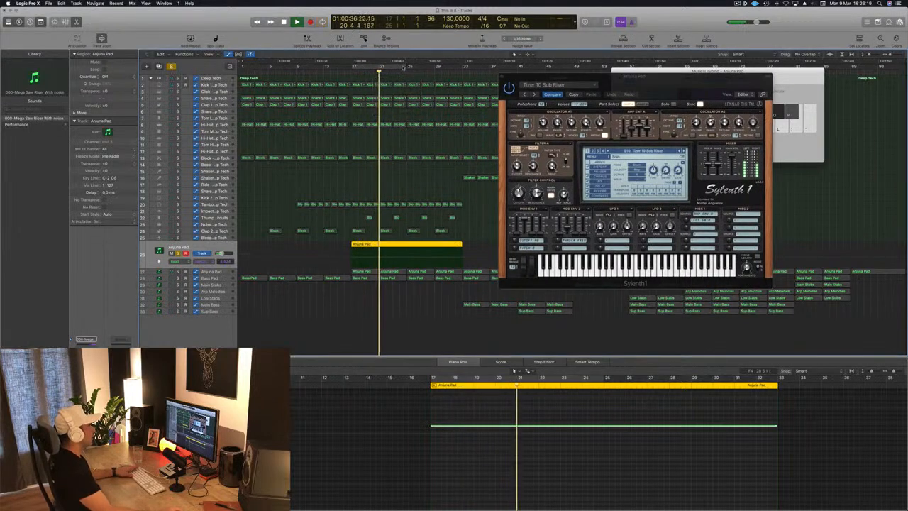
Step: Cycle bars 17 to 33 and play the unsoloed riser together with the full mix
drag(407, 66, 457, 67)
drag(548, 75, 593, 70)
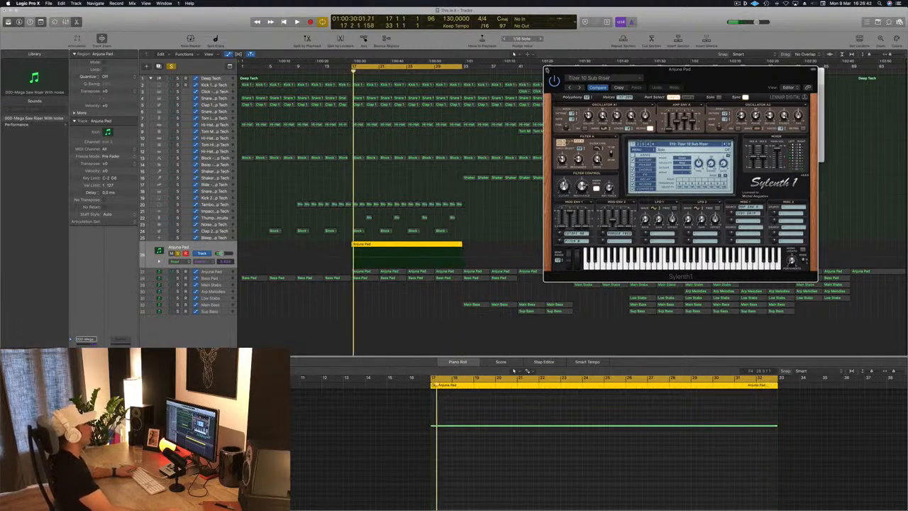
key(super+k)
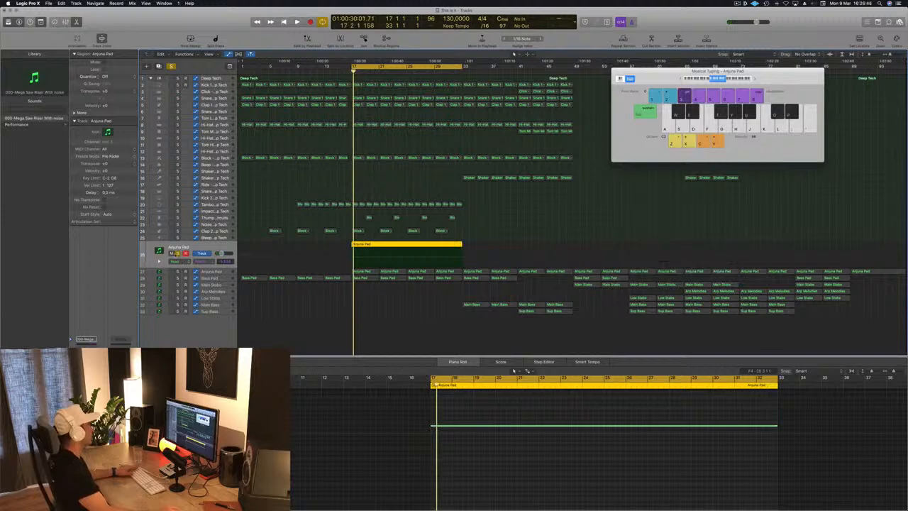
click(178, 253)
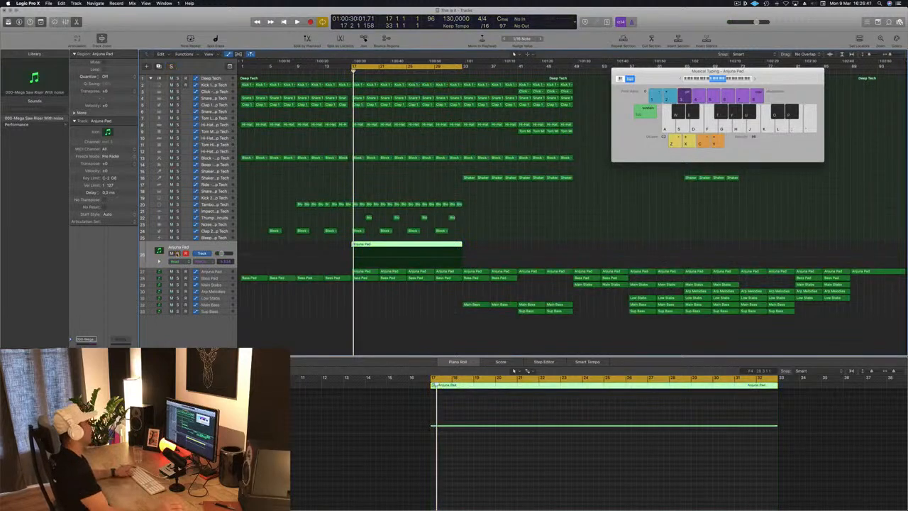
key(space)
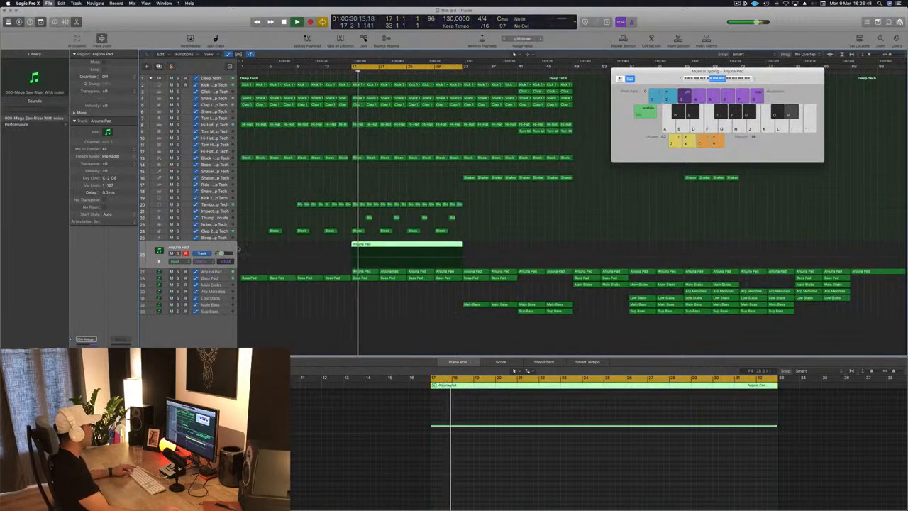
scroll(270, 206, up, 1)
scroll(270, 206, down, 1)
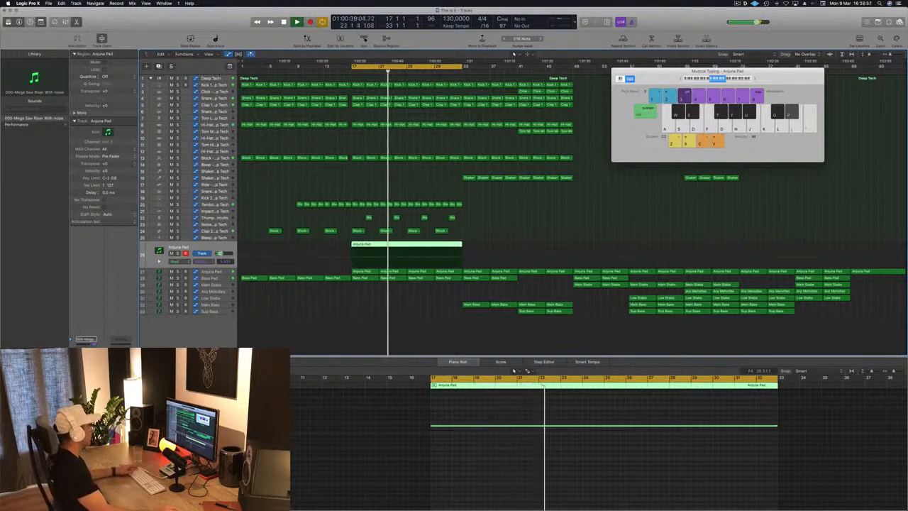
Step: Side-chain the riser's Compressor to Bus 14 (Kick 1 - Deep Tech) and play the riser in the mix
key(v)
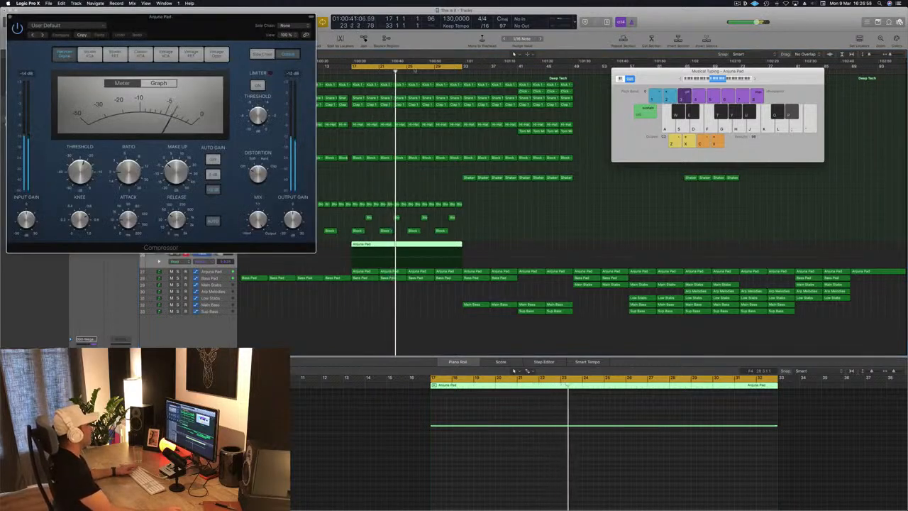
drag(227, 17, 527, 86)
click(581, 96)
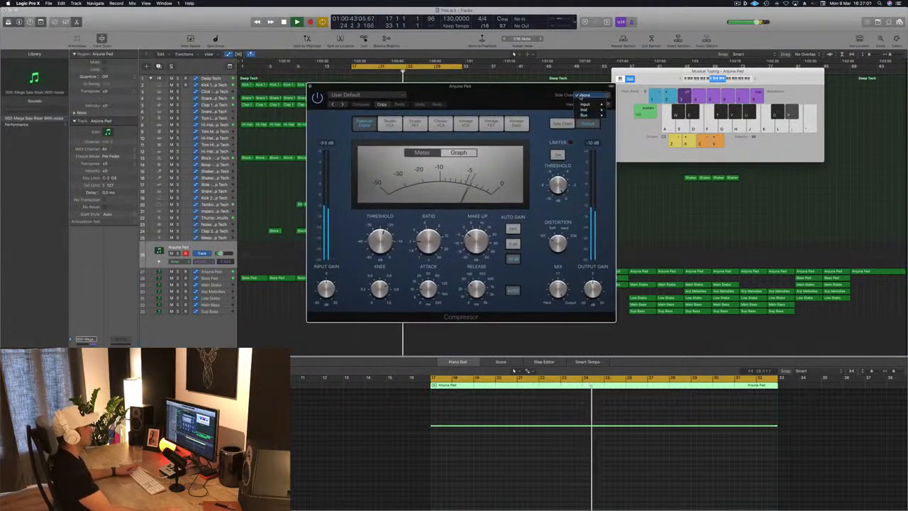
mouse_move(585, 115)
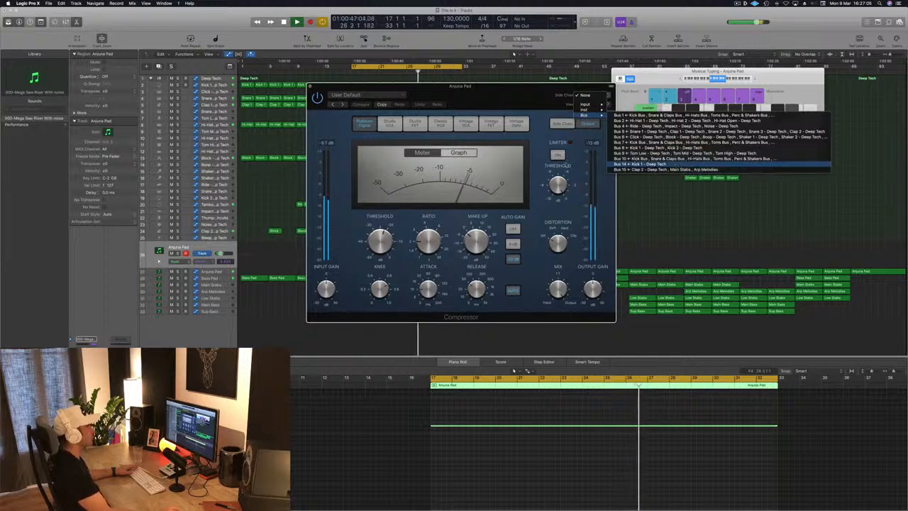
click(635, 164)
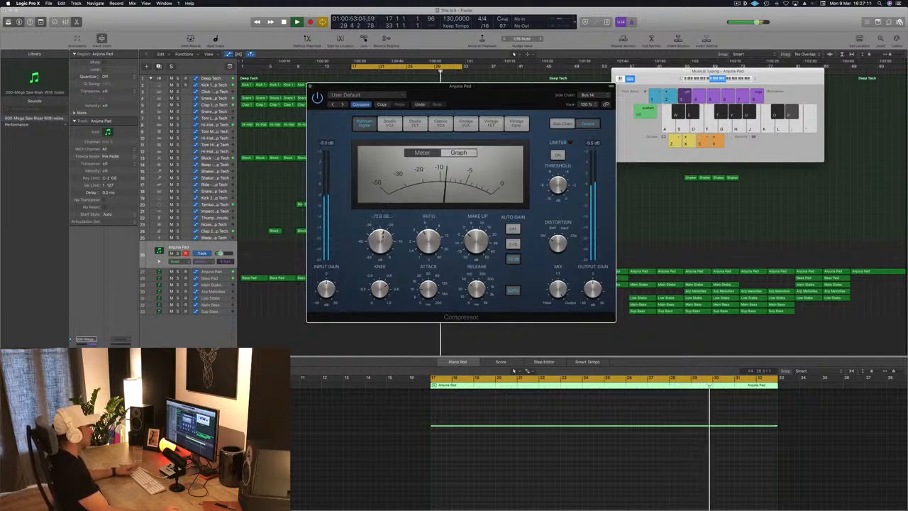
key(super+w)
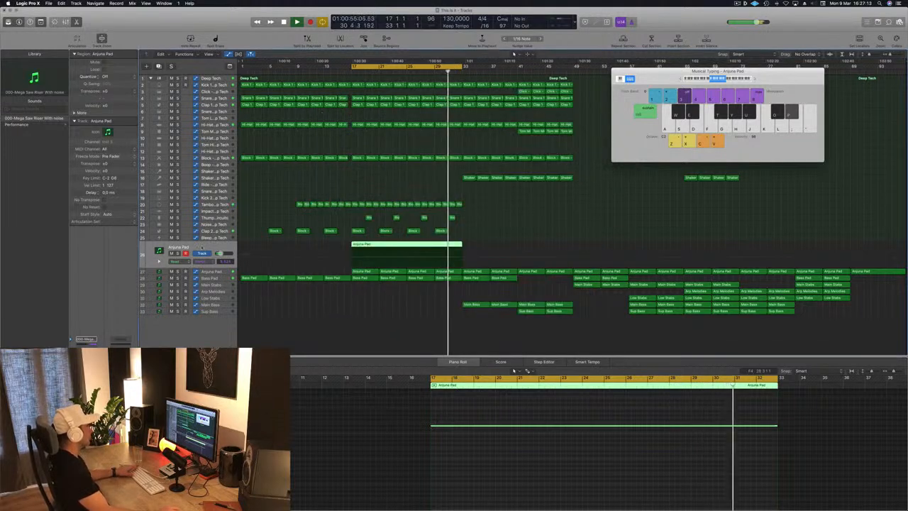
key(Return)
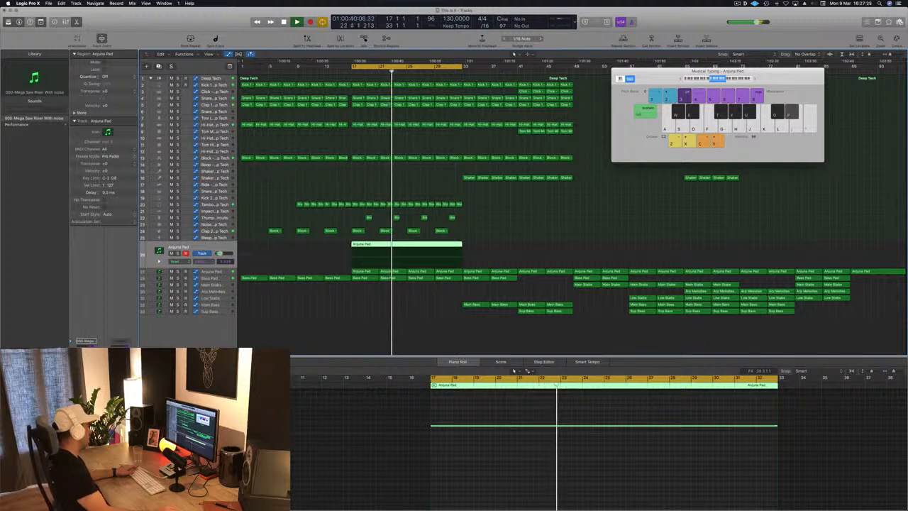
click(390, 176)
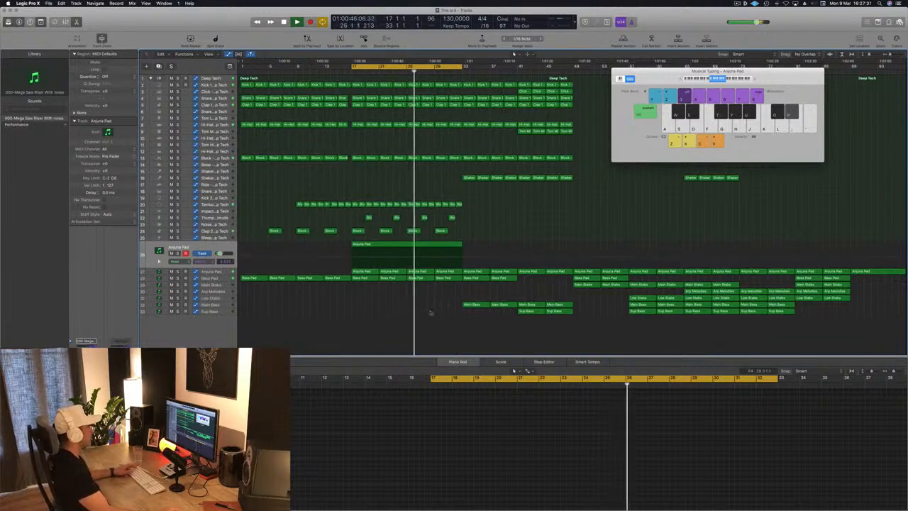
Step: Remove the Bass Pad automation reset at bar 29 so its last ramp rises continuously from bar 25 to bar 33
click(212, 278)
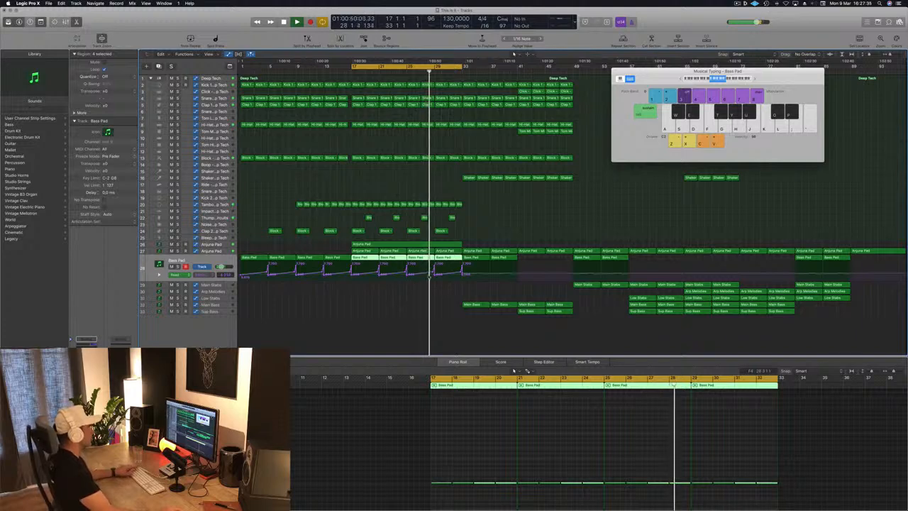
click(435, 277)
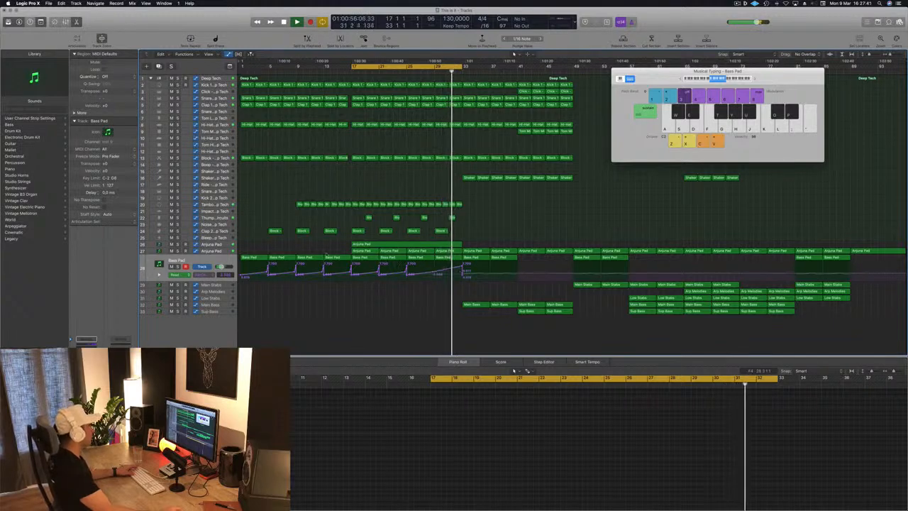
Step: Reshape the Arjuna Pad cutoff automation into one rise from bar 29 to a high point at bar 33
click(213, 253)
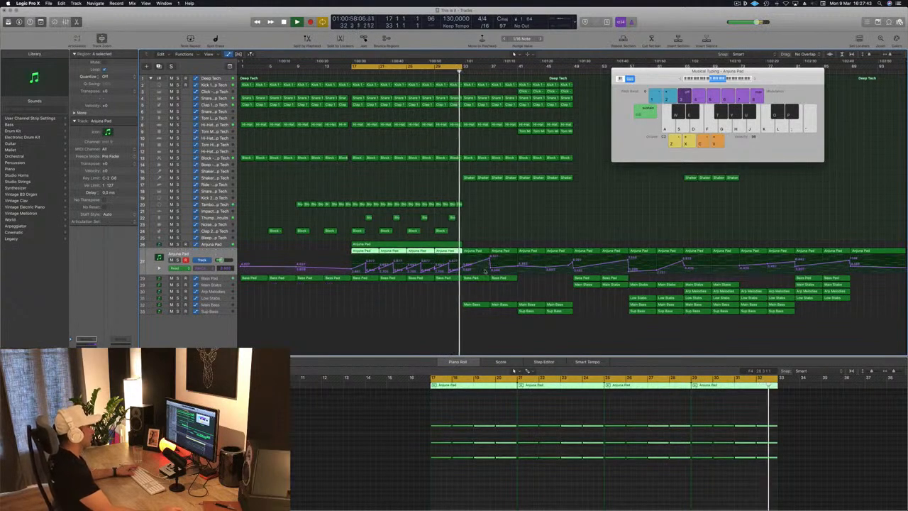
click(448, 270)
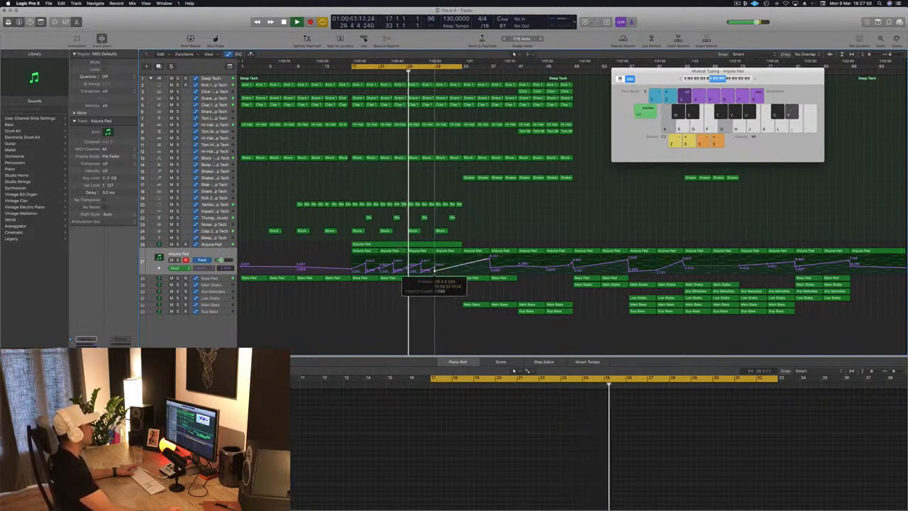
drag(461, 264, 463, 258)
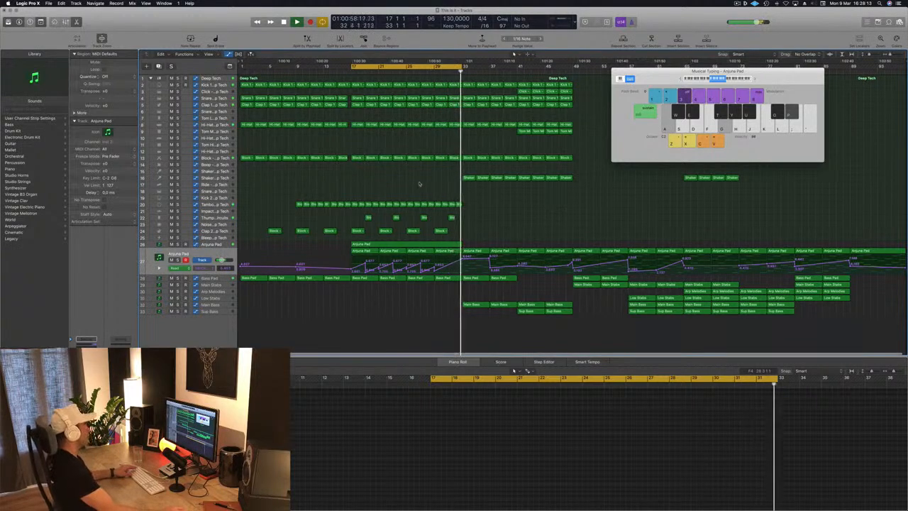
Step: Copy the four Shaker regions at bar 33 to bars 25 to 33
click(464, 179)
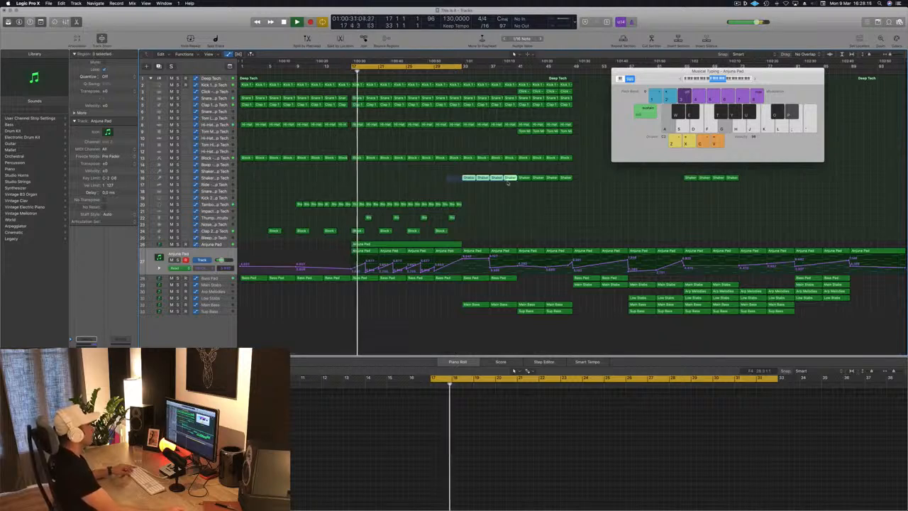
drag(460, 178, 405, 181)
click(397, 189)
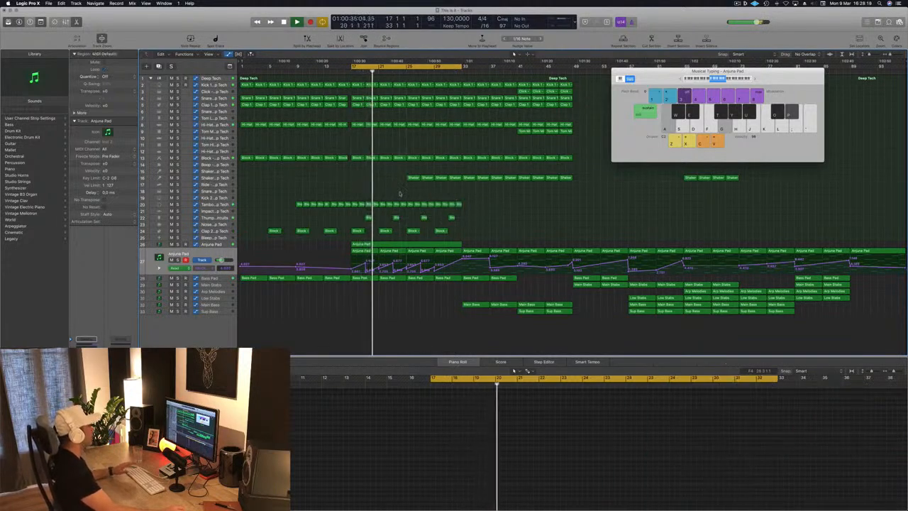
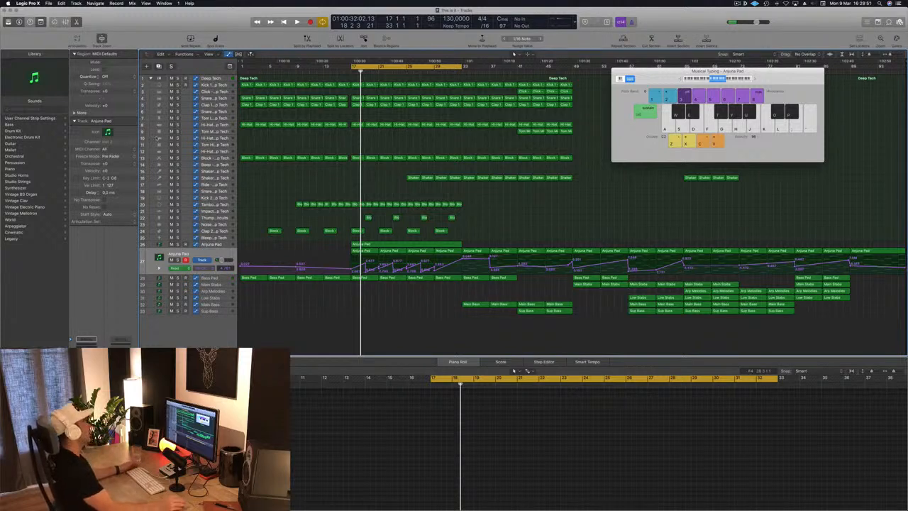
Step: Close the Musical Typing keyboard and listen to bars 17 to 33 with the riser track selected
key(space)
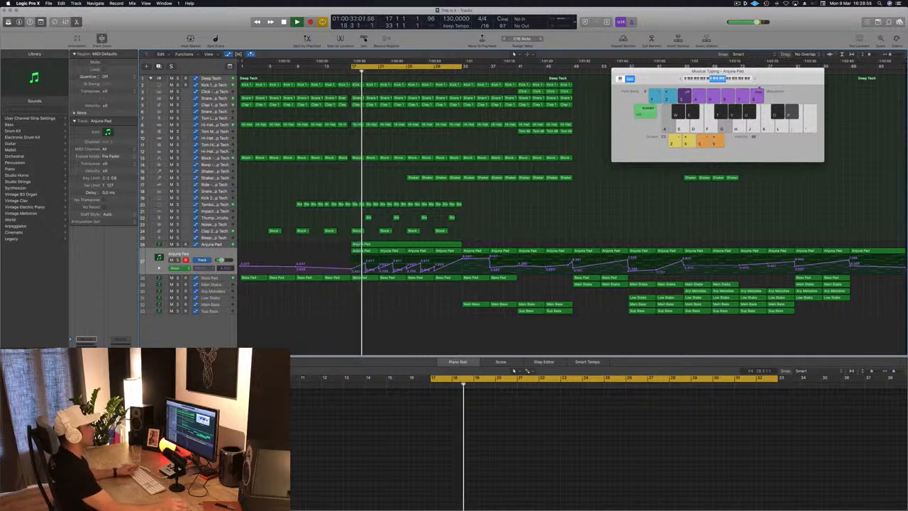
drag(772, 81, 786, 90)
click(630, 81)
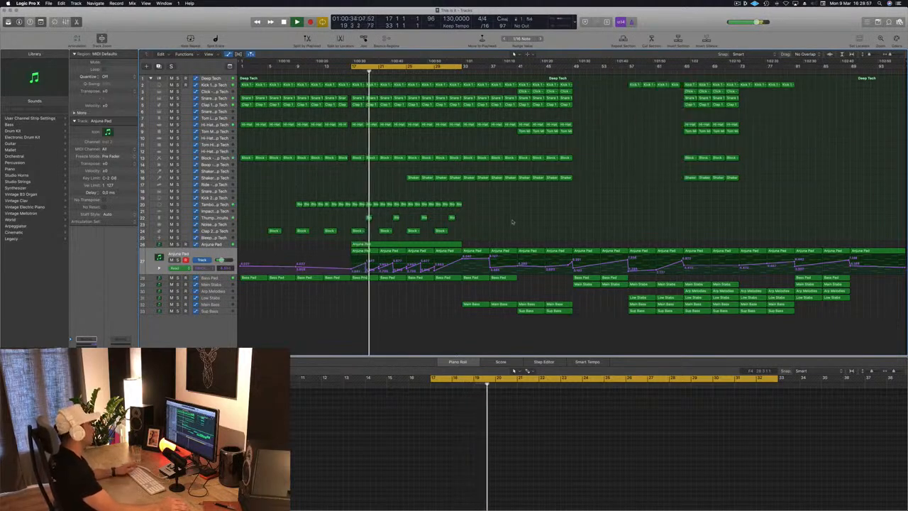
click(223, 246)
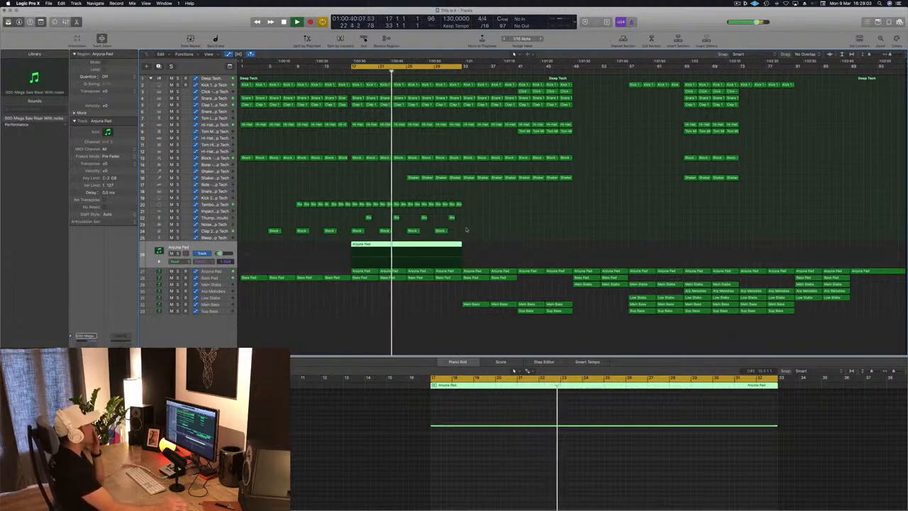
click(466, 229)
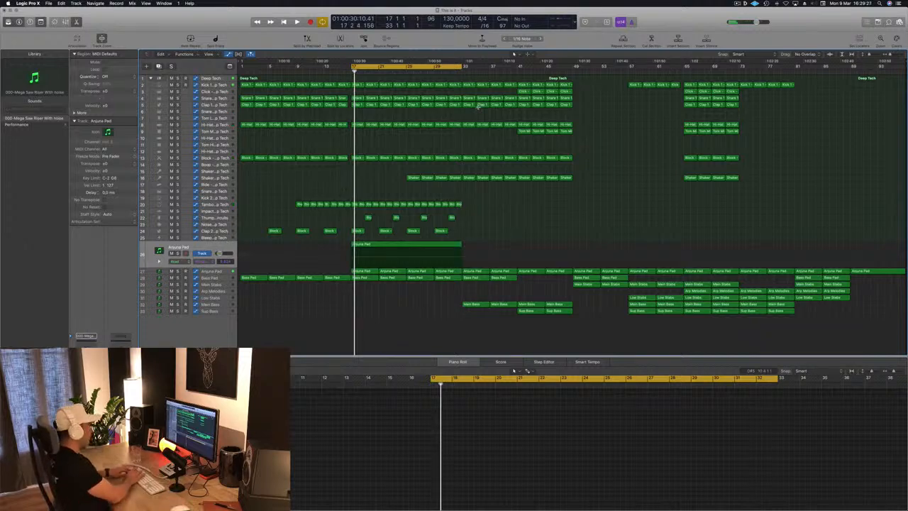
Step: Repeat the section between bars 17 and 33 twice, and cycle bars 33 to 49 for playback
key(super+r)
key(super+r)
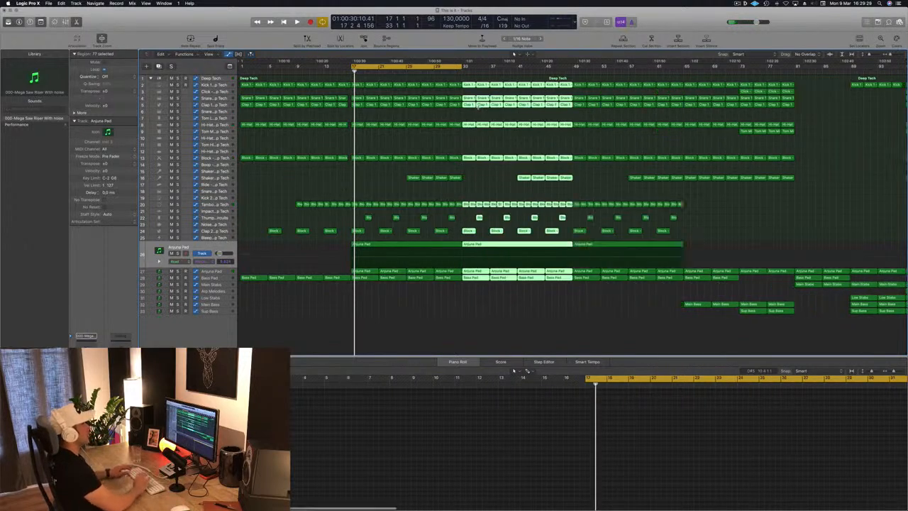
key(super+Left)
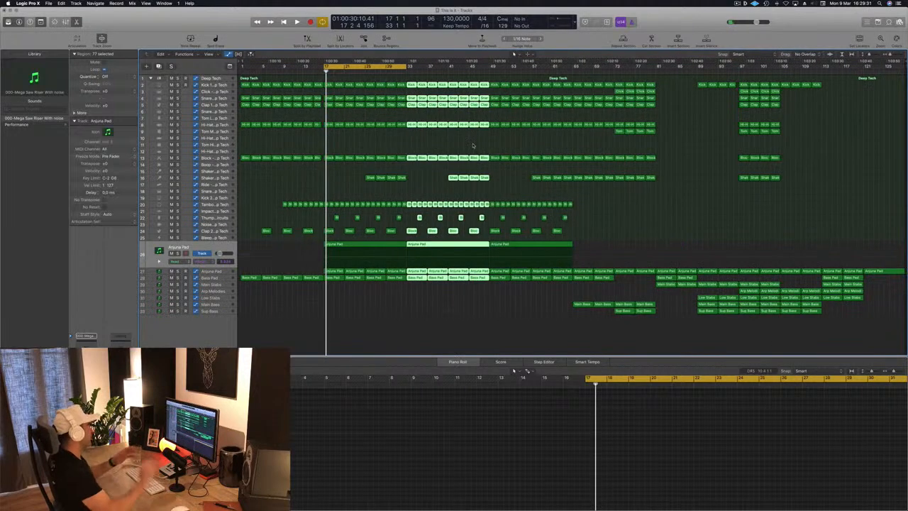
drag(387, 66, 472, 68)
click(436, 183)
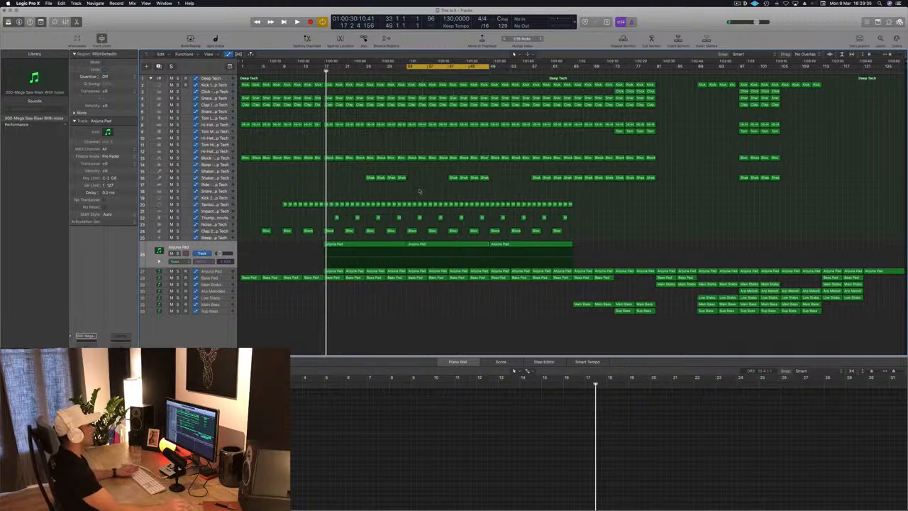
key(space)
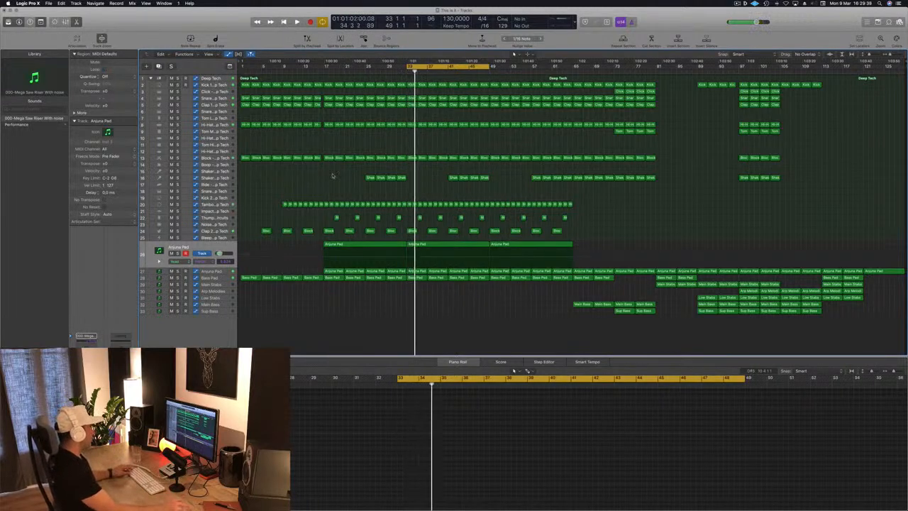
Step: Copy four Shaker regions into the gap at bars 33 to 41 and play the repeated section
mouse_move(409, 183)
mouse_down()
mouse_move(399, 183)
mouse_move(410, 180)
mouse_up()
click(378, 196)
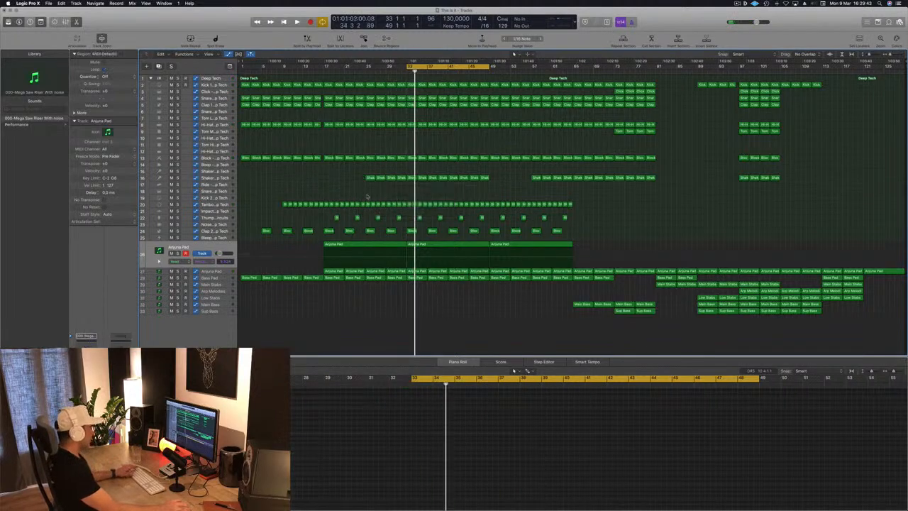
key(space)
key(space)
key(space)
key(space)
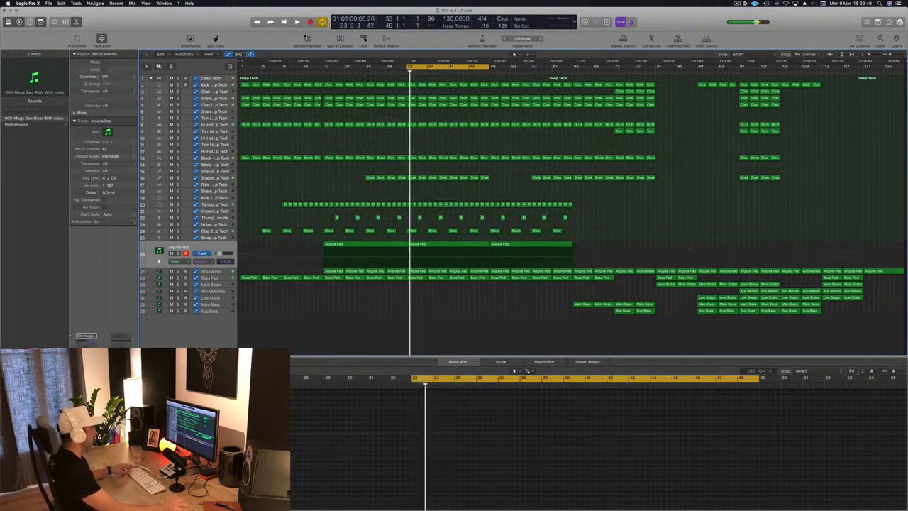
Step: Copy the first Main Bass region from bar 65 to bar 33 and play it
click(579, 304)
drag(581, 305, 417, 305)
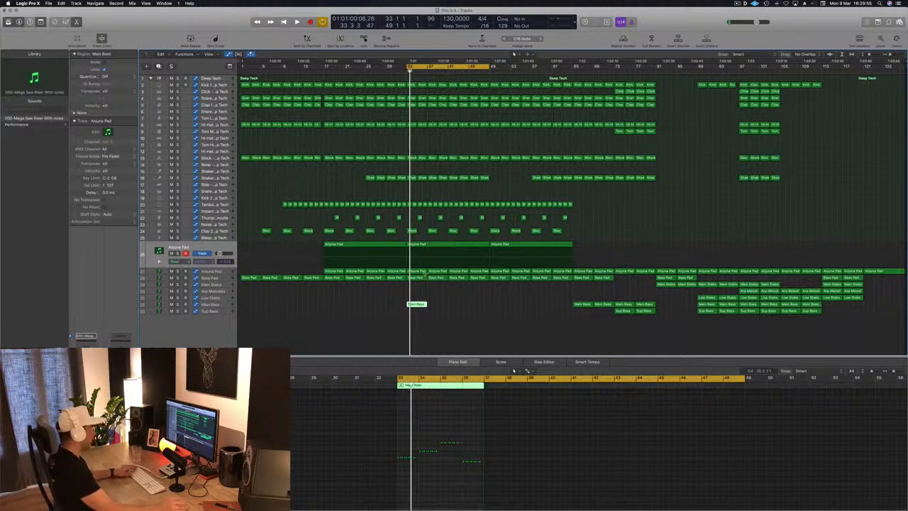
key(space)
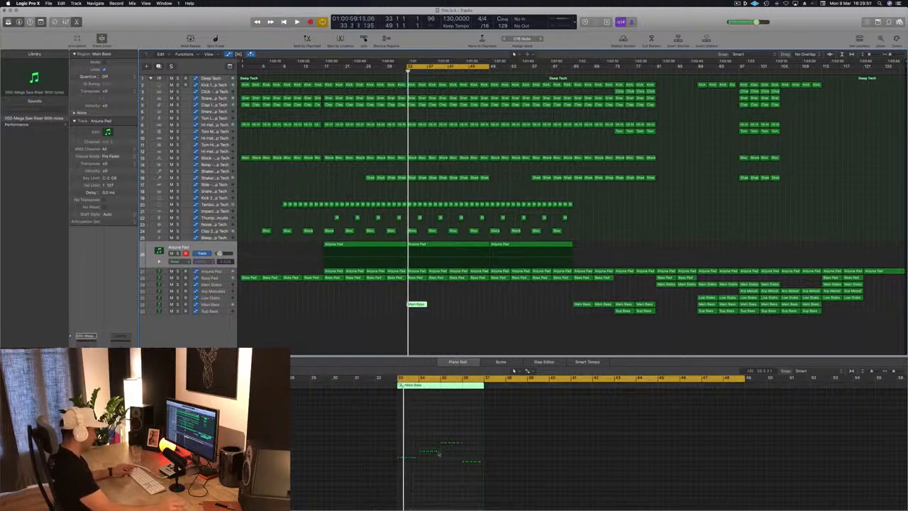
Step: Rework the notes of the Main Bass region at bar 33 so all four bars use the first bar's pitch, and play it
scroll(437, 449, up, 5)
drag(466, 435, 742, 496)
key(Delete)
drag(520, 444, 469, 459)
drag(573, 448, 559, 460)
key(space)
Step: Lower the Main Bass filter cutoff automation at the start of bar 33 and reselect the region there
click(220, 304)
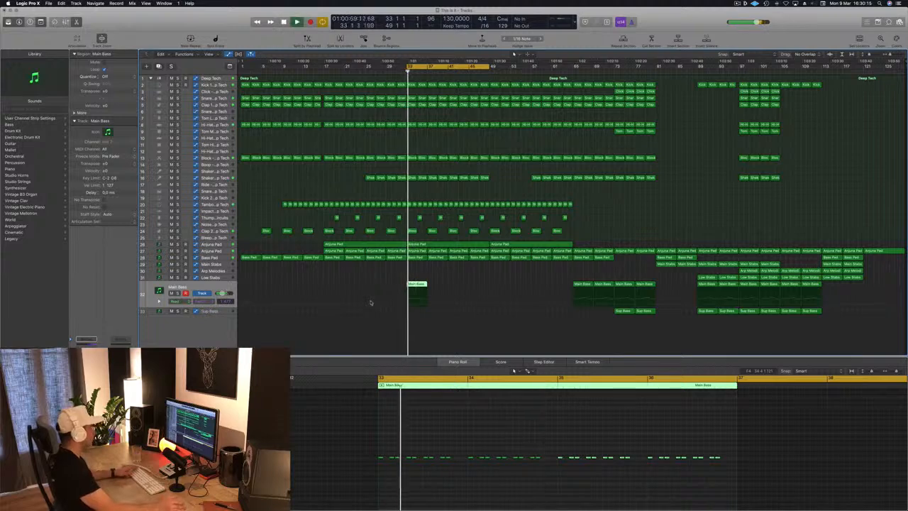
click(427, 305)
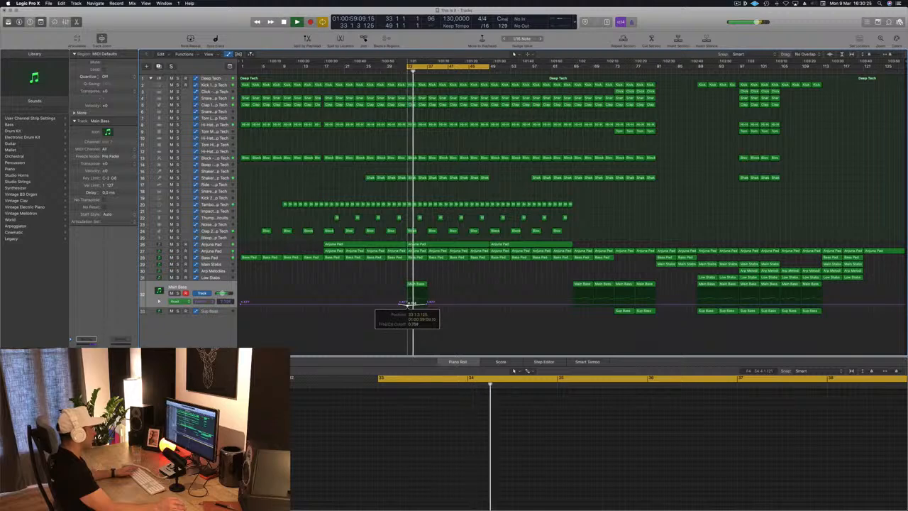
click(417, 284)
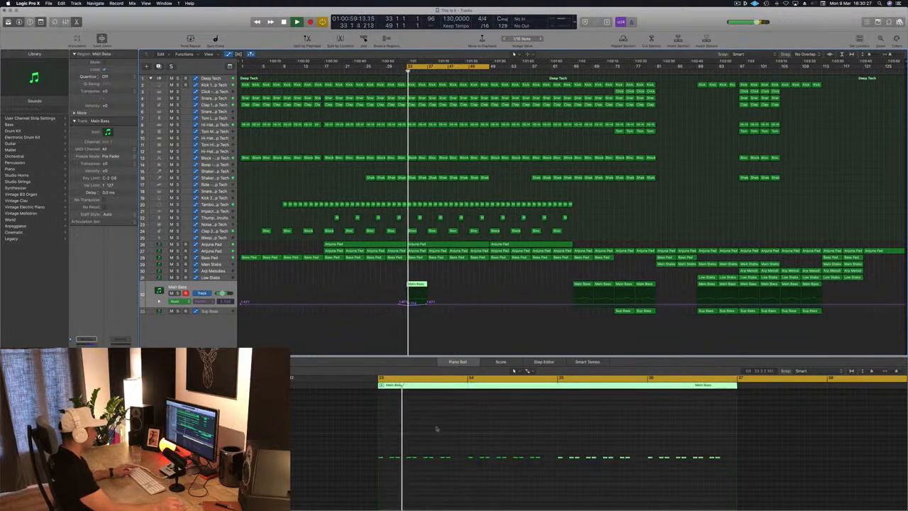
Step: Copy a note into the gap at the end of bar 33 in the first Main Bass region and play it
click(463, 429)
key(super+Right)
key(super+Right)
key(super+Right)
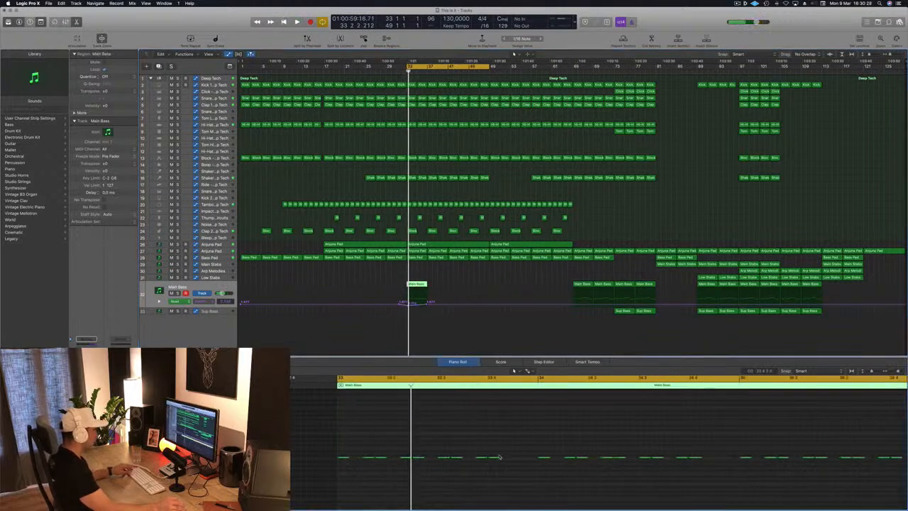
drag(495, 457, 512, 461)
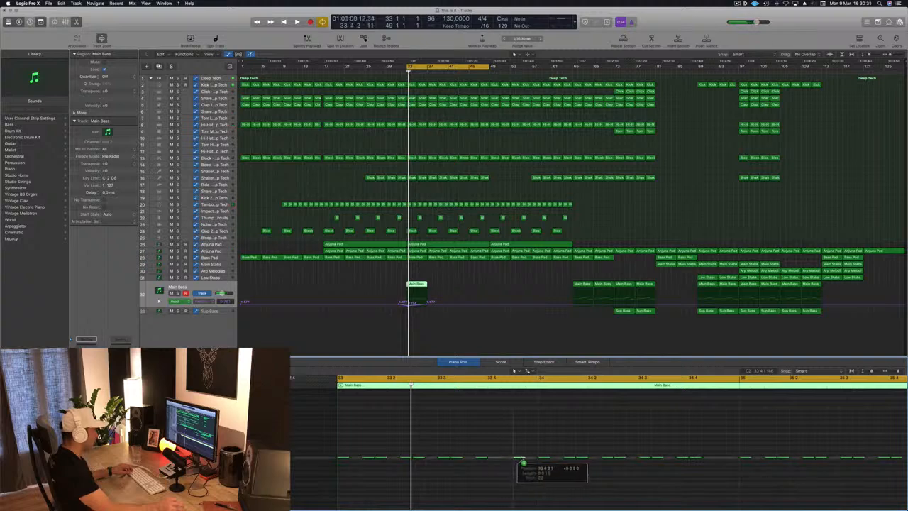
key(space)
key(super+Left)
key(super+Left)
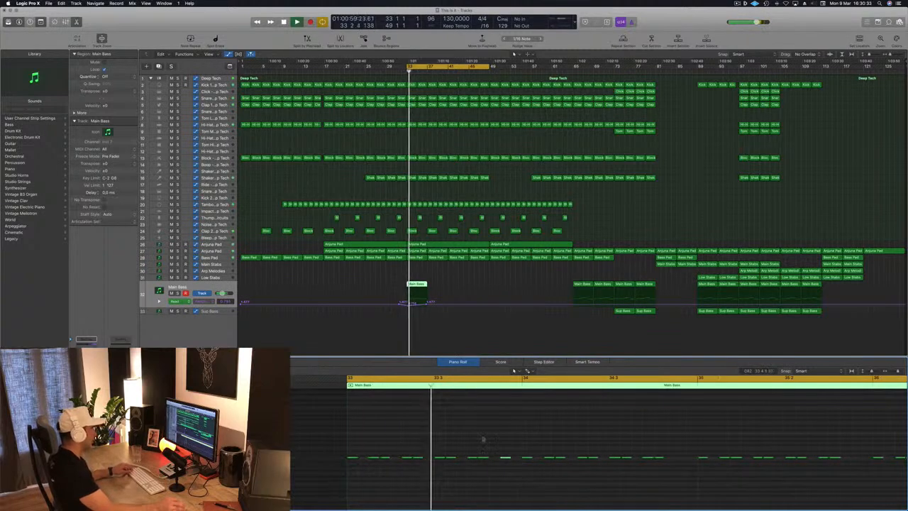
key(super+Left)
key(super+Left)
key(super+Left)
key(super+Left)
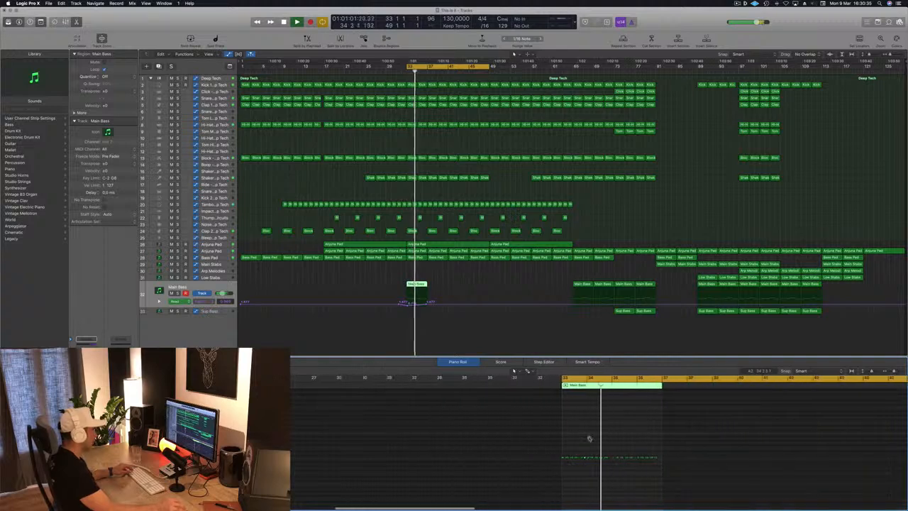
Step: Add the same closing note to the region's remaining bars and repeat the Main Bass region up to bar 49
key(space)
key(super+Right)
key(super+Right)
key(super+Right)
key(super+Right)
key(super+Right)
key(super+Right)
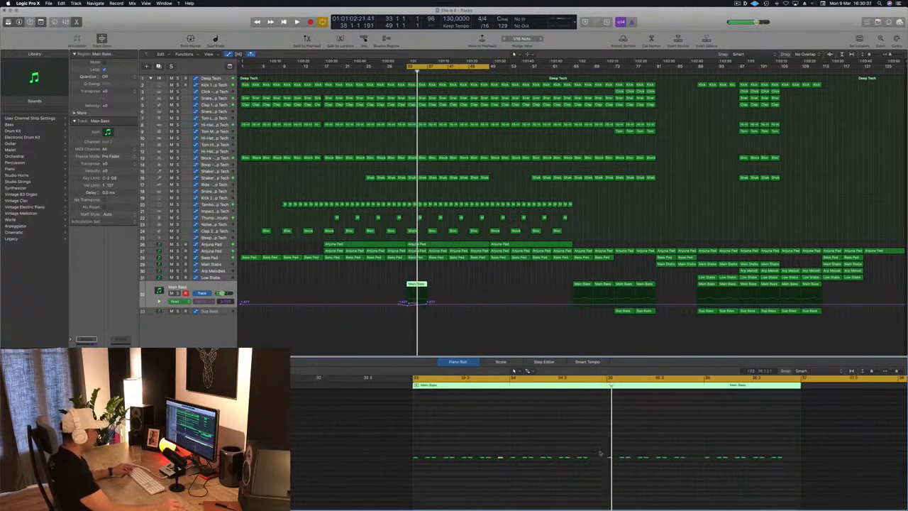
drag(585, 458, 598, 460)
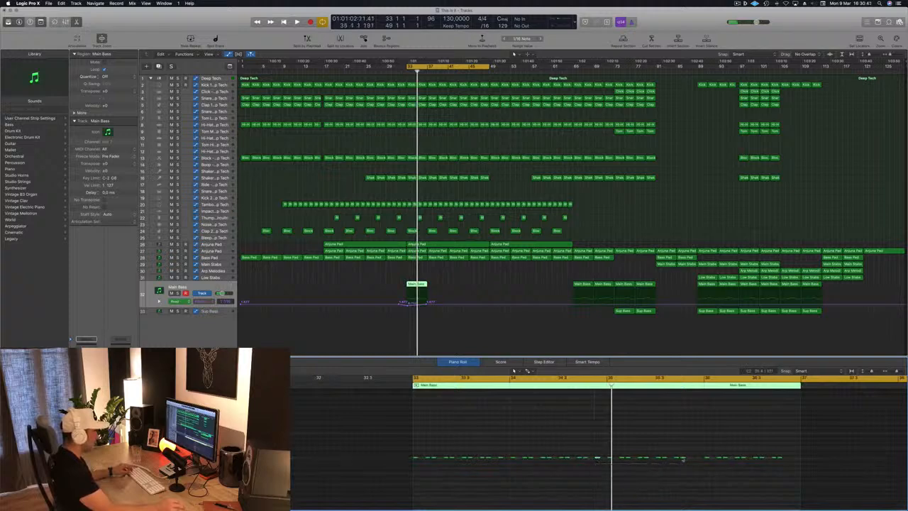
drag(682, 459, 793, 463)
key(space)
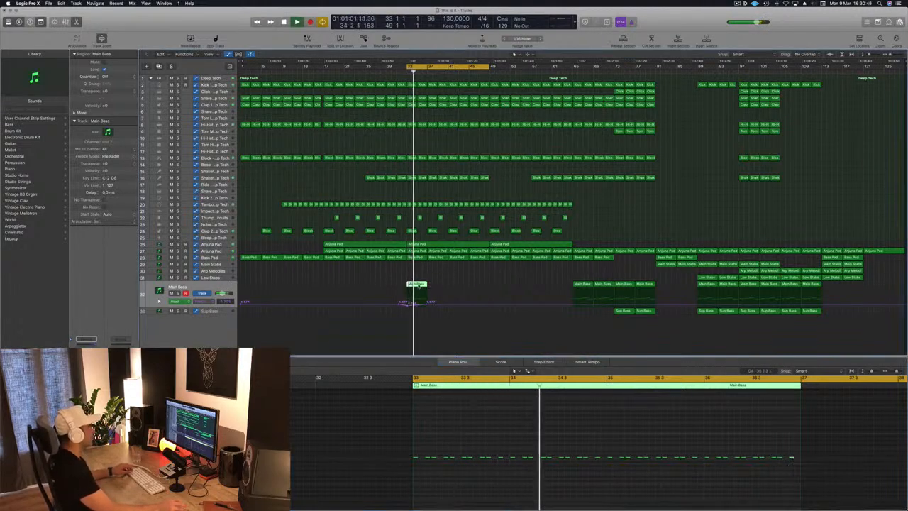
drag(429, 284, 459, 293)
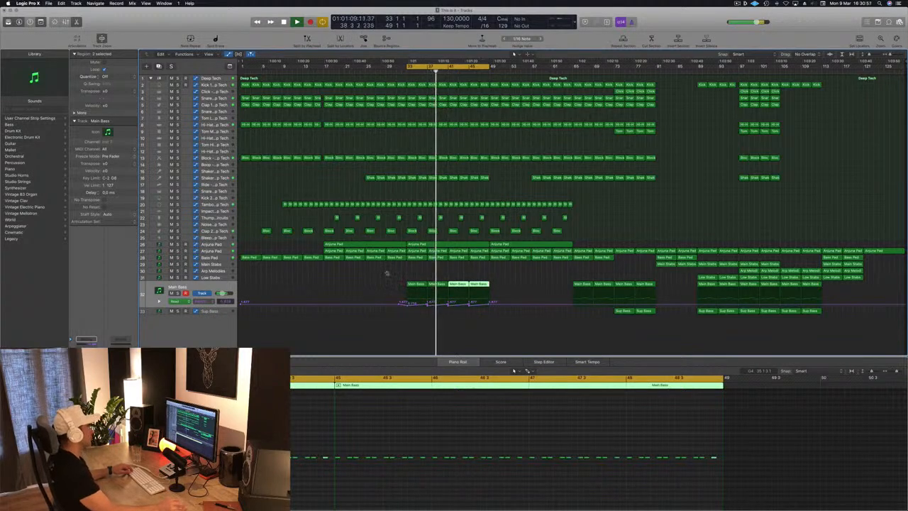
click(386, 275)
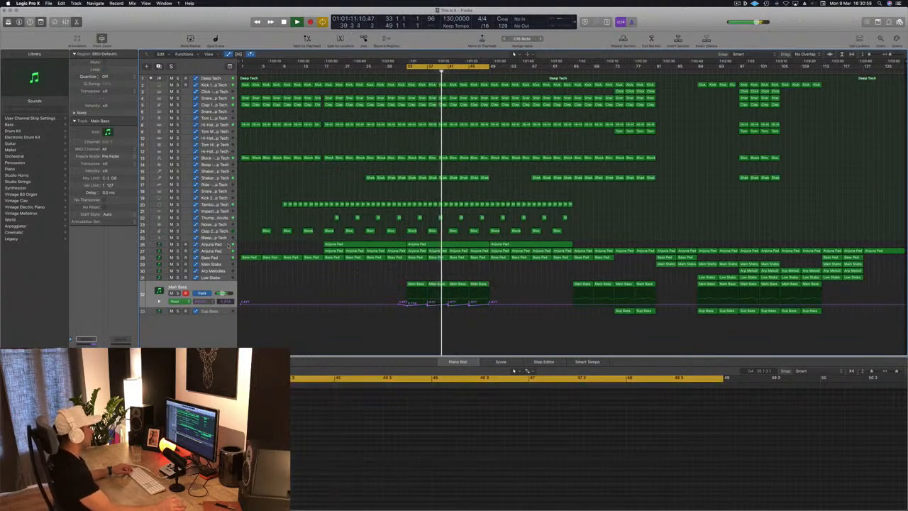
Step: Duplicate the upper Anjuna Pad riser track and copy its region at bars 33 to 49 onto the new track
click(228, 246)
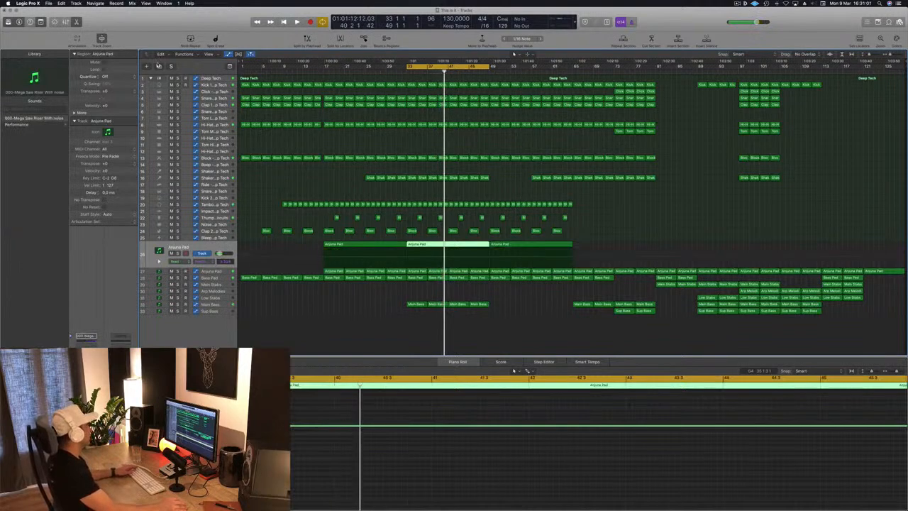
click(159, 66)
drag(423, 246, 423, 252)
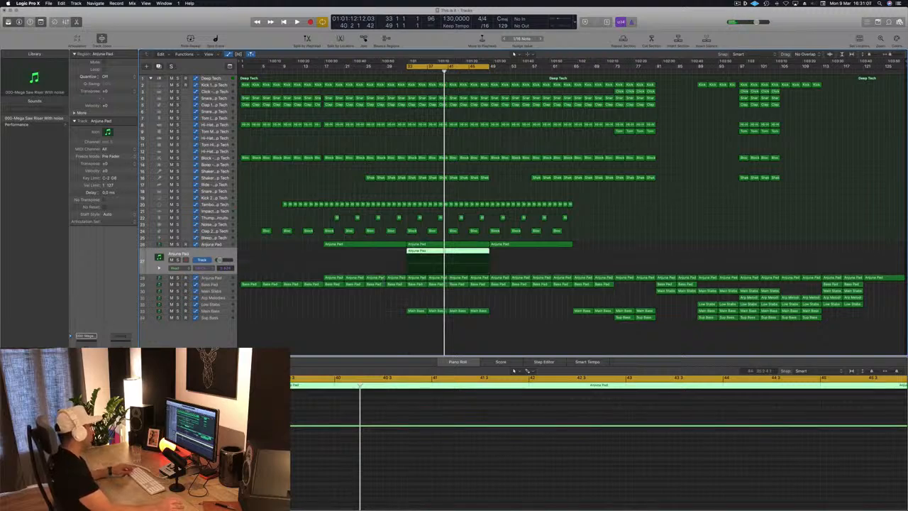
Step: Load a different riser preset in Sylenth1 on the duplicated Anjuna Pad track and play it with the section
key(v)
drag(212, 29, 389, 103)
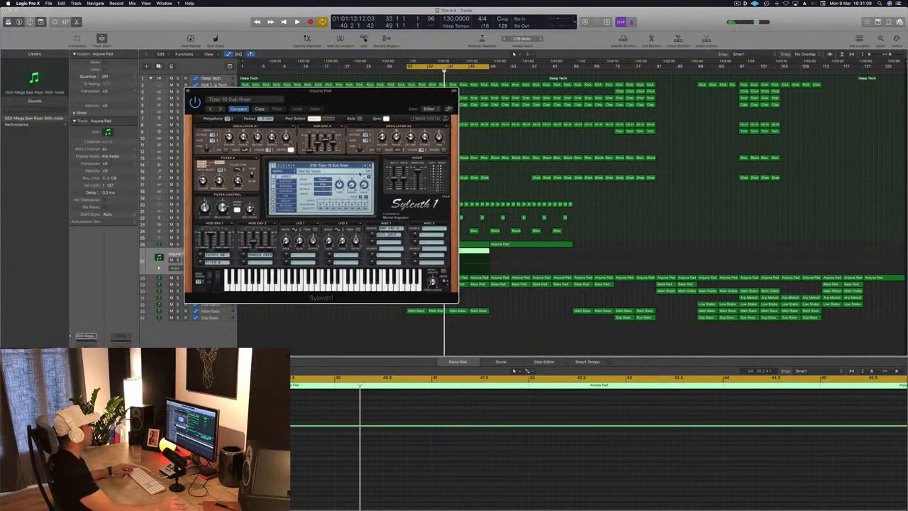
click(332, 166)
click(330, 172)
key(space)
drag(359, 100, 590, 130)
key(space)
key(space)
key(space)
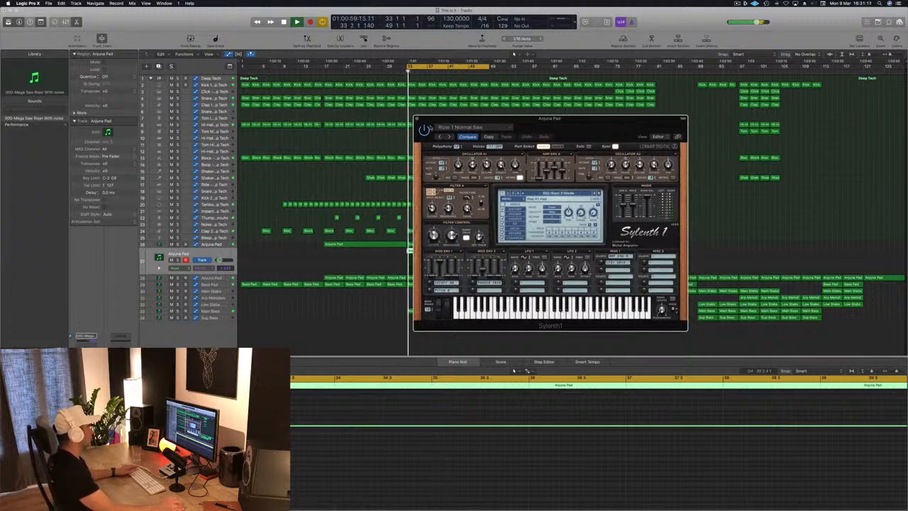
key(v)
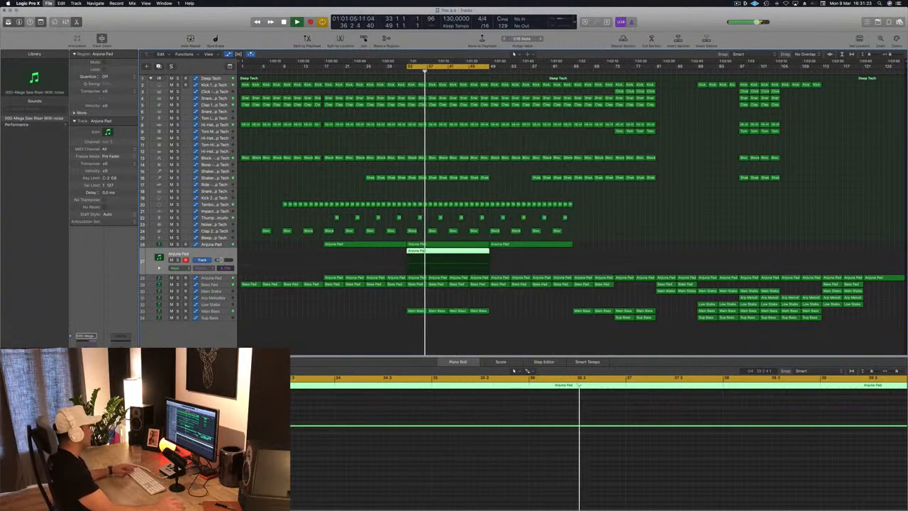
click(379, 335)
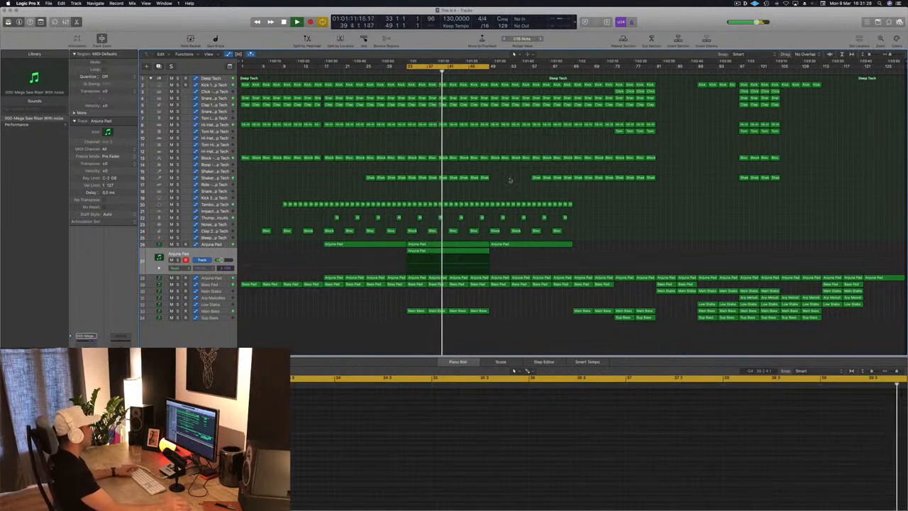
Step: Reshape the Main Bass filter cutoff automation into two rising ramps, from bar 33 to 41 and from bar 41 to 49
click(219, 312)
key(space)
key(super+Down)
key(super+Down)
key(super+Down)
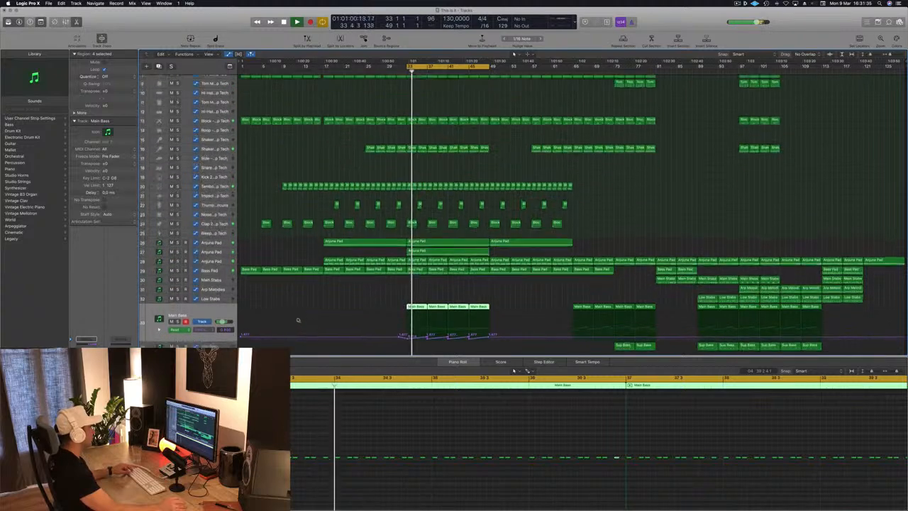
key(super+Right)
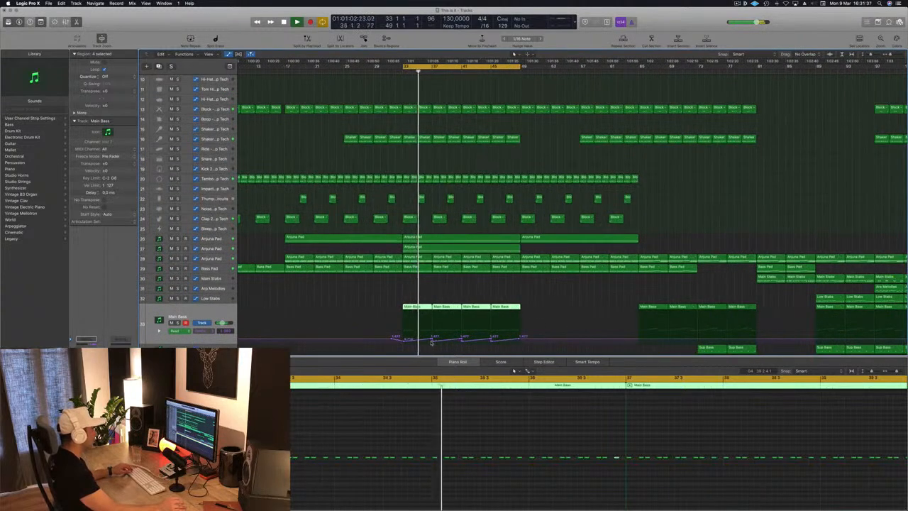
click(431, 339)
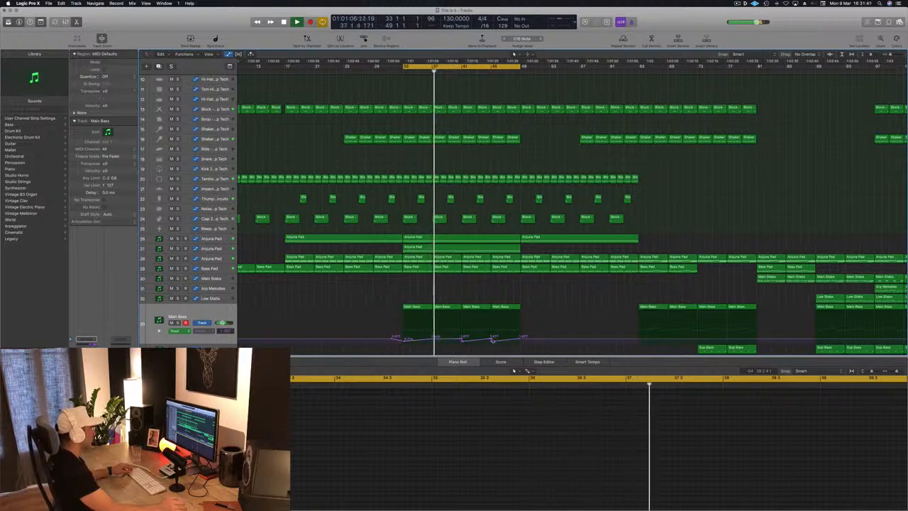
drag(522, 341, 462, 338)
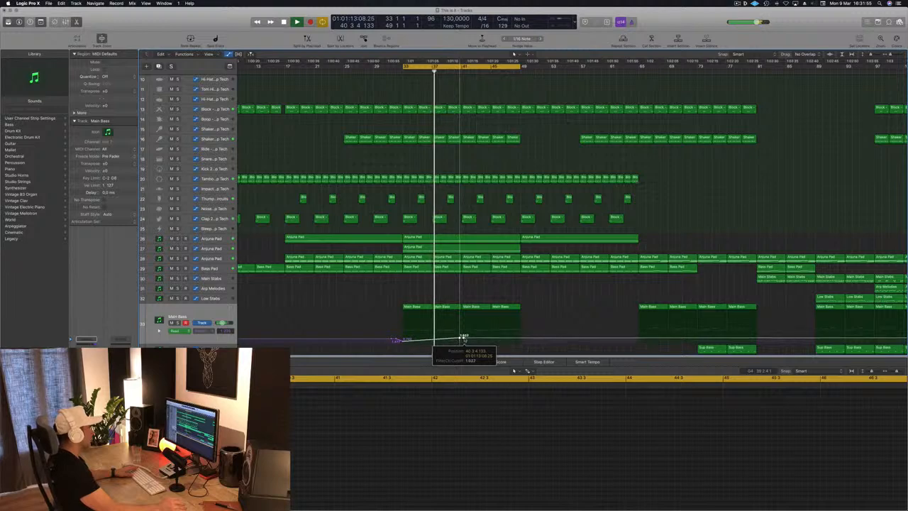
drag(463, 337, 460, 340)
drag(521, 341, 521, 336)
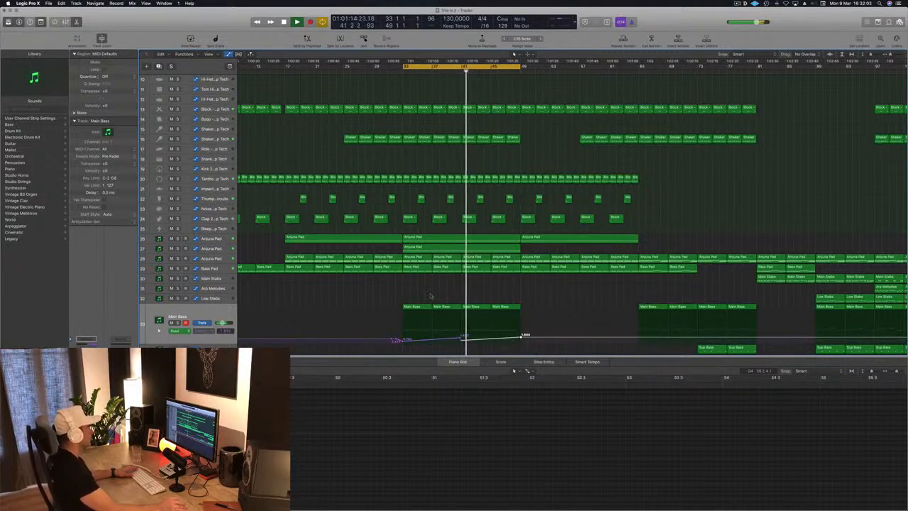
Step: Solo the duplicated Anjuna Pad riser briefly to check its sound, and play it back in the full mix
key(super+Left)
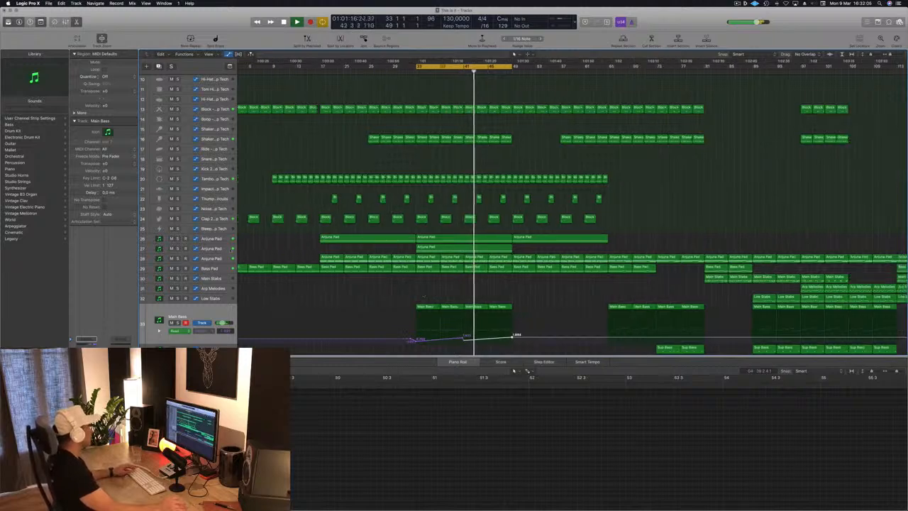
click(224, 249)
click(178, 263)
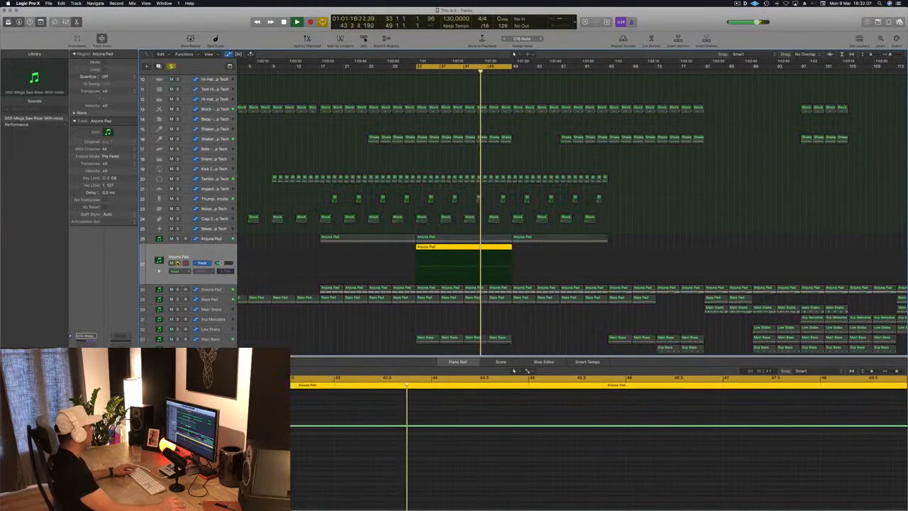
click(178, 263)
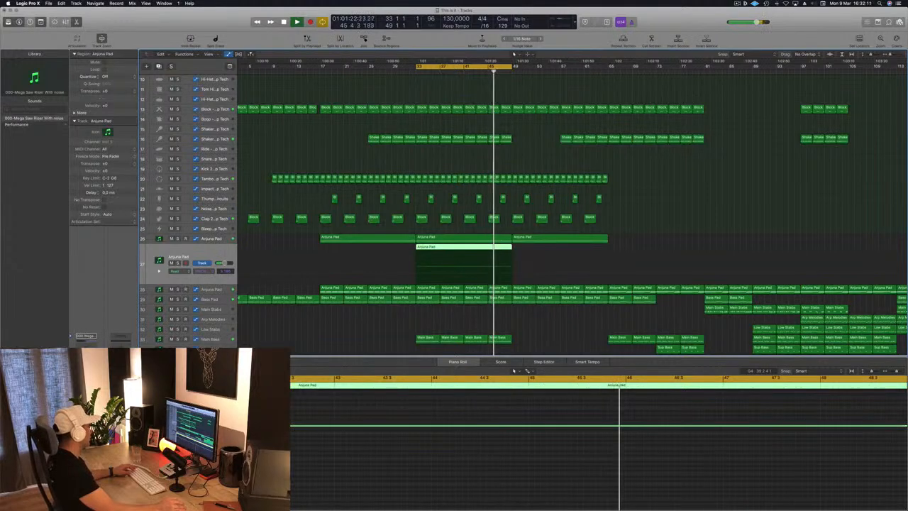
click(87, 353)
click(45, 52)
drag(51, 119, 236, 119)
click(9, 17)
scroll(690, 177, down, 2)
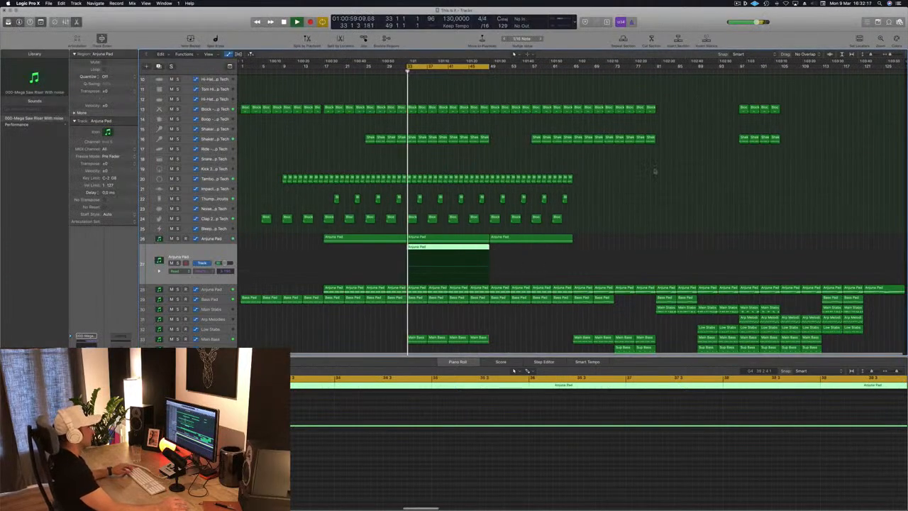
Step: Copy the last Shaker region before bar 49 onto the Snare 3 track at bar 47
click(517, 162)
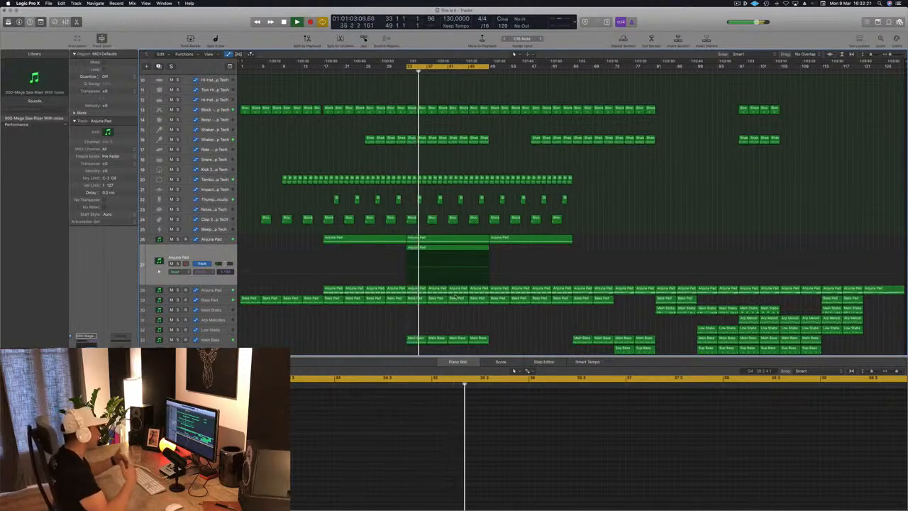
scroll(469, 317, up, 1)
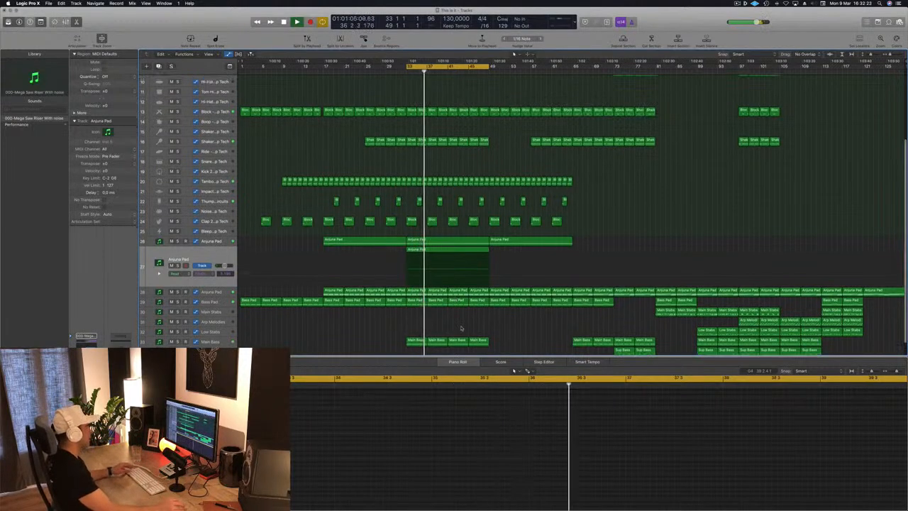
scroll(468, 316, down, 1)
scroll(515, 314, down, 2)
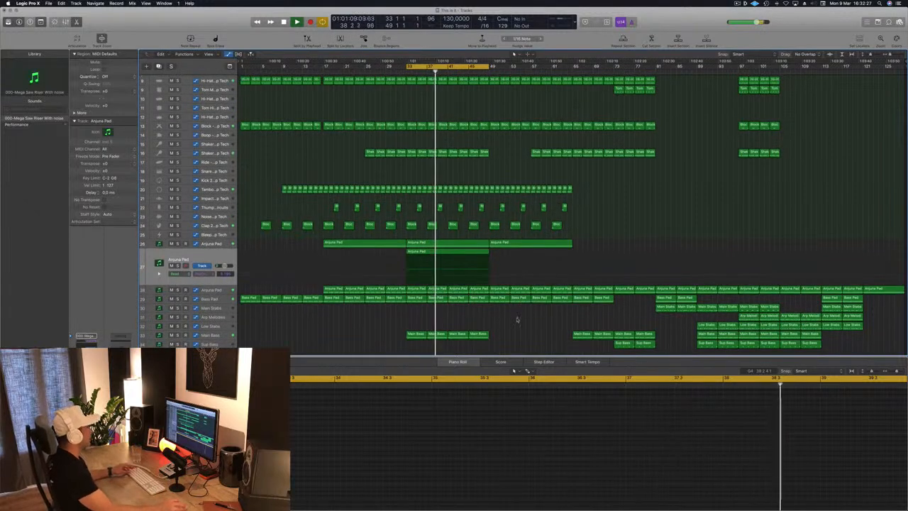
scroll(518, 316, down, 1)
scroll(518, 315, down, 3)
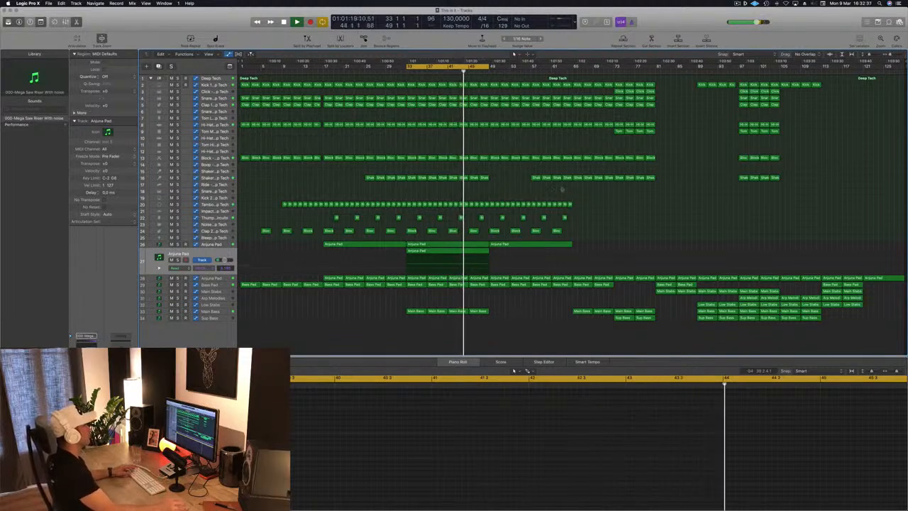
click(483, 178)
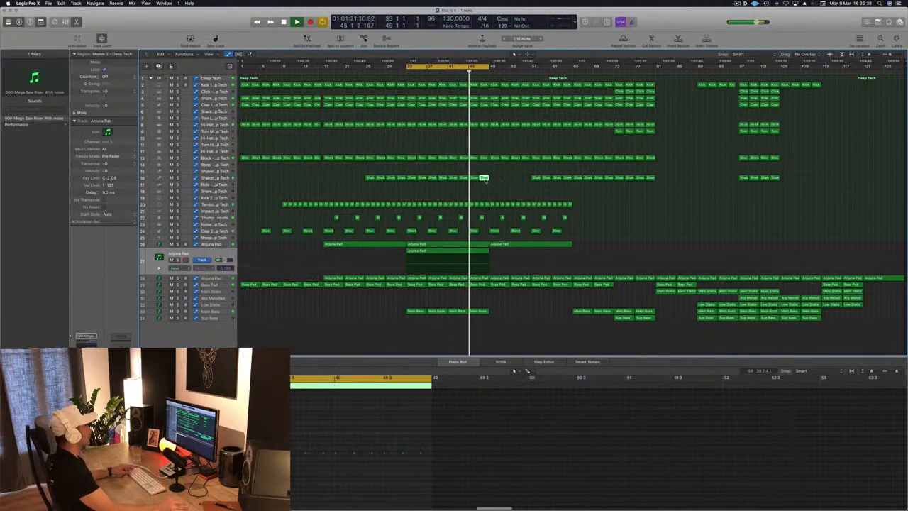
drag(486, 180, 484, 191)
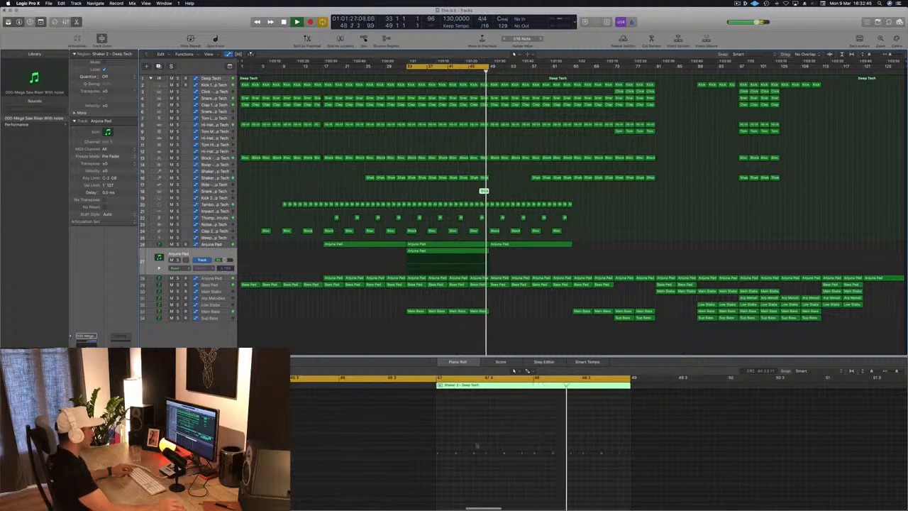
Step: Delete the earlier notes in the copied region and raise the pitch of its last two hits before bar 49
drag(590, 447, 431, 462)
key(Delete)
drag(571, 441, 658, 472)
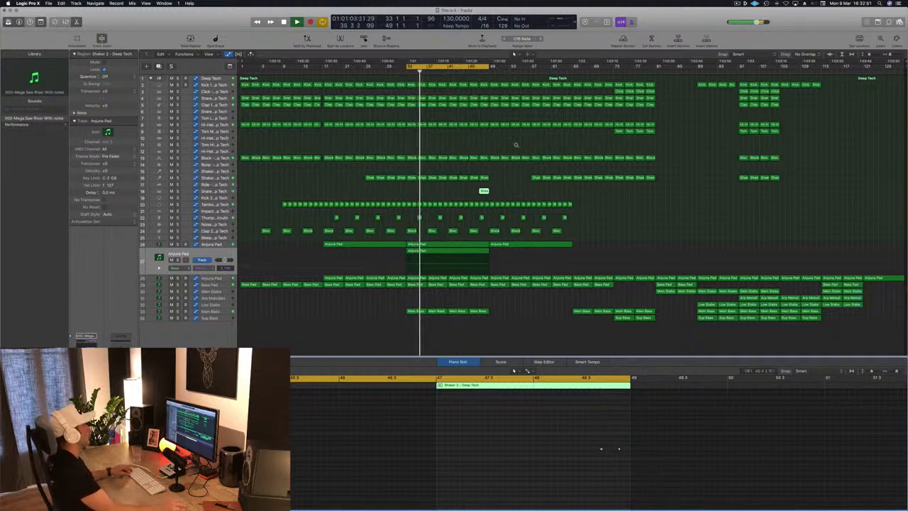
scroll(527, 177, up, 6)
scroll(529, 180, down, 2)
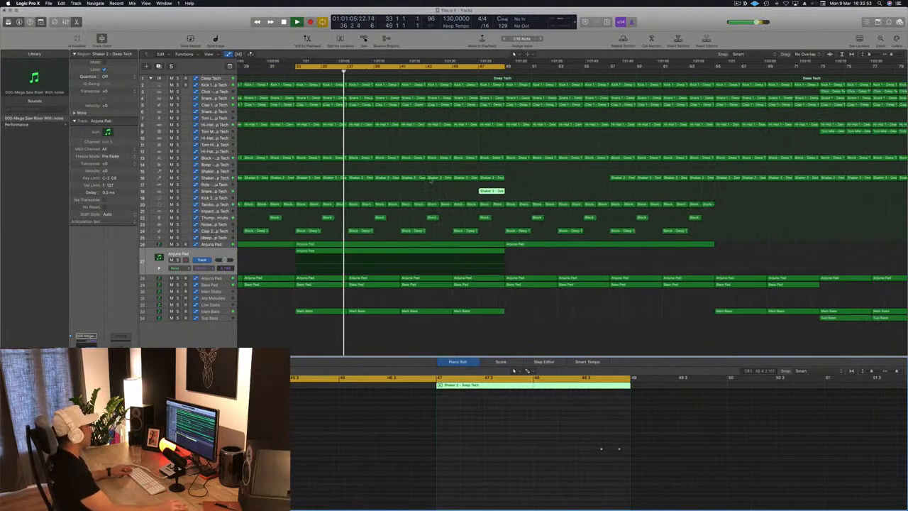
Step: Arrange three consecutive sixteenth-note hits at the end of bar 48 in the Snare 3 region as a short fill
click(221, 192)
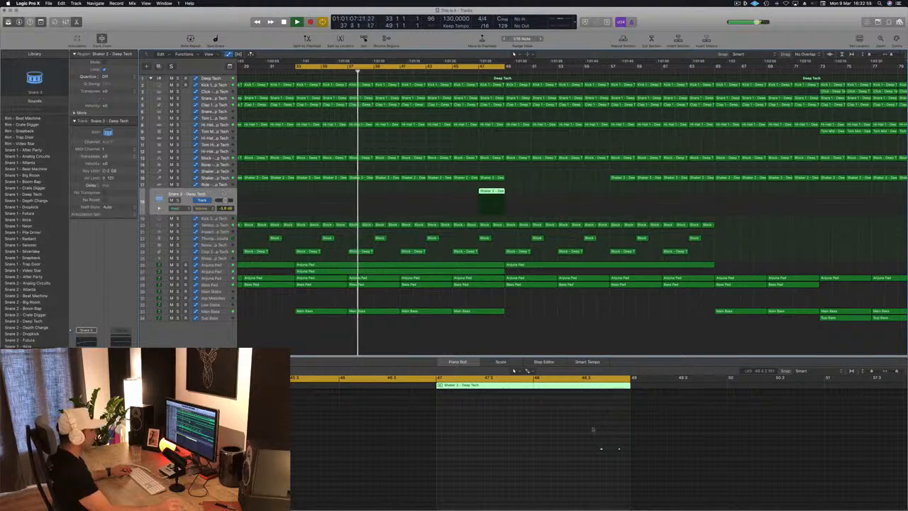
scroll(594, 432, up, 3)
scroll(600, 433, up, 4)
click(639, 442)
click(585, 450)
click(641, 450)
drag(641, 449, 661, 451)
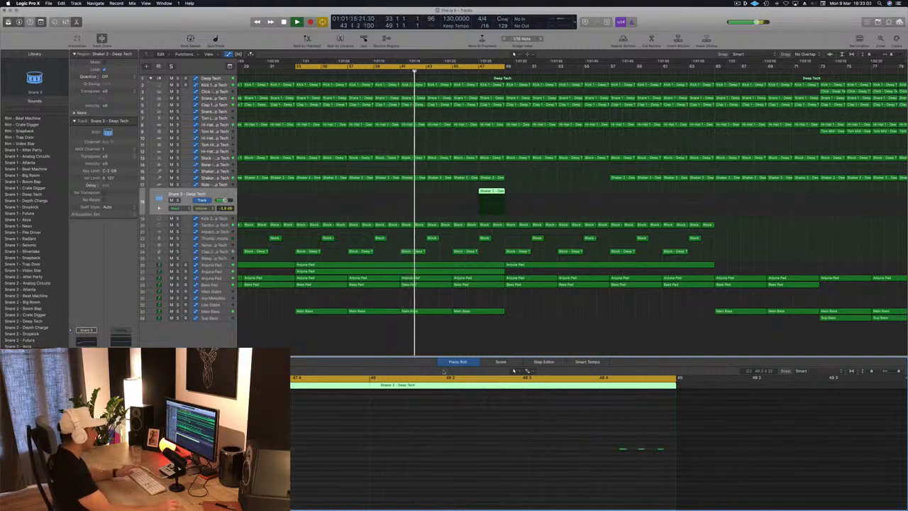
key(Tab)
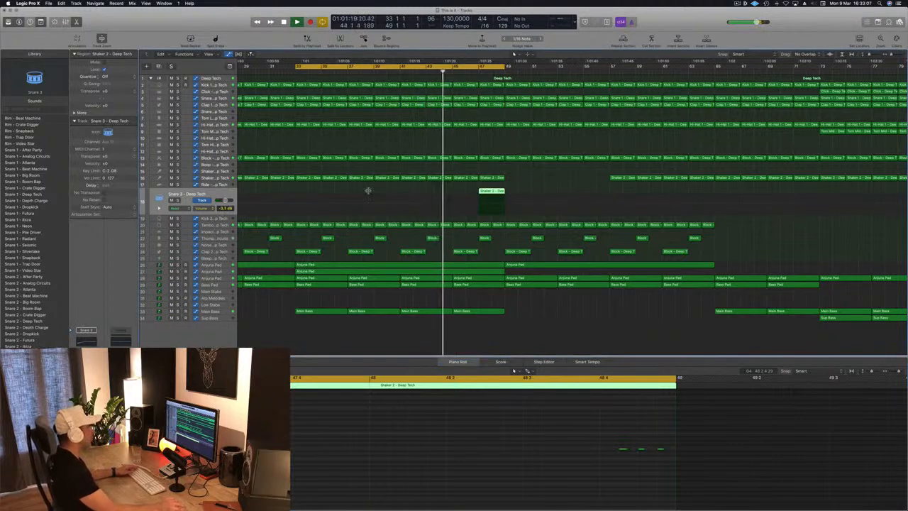
Step: Extend the cycle range to bar 51 and play back the snare fill's transition into bar 49
drag(508, 66, 532, 71)
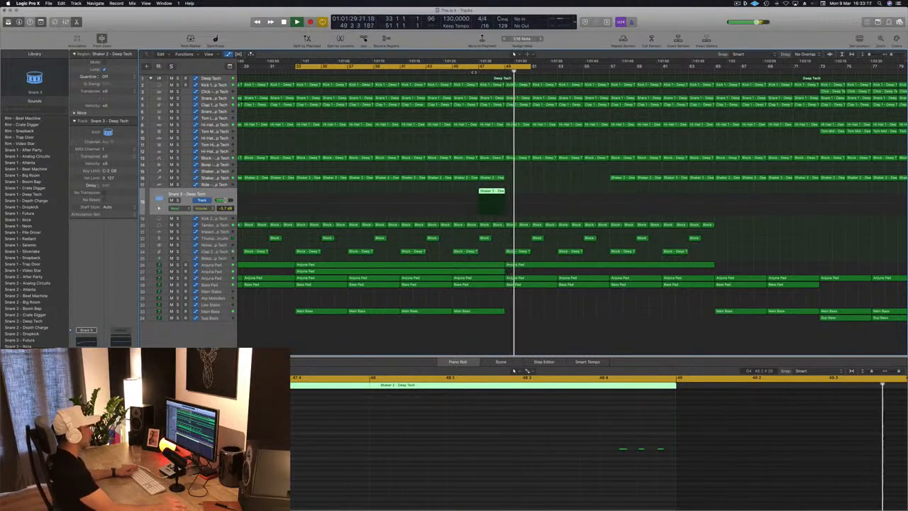
click(477, 71)
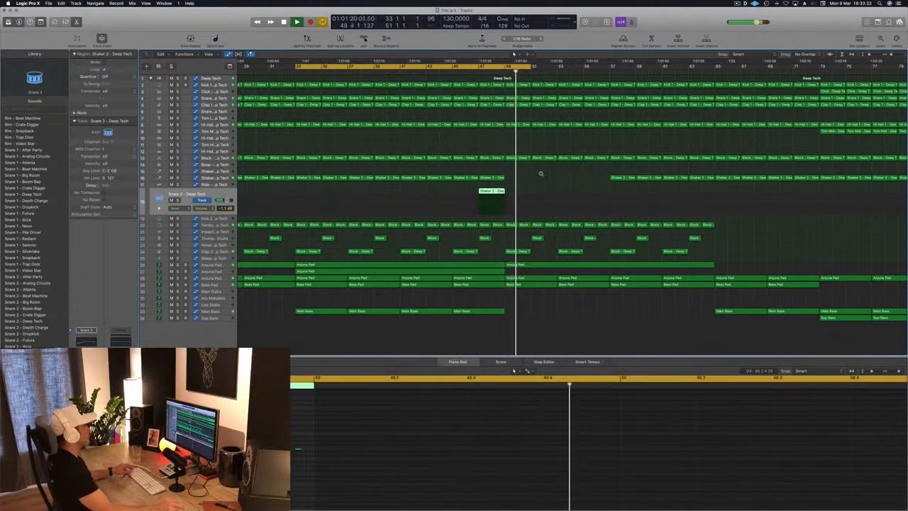
Step: Move the four Tom Mid regions from bar 73 to bar 41 and play them back in the mix
key(super+Left)
key(super+Left)
key(super+Left)
key(super+Left)
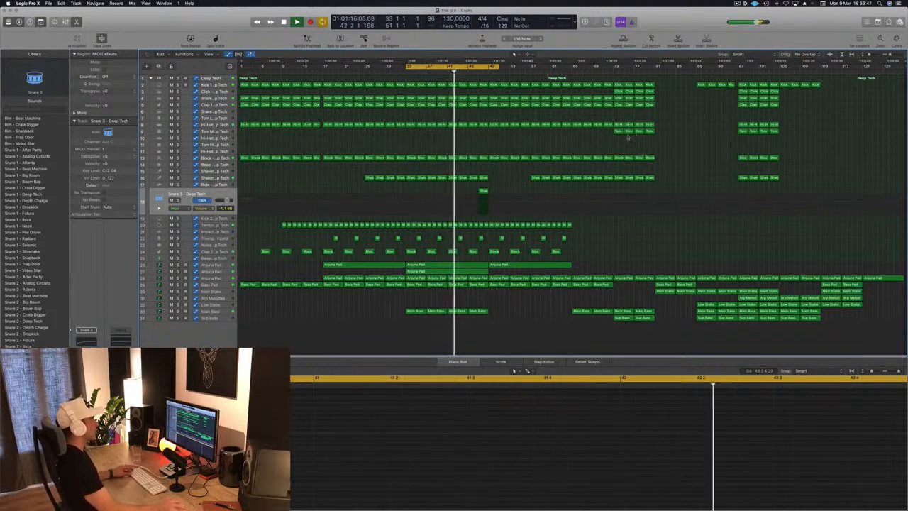
drag(607, 137, 456, 136)
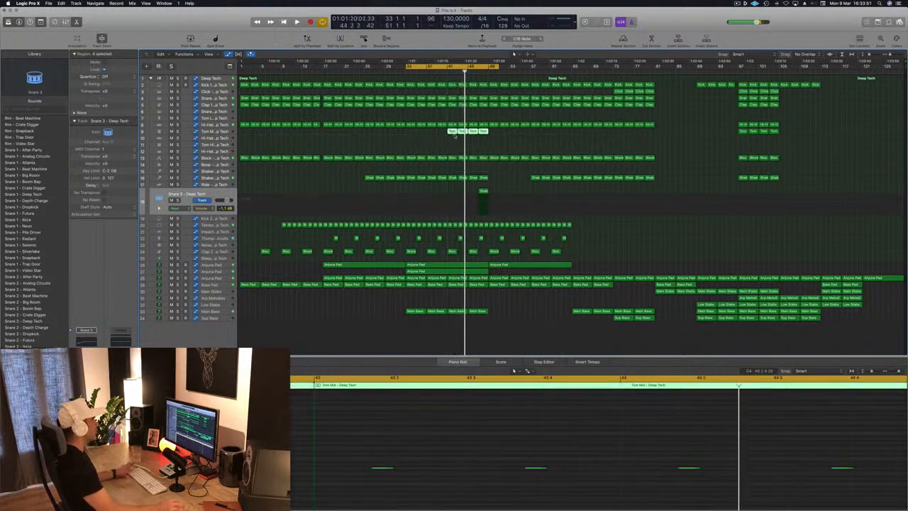
click(402, 154)
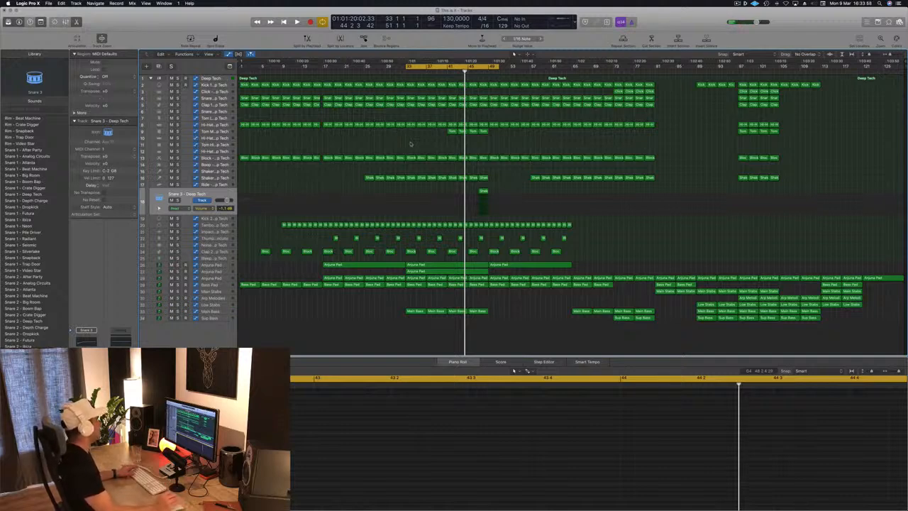
key(space)
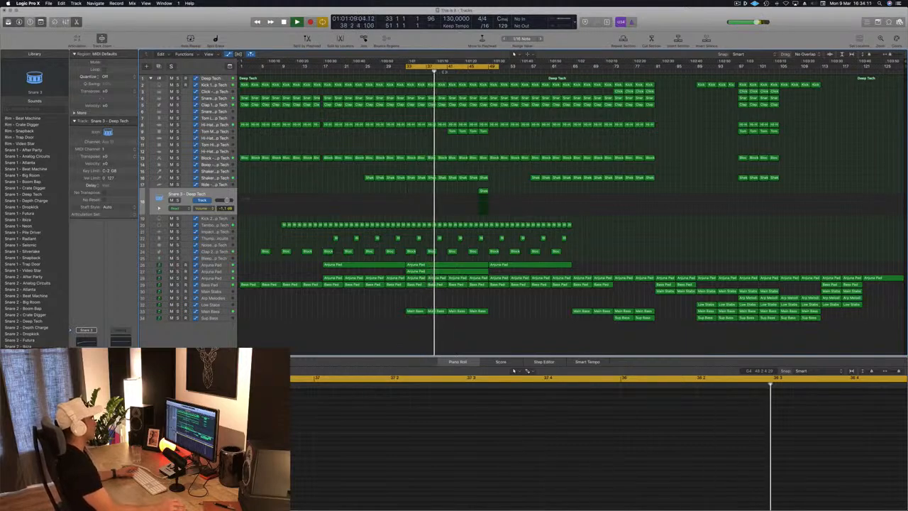
click(221, 132)
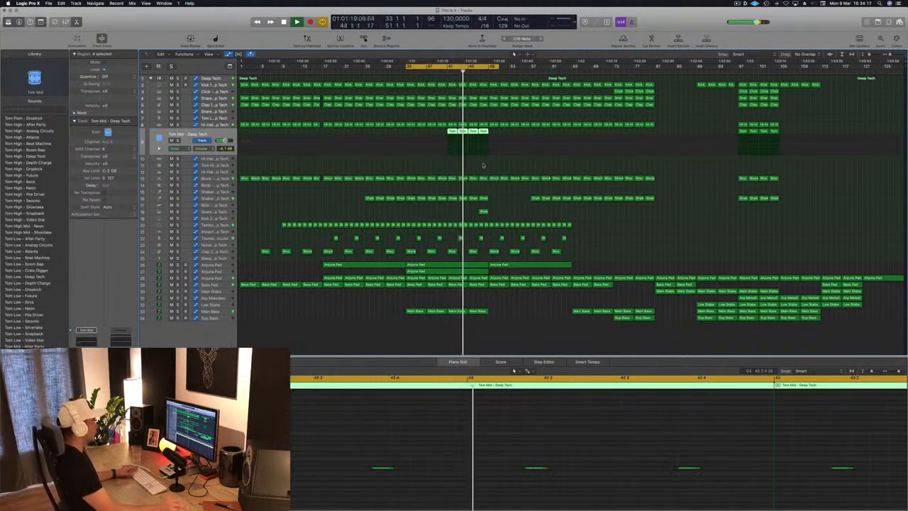
click(444, 164)
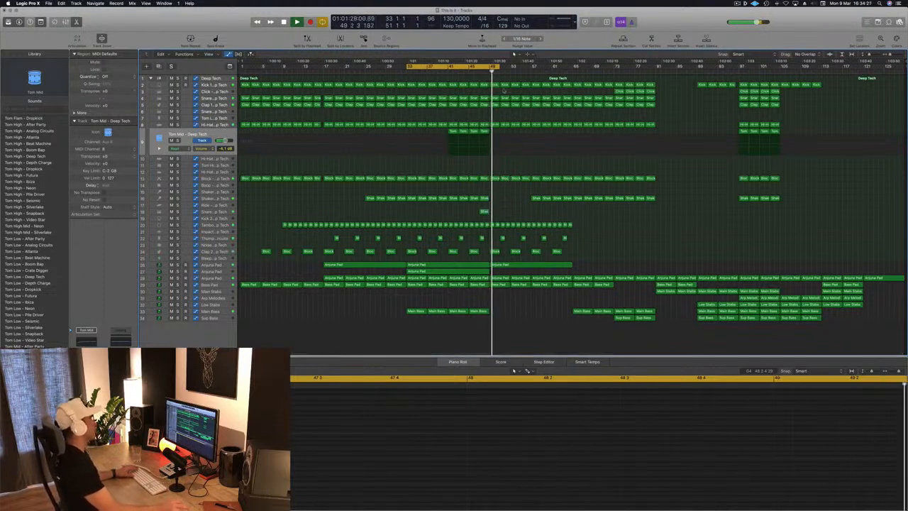
Step: Shift the cycle start to bar 47 and load the Snare 1 - Big Room sound on the Snare 3 track
click(477, 72)
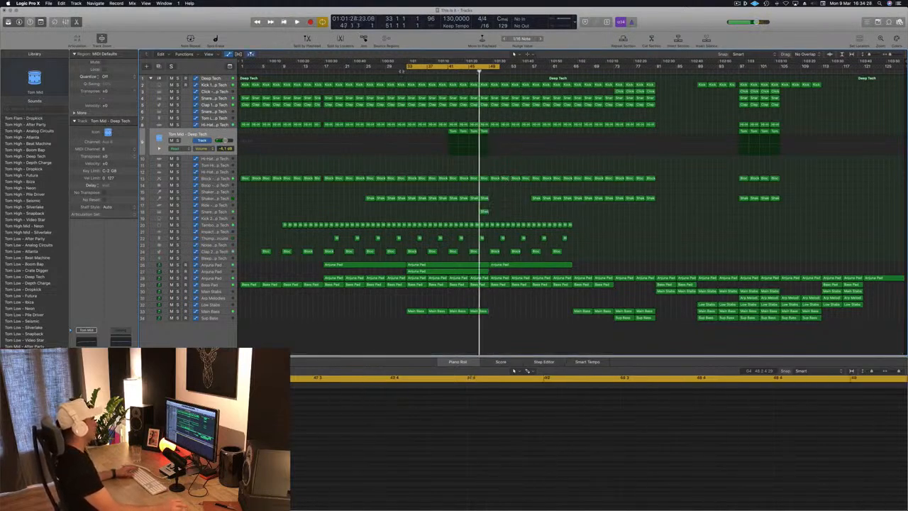
drag(406, 67, 480, 67)
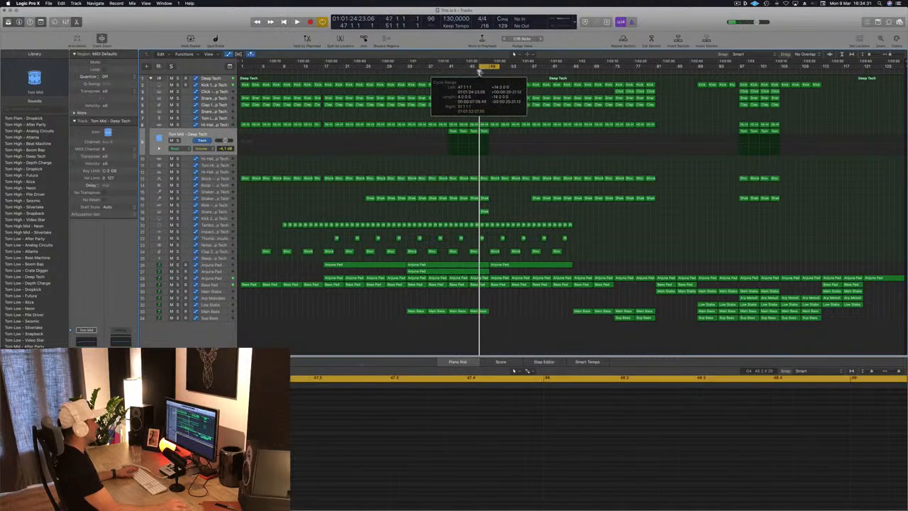
key(space)
key(space)
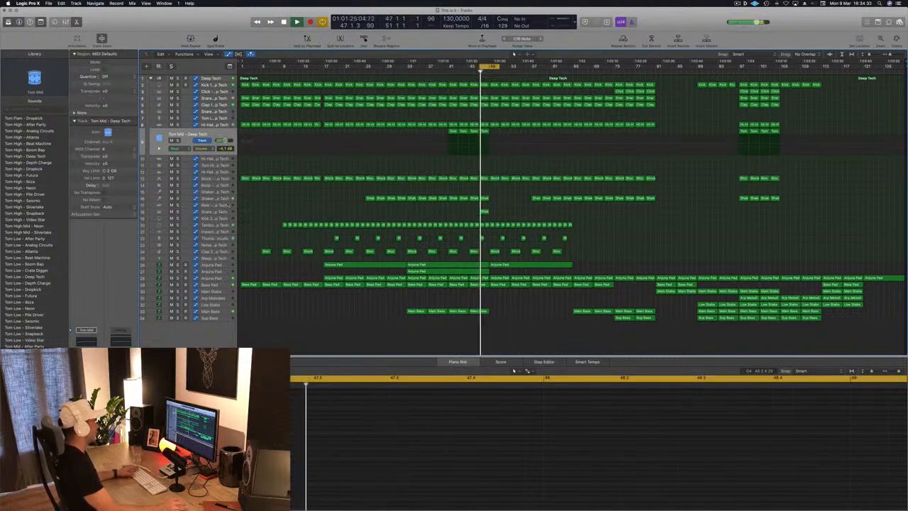
click(229, 205)
key(Down)
key(space)
key(space)
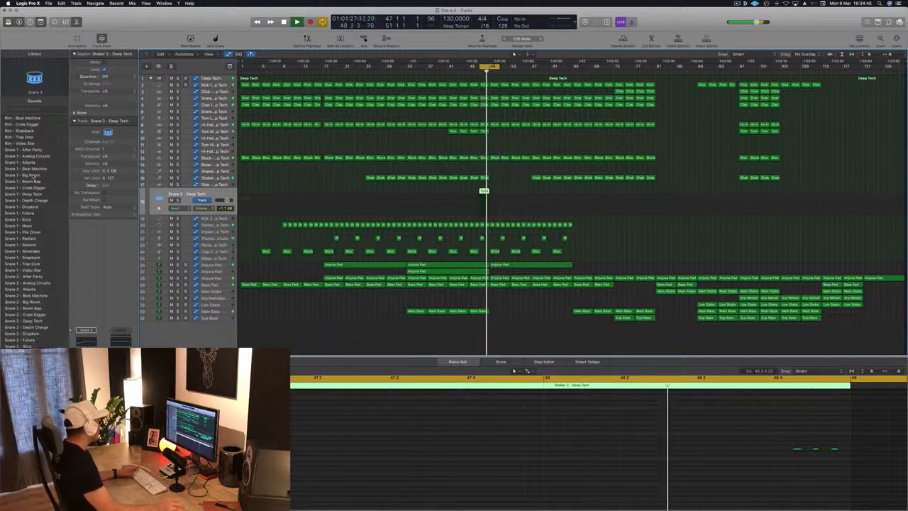
click(32, 175)
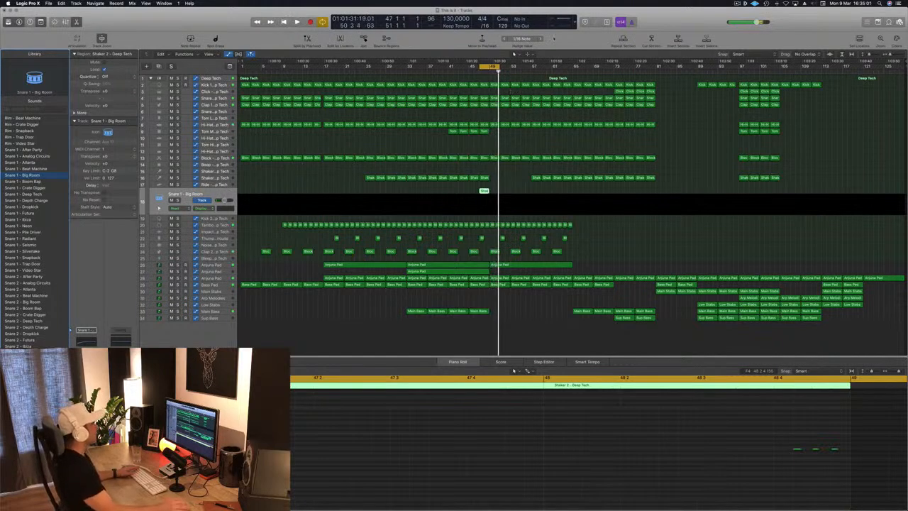
Step: Move the cycle range to bars 49 to 53, then play the section before bar 33 and the transition at bar 49
drag(493, 67, 503, 69)
key(space)
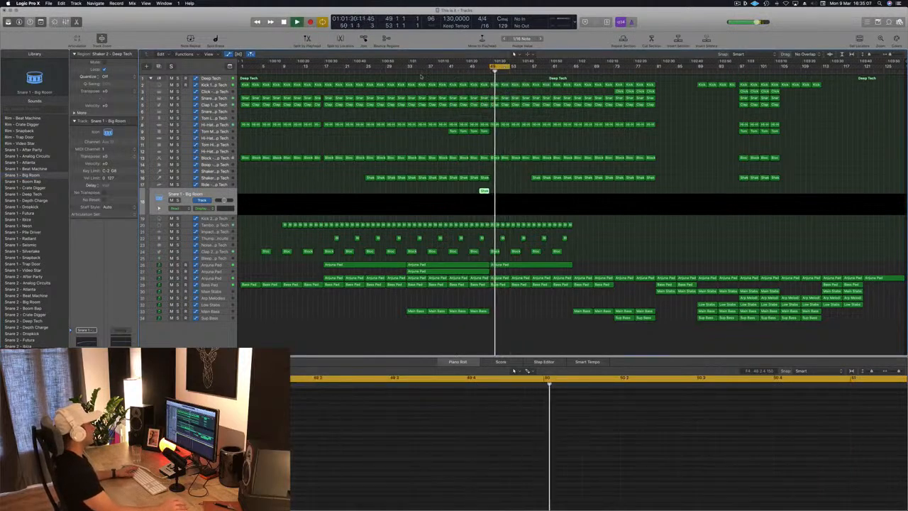
click(398, 71)
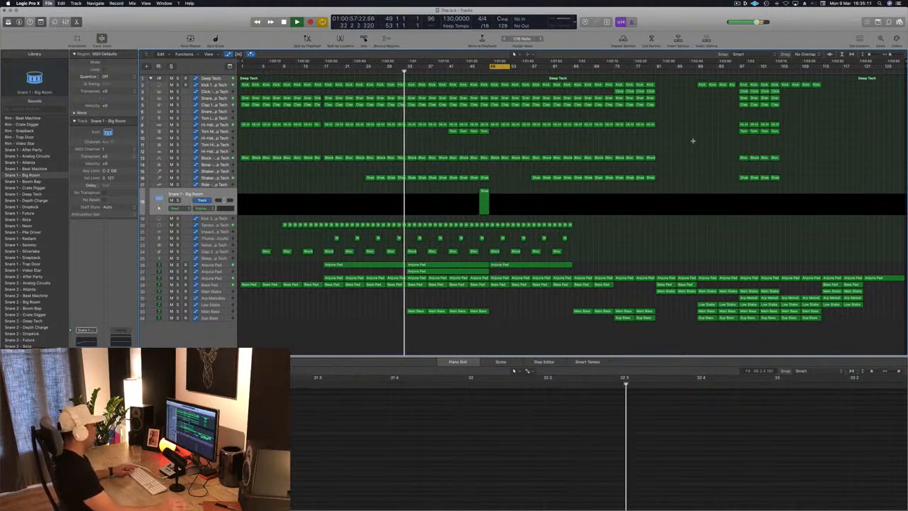
click(222, 219)
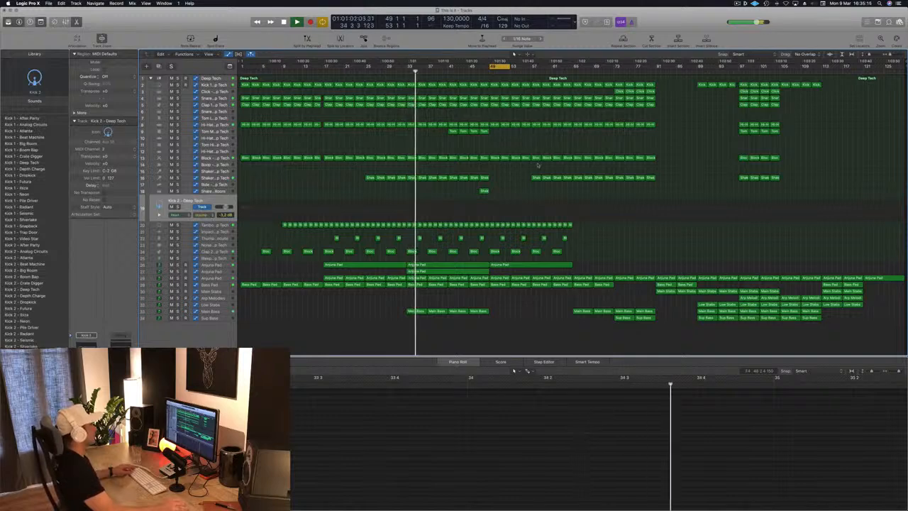
click(488, 73)
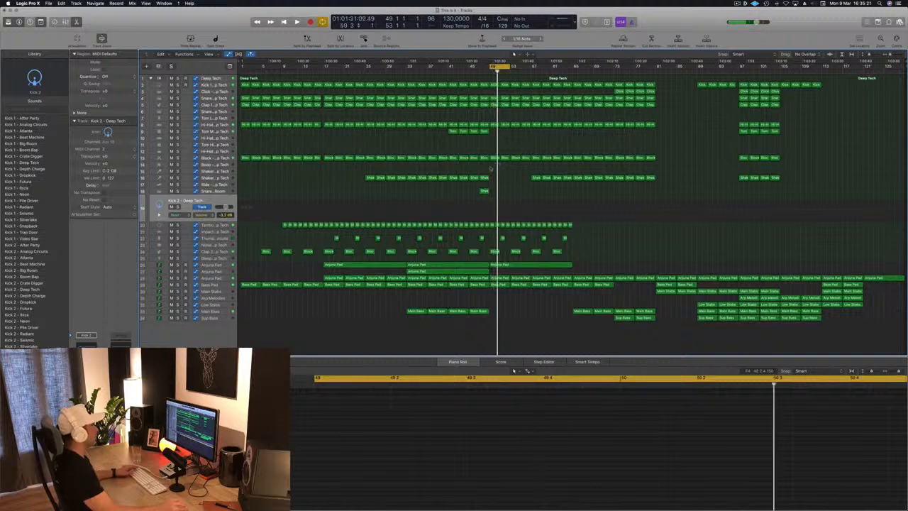
Step: Delete the snare, clap, hi-hat, block and tambourine regions between bars 49 and 57, and play the thinned-out section
key(space)
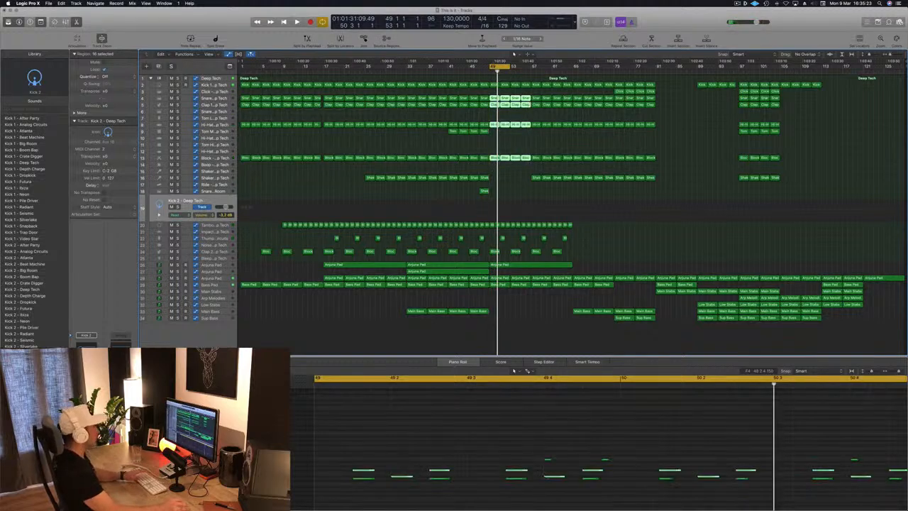
key(Delete)
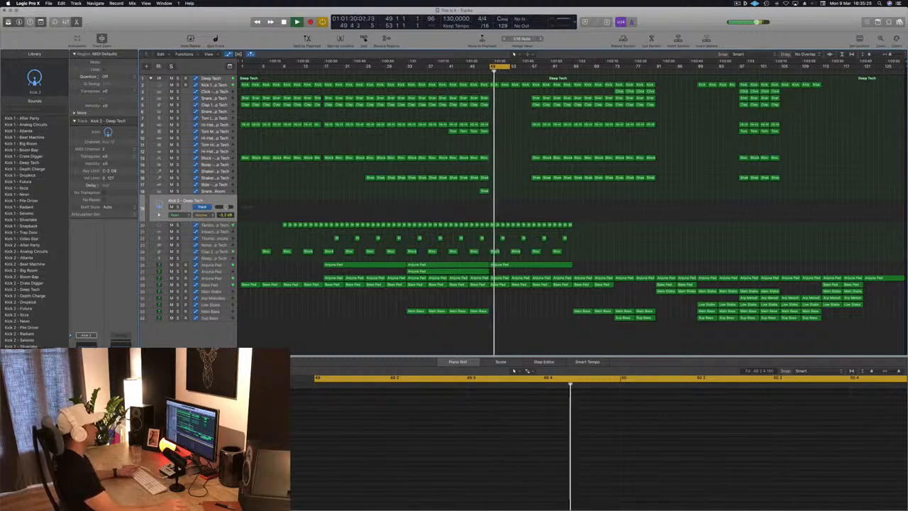
click(490, 225)
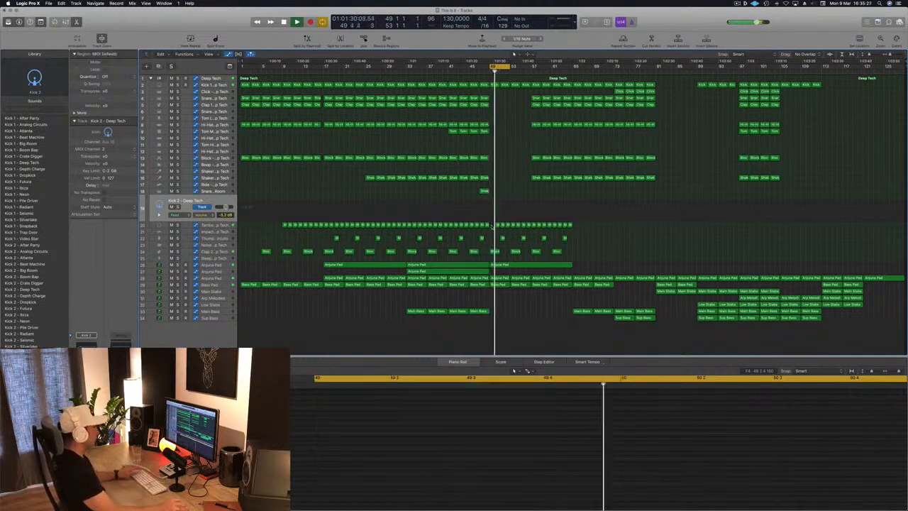
drag(497, 224, 529, 227)
key(Delete)
key(space)
key(space)
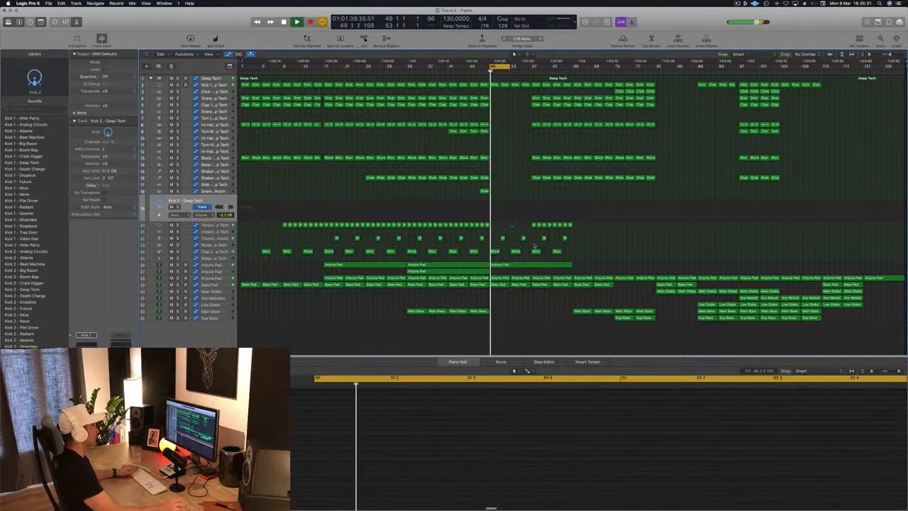
key(space)
key(space)
Step: Delete the Anjuna Pad riser at bar 49 and the lower Anjuna Pad and Bass Pad regions between bars 49 and 65
click(548, 265)
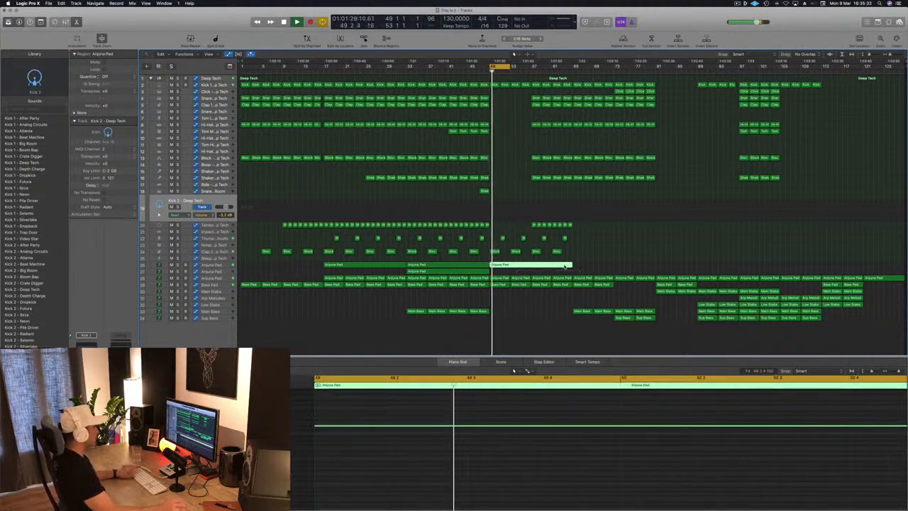
key(Delete)
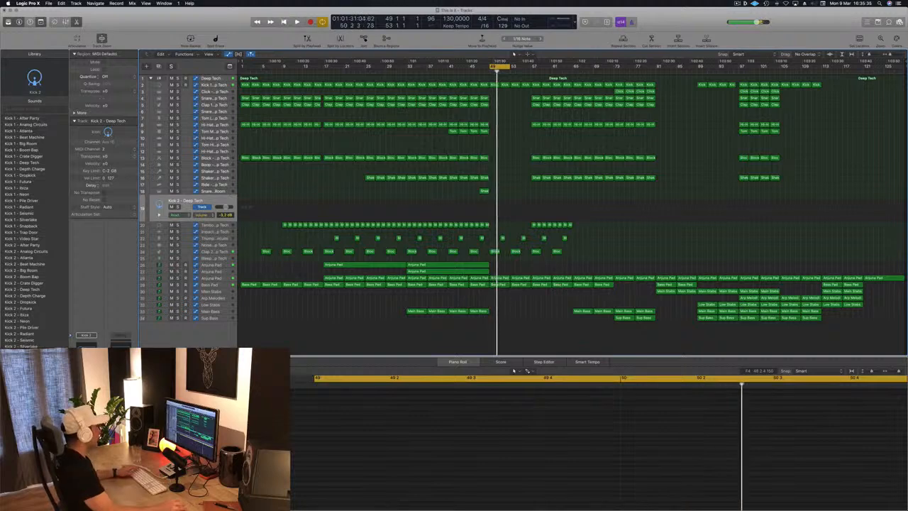
click(219, 280)
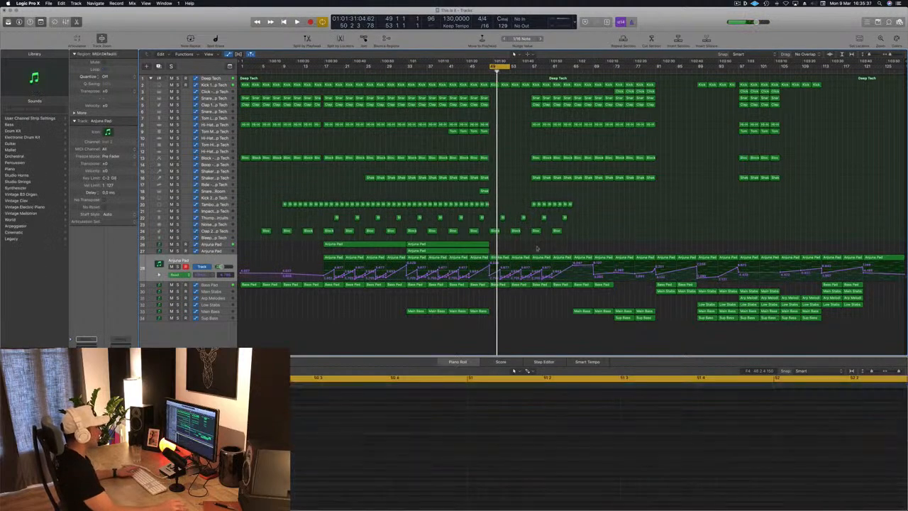
key(Delete)
drag(568, 289, 567, 285)
key(Delete)
Step: Copy two Anjuna Pad, Bass Pad and Main Bass regions from bar 65 and two Sup Bass regions from bar 73 to bar 49
drag(578, 246, 599, 286)
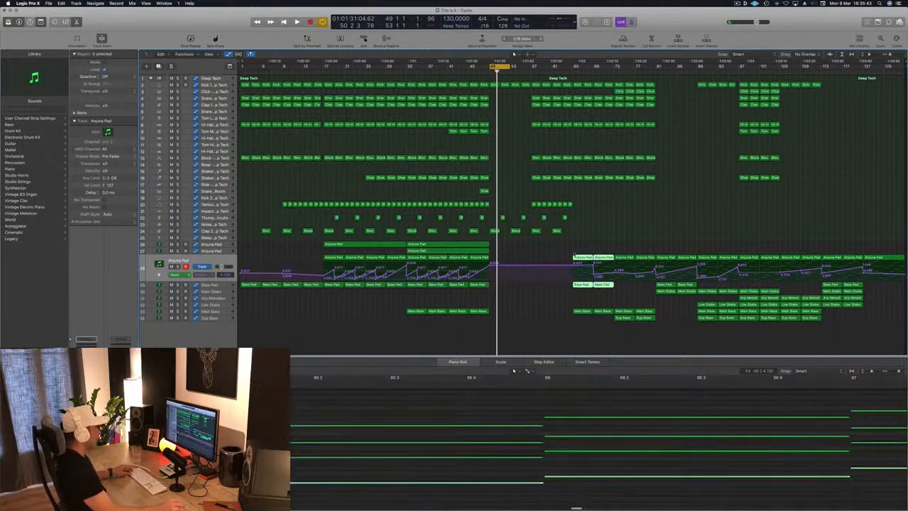
drag(575, 258, 501, 263)
click(588, 312)
drag(579, 312, 498, 319)
click(622, 317)
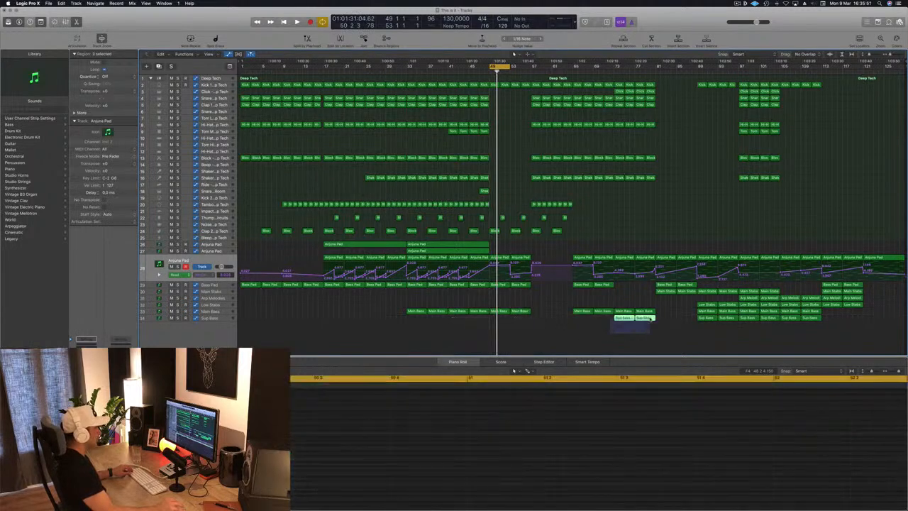
drag(622, 317, 497, 319)
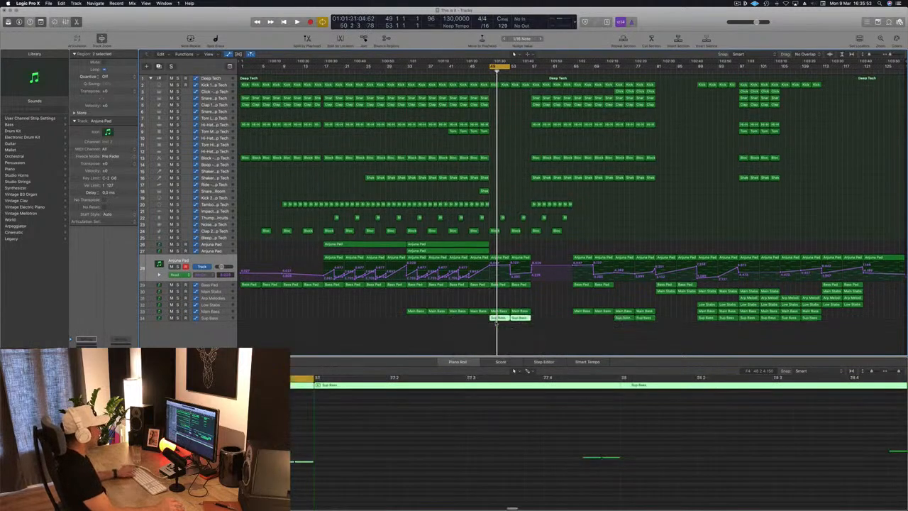
Step: Lower the Anjuna Pad automation at bar 49 so it ramps up towards bar 53, and play it back
key(space)
alt+scroll(504, 156, up, 5)
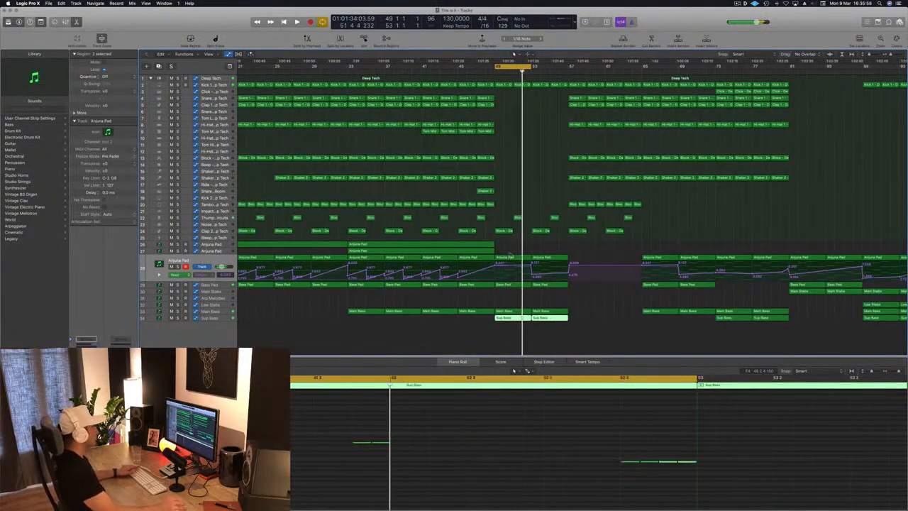
click(499, 264)
drag(497, 277, 496, 278)
key(space)
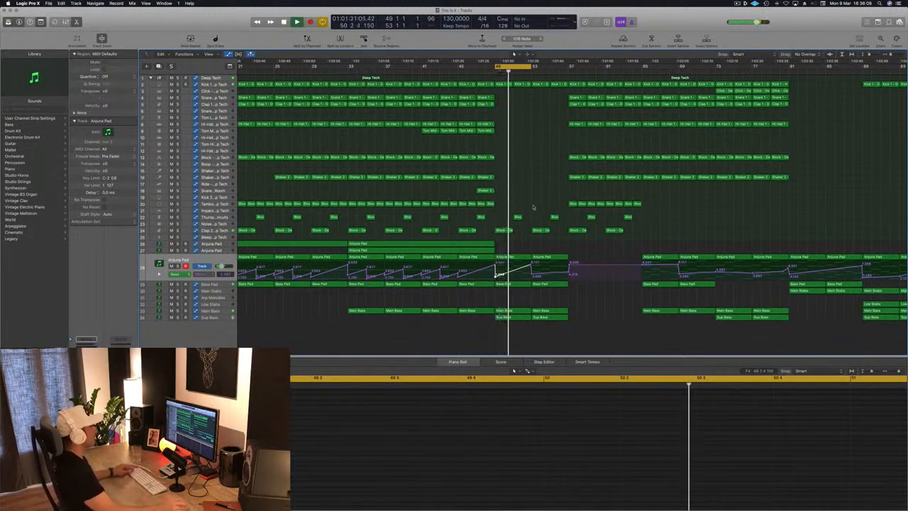
Step: Adjust the Main Bass filter cutoff automation point just before bar 49 and play it back
click(221, 313)
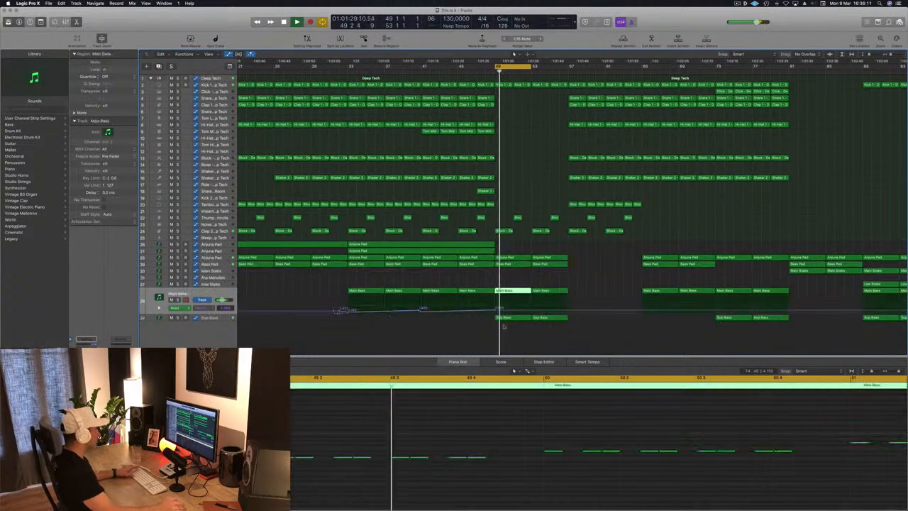
drag(495, 309, 499, 309)
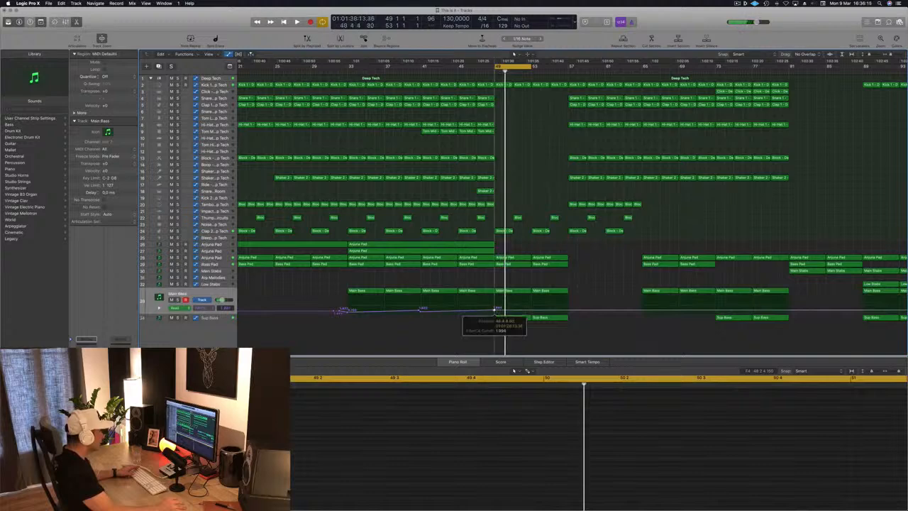
key(space)
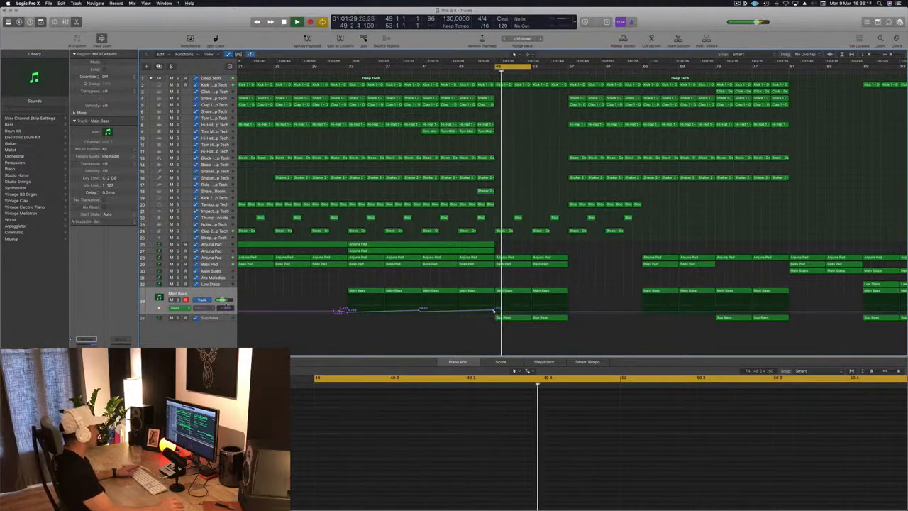
Step: Open the Channel EQ of the Sup Bass track and inspect its frequency spectrum during playback
click(502, 317)
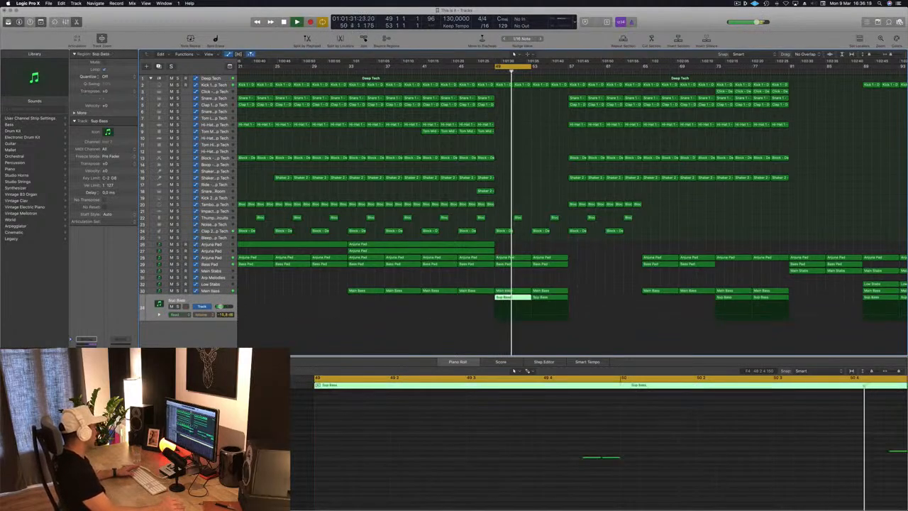
click(86, 352)
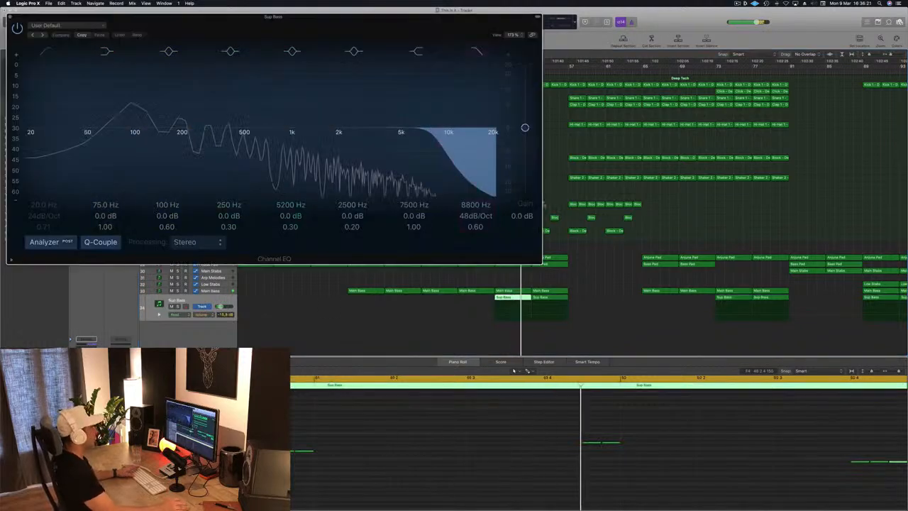
click(559, 181)
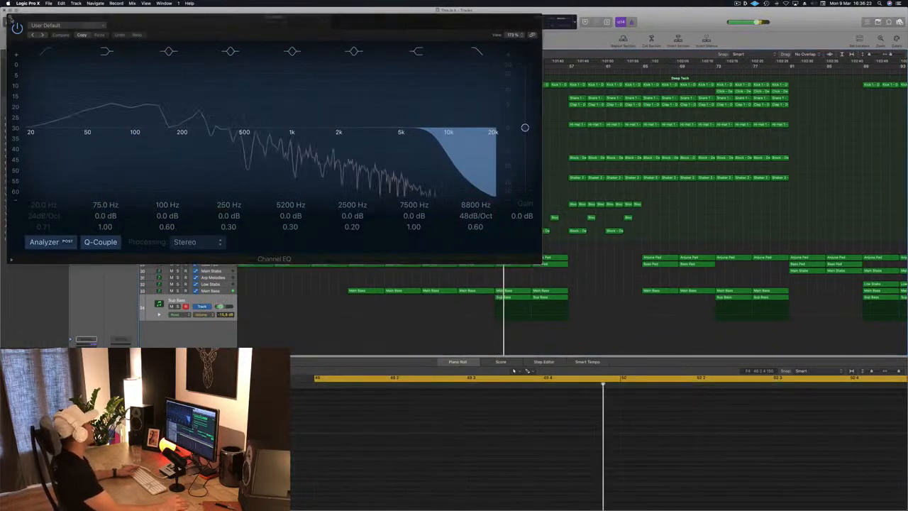
Step: Close the Channel EQ and delete the two Thump regions between bars 49 and 57 while playing the section
click(10, 17)
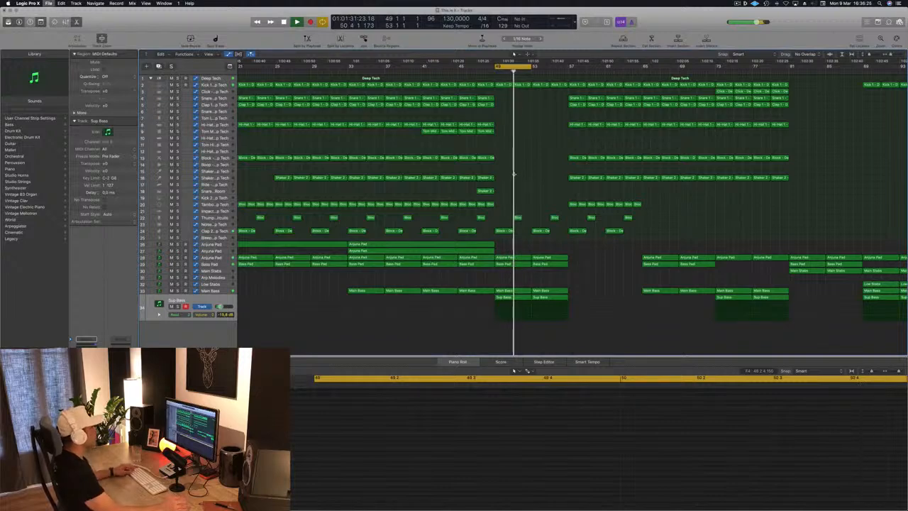
scroll(513, 195, up, 1)
key(space)
key(space)
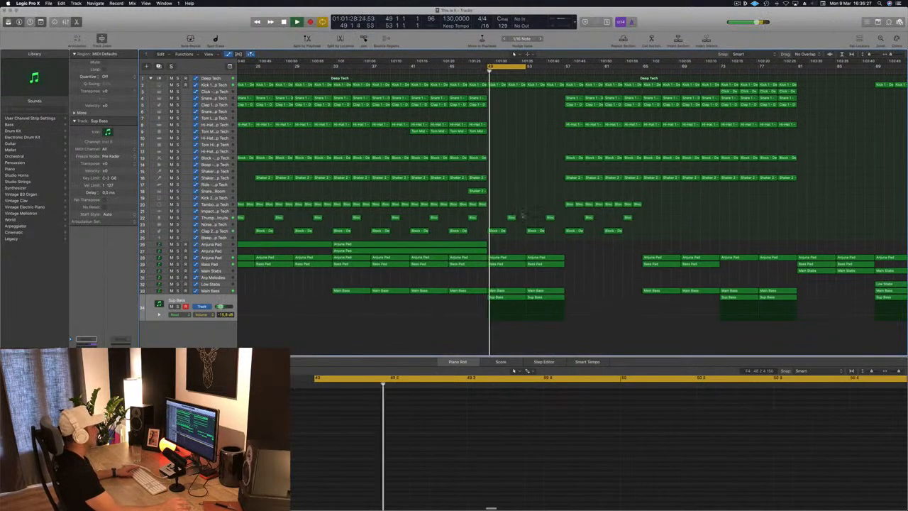
key(Delete)
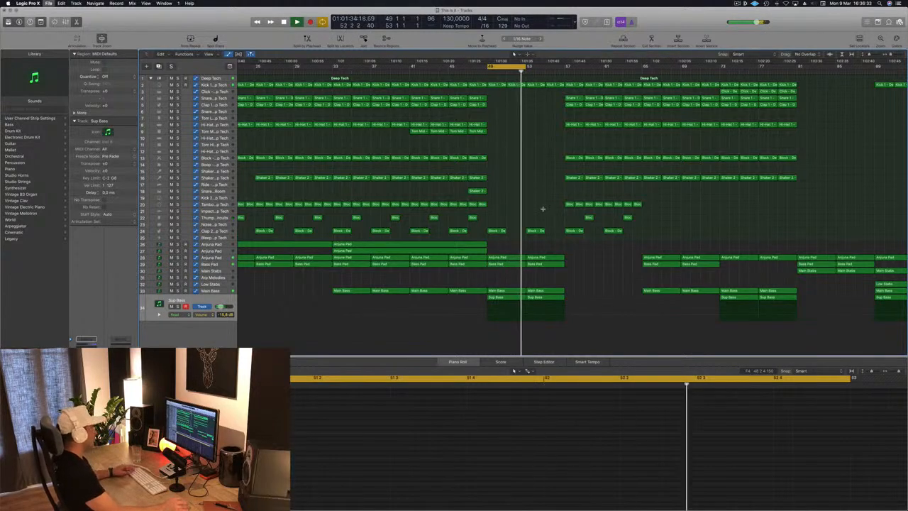
scroll(542, 209, down, 1)
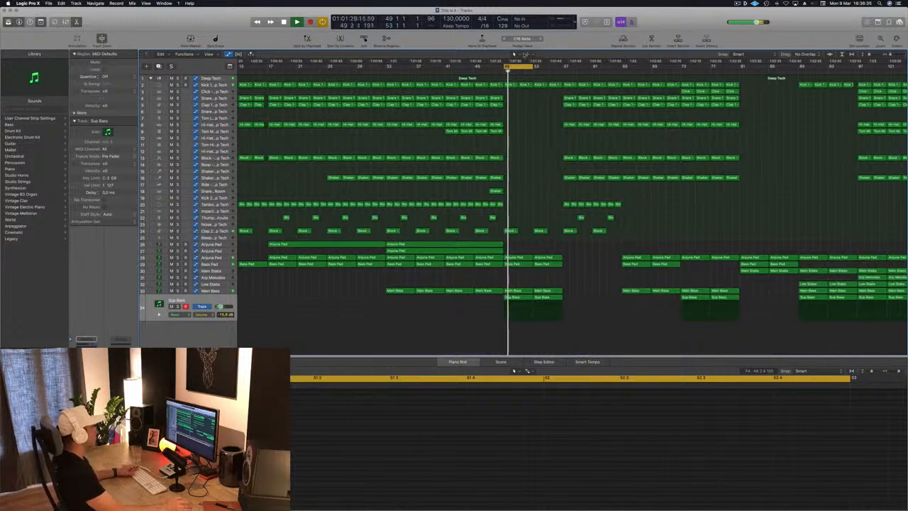
Step: Extend the cycle range to bars 49–57 and reshape the Anjuna Pad automation so it falls gradually from bar 53 to bar 57
drag(532, 66, 562, 67)
key(space)
key(space)
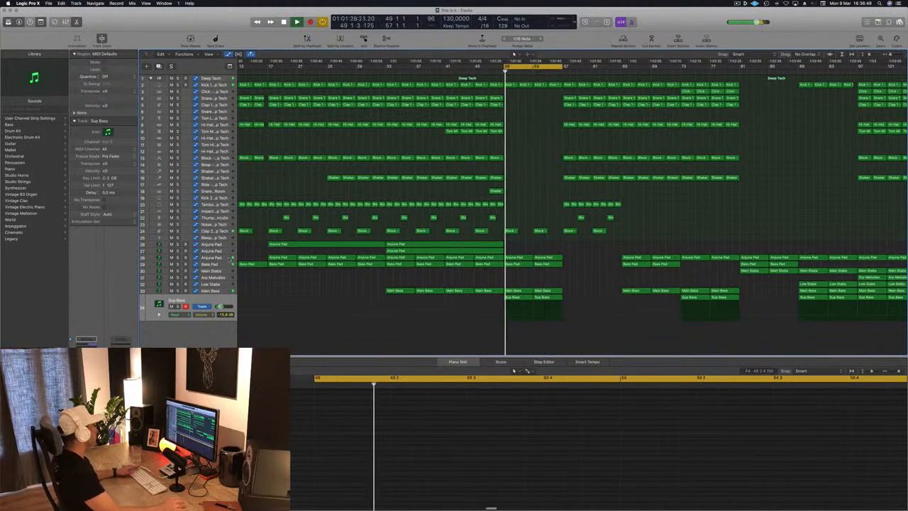
click(548, 257)
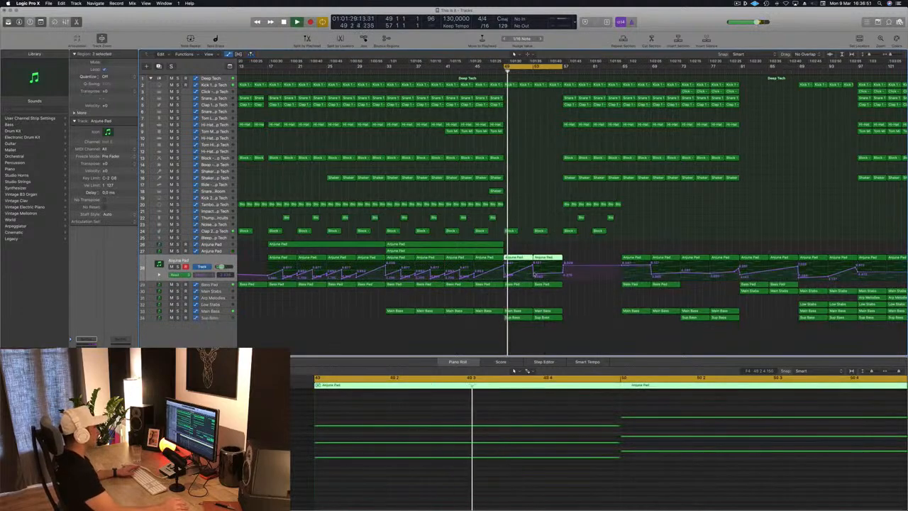
click(535, 274)
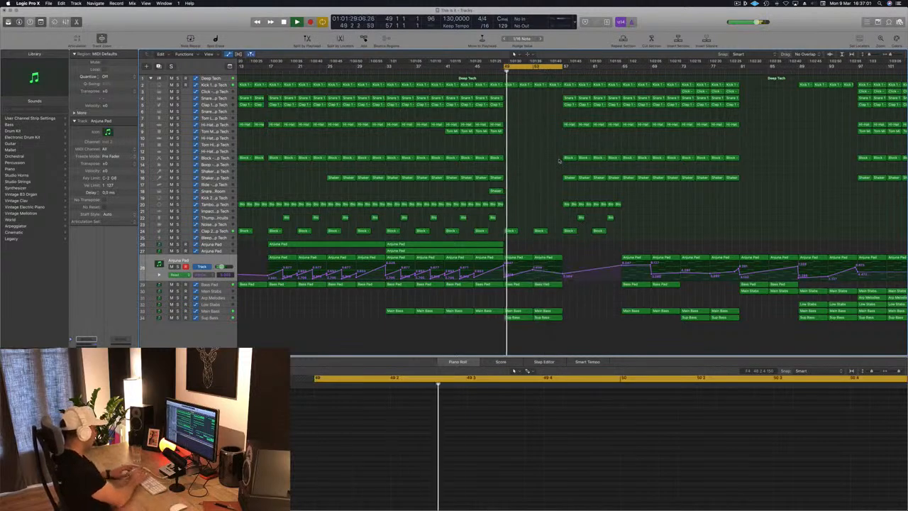
Step: Repeat the section between bars 49 and 57 three times so it runs until bar 81
key(ctrl+super+r)
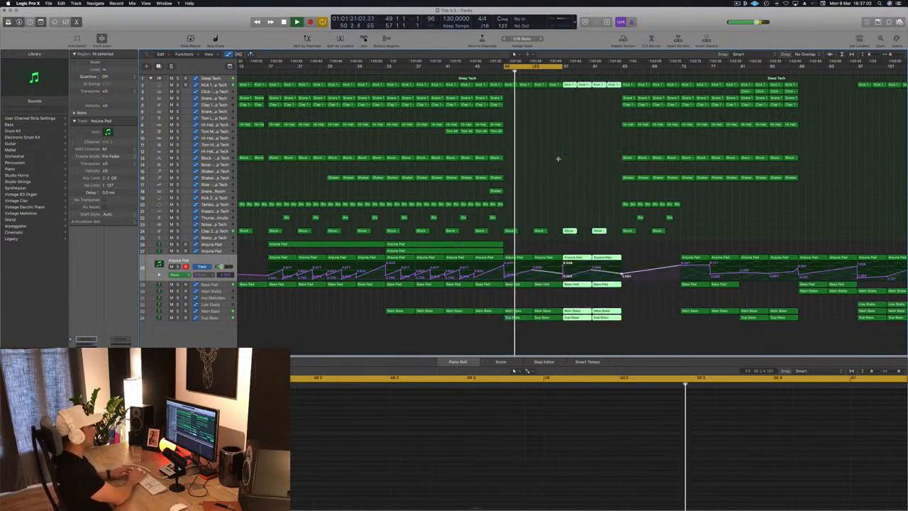
key(ctrl+super+r)
key(ctrl+super+r)
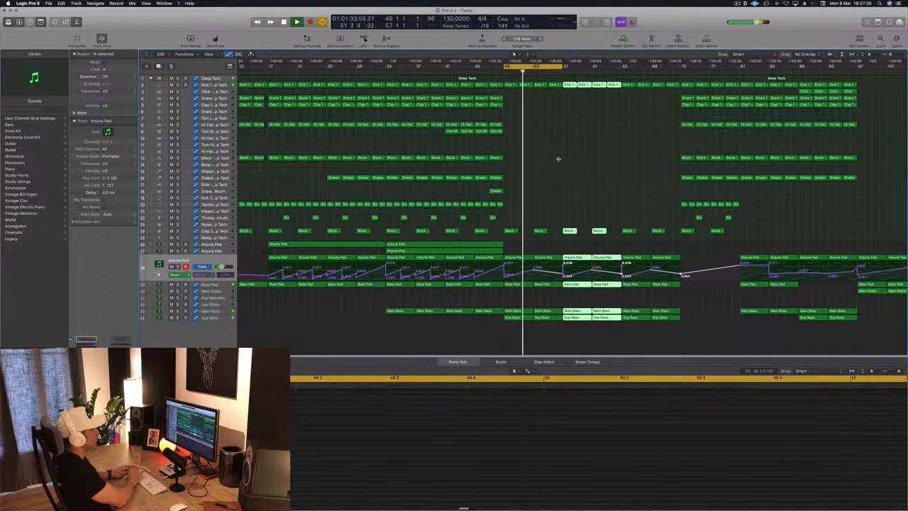
click(558, 162)
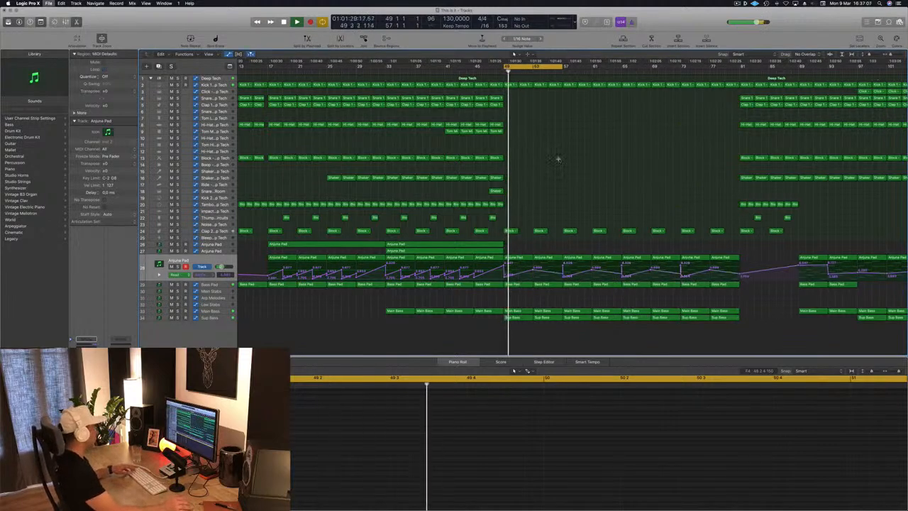
Step: Duplicate the Arp Melodies track and move the Arp Melodies region from bar 121 to bar 49 on the new track
key(z)
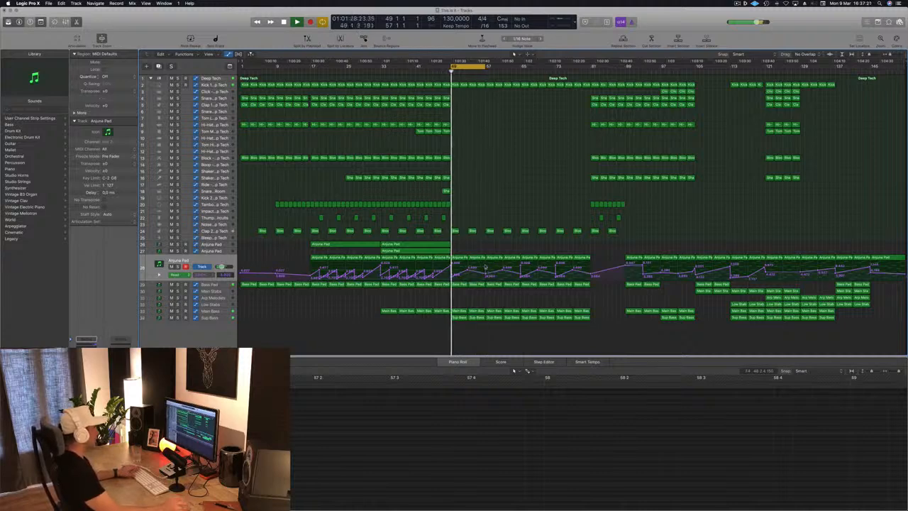
click(705, 291)
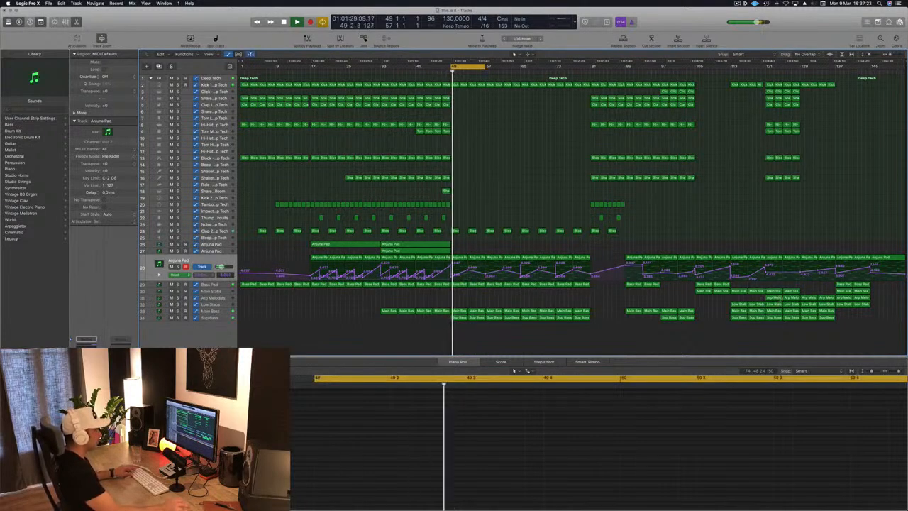
click(771, 298)
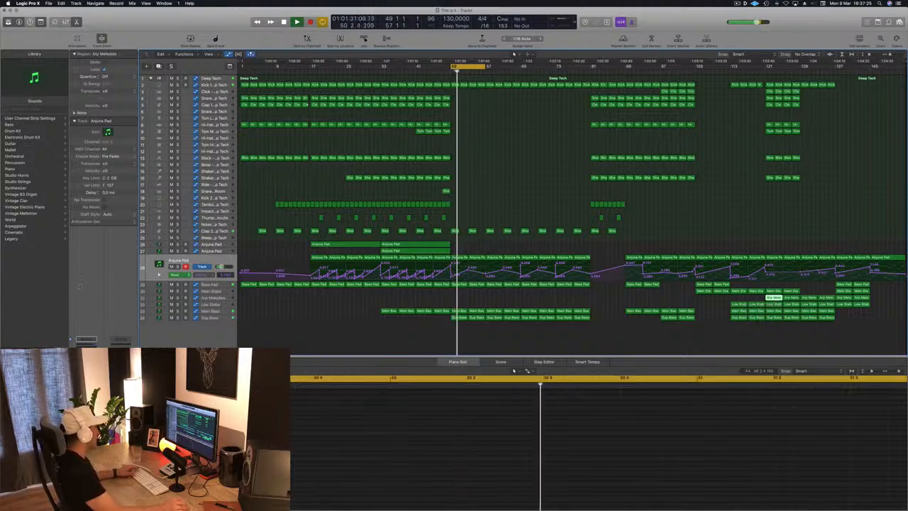
click(212, 298)
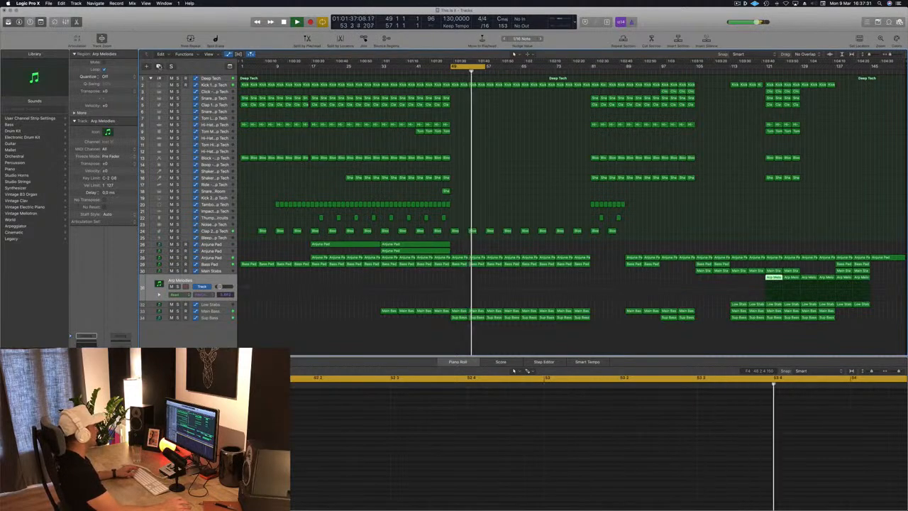
key(super+d)
drag(771, 277, 459, 289)
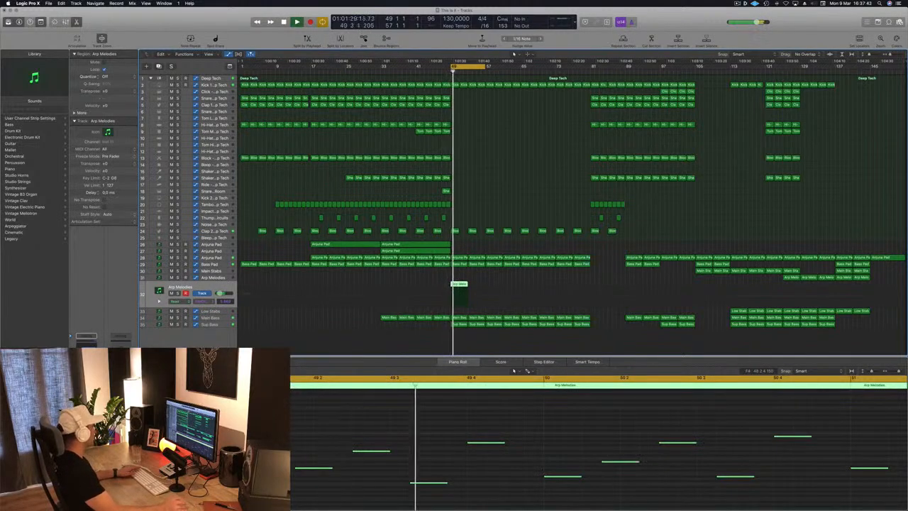
Step: Open the Sylenth1 instrument of the new Arp Melodies track and adjust its filter cutoff during playback
click(86, 369)
drag(142, 16, 644, 116)
key(space)
key(space)
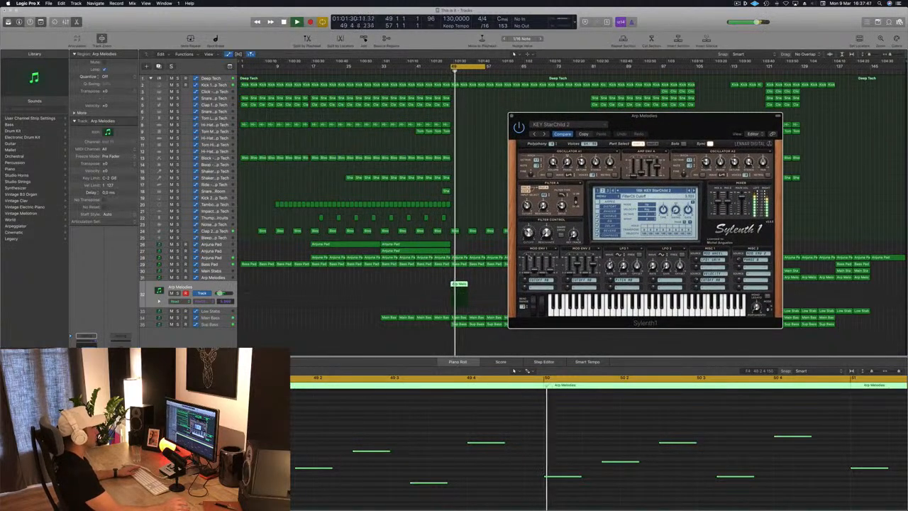
drag(529, 116, 610, 126)
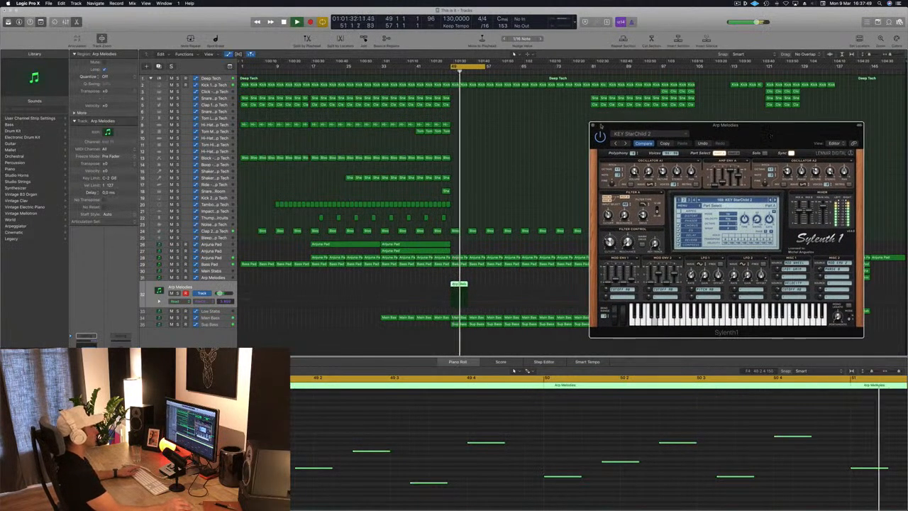
click(594, 126)
key(space)
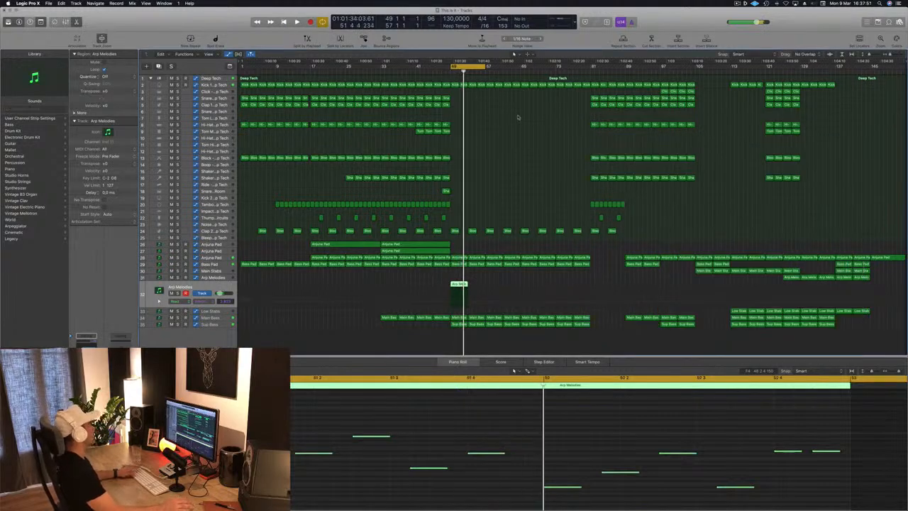
Step: Repeat the Arp Melodies region on the new track so it fills bars 49 to 81
key(space)
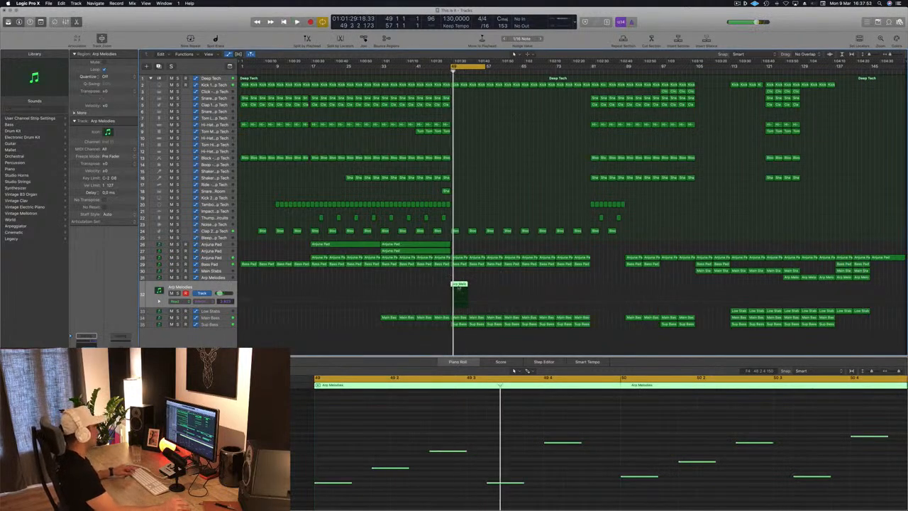
key(super+r)
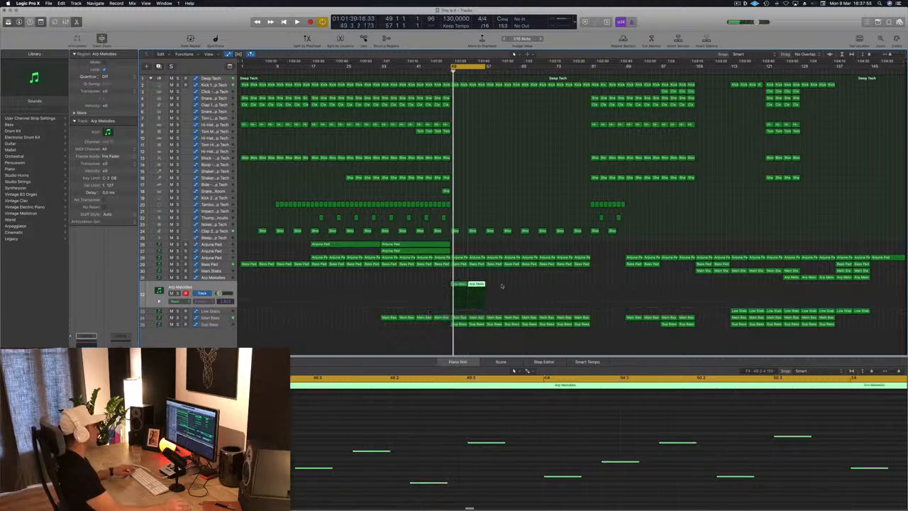
drag(476, 290, 527, 288)
click(457, 285)
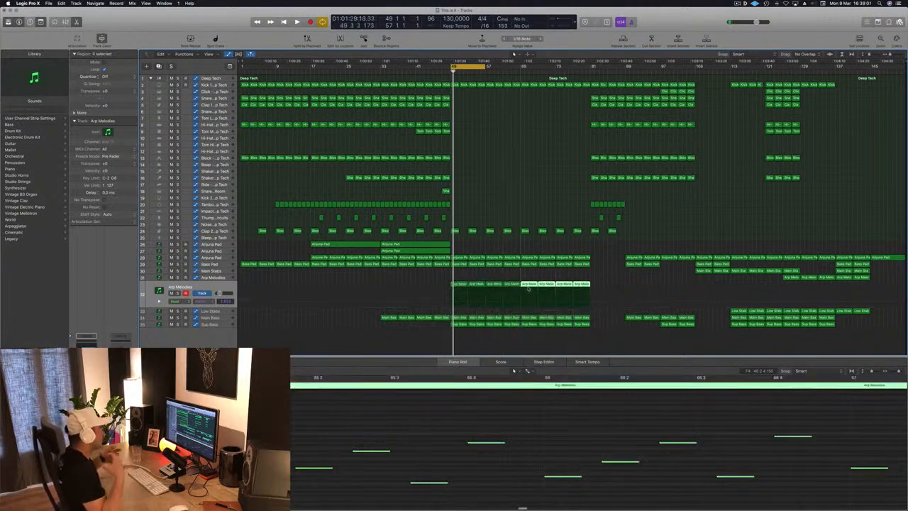
Step: Record Sylenth1's Filter A Cutoff automation in Touch mode at bar 49 on the new Arp Melodies track and clean up its starting points
click(527, 197)
key(space)
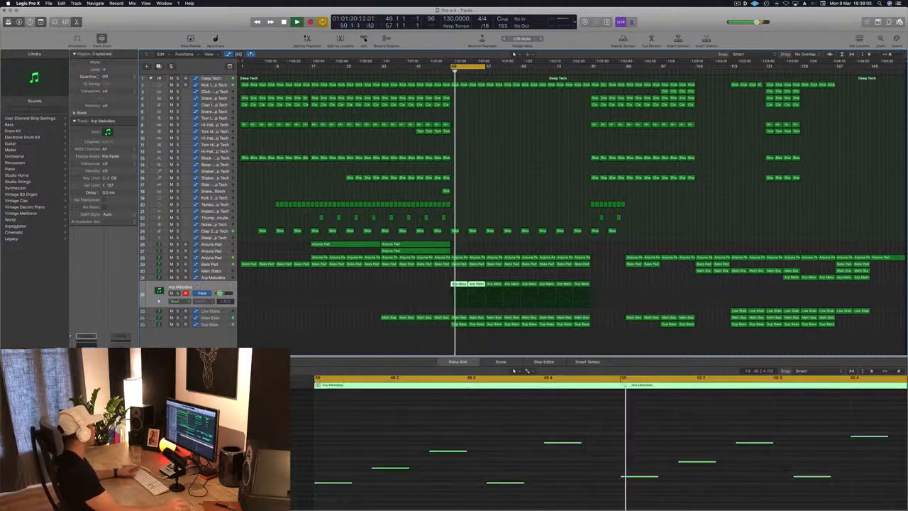
key(space)
key(space)
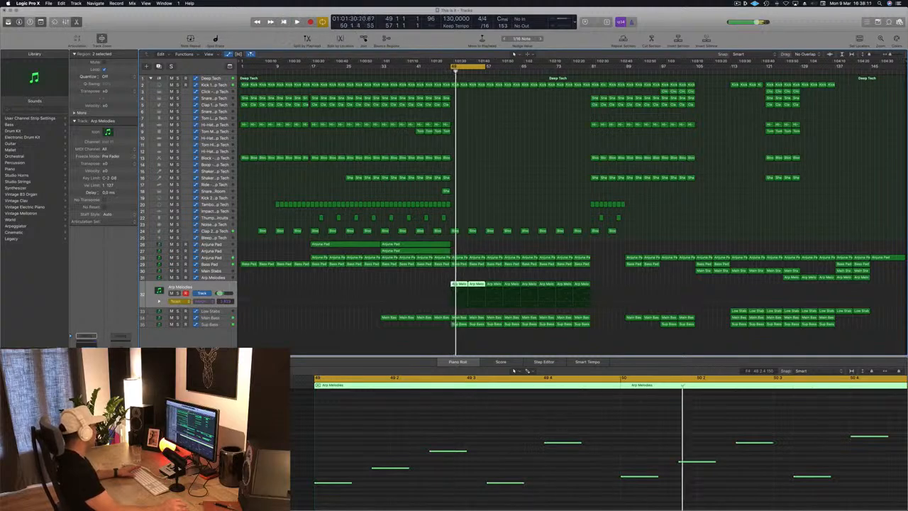
key(v)
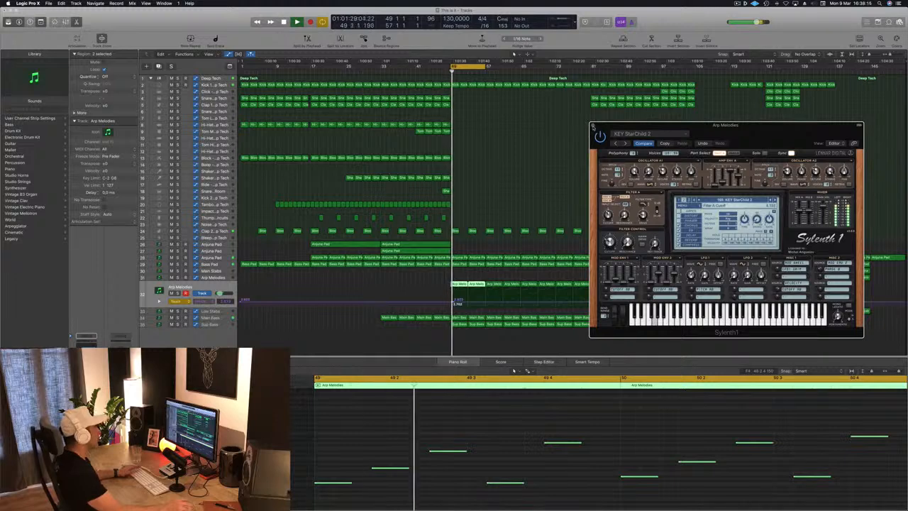
key(v)
click(454, 304)
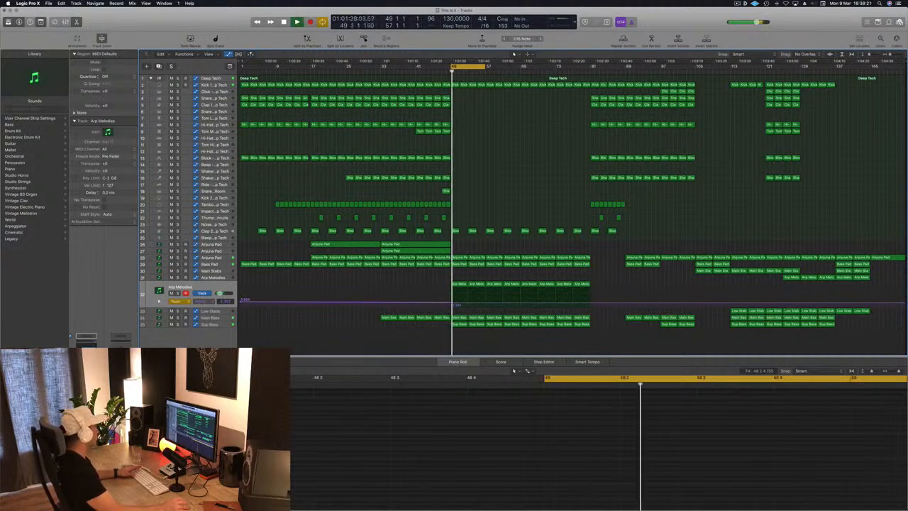
Step: Set the Arp Melodies track's automation mode to Read and shape its automation curve to rise from bar 49 to bar 57
click(176, 300)
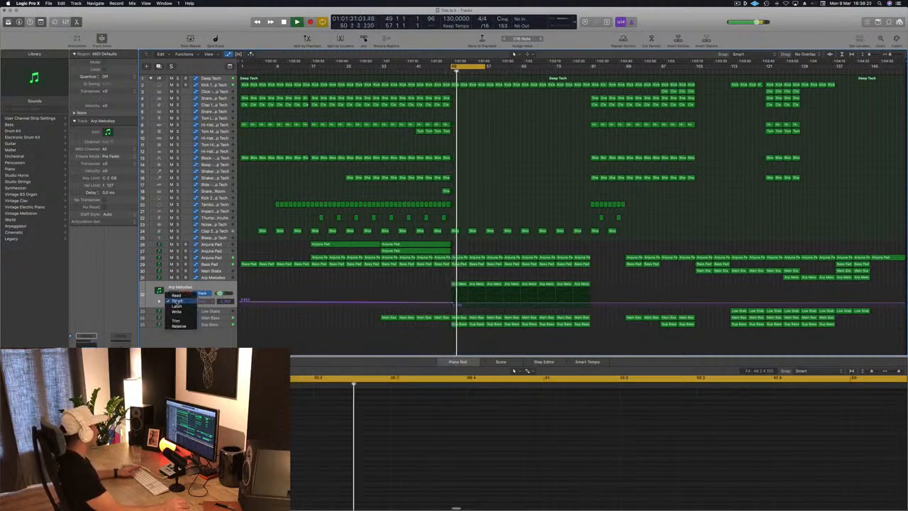
click(178, 295)
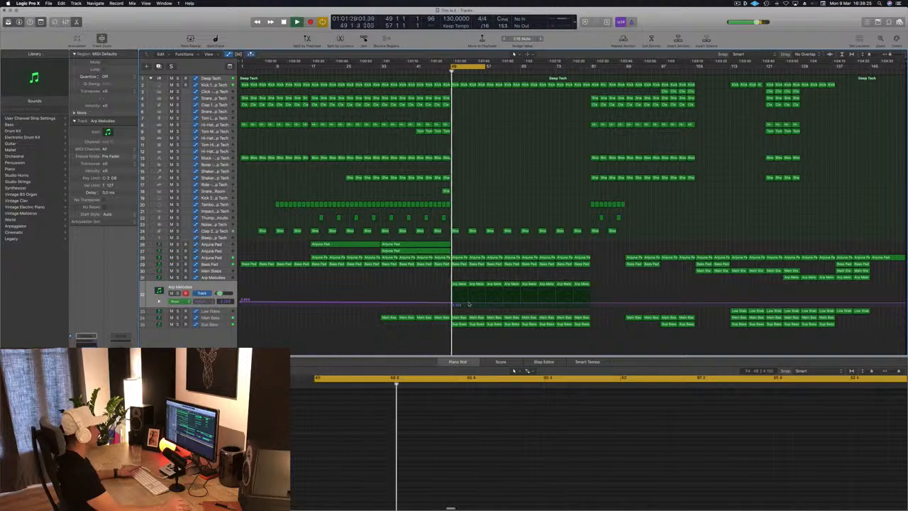
click(468, 303)
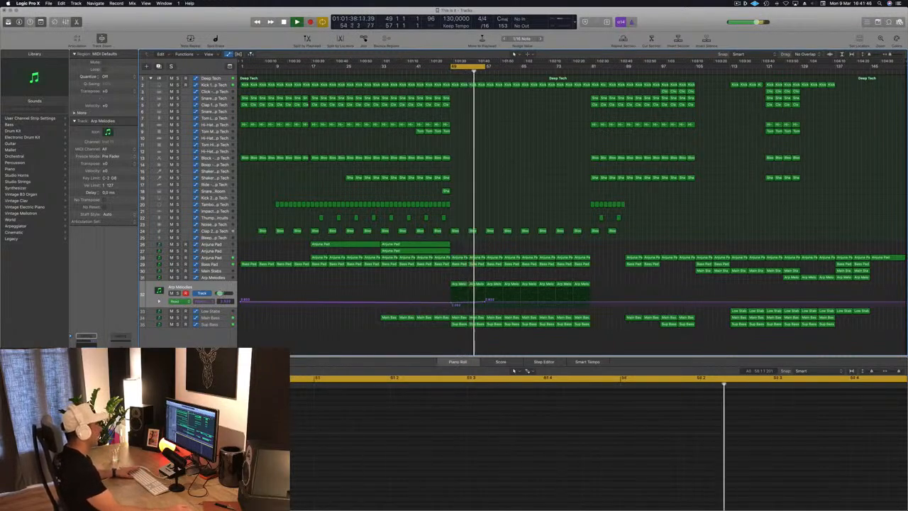
Step: Extend the cycle range so that it ends at bar 65
drag(486, 72, 515, 144)
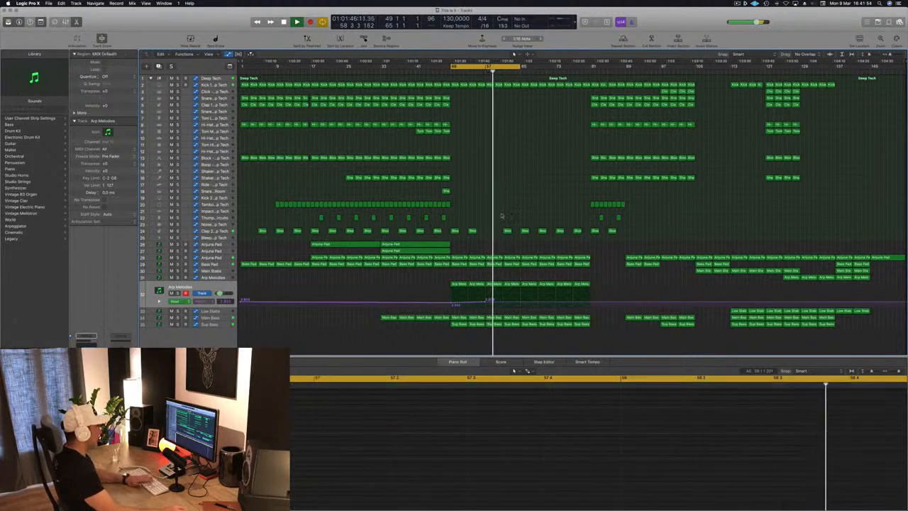
key(super+BackSpace)
click(499, 158)
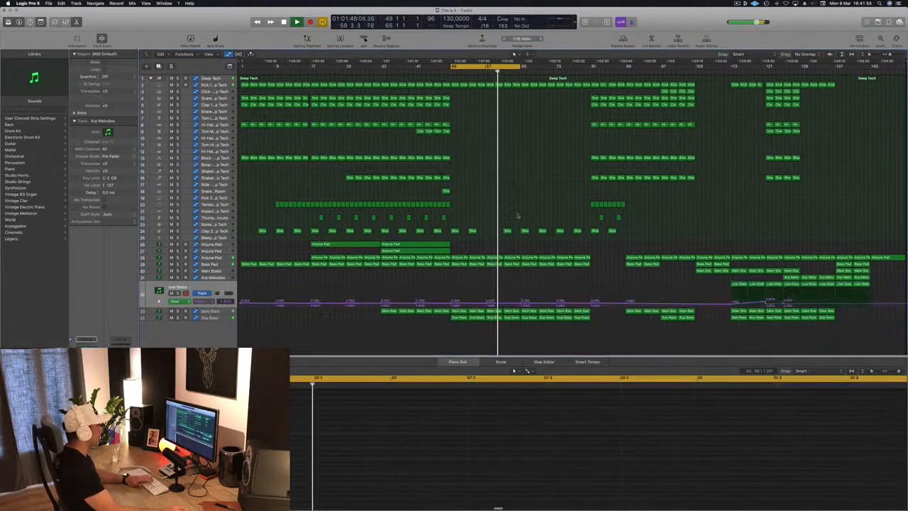
key(super+z)
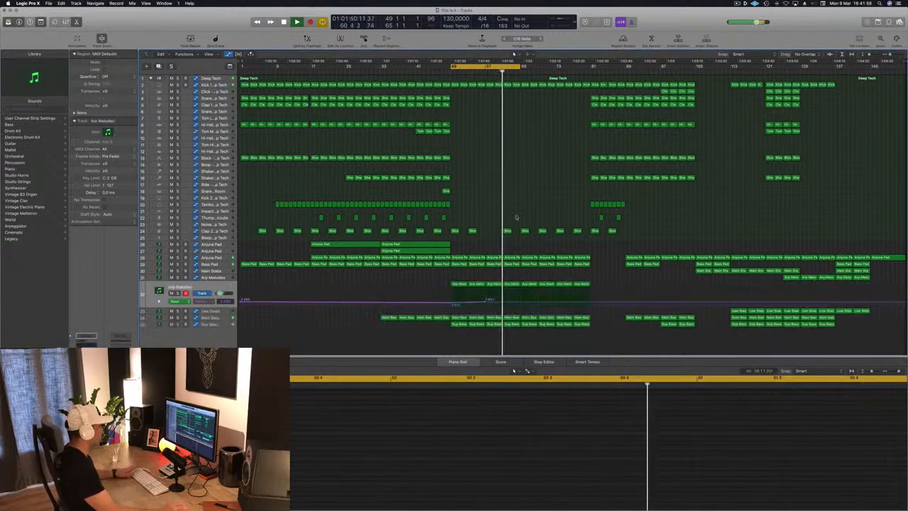
Step: Delete the Clap 2 regions at bars 61 and 65
click(507, 231)
key(BackSpace)
click(524, 232)
key(BackSpace)
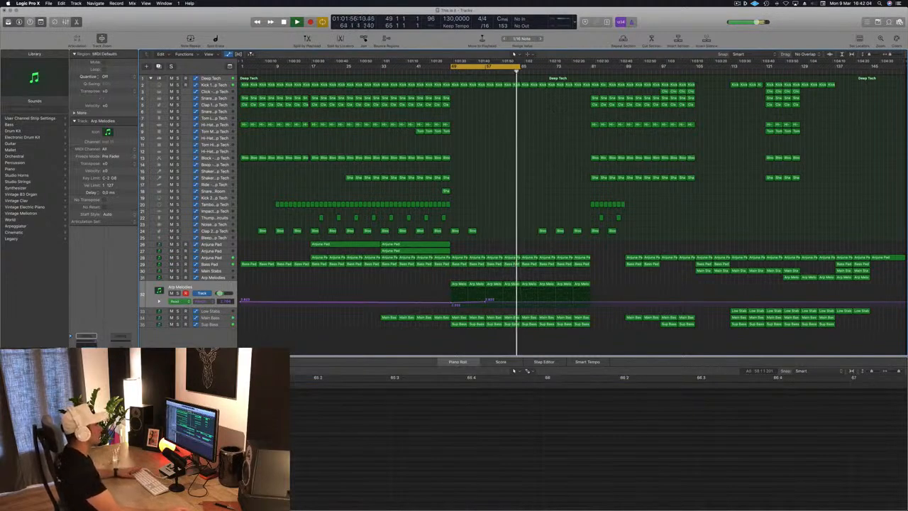
Step: Delete the Kick 1 regions from bar 65 to bar 81 and extend the cycle range to bar 81
click(527, 85)
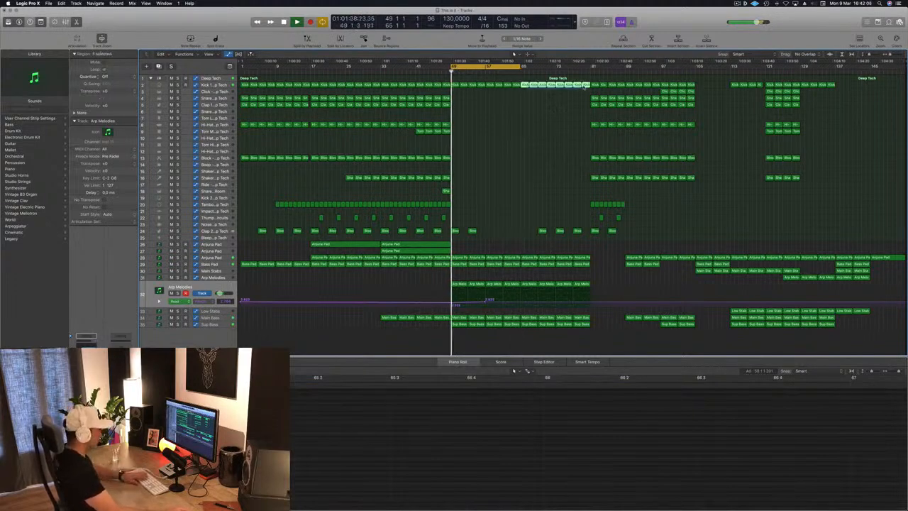
key(BackSpace)
drag(522, 66, 593, 66)
Step: Copy the two stacked Anjuna Pad regions to bar 65 and delete the remaining Clap 2 regions between bars 69 and 81
drag(466, 245, 557, 245)
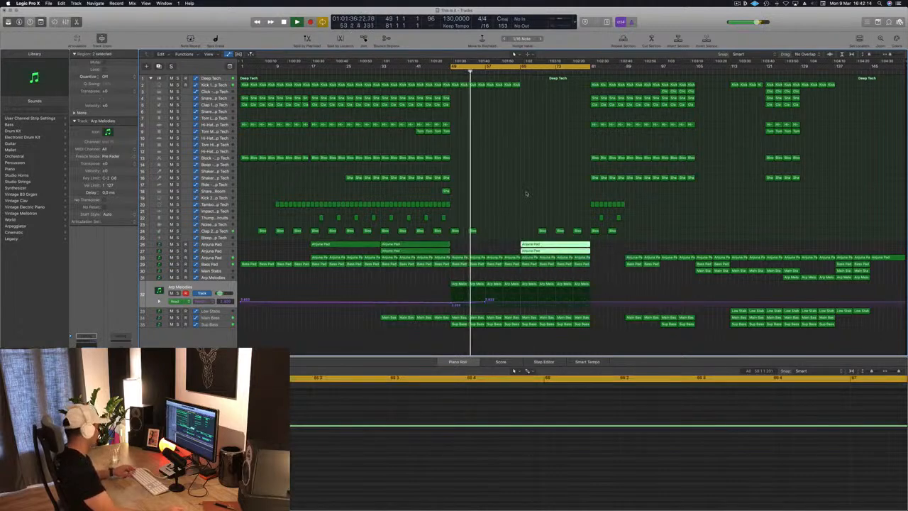
click(516, 72)
drag(540, 223, 580, 231)
key(Delete)
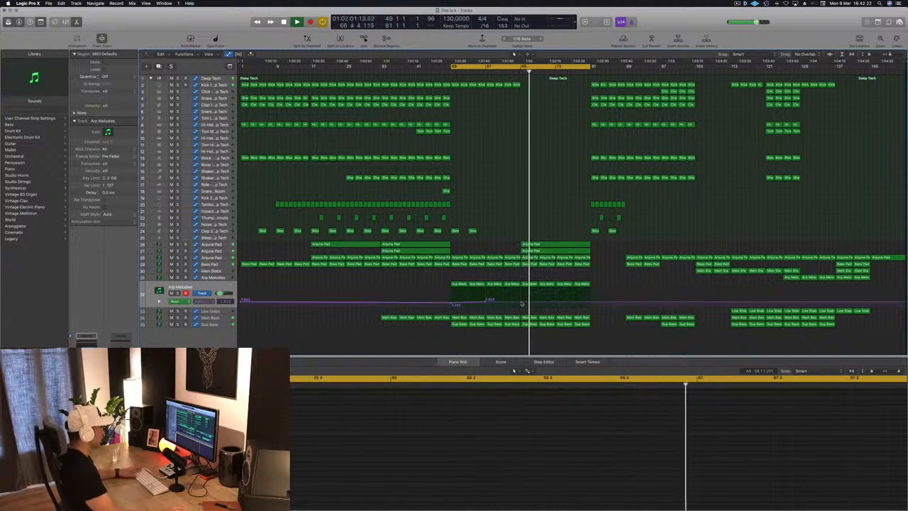
Step: Add a lowered automation point at bar 65 on the Arp Melodies track and stop playback
drag(520, 303, 520, 304)
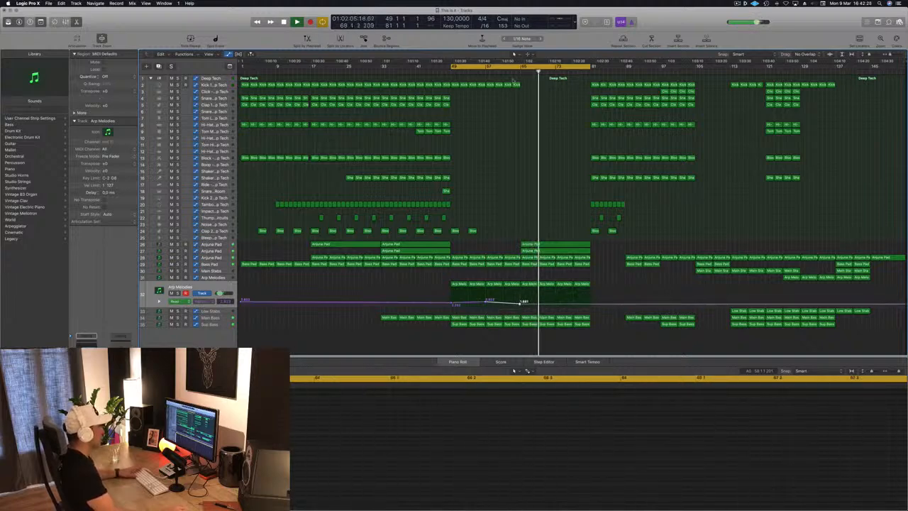
key(space)
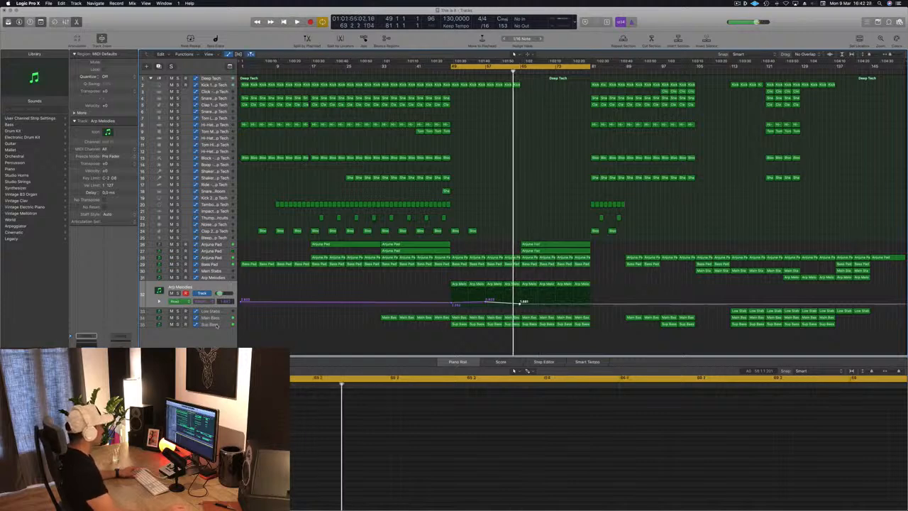
Step: Show the Main Bass track's automation, lower its curve at bar 65, and resume playback
click(217, 325)
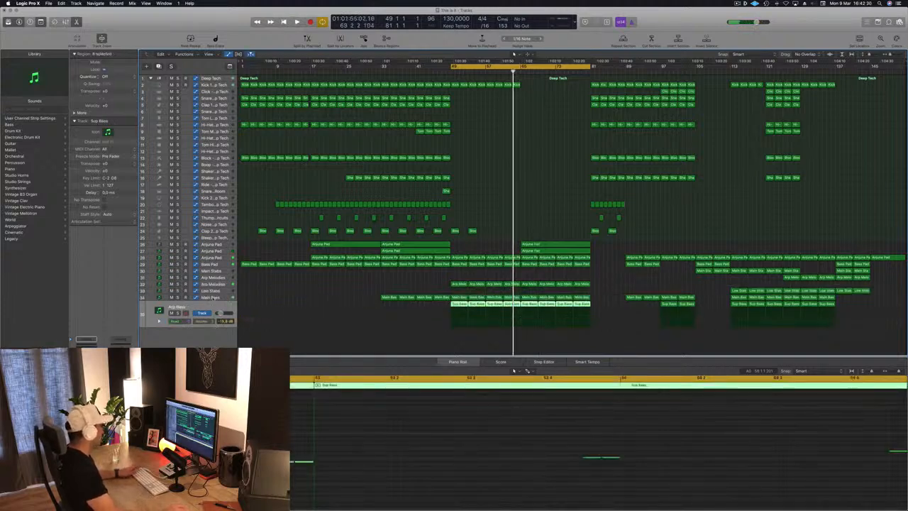
click(213, 297)
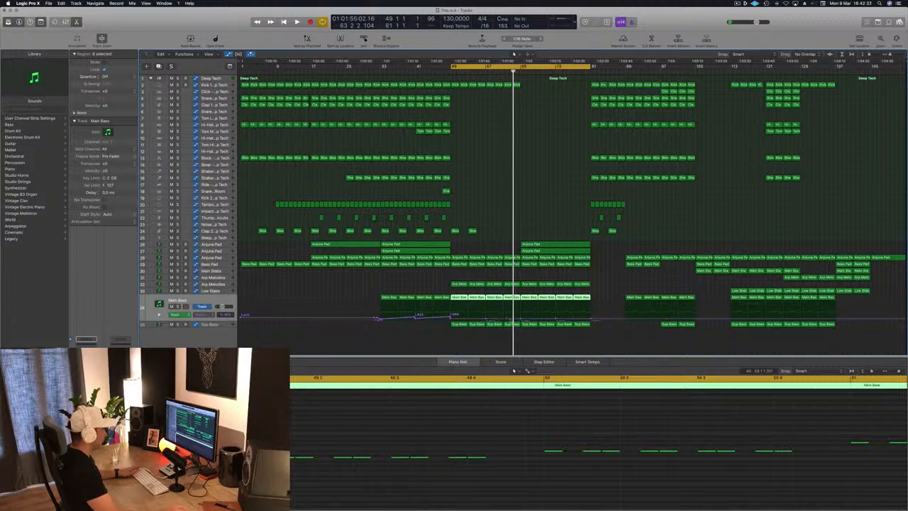
drag(521, 321, 520, 321)
key(space)
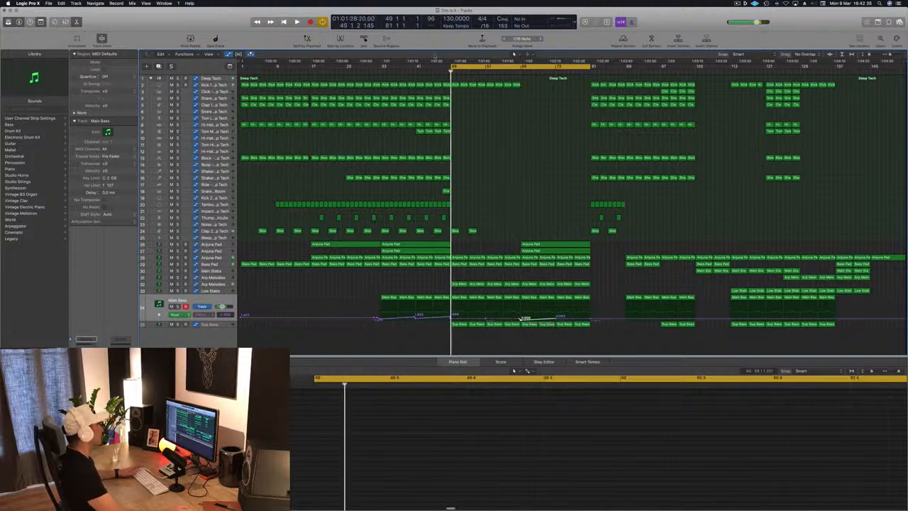
Step: Set the cycle range to bars 65 to 81 and delete the Main Bass regions between bars 65 and 73
drag(454, 67, 519, 82)
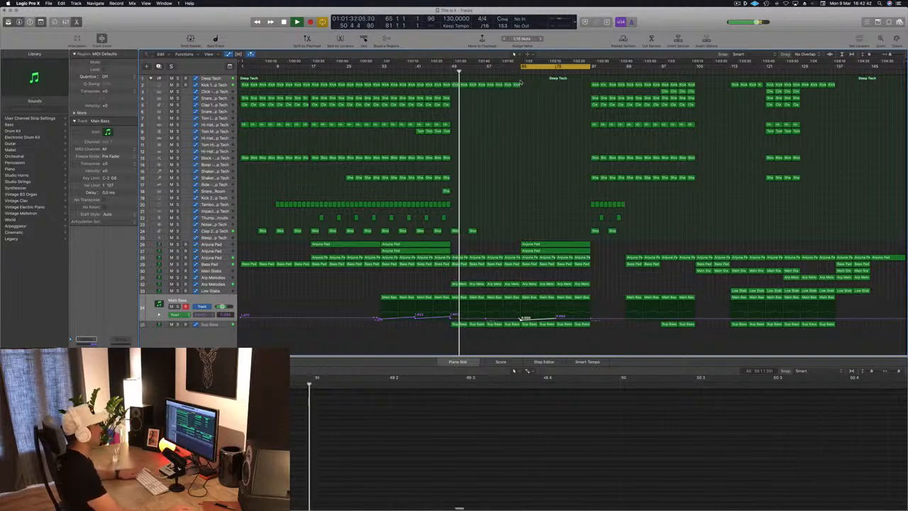
key(space)
key(space)
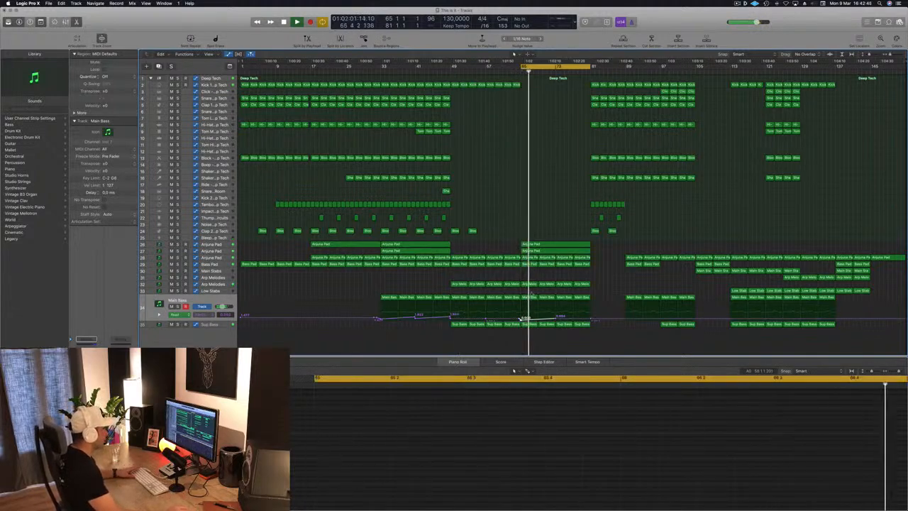
key(space)
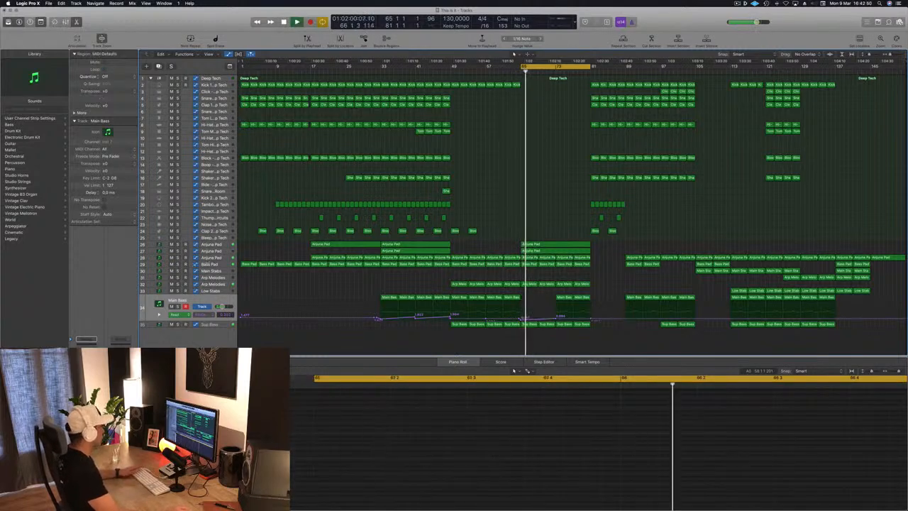
Step: Lower the third Anjuna Pad track's automation at bar 65 and delete the Sup Bass regions between bars 65 and 81
click(212, 257)
key(space)
key(space)
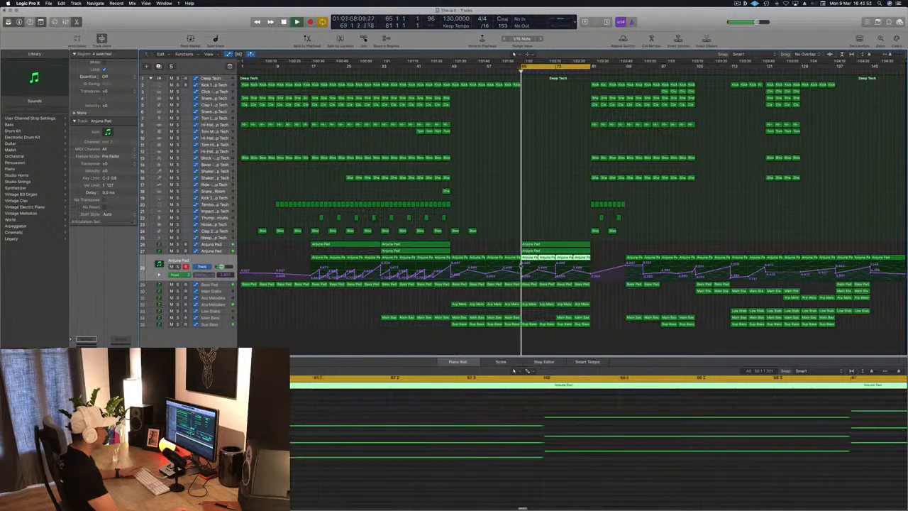
click(556, 340)
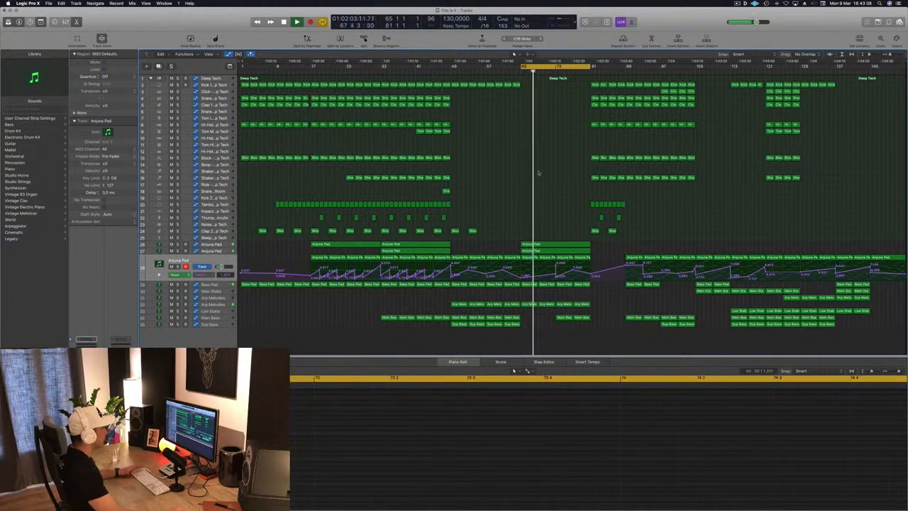
Step: Adjust the third Anjuna Pad track's automation curve at bar 73 and replay the section from bar 65
click(211, 251)
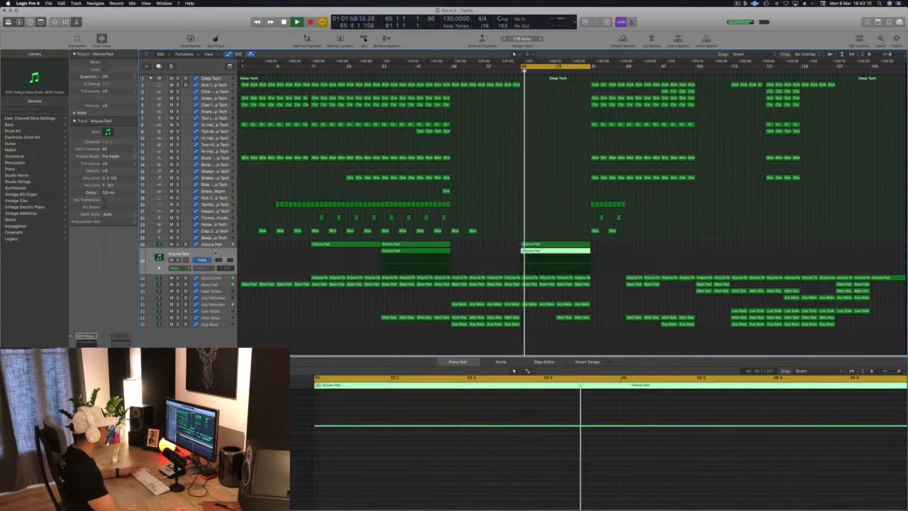
click(213, 278)
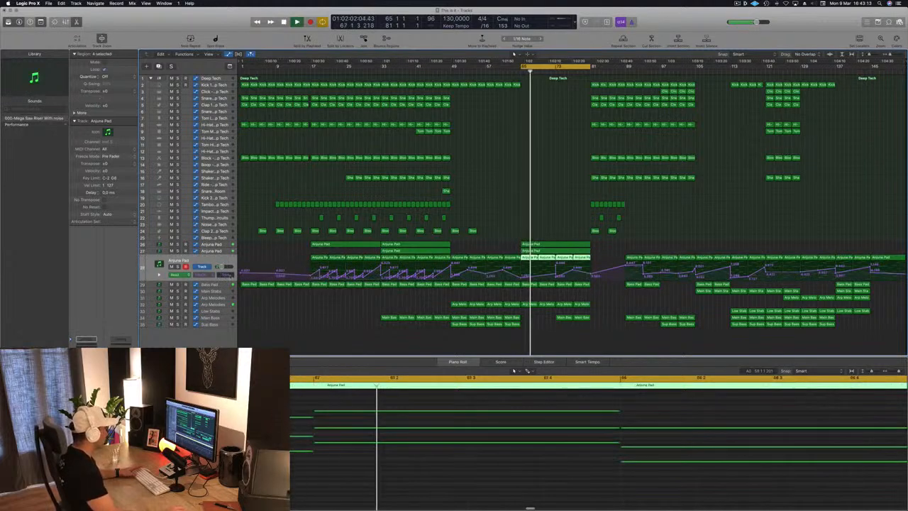
click(556, 267)
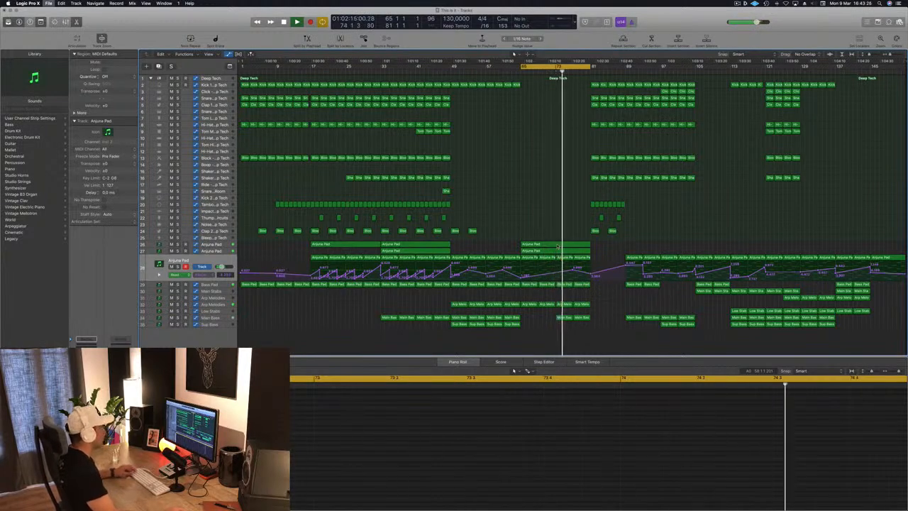
key(Return)
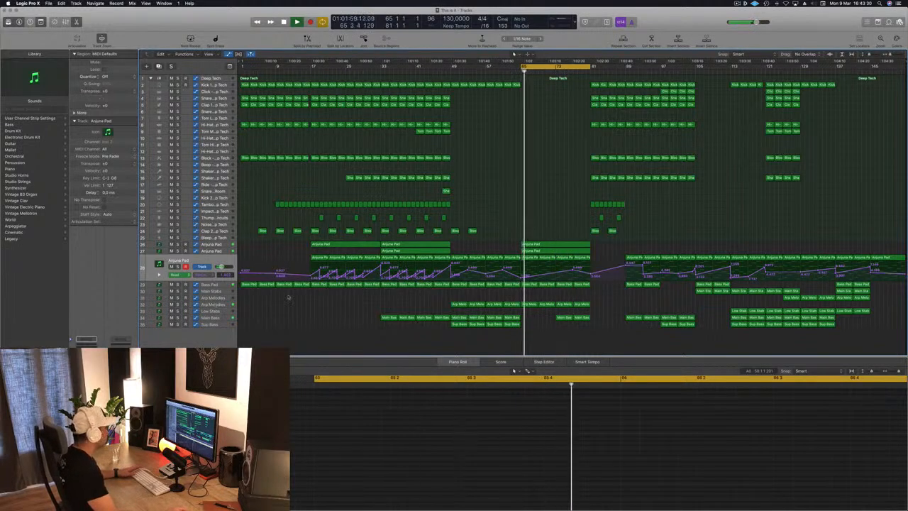
Step: Add an automation point at bar 73 on the Arp Melodies track and raise it so the curve climbs from bar 65
click(233, 305)
click(521, 305)
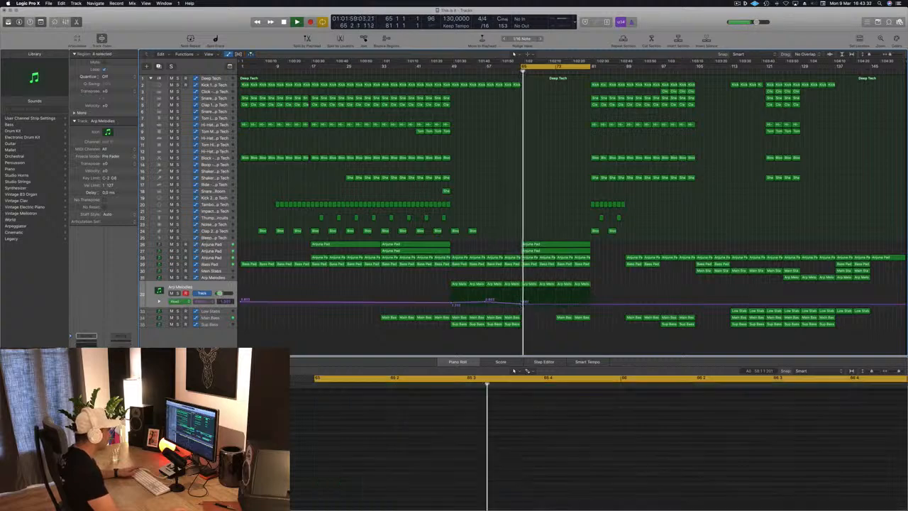
click(556, 306)
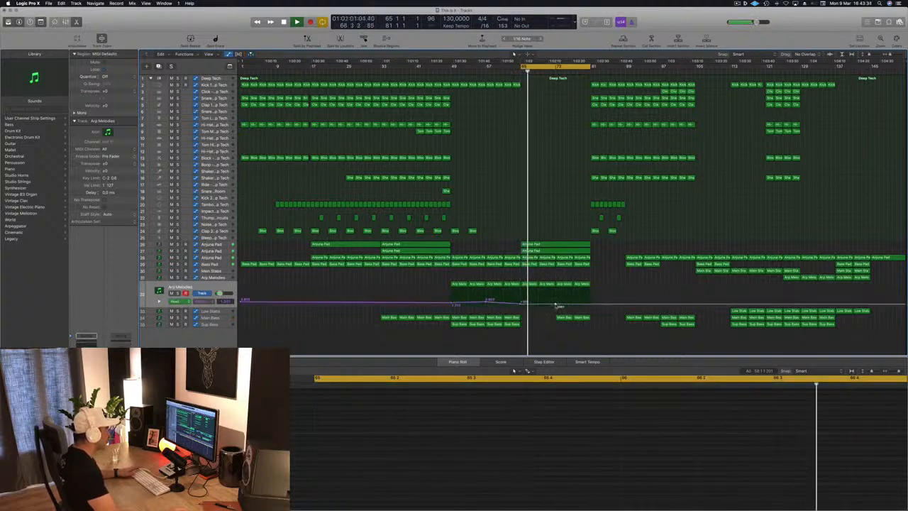
drag(558, 306, 557, 300)
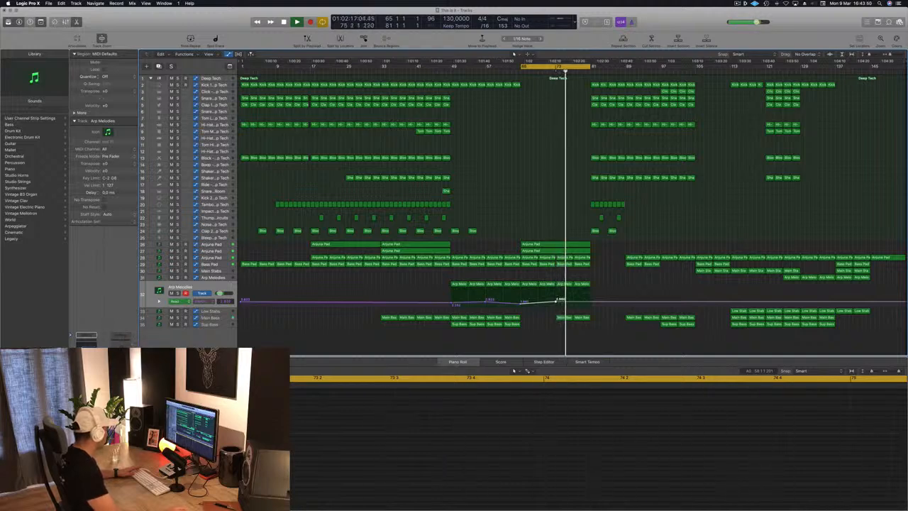
Step: Replay the cycled section and add a raised automation point at bar 81 on the Arp Melodies track
key(space)
key(space)
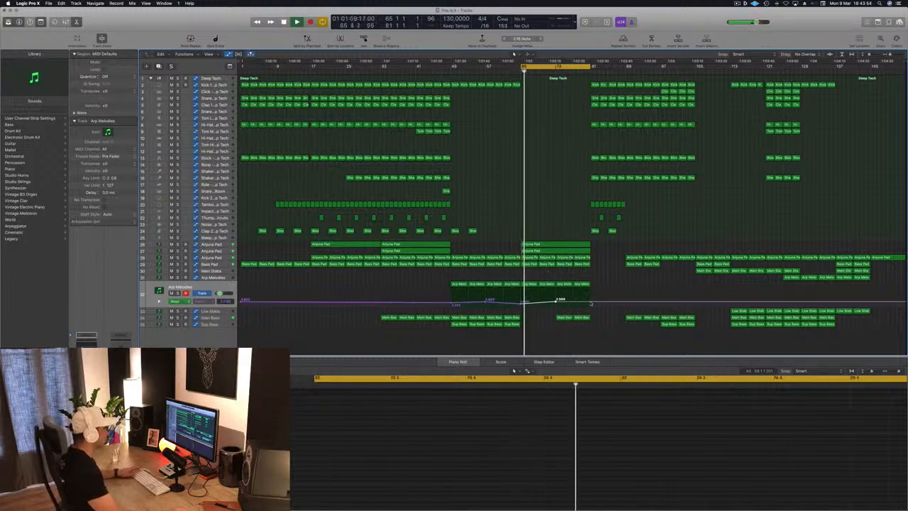
click(590, 302)
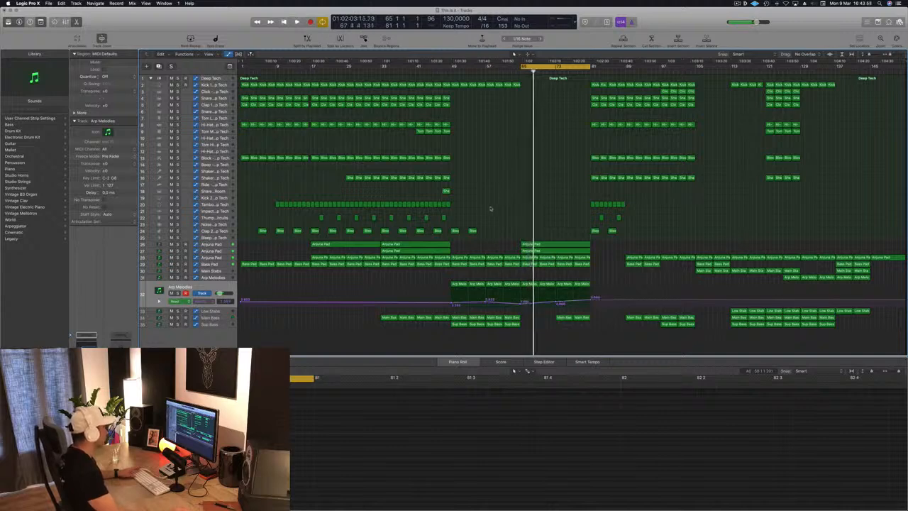
Step: Try a copy of the Block - Deep Tech region from bar 47 at bar 65, with its notes shifted in pitch
drag(443, 218, 521, 218)
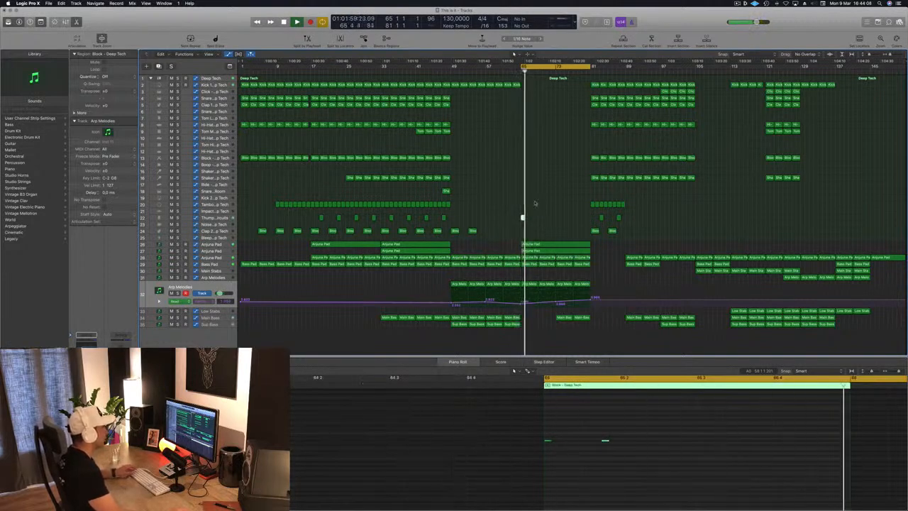
drag(620, 432, 605, 449)
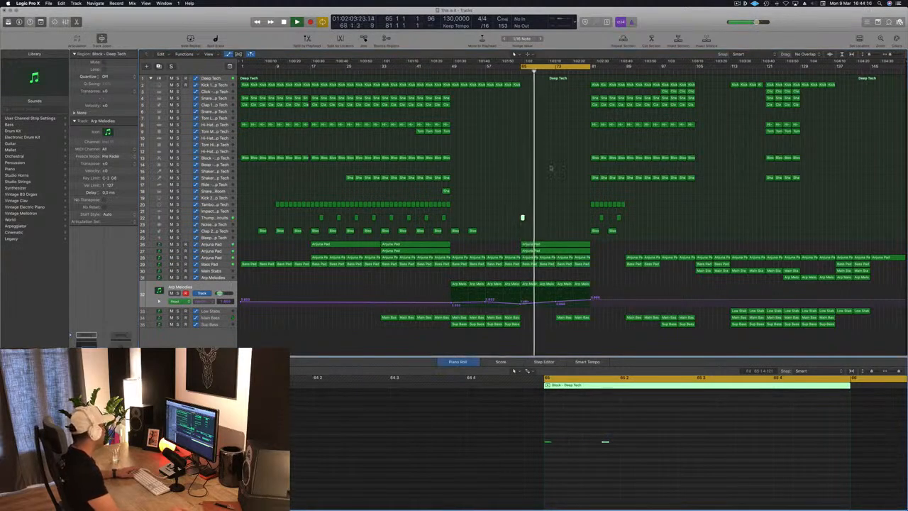
click(522, 216)
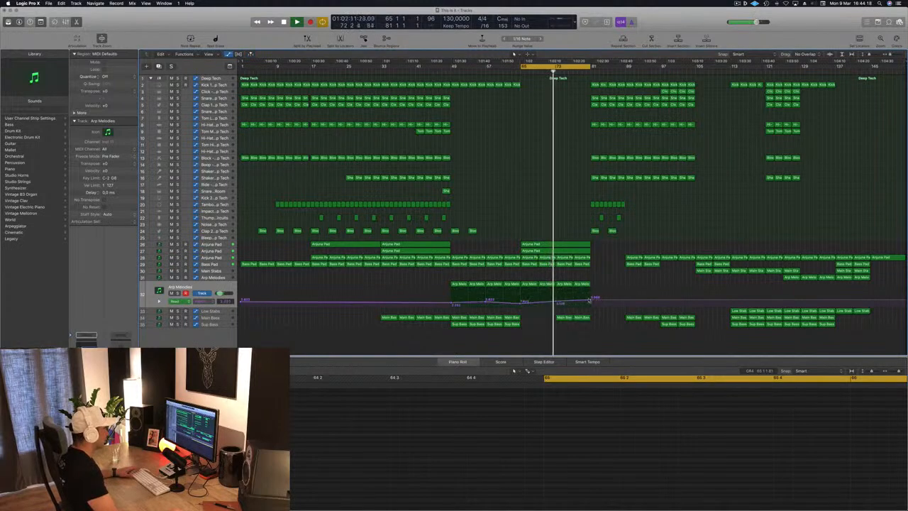
Step: Raise the Arp Melodies automation point at bar 81 further
drag(593, 298, 593, 295)
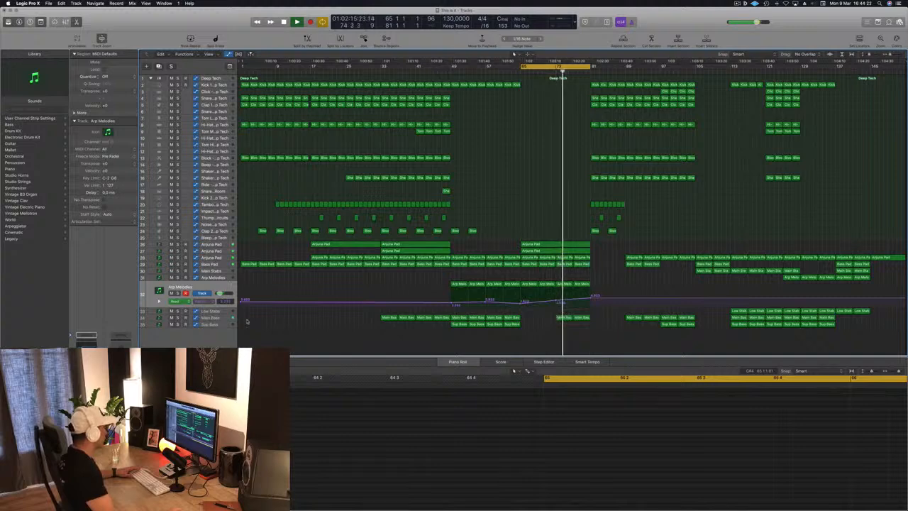
Step: Shape the Main Bass automation so it climbs from a point at bar 77 to a raised point at bar 81
click(585, 318)
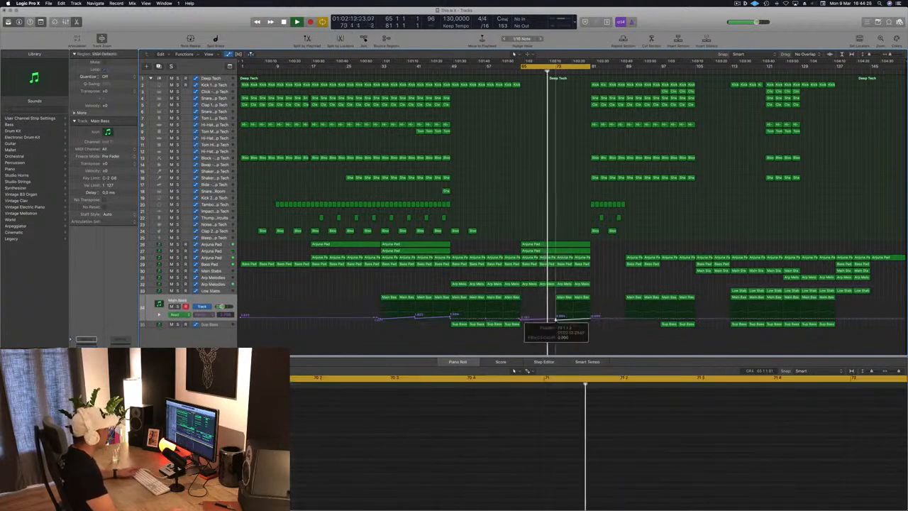
key(super+Right)
key(super+Right)
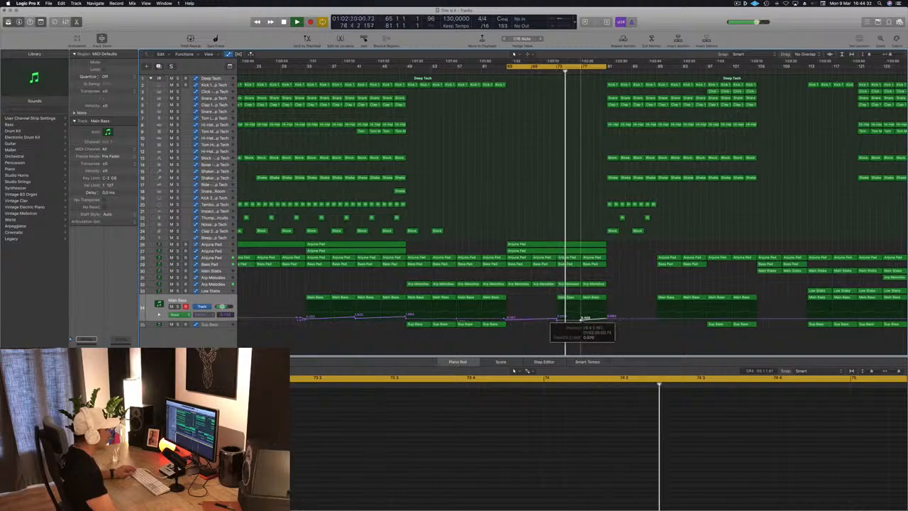
drag(607, 319, 595, 318)
scroll(582, 187, down, 4)
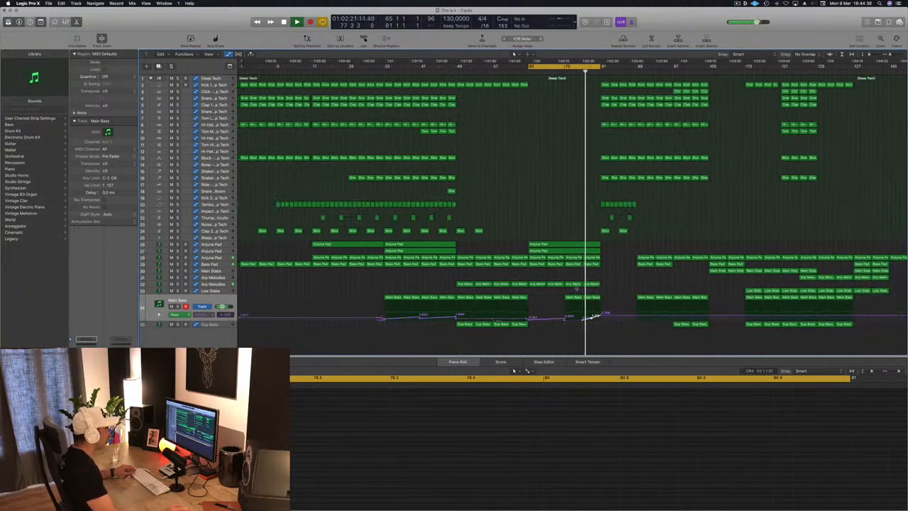
scroll(581, 187, down, 1)
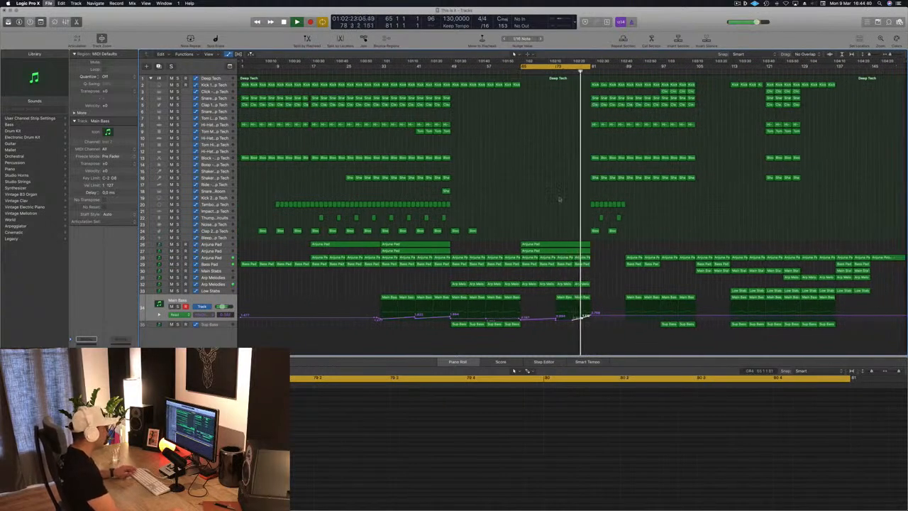
scroll(566, 196, up, 3)
scroll(550, 199, down, 5)
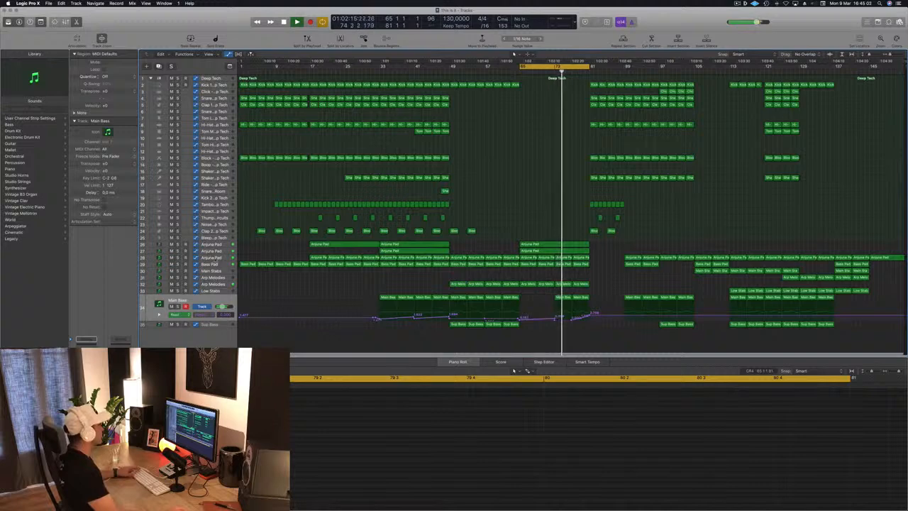
Step: Raise automation peaks just before bar 81 on the Anjuna Pad (track 28) and Bass Pad tracks, and lower the Bass Pad curve at bar 65
click(212, 258)
drag(588, 275, 585, 265)
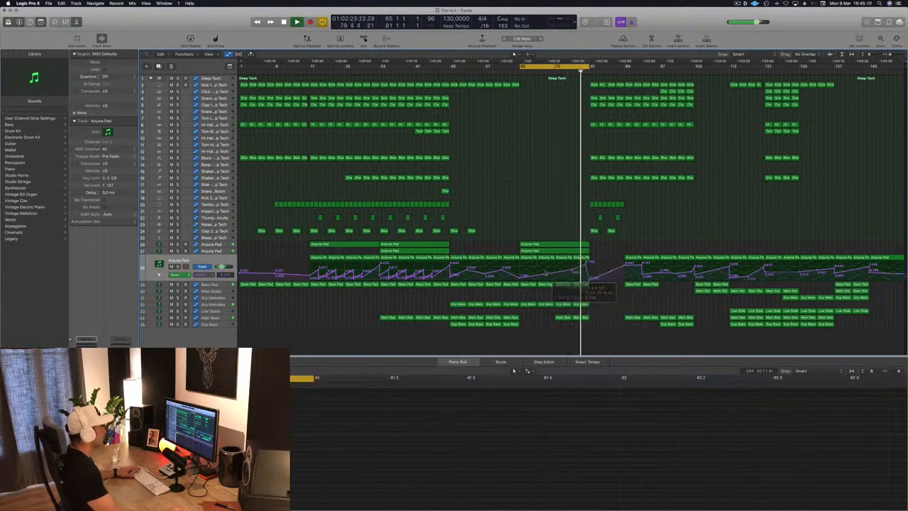
click(222, 284)
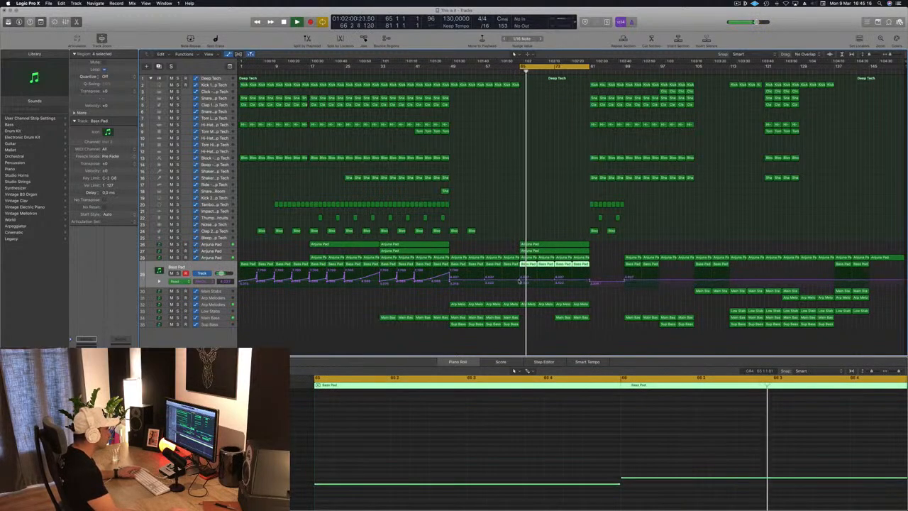
click(519, 283)
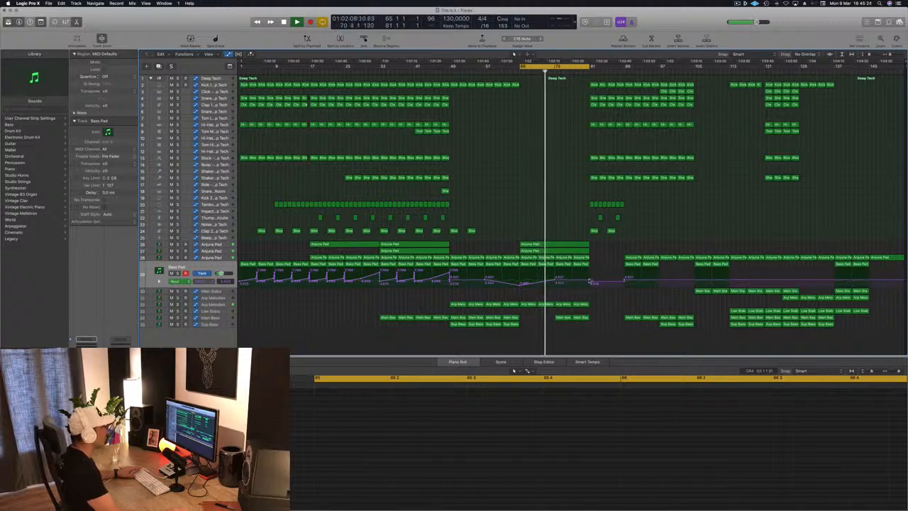
drag(589, 279, 586, 271)
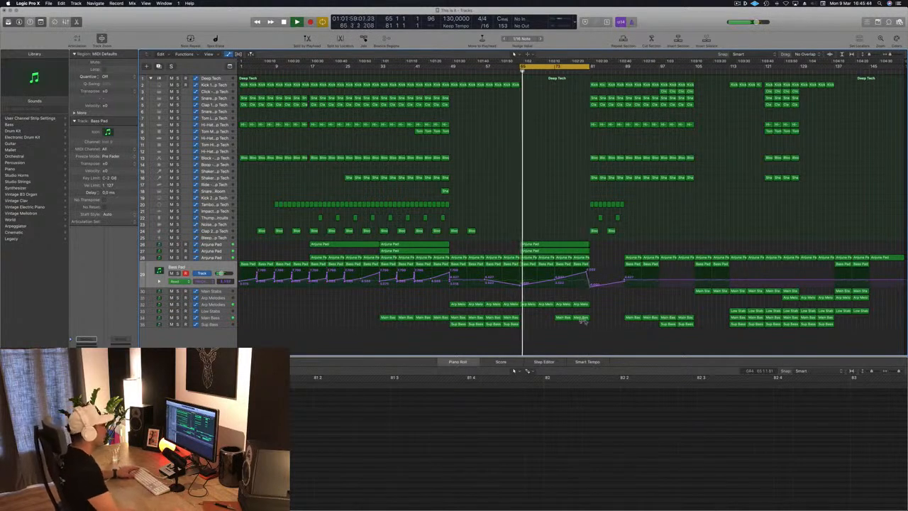
Step: Split off and delete the last half bar of the Main Bass region just before bar 81
scroll(590, 319, up, 10)
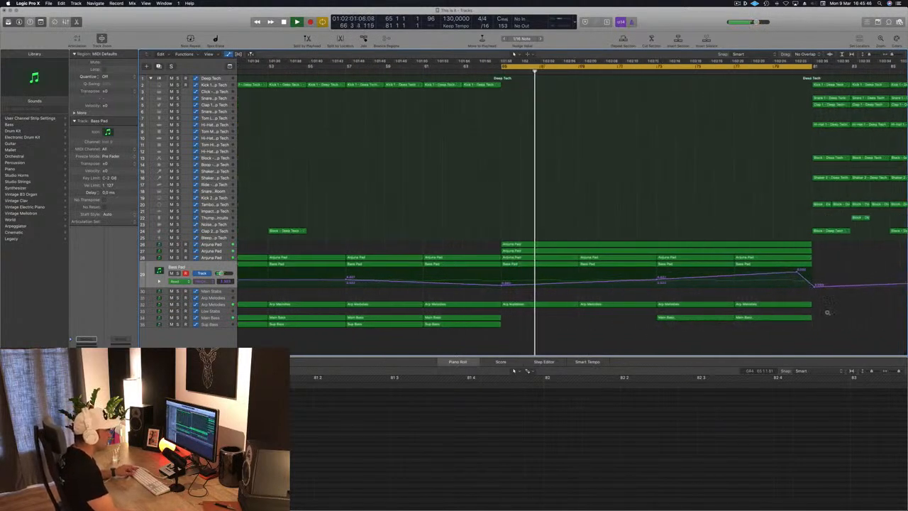
scroll(823, 317, down, 2)
click(762, 318)
super+double_click(761, 318)
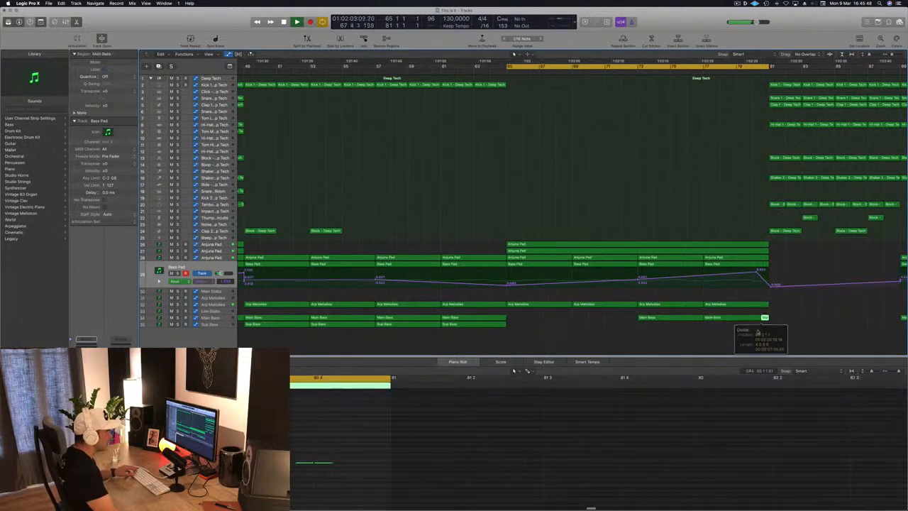
key(Delete)
scroll(721, 193, left, 4)
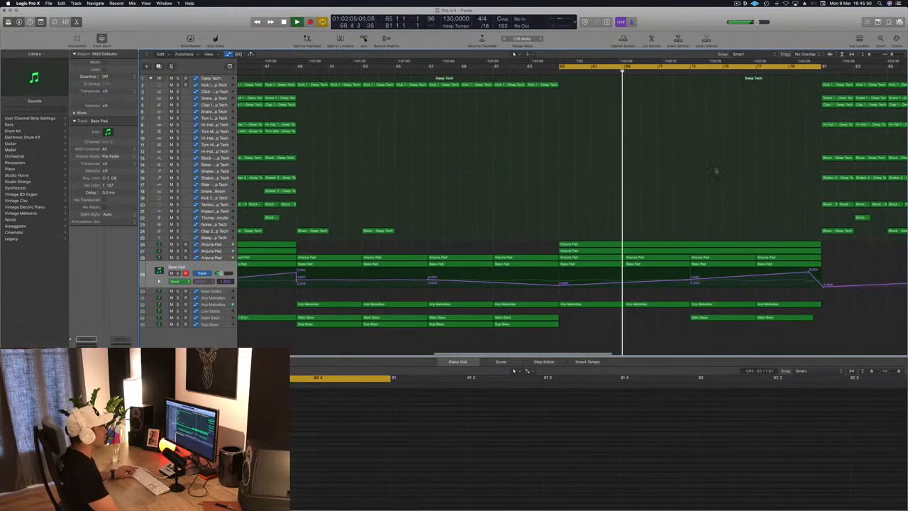
Step: Place a two-bar copy of the Kick 1 - Deep Tech region at bar 79 and rework its notes leading into bar 81
scroll(688, 172, down, 3)
scroll(687, 172, down, 4)
drag(691, 86, 694, 86)
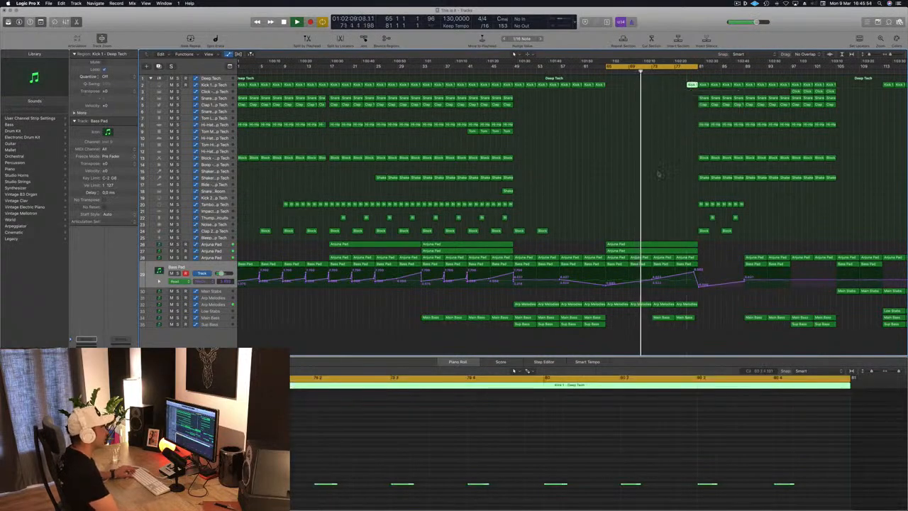
drag(327, 473, 766, 495)
drag(336, 485, 366, 490)
drag(552, 469, 758, 486)
drag(568, 489, 568, 489)
click(633, 206)
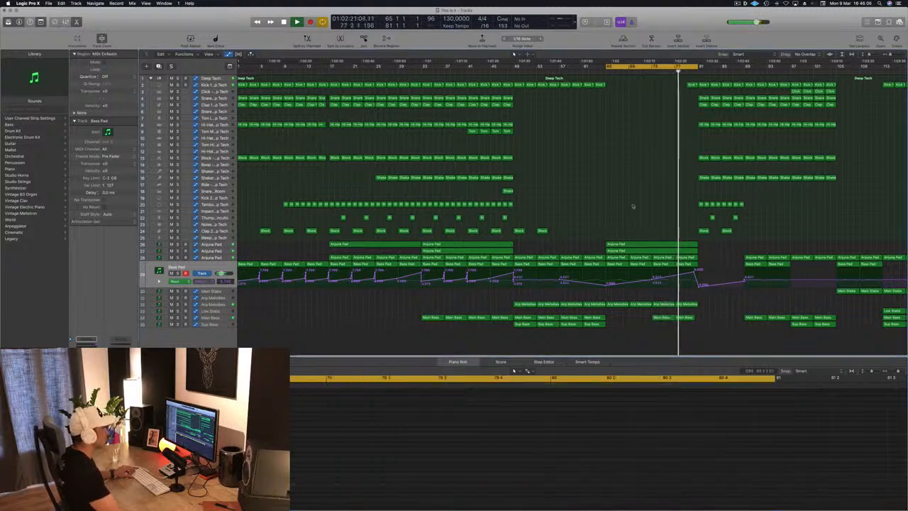
Step: Extend the start of the cycle range back to bar 61 and play the breakdown up to bar 81
scroll(637, 203, up, 5)
scroll(639, 205, down, 4)
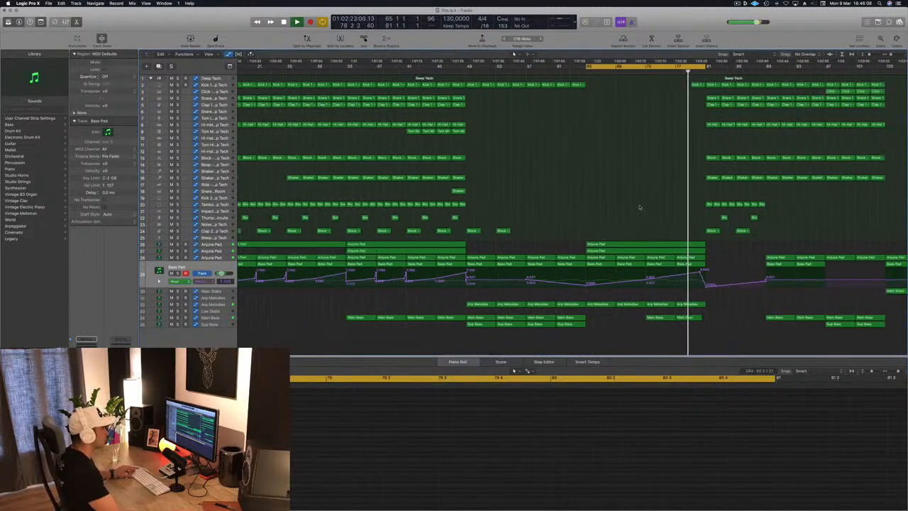
scroll(639, 205, down, 3)
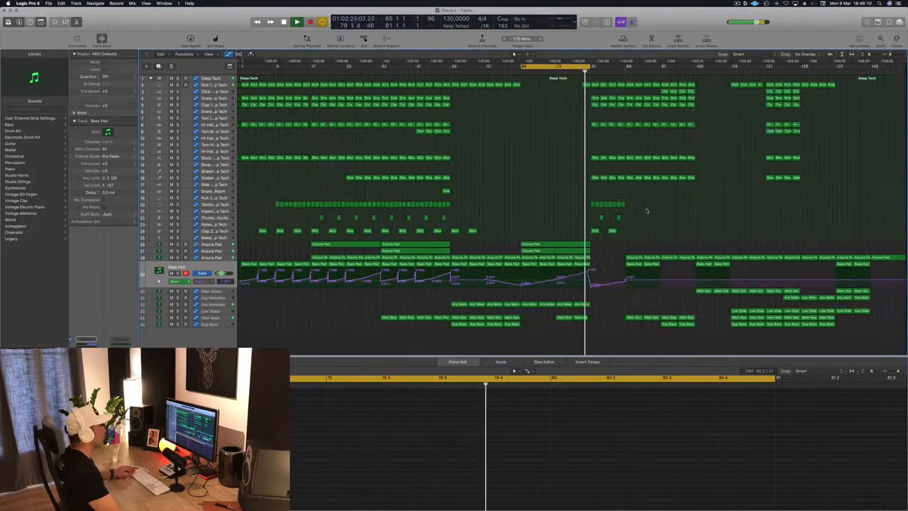
scroll(596, 201, up, 1)
scroll(606, 202, up, 1)
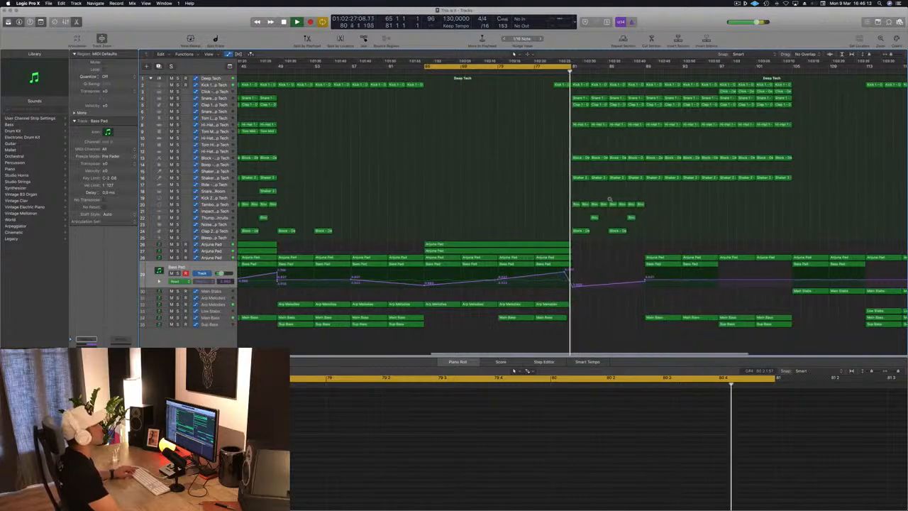
scroll(611, 199, down, 5)
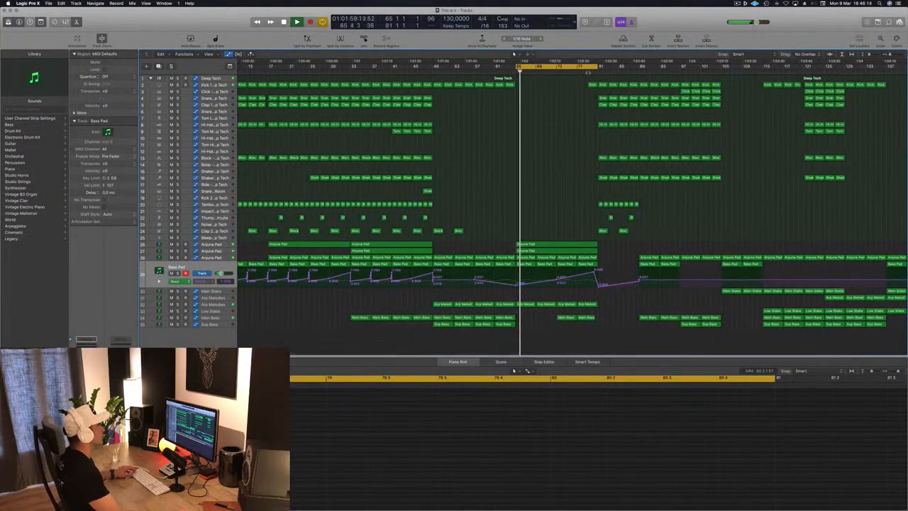
scroll(575, 118, down, 1)
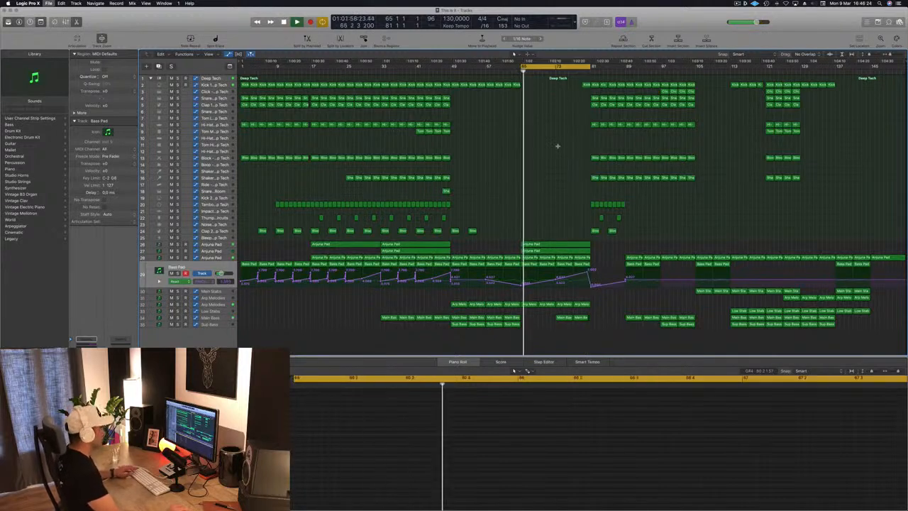
key(super+Right)
key(super+Right)
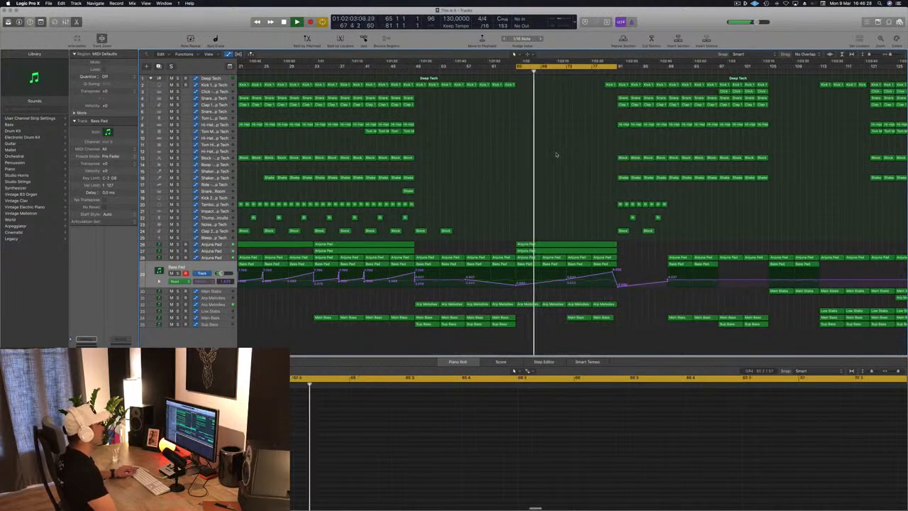
drag(517, 66, 489, 71)
key(space)
key(space)
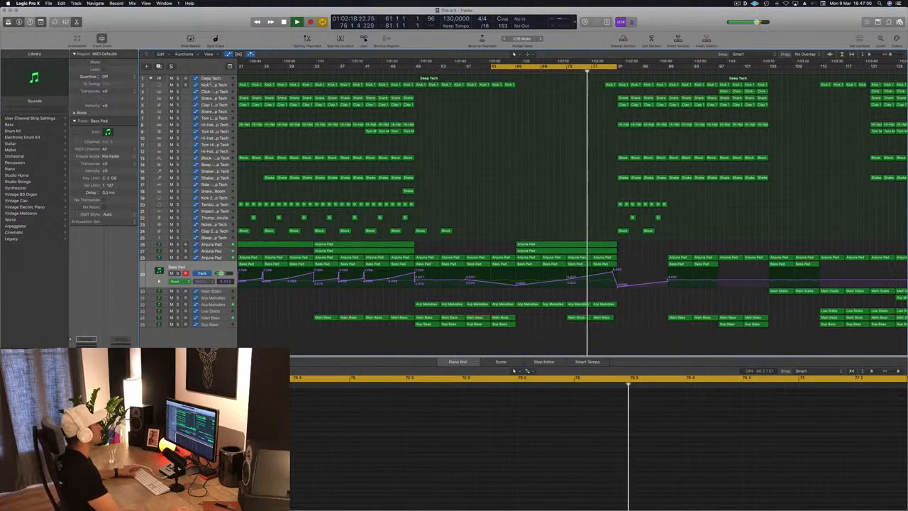
Step: Add volume automation points on the Kick 1 - Deep Tech track, dipping at bar 79 and rising back to -2.0 dB at bar 81
click(609, 85)
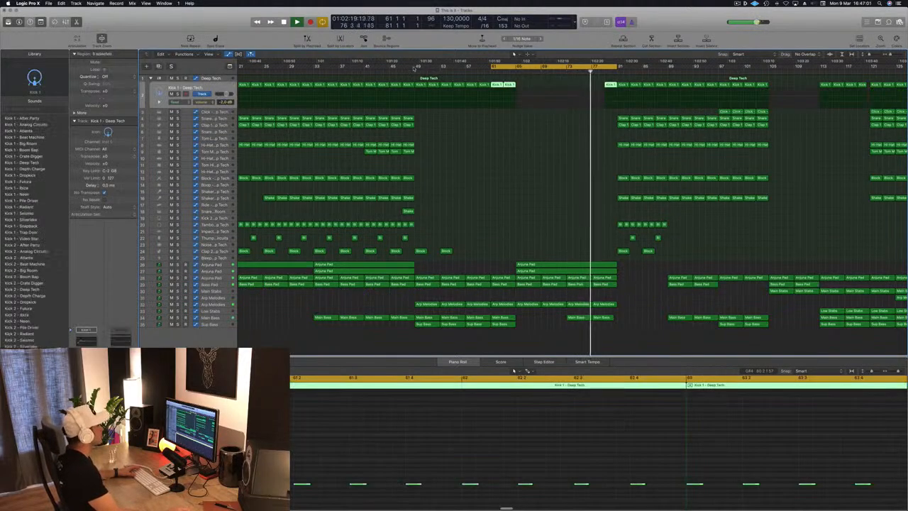
click(600, 97)
click(599, 97)
drag(604, 97, 605, 106)
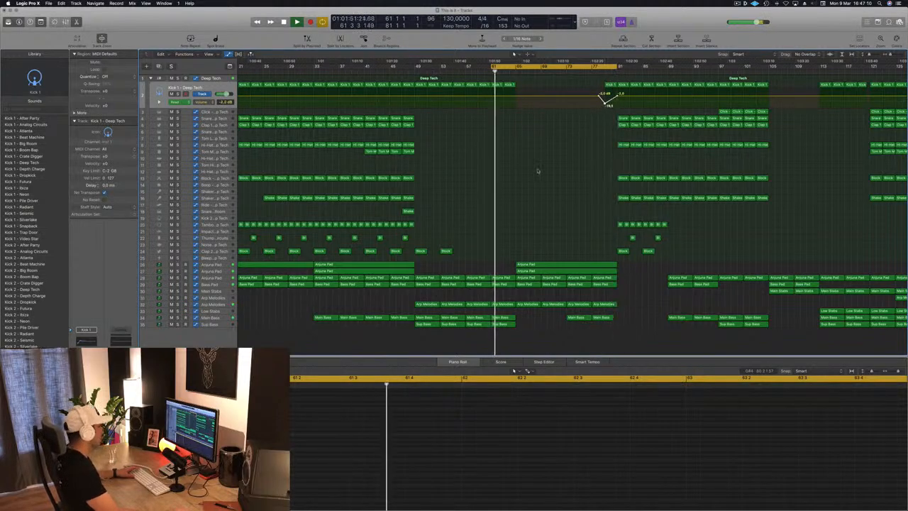
Step: Shorten the cycle range to bars 77 to 81 and play the kick build-up
key(space)
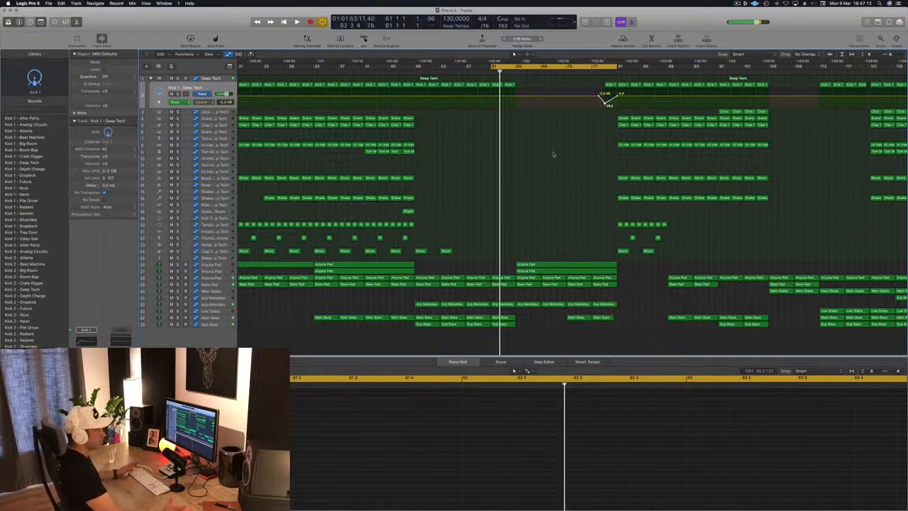
key(space)
drag(493, 68, 592, 69)
key(space)
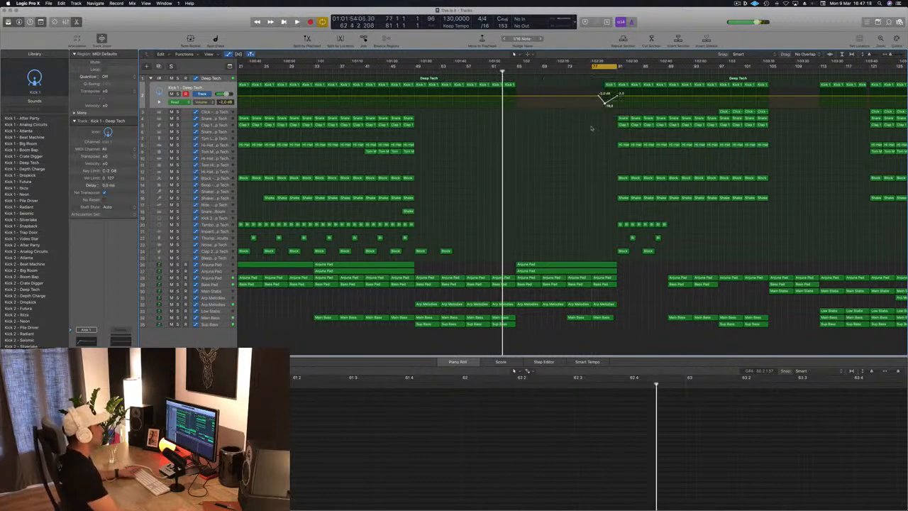
key(space)
key(super+Right)
key(super+Right)
key(super+Right)
key(super+Right)
key(super+Right)
key(super+Left)
key(super+Left)
key(super+Left)
key(super+Left)
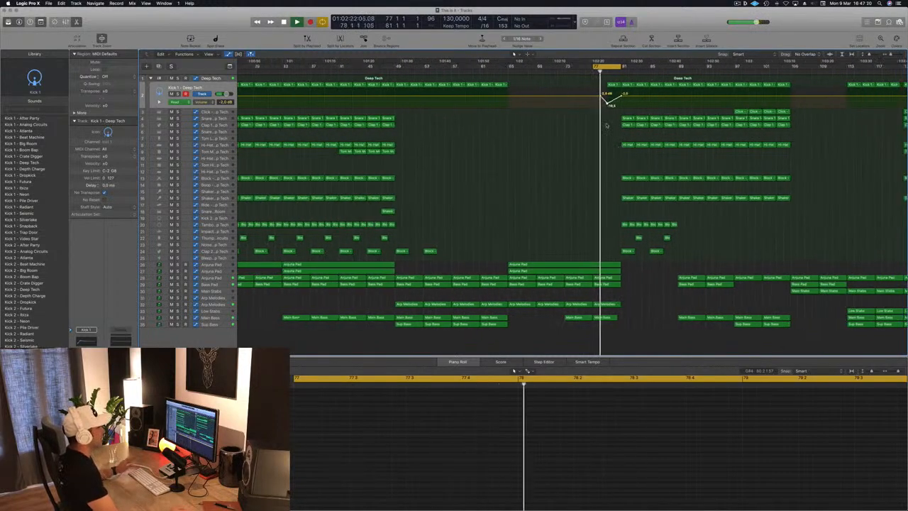
Step: Lengthen the cycle range, move its start to bar 81, and play the section after the breakdown
drag(621, 66, 635, 65)
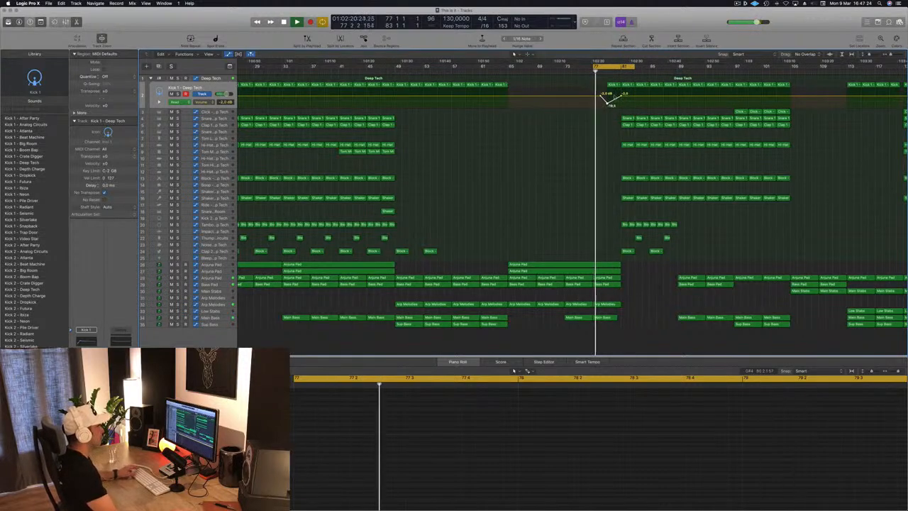
drag(607, 68, 634, 68)
key(space)
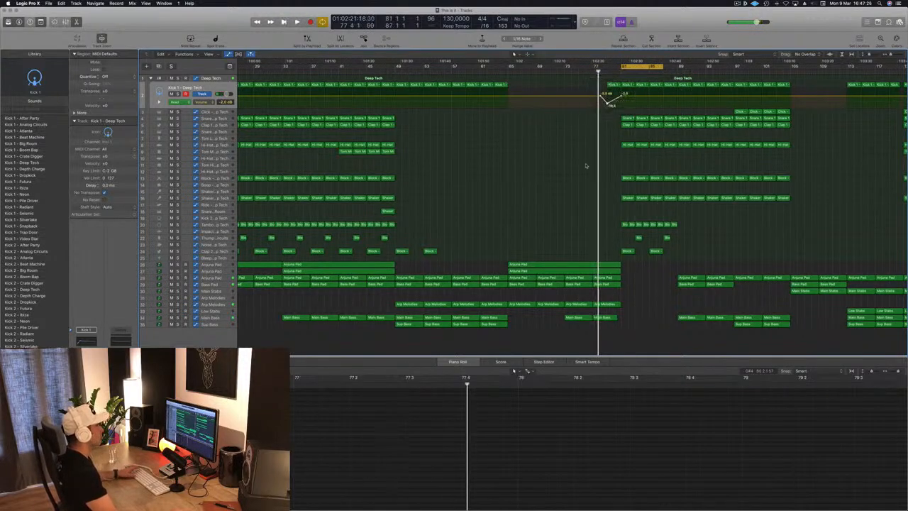
key(space)
scroll(556, 185, down, 3)
scroll(555, 186, down, 1)
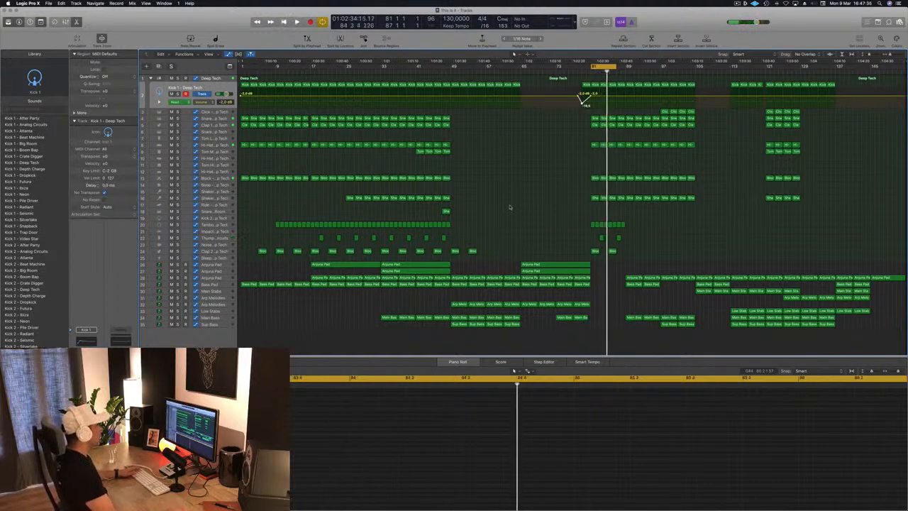
Step: Copy the four Tom Mid - Deep Tech regions from bars 41 to 49 to bar 81 and play the result
drag(449, 155, 593, 155)
key(shift+space)
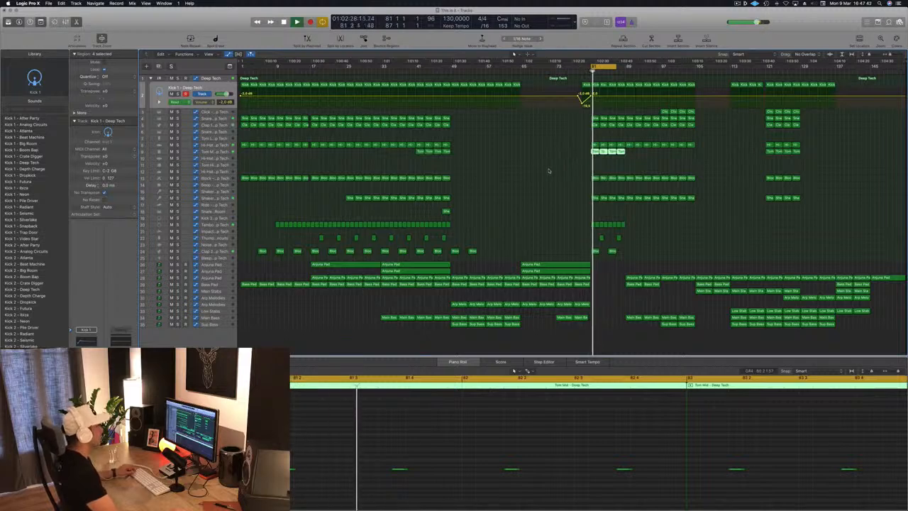
click(542, 178)
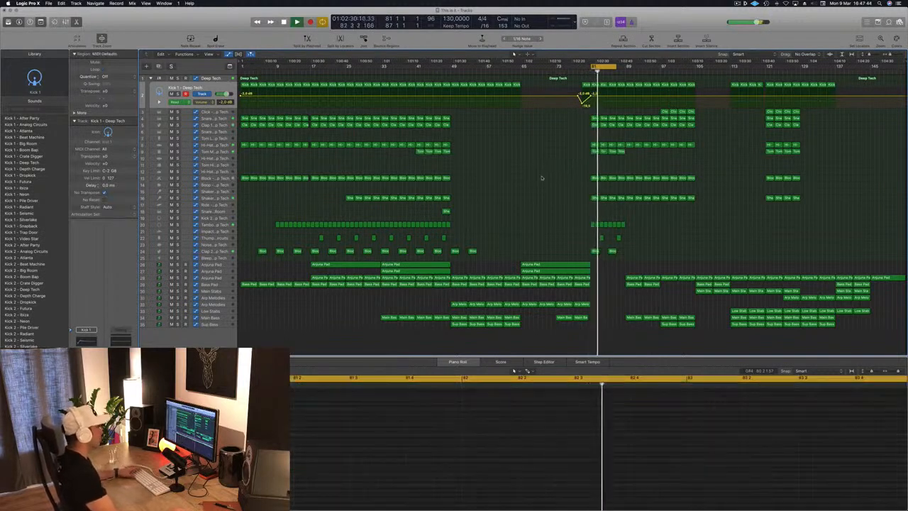
key(space)
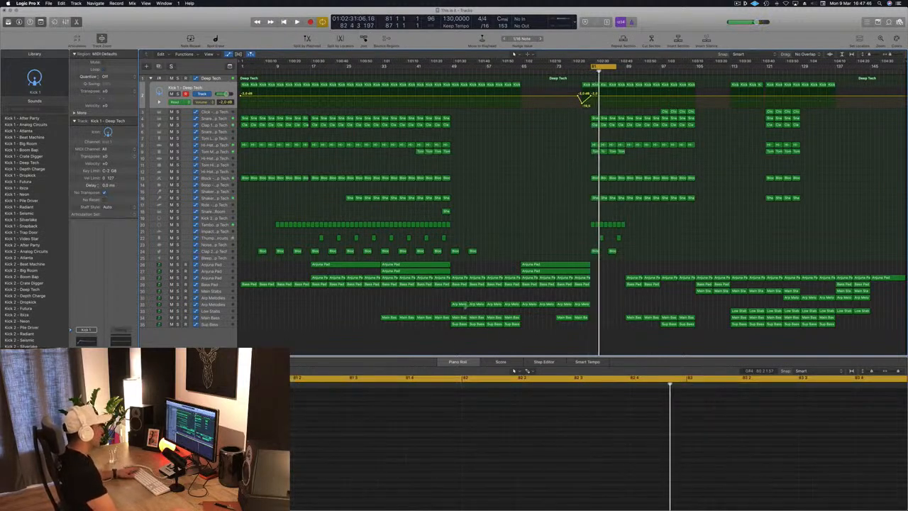
Step: Copy the Main Bass region to bars 81 and 85 and play the section from bar 81
click(565, 318)
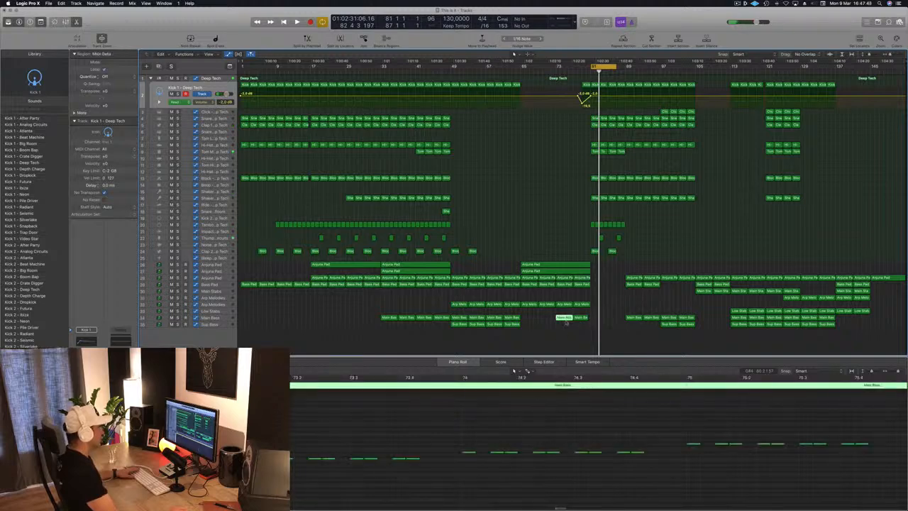
drag(631, 318, 599, 323)
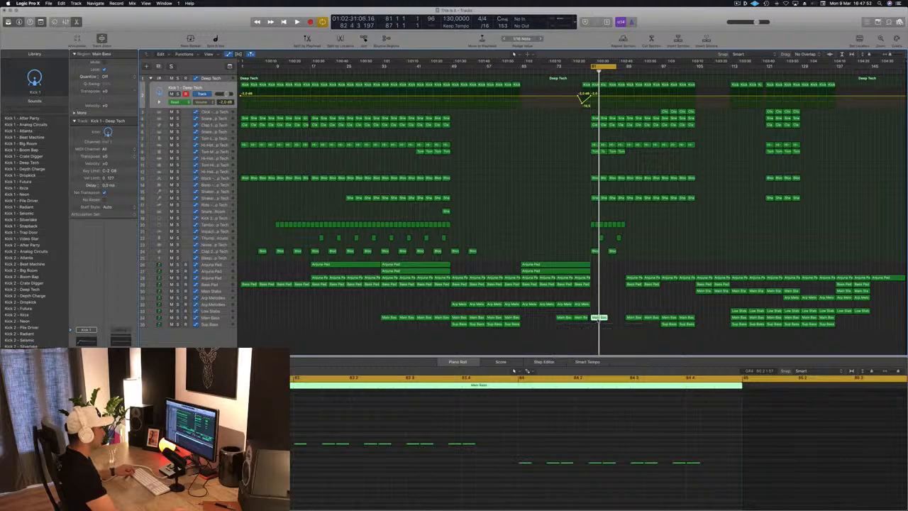
key(space)
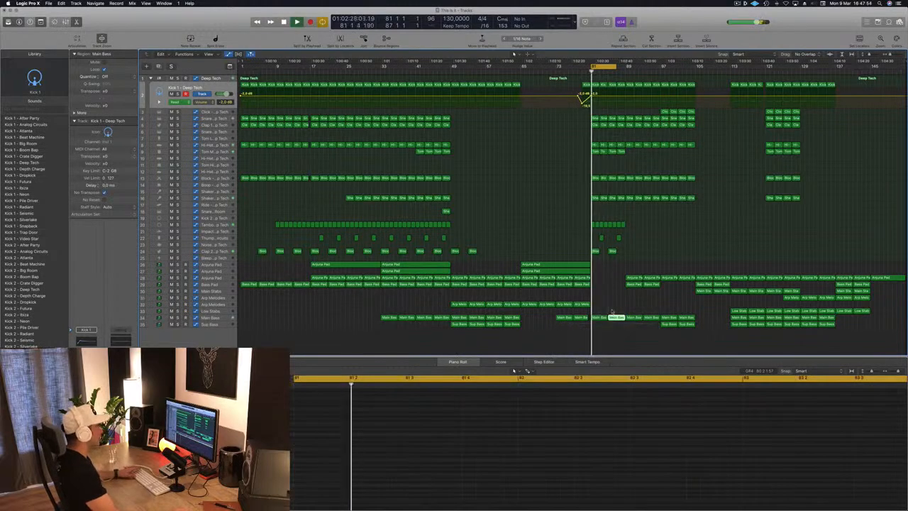
Step: Copy the two Sup Bass regions from bar 97 to bar 81 and play the section
click(223, 320)
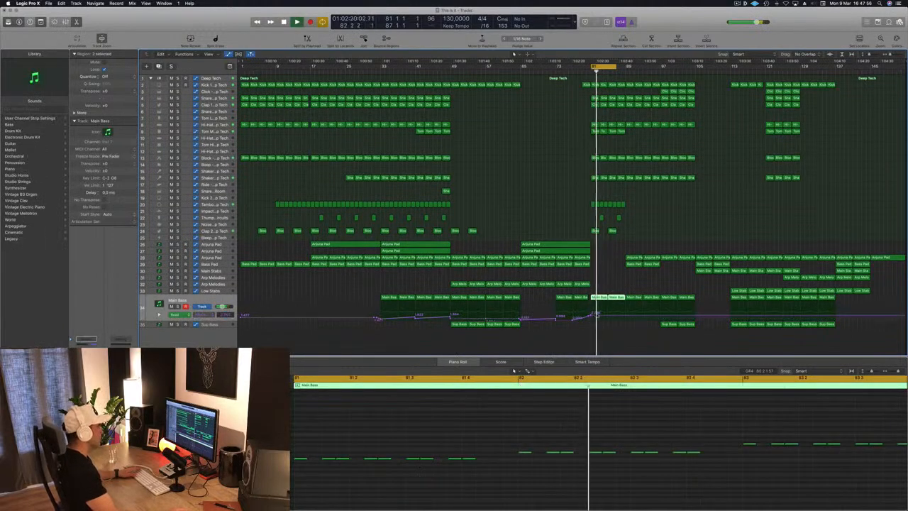
key(space)
drag(657, 334, 591, 315)
key(space)
Step: Drop the Main Bass automation back down at bar 81, play it, and select the Sup Bass track
click(592, 318)
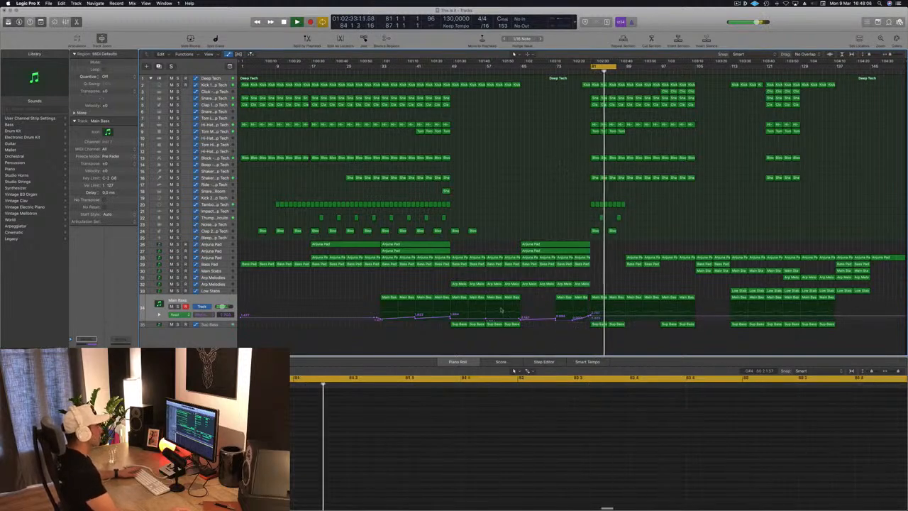
key(space)
click(216, 325)
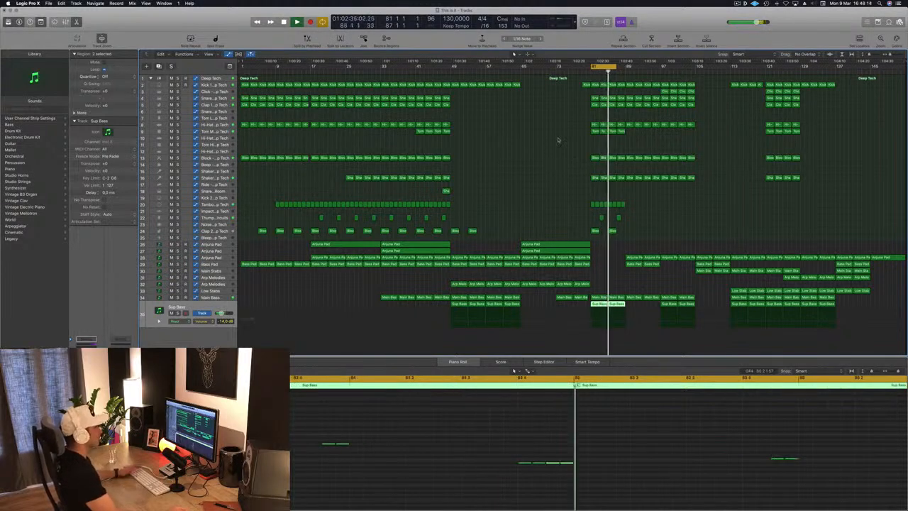
Step: Copy the Bass Pad region from bar 89 to bar 81 and reshape its automation at bars 81 and 85
click(622, 264)
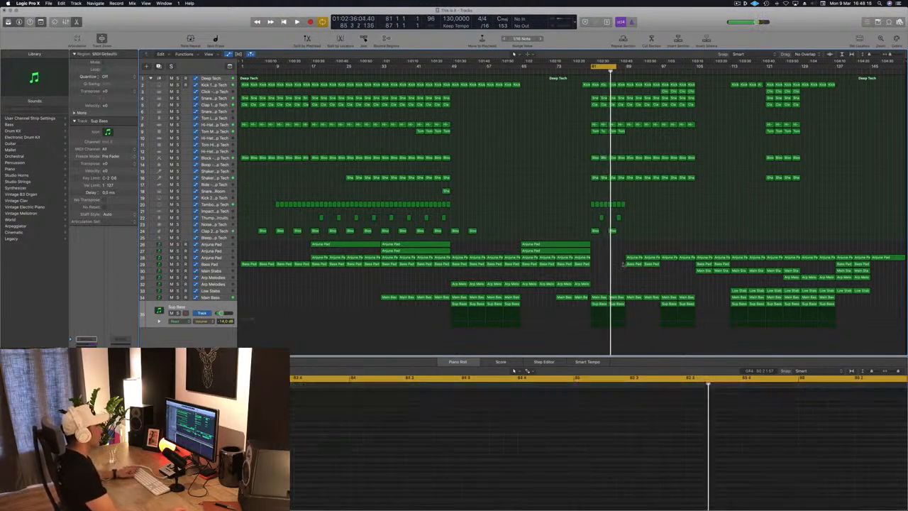
click(632, 264)
drag(629, 264, 604, 268)
key(a)
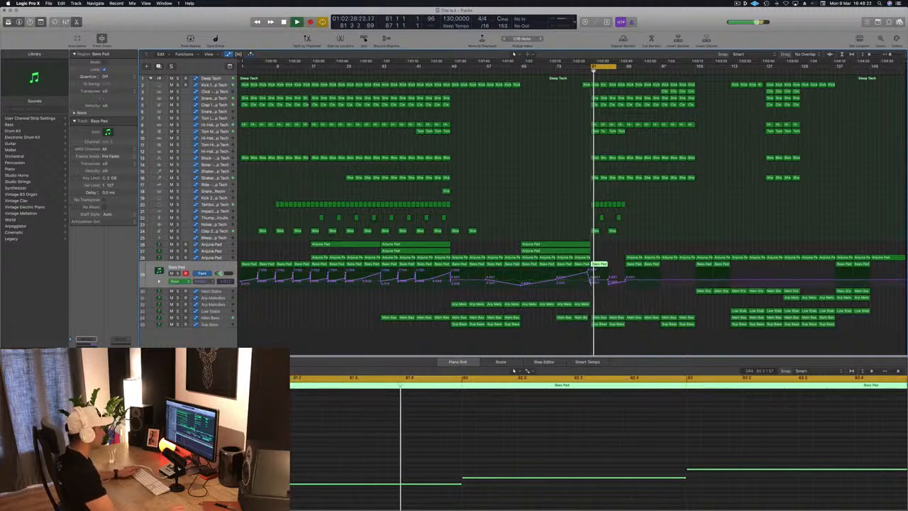
click(593, 274)
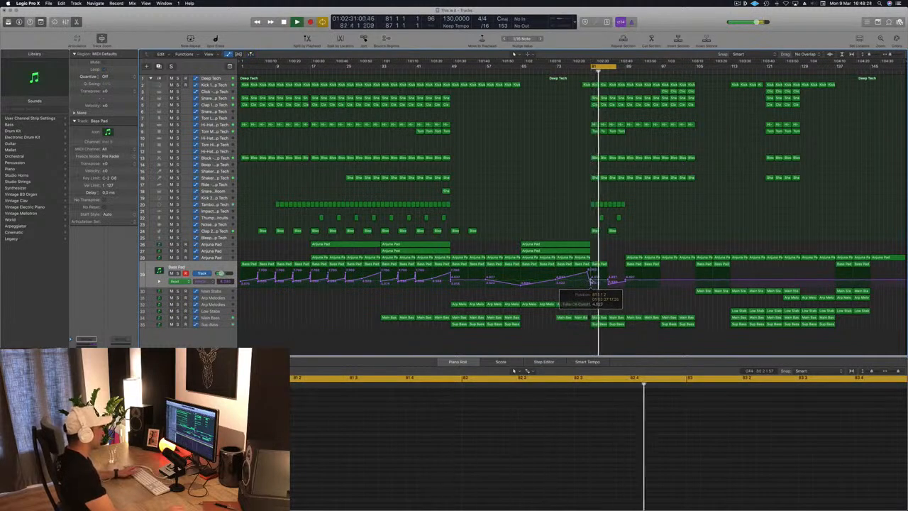
drag(607, 282, 610, 275)
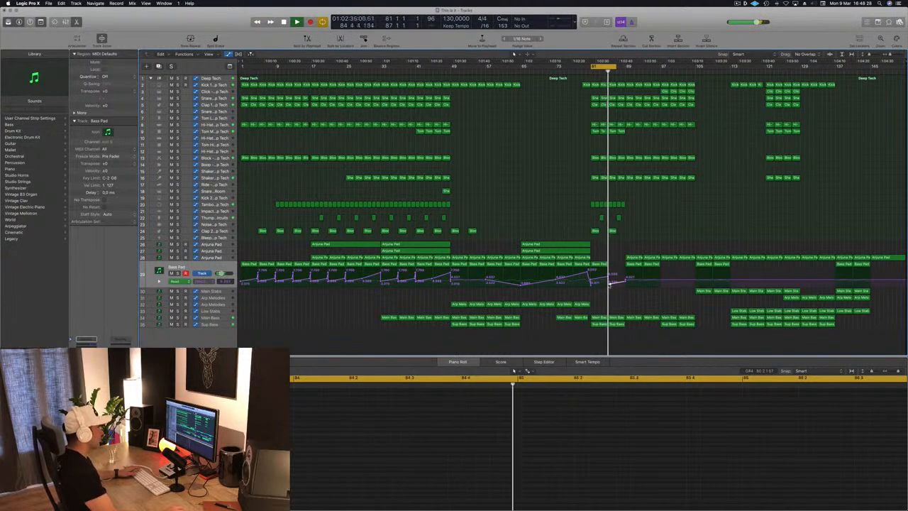
Step: Copy the Bass Pad region from bar 81 to bar 85, play it, and remove the lower automation point at bar 85
click(601, 264)
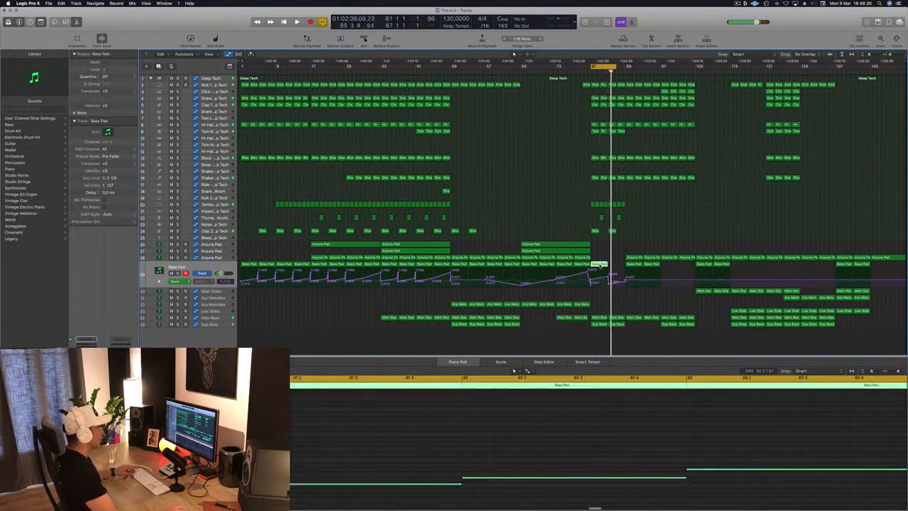
drag(602, 265, 620, 267)
key(space)
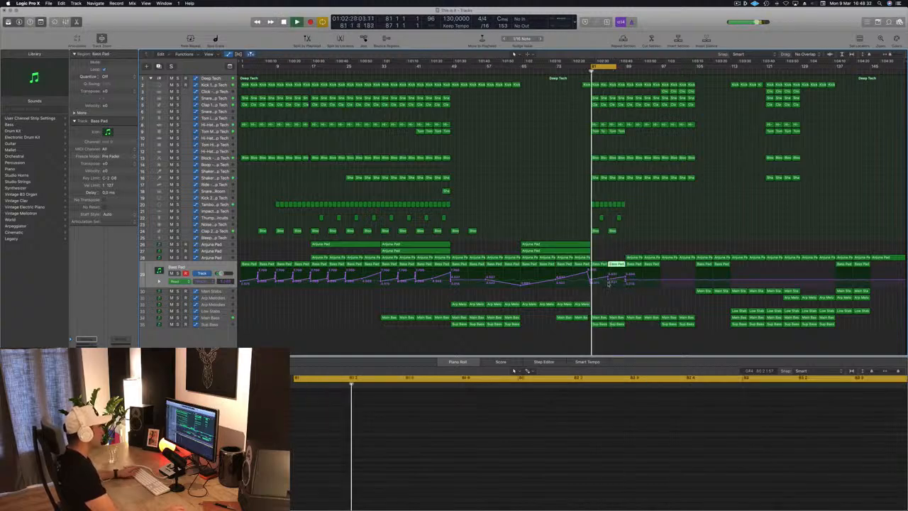
click(608, 281)
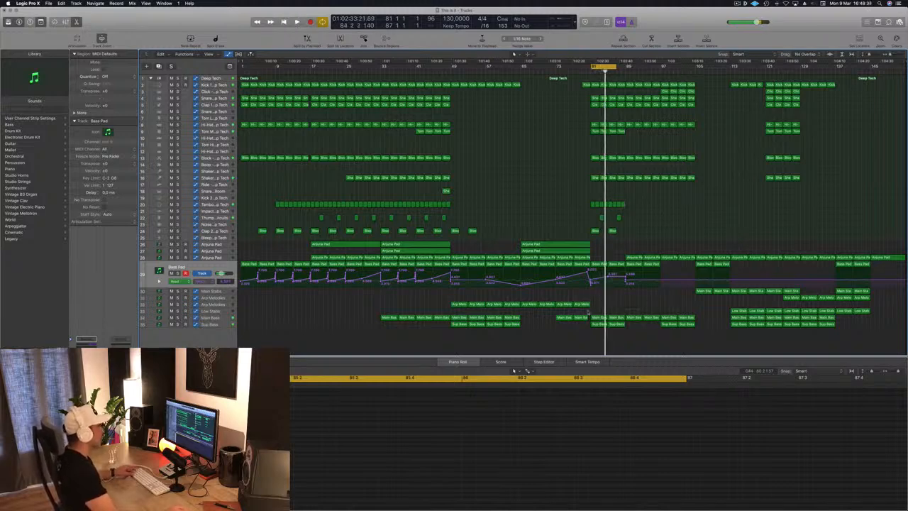
Step: Copy the Arp Melodies region from bar 77 to bar 81 and play it with its notes in view
drag(583, 305, 600, 305)
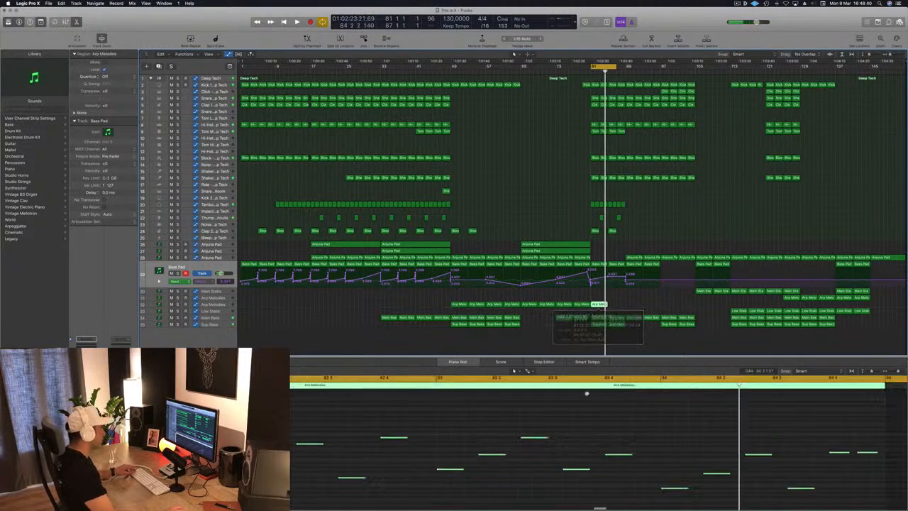
scroll(576, 426, down, 3)
scroll(580, 423, left, 1)
click(579, 414)
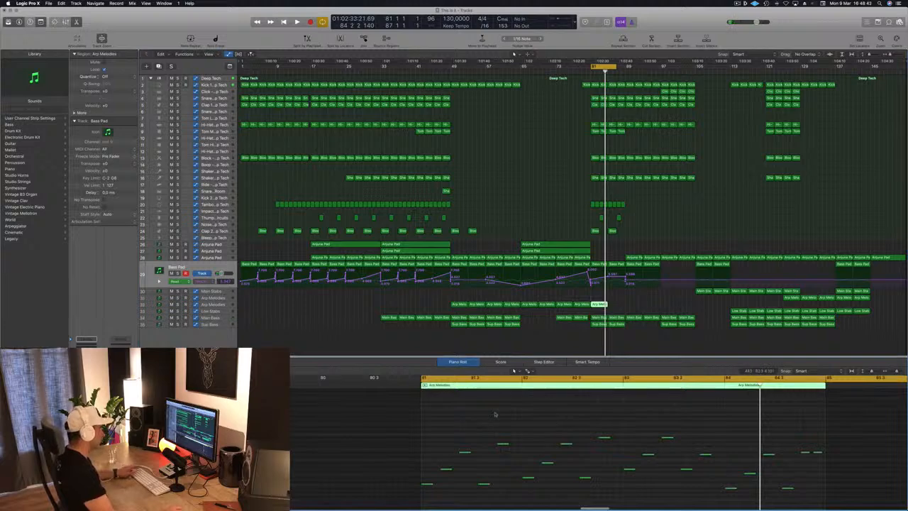
key(space)
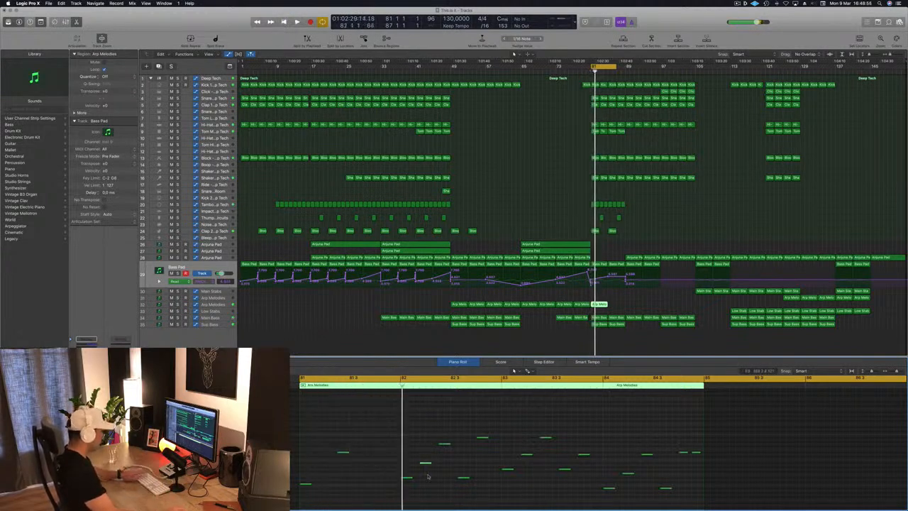
Step: Thin out the Arp Melodies region at bar 81 to two notes per bar by deleting the notes between and after them
drag(465, 428, 489, 489)
key(Delete)
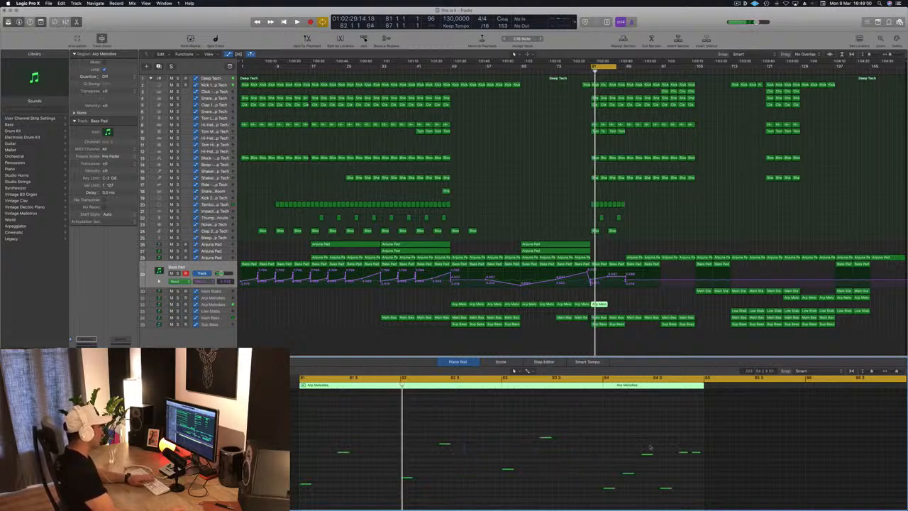
scroll(674, 490, down, 2)
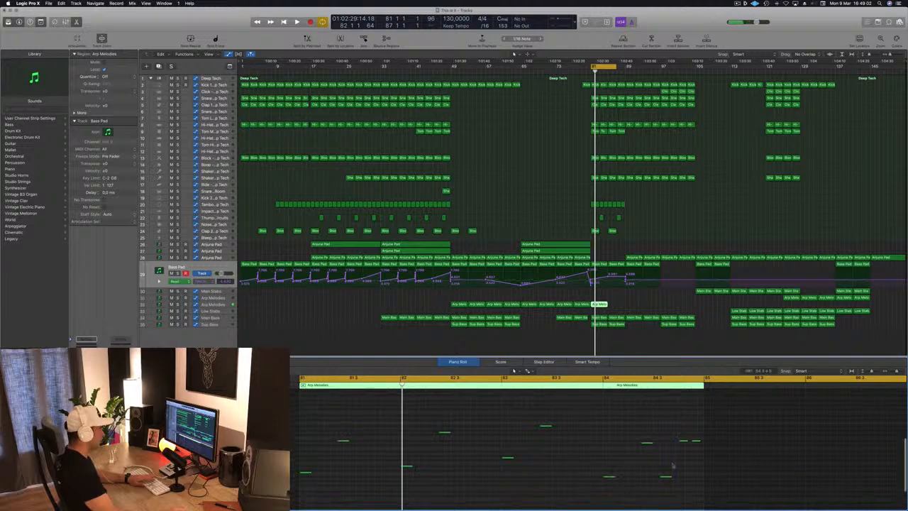
drag(661, 438, 708, 497)
key(Delete)
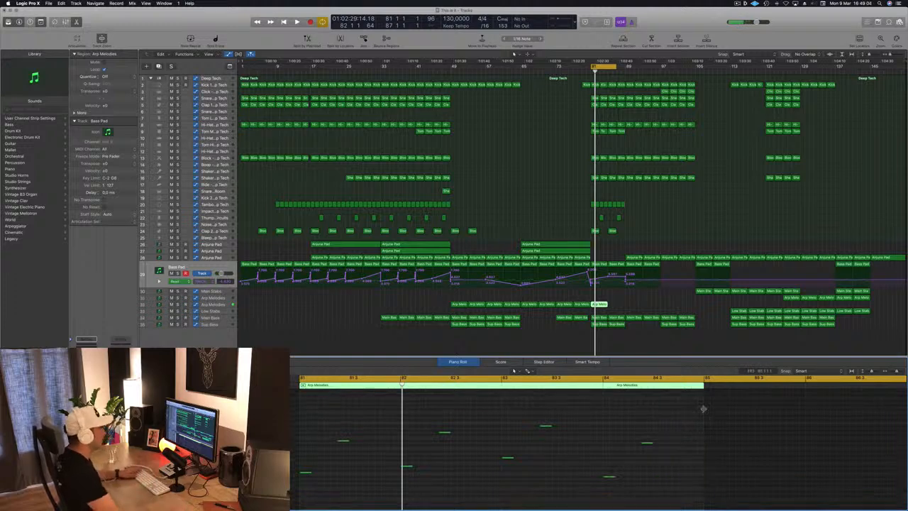
Step: Repeat the thinned Arp Melodies region at bars 85, 89 and 93, and level its automation to a lower value from bar 81
click(212, 305)
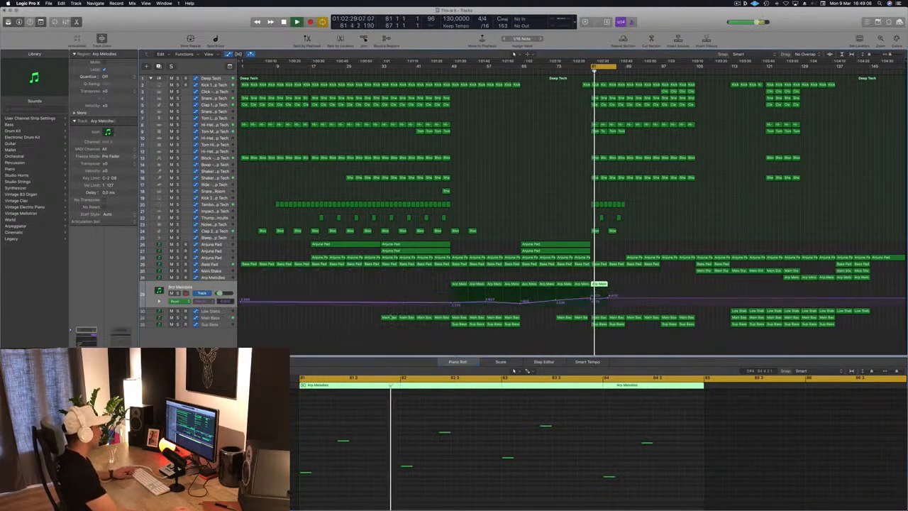
drag(599, 285, 633, 290)
key(space)
key(space)
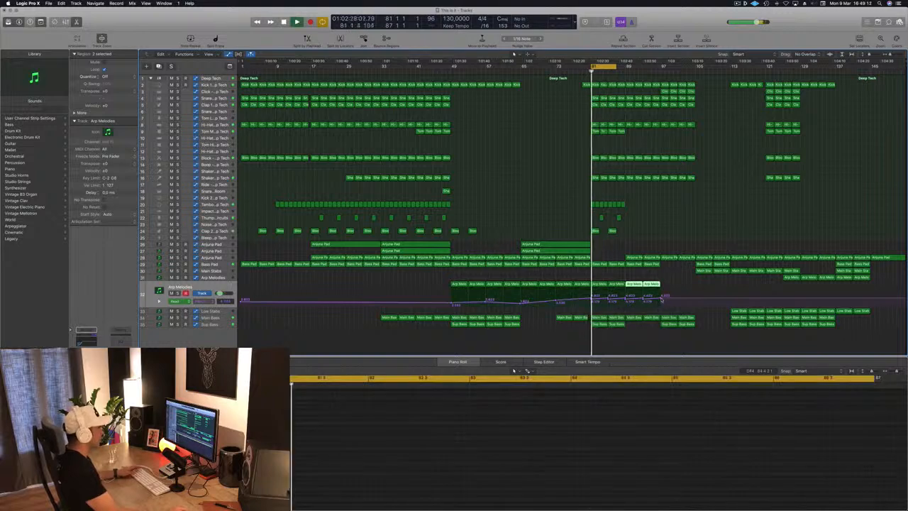
click(592, 297)
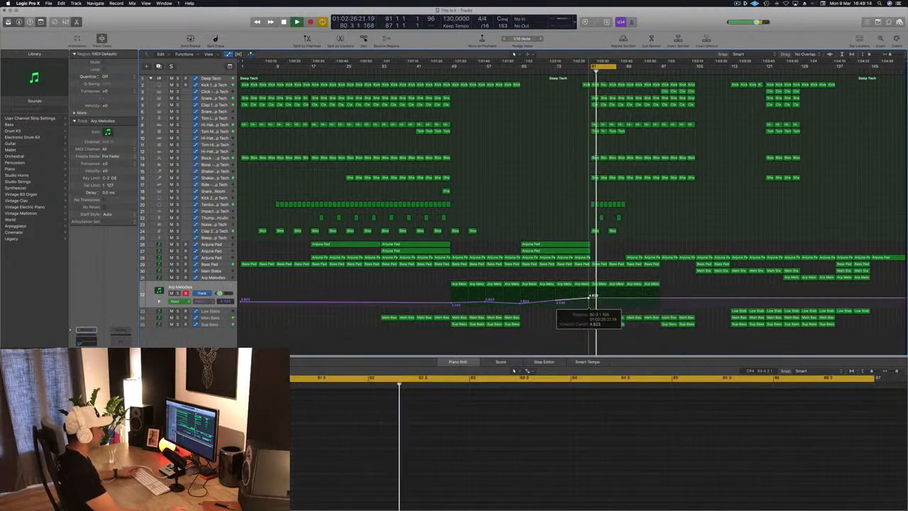
drag(590, 297, 593, 304)
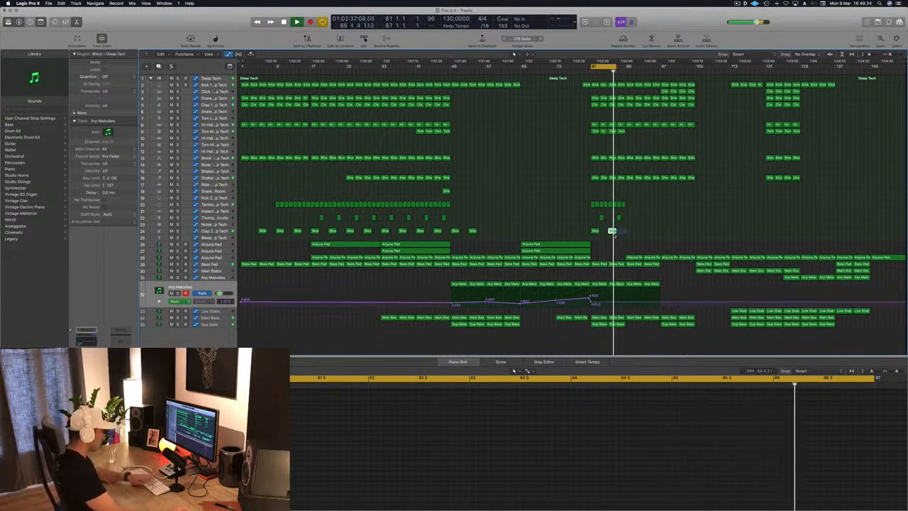
Step: Delete the region at bar 85 on the Clap 2 track and extend the cycle range's end to about bar 96
click(612, 231)
key(Delete)
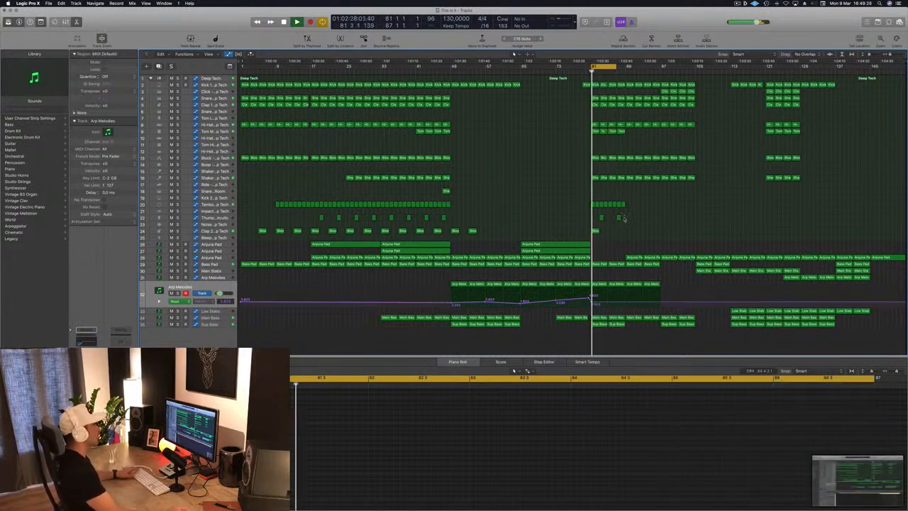
drag(616, 69, 658, 68)
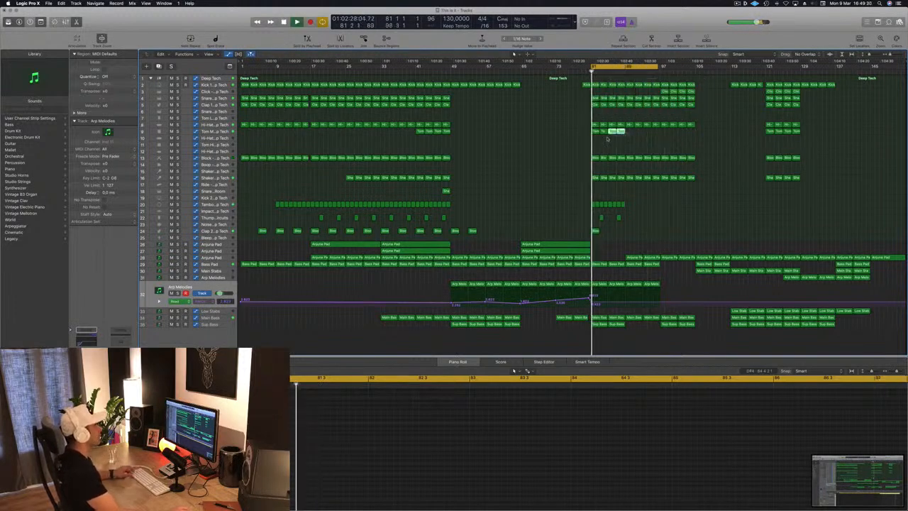
Step: Copy the four Tom Mid - Deep Tech regions from bar 81 to bar 89 and play the result
click(596, 132)
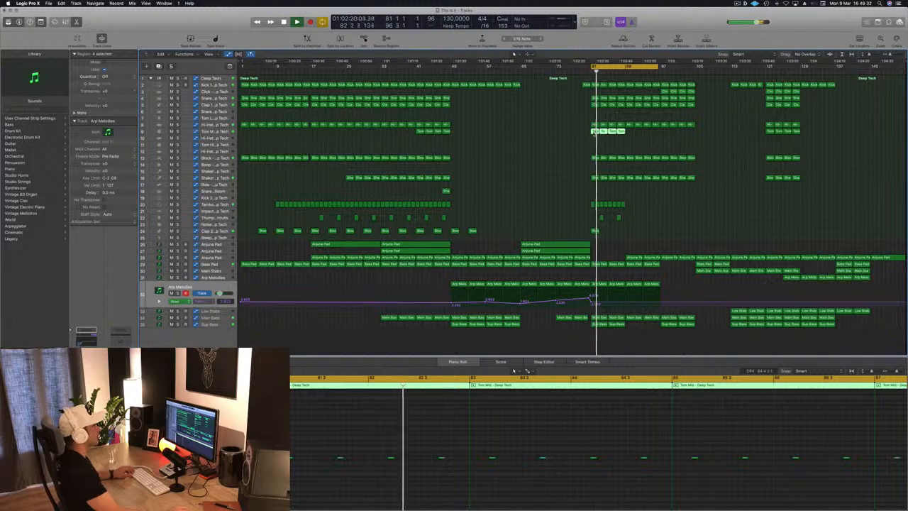
drag(594, 133, 629, 137)
key(space)
key(space)
Step: Try a copy of the Low Stabs region from bar 113 at bar 81, briefly soloing the track during playback
click(735, 312)
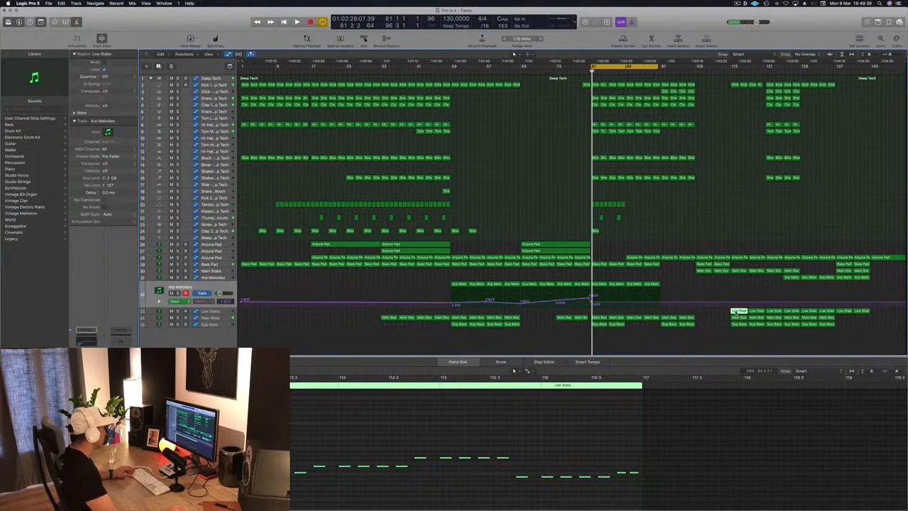
drag(732, 312, 595, 311)
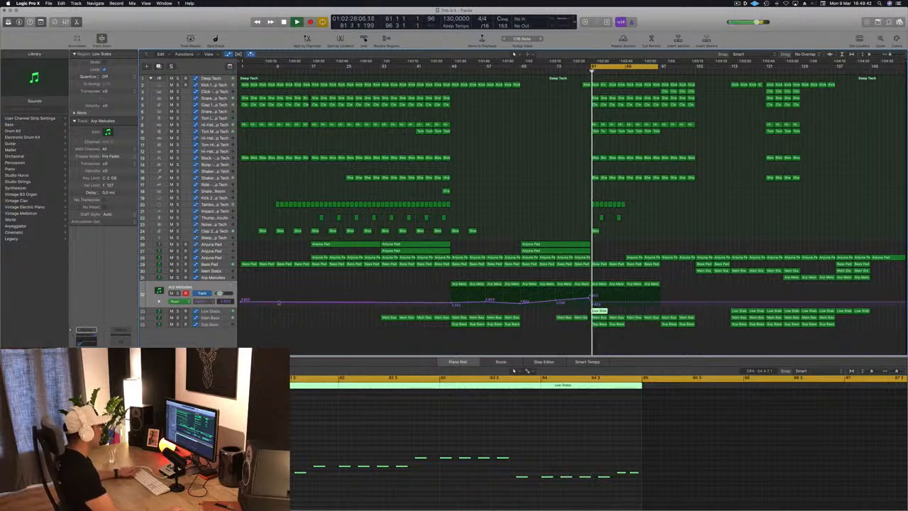
click(213, 312)
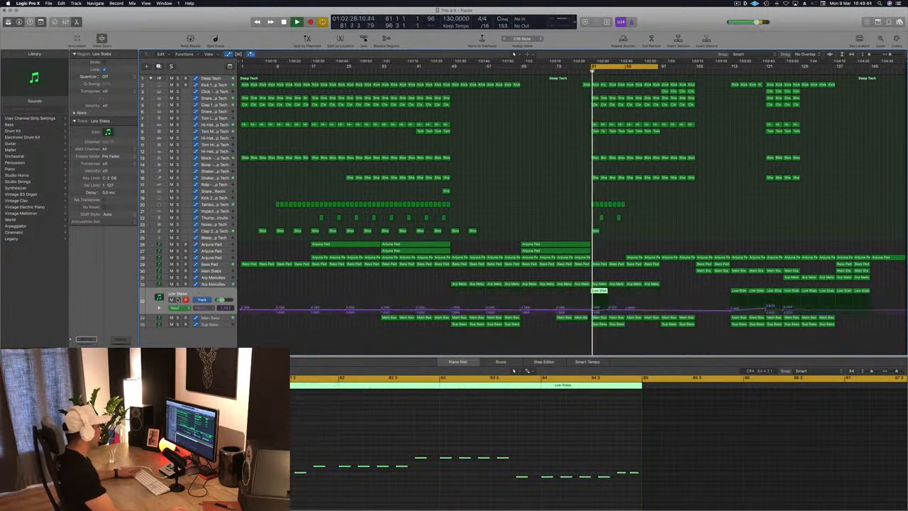
click(177, 300)
click(177, 300)
key(space)
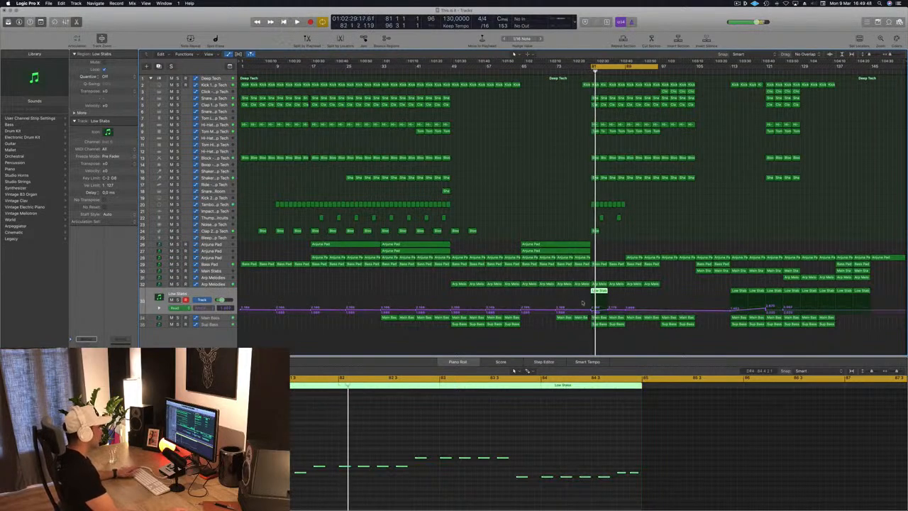
Step: Adjust the Low Stabs automation at bar 81, play it, and delete the Low Stabs region there
click(593, 311)
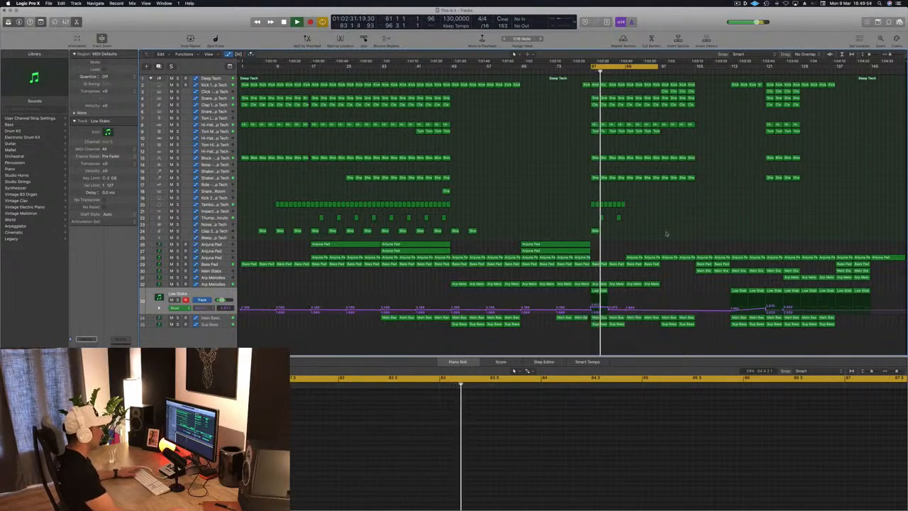
key(space)
click(600, 292)
key(space)
key(Delete)
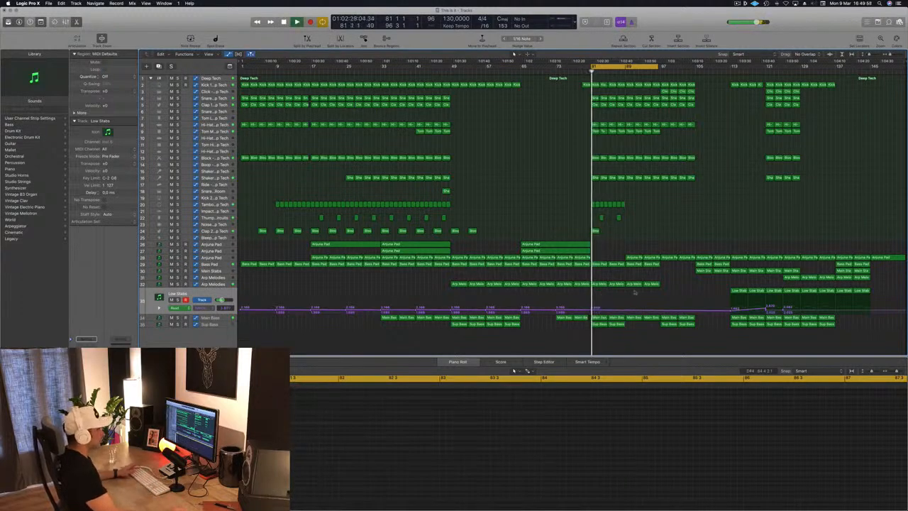
Step: Move the Main Stabs region from bar 105 to bar 81 and play it
click(785, 276)
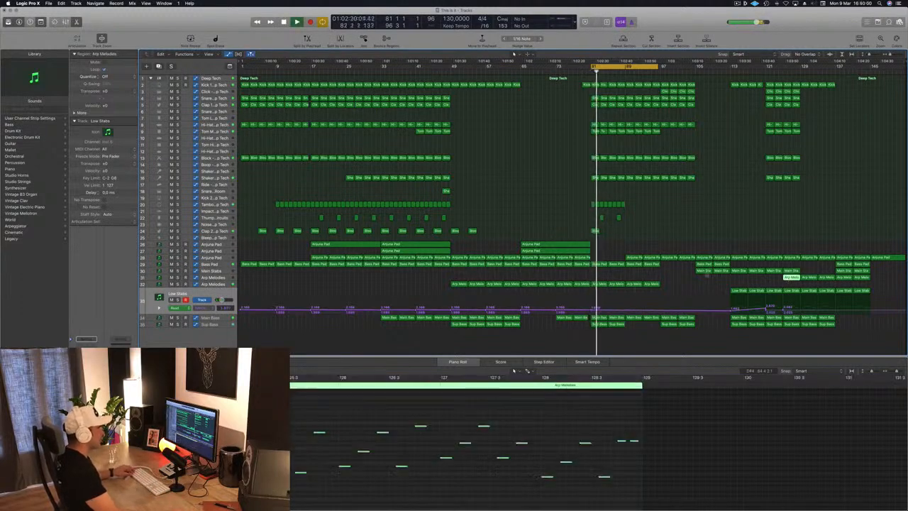
click(704, 271)
drag(691, 275, 584, 276)
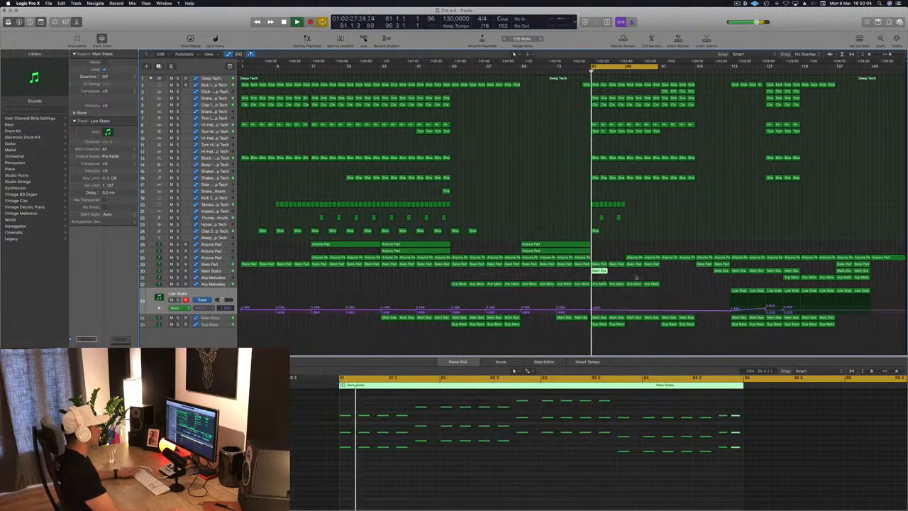
key(space)
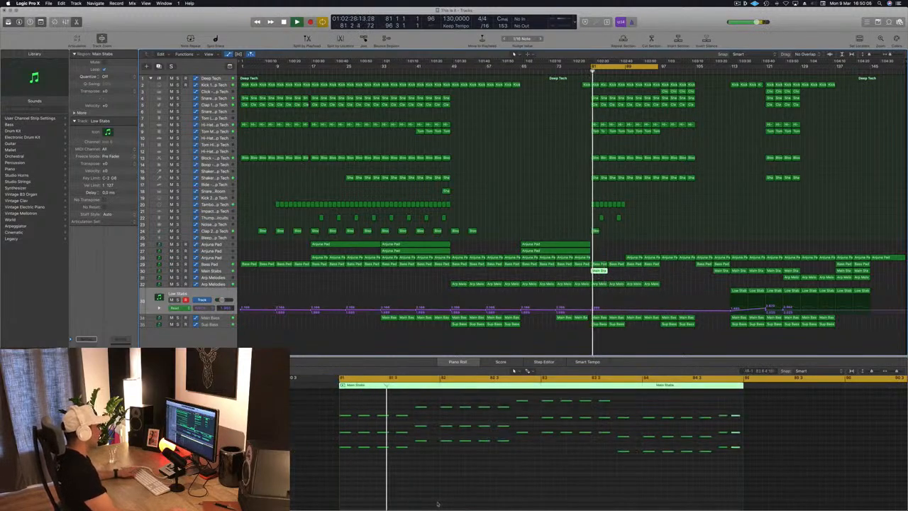
scroll(441, 497, down, 1)
key(space)
key(space)
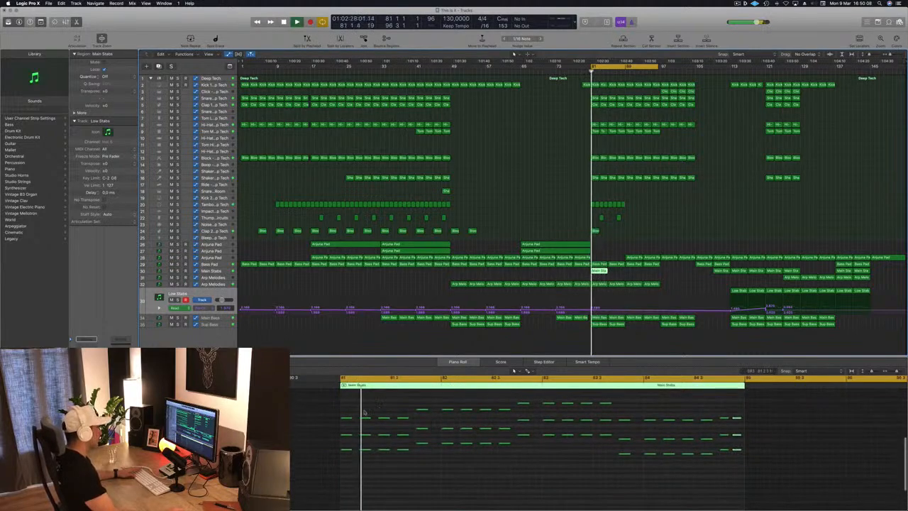
Step: Delete the Main Stabs chords in bar 81 after the first one and play the edited region
key(space)
mouse_move(361, 409)
mouse_down()
mouse_move(417, 426)
mouse_move(421, 467)
mouse_up()
key(Delete)
key(space)
key(space)
key(space)
key(space)
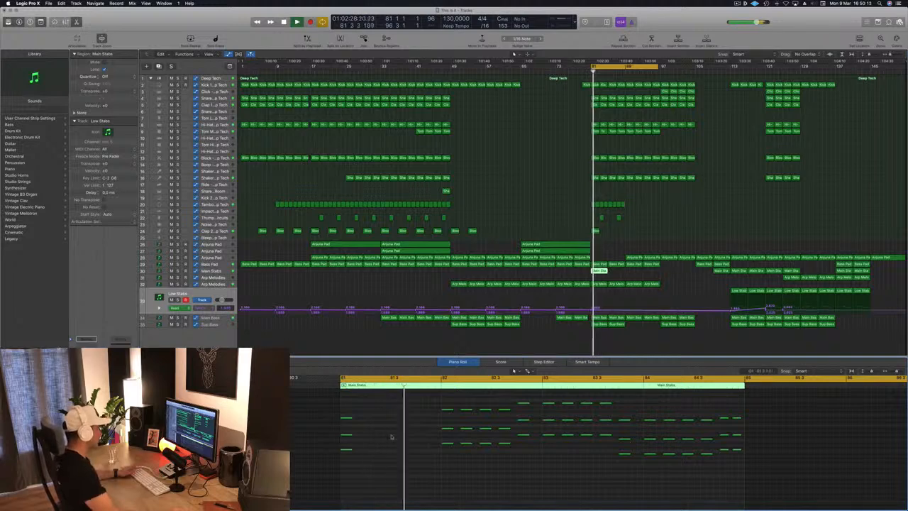
Step: Remove the Main Stabs region from bar 81 and play the drop without it
key(space)
key(space)
drag(615, 270, 590, 275)
click(589, 275)
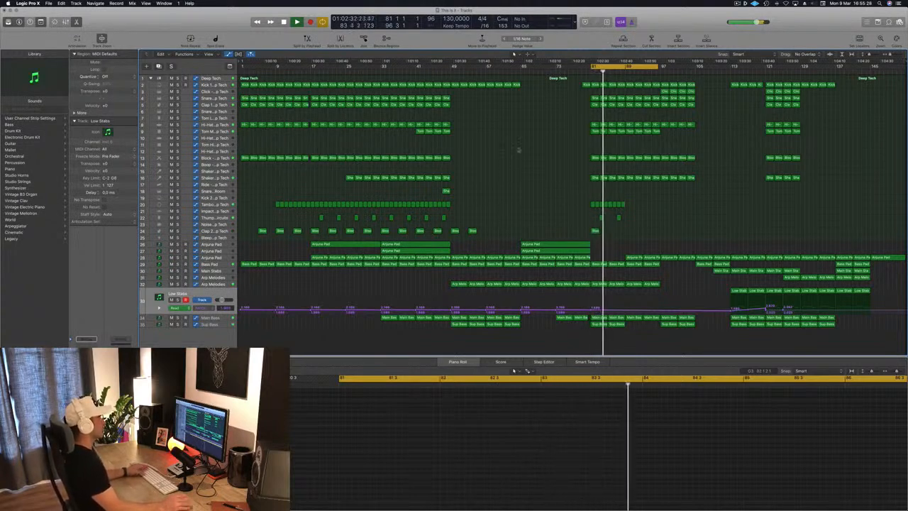
Step: Replay the drop from bar 81 and adjust the Main Bass automation point at bar 81
key(space)
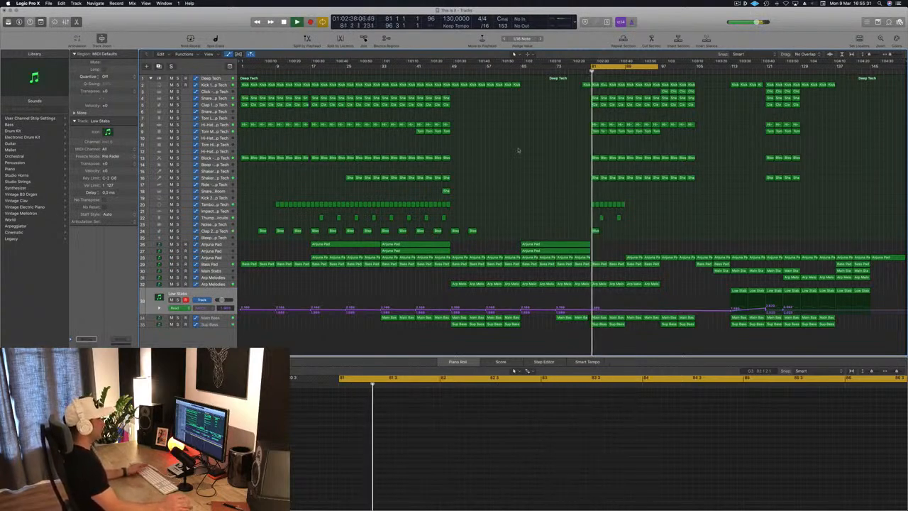
key(space)
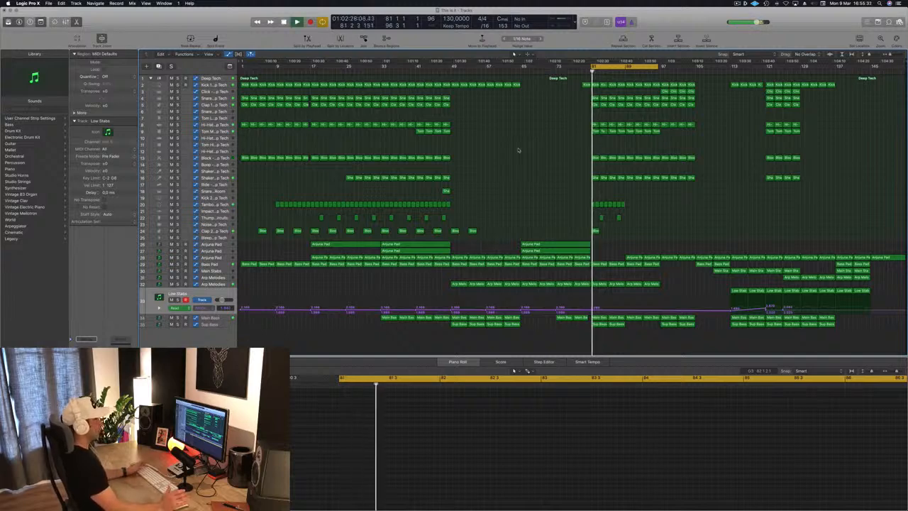
key(space)
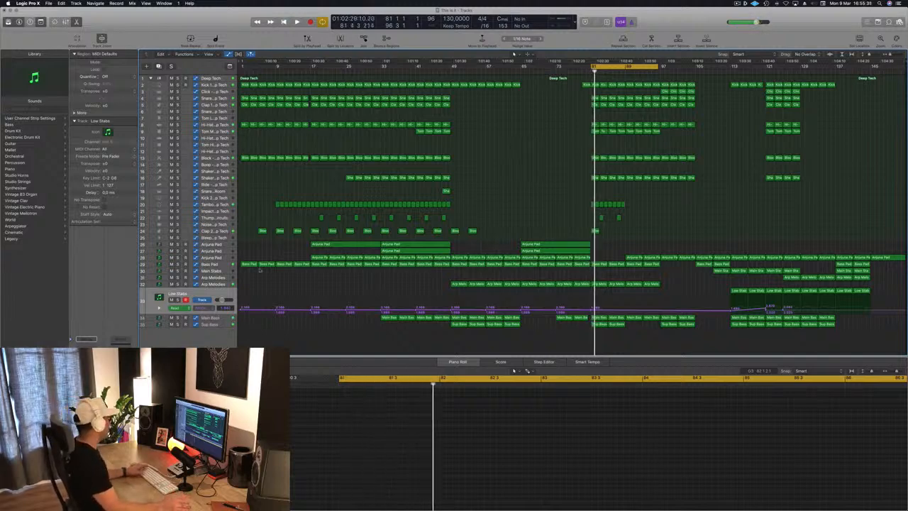
click(222, 319)
key(space)
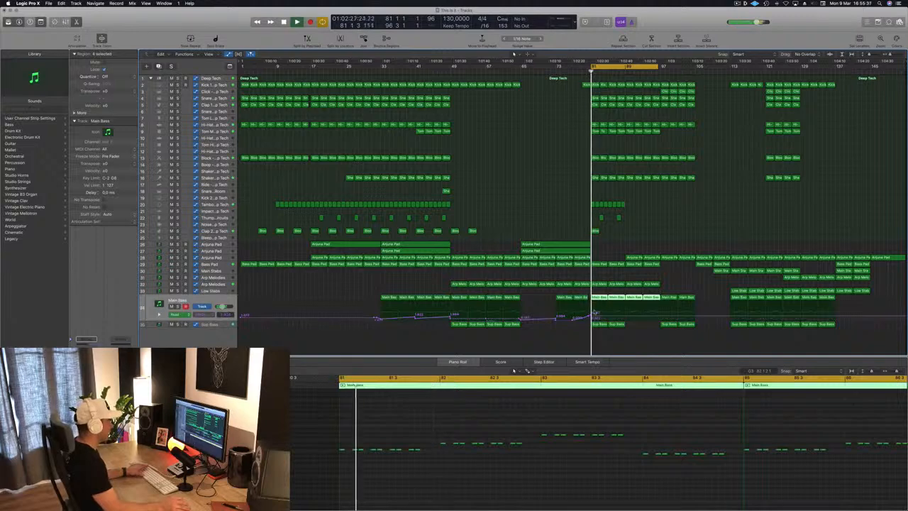
drag(592, 317, 592, 317)
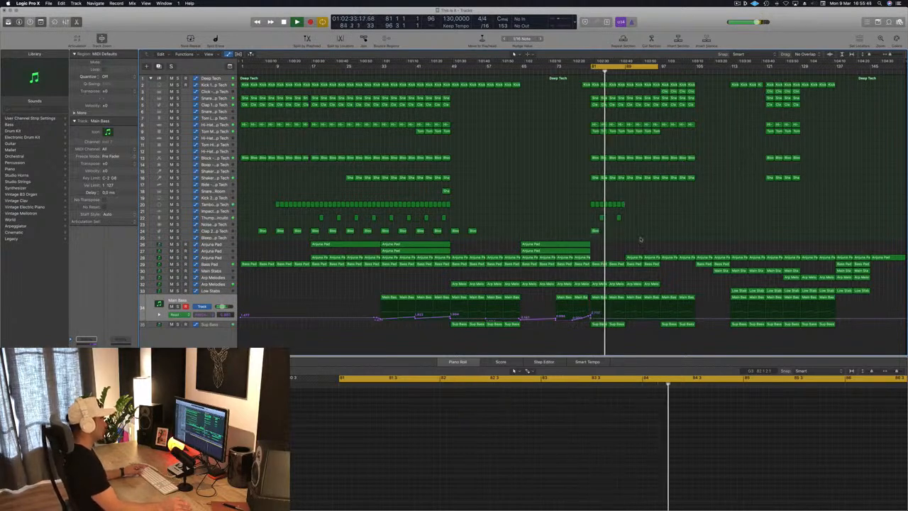
Step: Copy the two Anjuna Pad regions before bar 81, with their automation, into the gap at bars 81 to 88
key(super+Right)
key(super+Right)
key(space)
key(space)
key(space)
drag(582, 258, 632, 264)
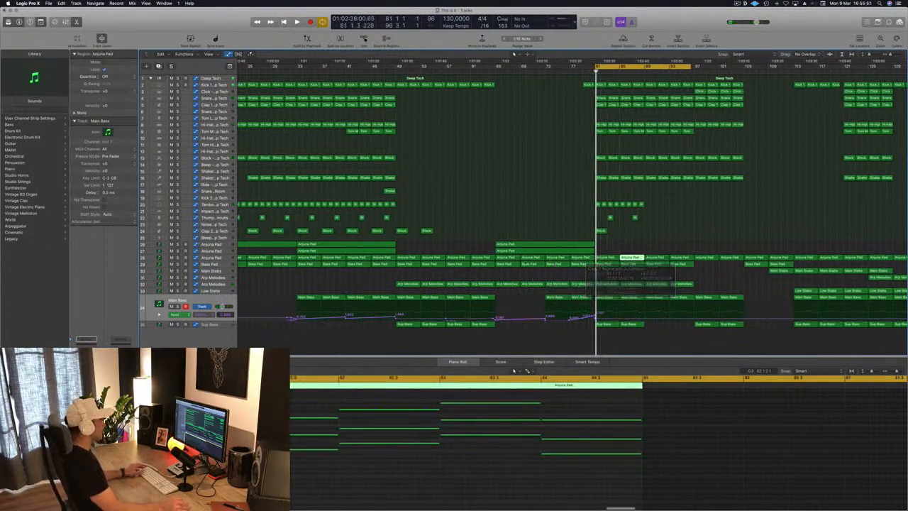
Step: Adjust the Anjuna Pad automation points at the start of bar 81 and play the drop
click(217, 260)
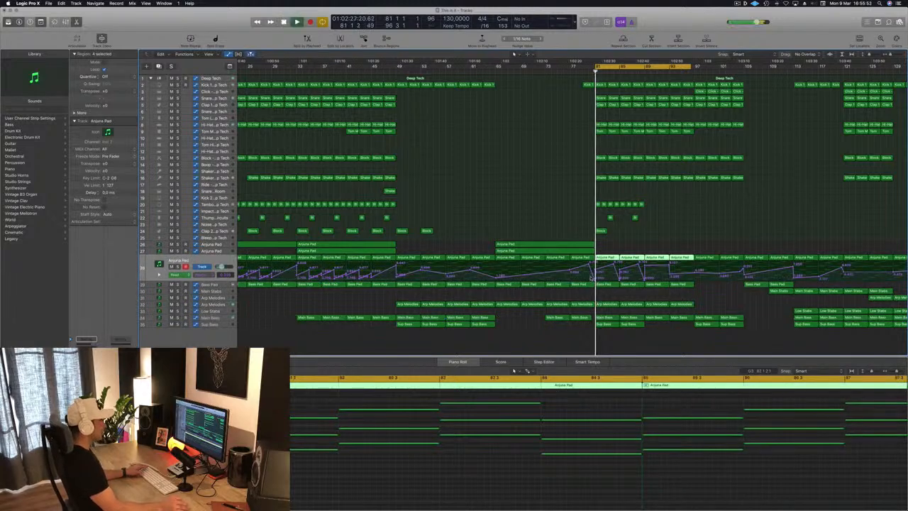
mouse_move(595, 270)
mouse_down()
mouse_move(595, 279)
mouse_move(614, 270)
mouse_up()
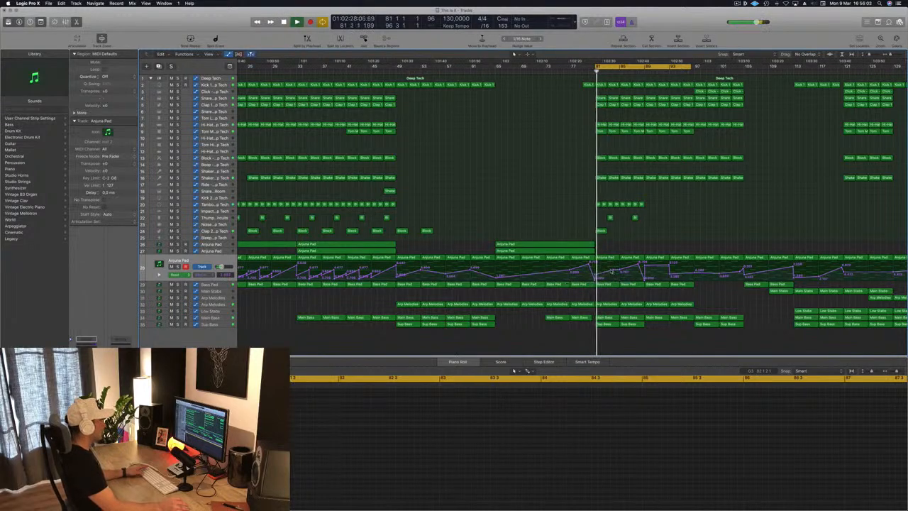
drag(615, 270, 611, 270)
key(space)
key(space)
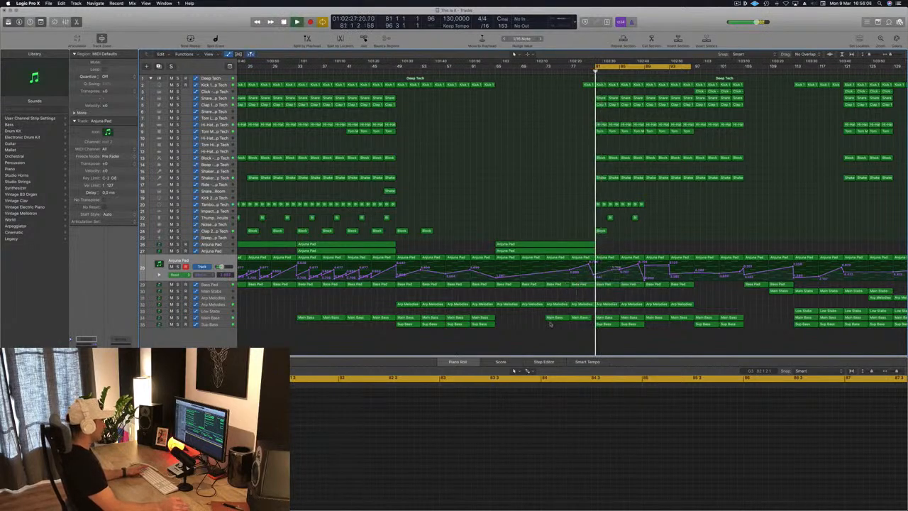
Step: Fine-tune the Main Bass filter cutoff automation just before bar 81 and play through the transition
click(209, 319)
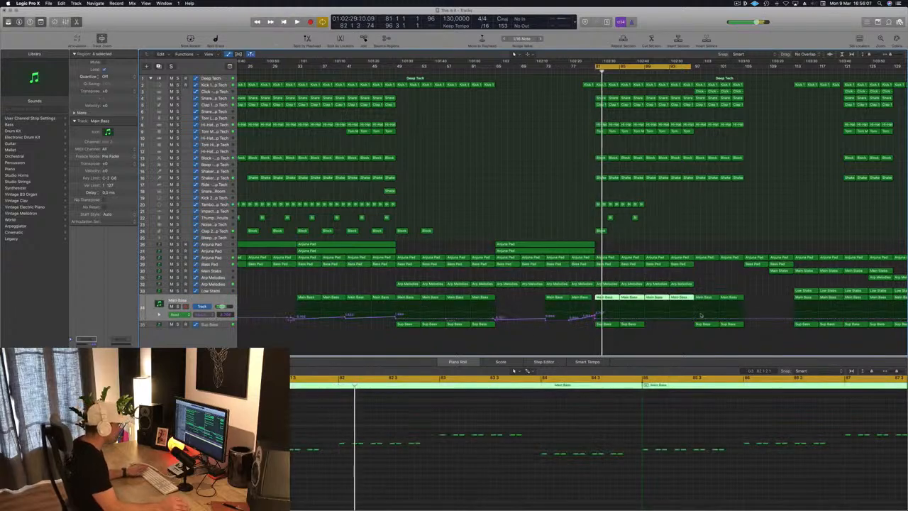
click(600, 317)
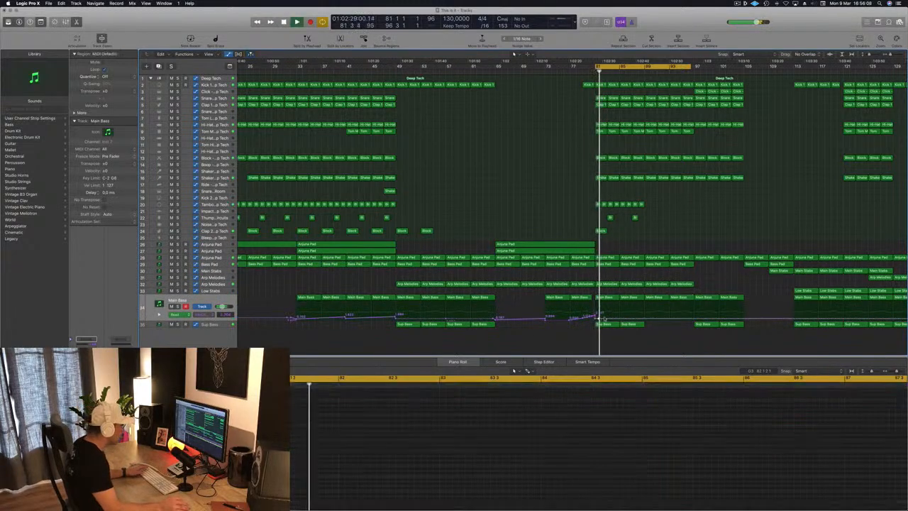
key(space)
key(space)
scroll(609, 318, up, 10)
scroll(438, 304, left, 3)
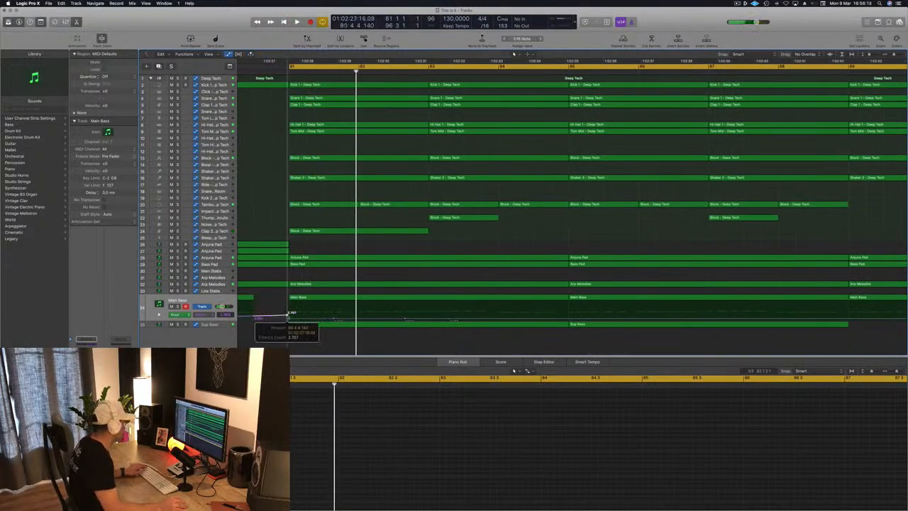
key(space)
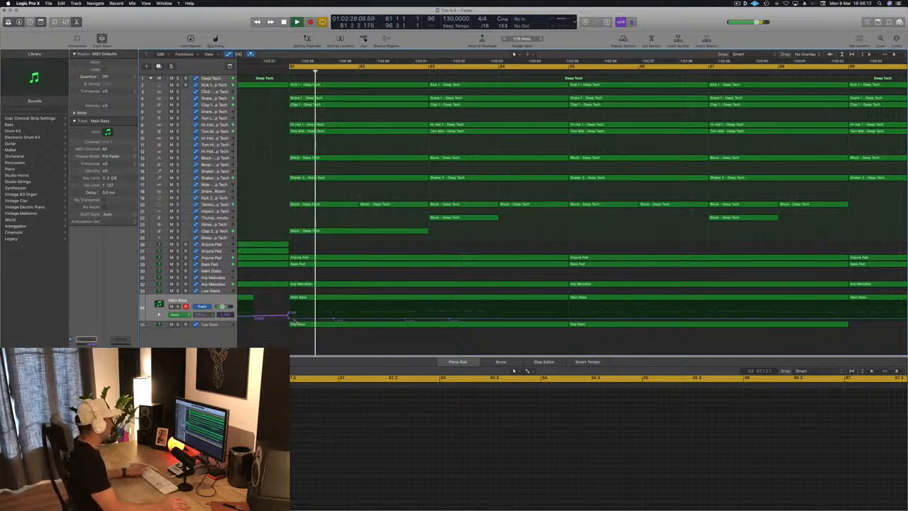
scroll(292, 319, down, 5)
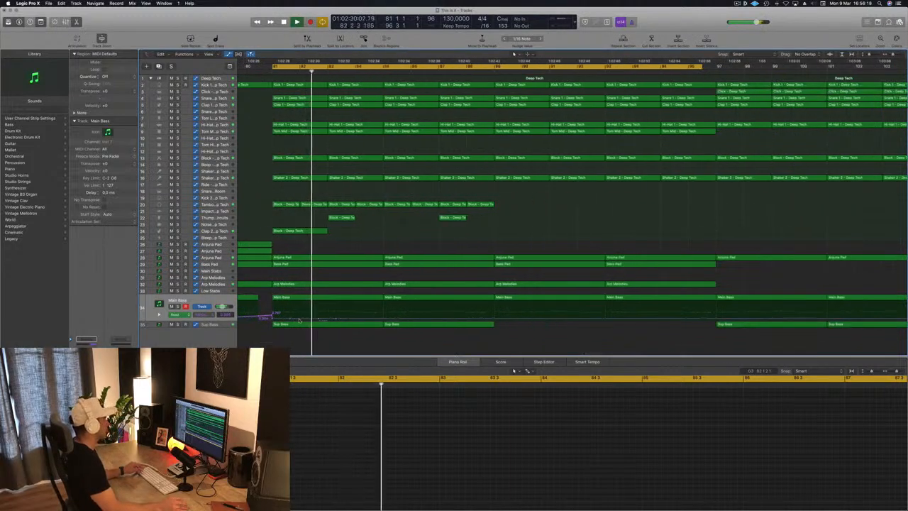
scroll(295, 321, down, 5)
scroll(459, 274, up, 2)
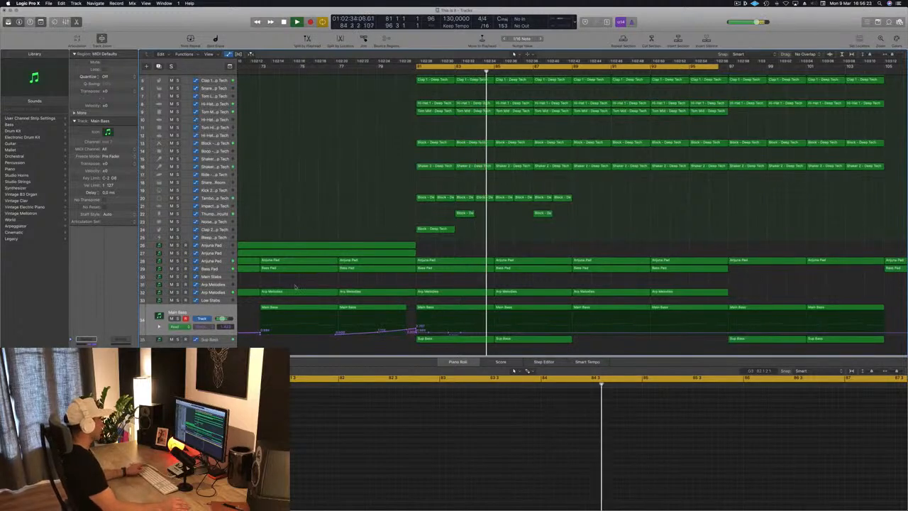
Step: Remove the low Anjuna Pad automation point at bar 89 and pull the curve down there to ramp up towards bar 93
click(218, 261)
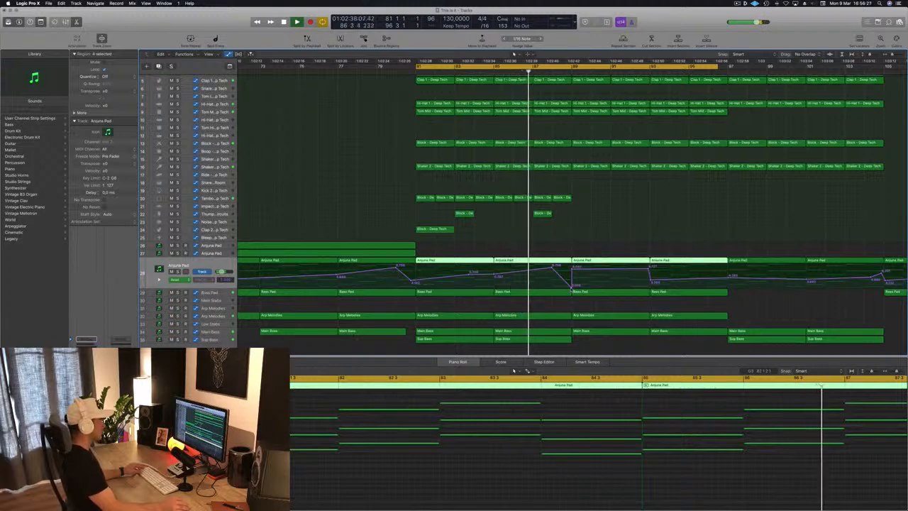
click(571, 288)
click(571, 287)
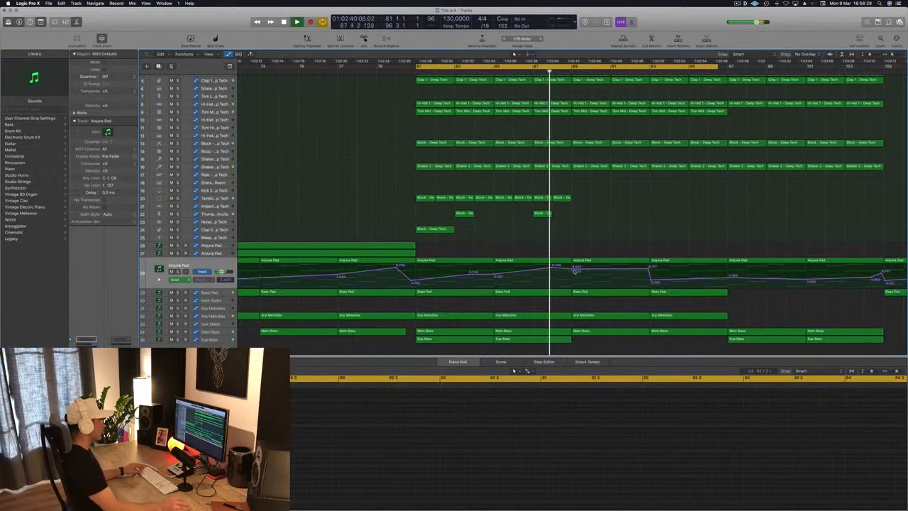
drag(575, 270, 574, 287)
scroll(573, 250, down, 3)
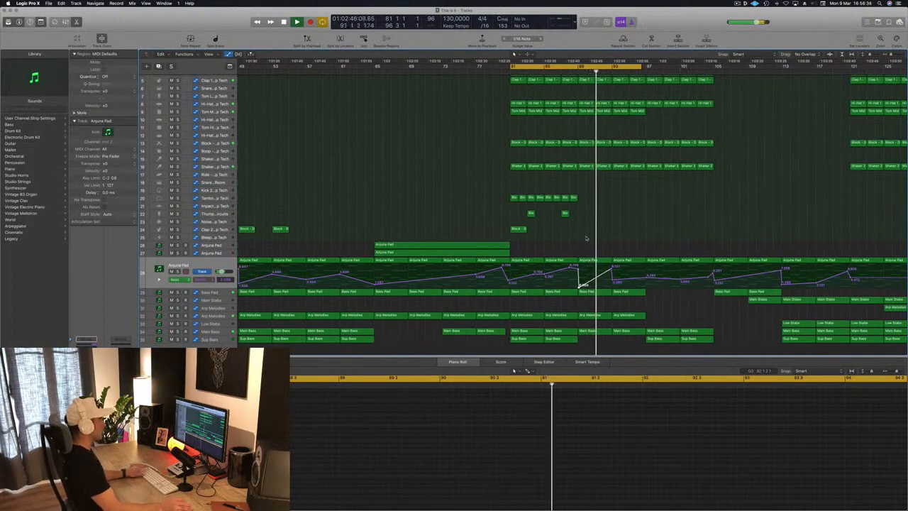
Step: Lower the Anjuna Pad automation point at bar 81 slightly while the drop plays
key(Return)
scroll(586, 238, down, 3)
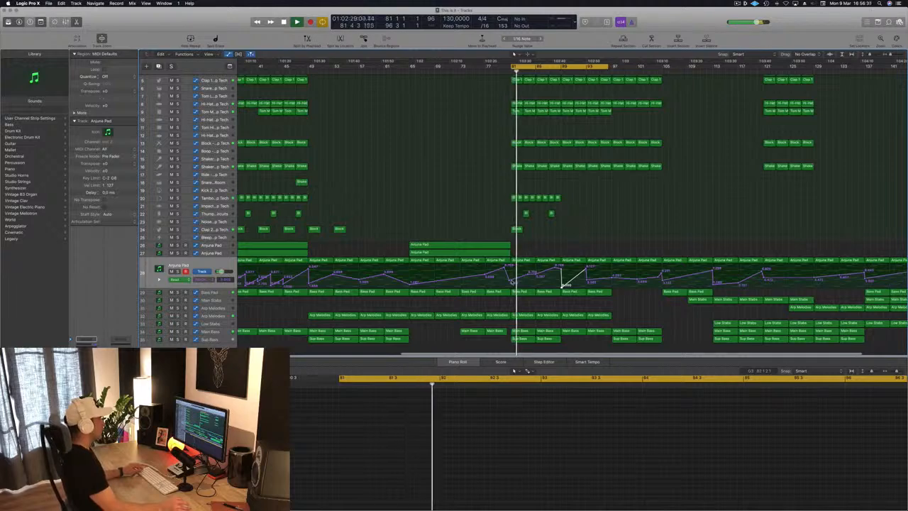
drag(510, 281, 512, 283)
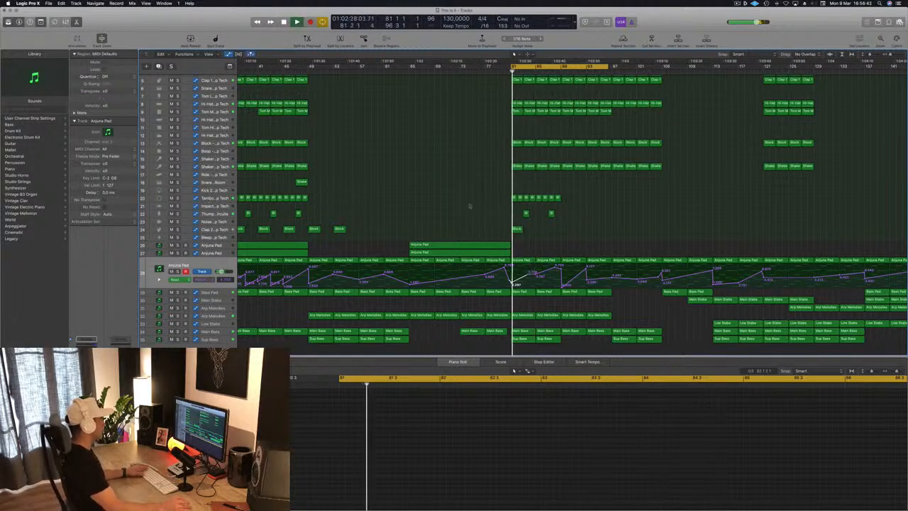
Step: Delete the eight tambourine regions in bars 81 to 88
drag(468, 205, 588, 198)
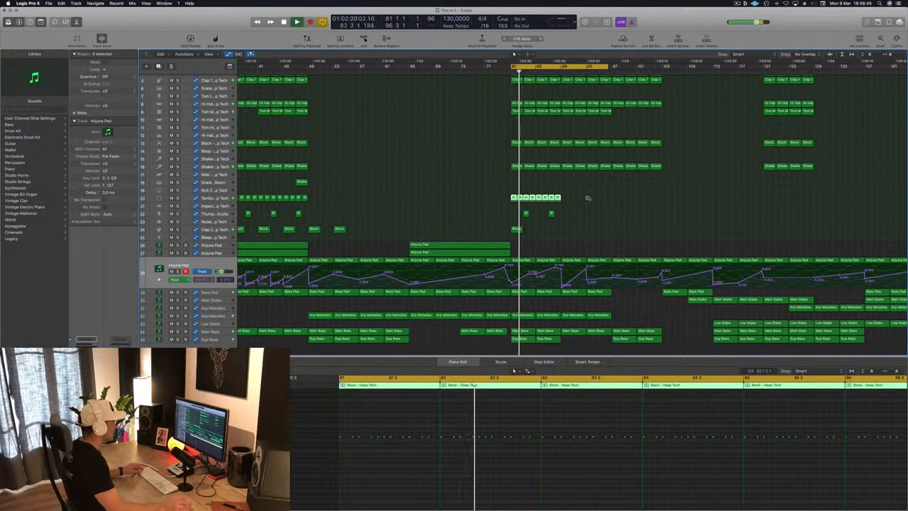
scroll(588, 198, up, 5)
scroll(587, 198, down, 2)
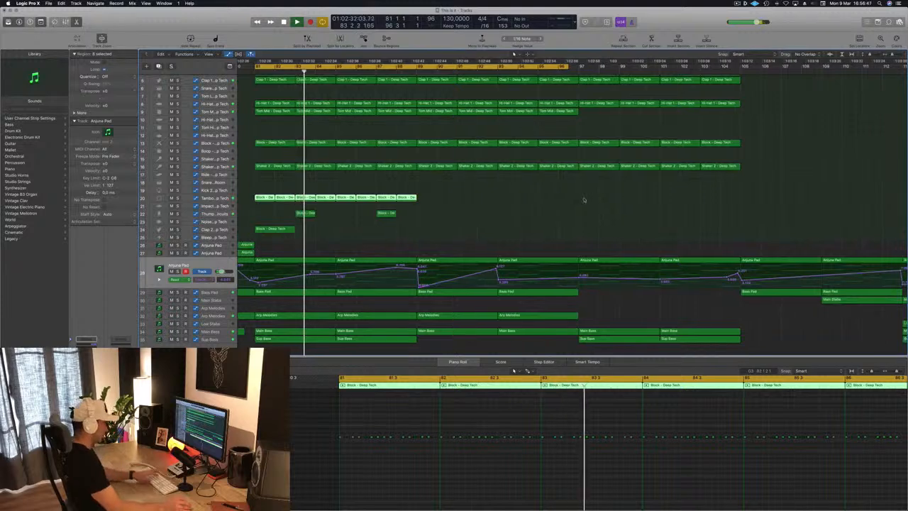
key(Delete)
Step: Copy the Click regions at bars 97 to 104 back so they fill bars 81 to 96
scroll(416, 206, down, 2)
scroll(470, 215, down, 2)
scroll(471, 215, left, 5)
scroll(491, 211, up, 1)
scroll(492, 211, up, 3)
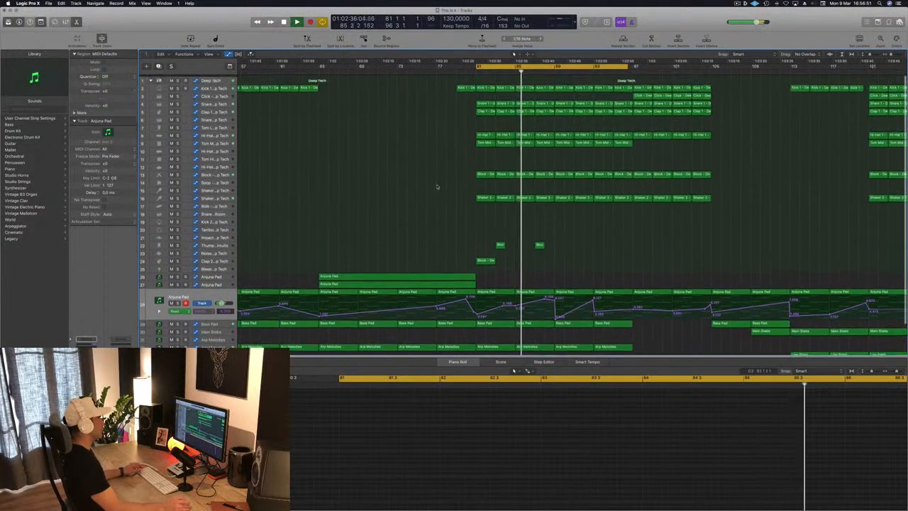
drag(627, 94, 720, 96)
mouse_move(641, 94)
mouse_down()
mouse_move(483, 95)
mouse_move(643, 99)
mouse_up()
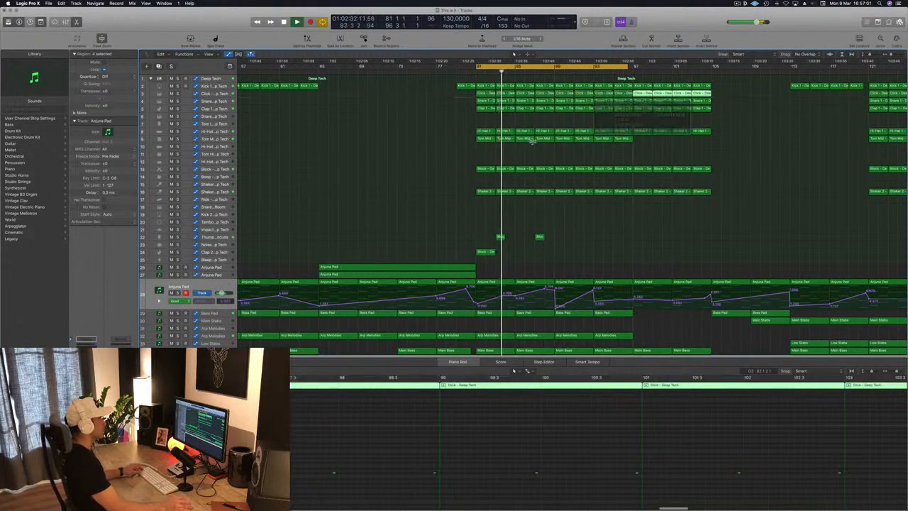
Step: Copy the two Sub Bass regions at bar 97 to bars 89 to 96
key(super+Up)
key(super+Up)
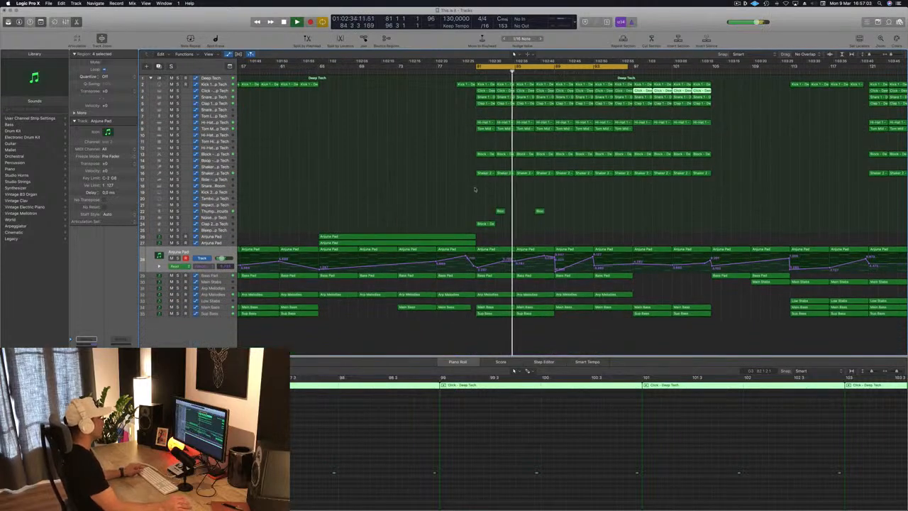
key(super+Left)
key(super+Left)
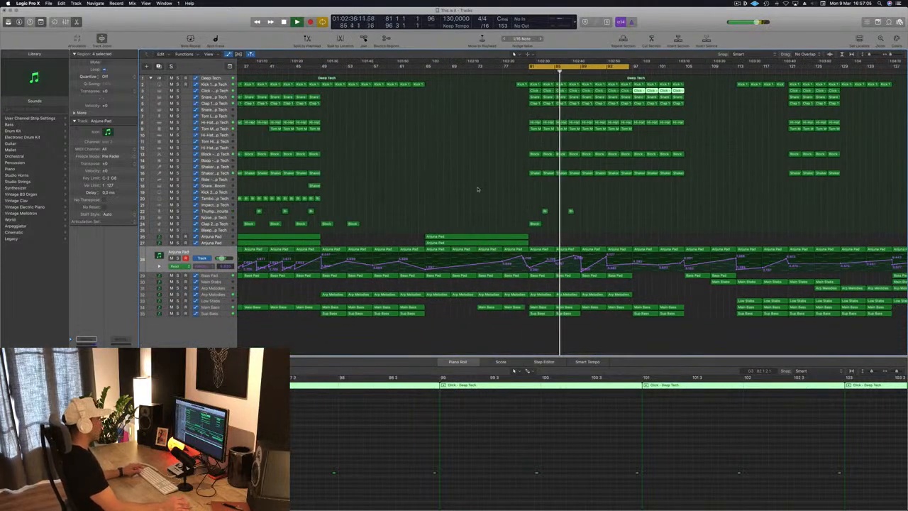
key(super+Left)
key(super+Left)
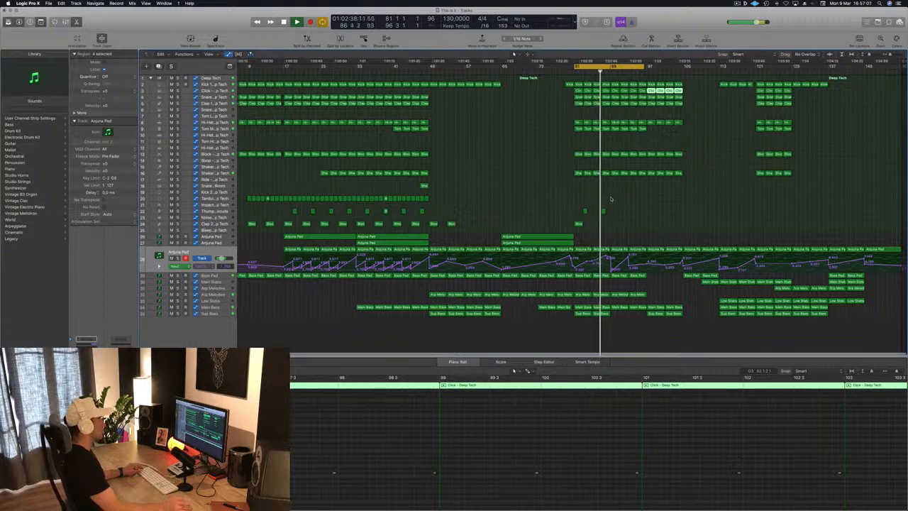
key(super+Right)
key(super+Right)
key(super+Left)
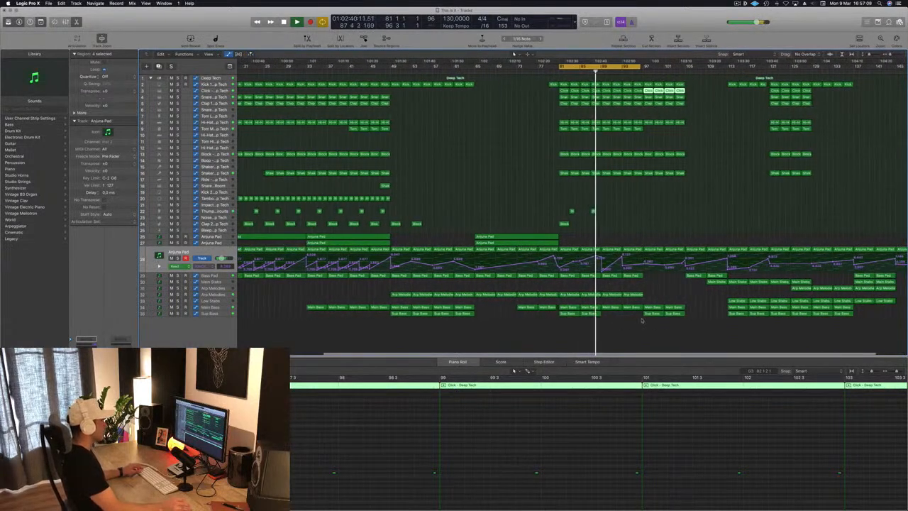
drag(689, 317, 618, 318)
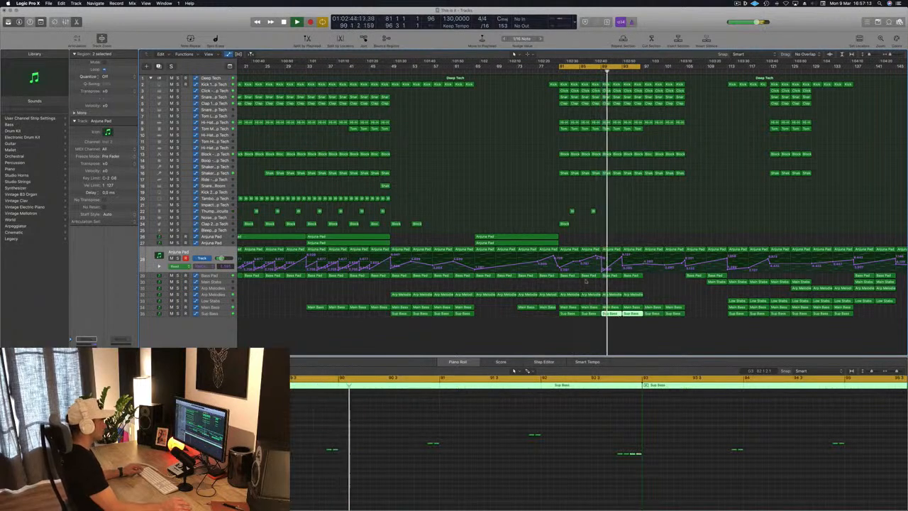
Step: Replay the drop from bar 81 and inspect the notes of the Arp Melodies regions up to bar 96
click(590, 294)
click(611, 294)
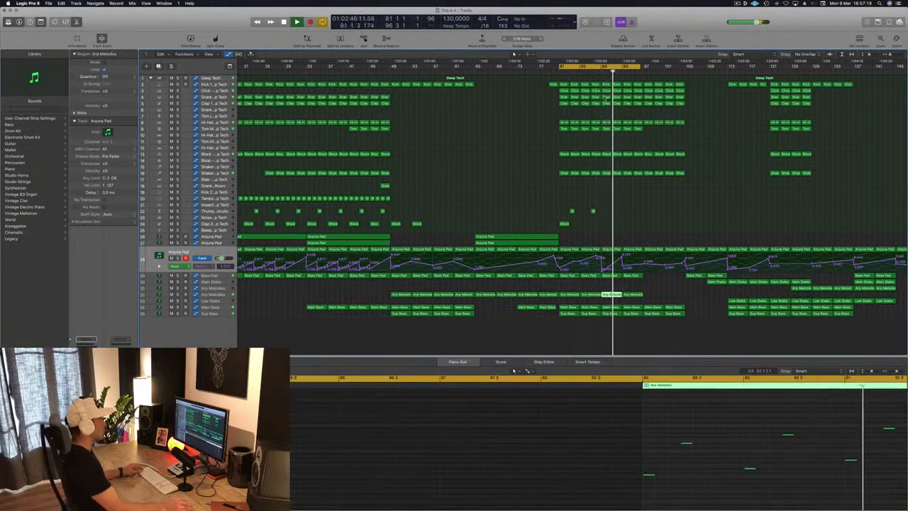
key(space)
key(space)
click(569, 295)
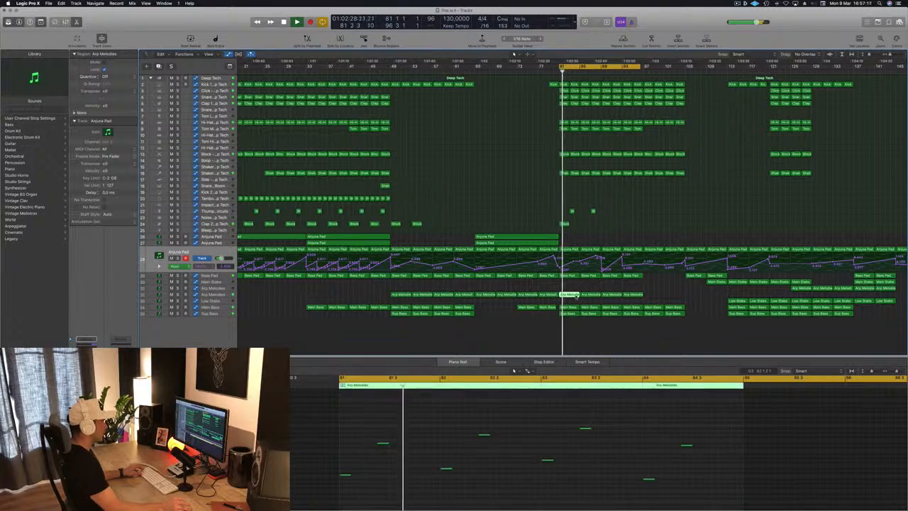
click(585, 294)
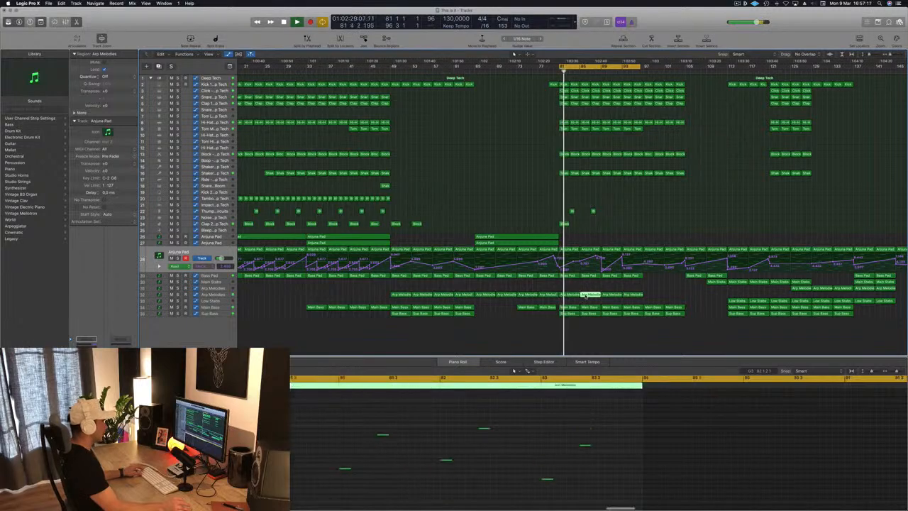
click(638, 295)
key(super+Left)
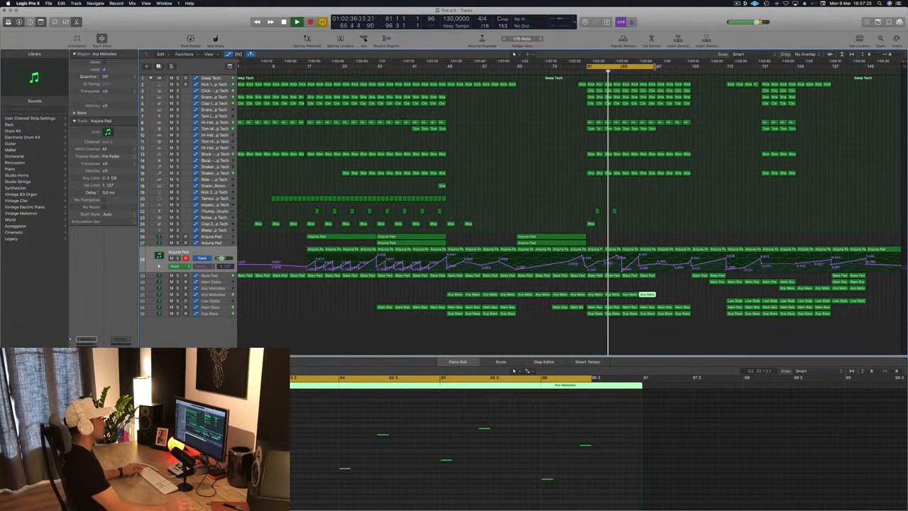
key(super+Right)
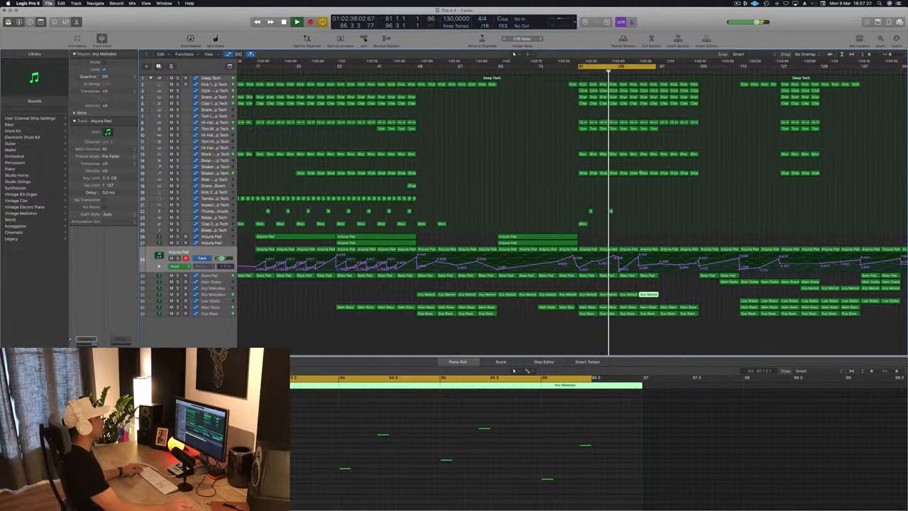
key(super+Left)
key(super+Right)
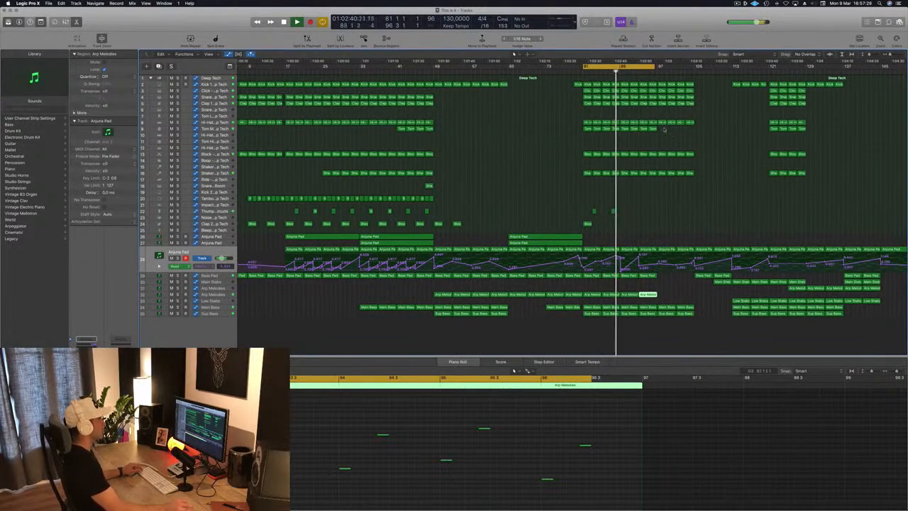
Step: Delete the four Tom Mid regions in bars 89 to 96
click(667, 132)
drag(627, 131, 625, 131)
key(Delete)
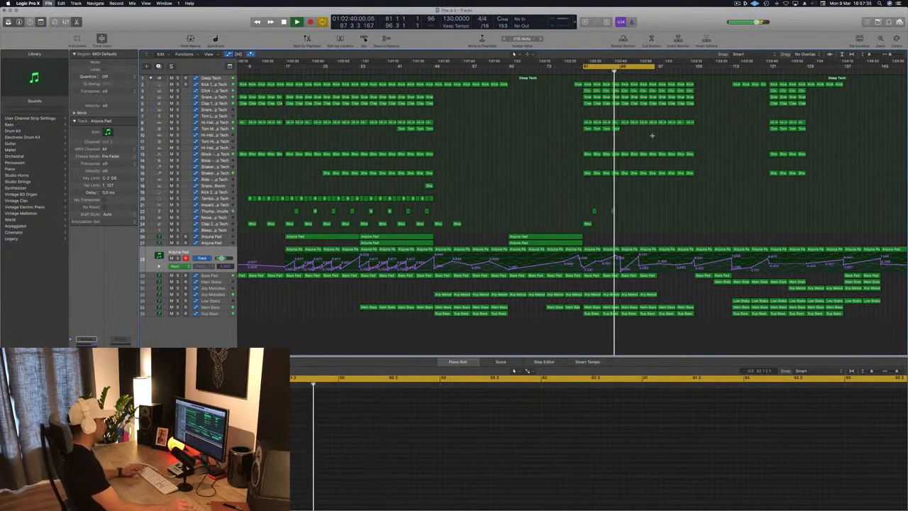
Step: Add a Block region at bar 85 on the Clap 2 track and copy the four Block regions in bars 81 to 88 to bar 89
click(427, 210)
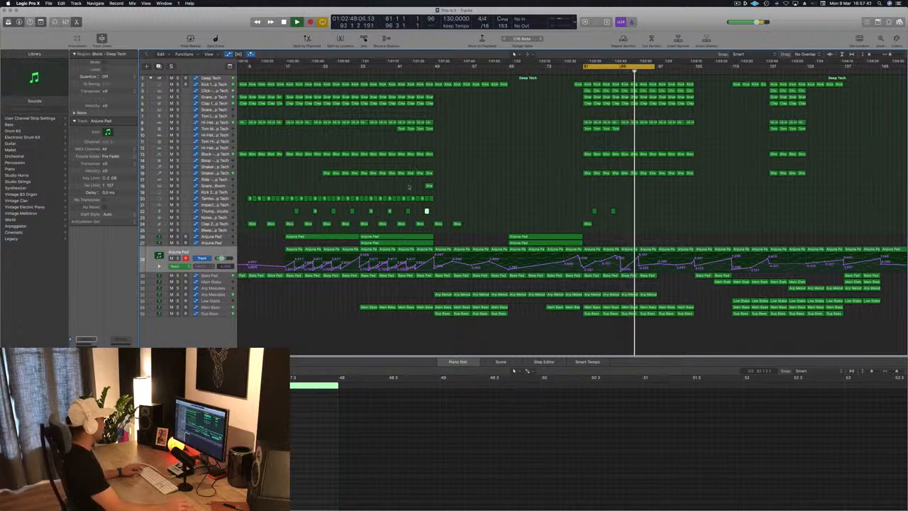
click(448, 186)
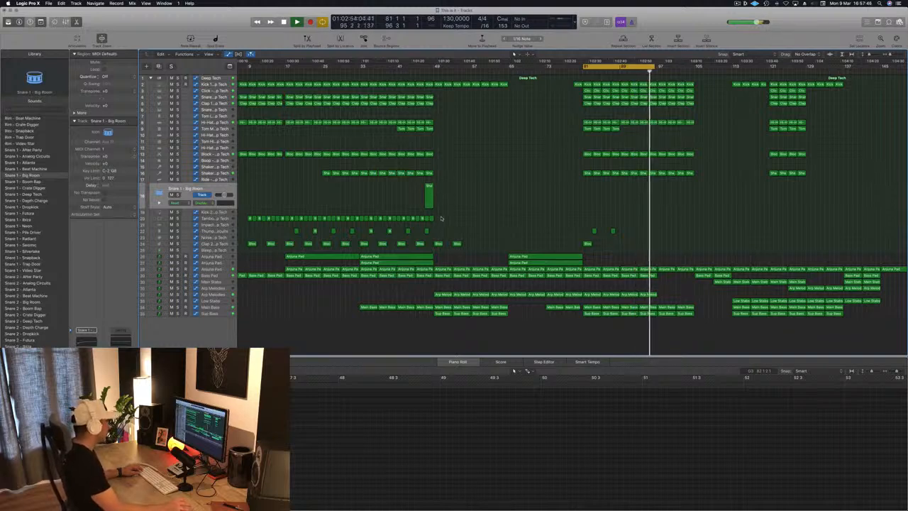
drag(432, 228, 587, 244)
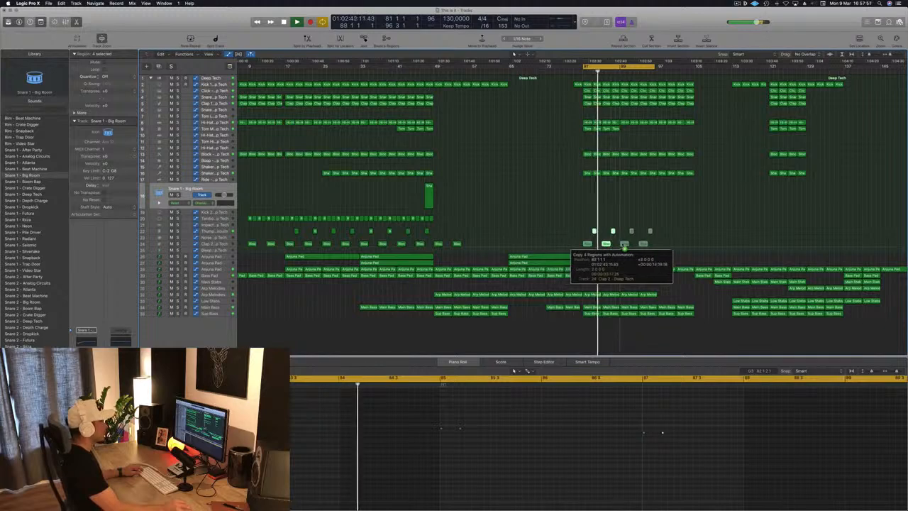
drag(624, 246, 622, 245)
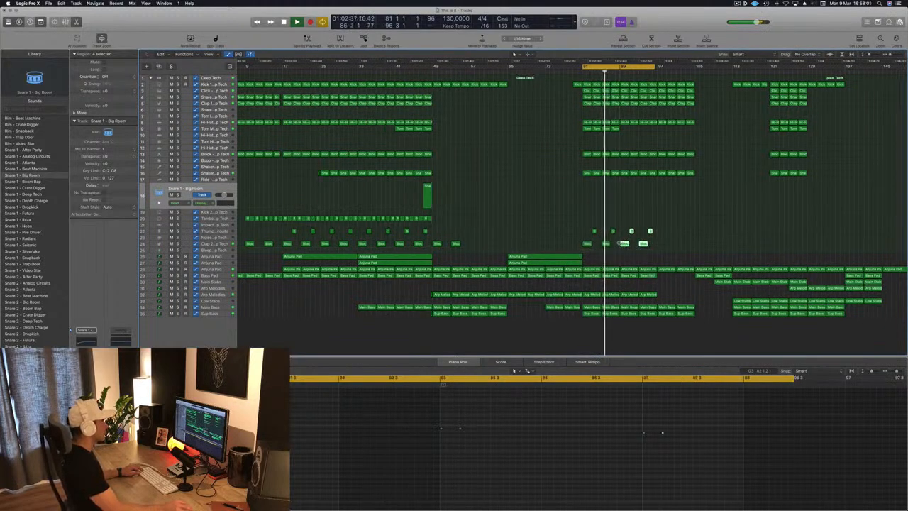
Step: Delete the two Arp Melodies regions in bars 89 to 96 and restart playback from bar 81
scroll(622, 244, up, 5)
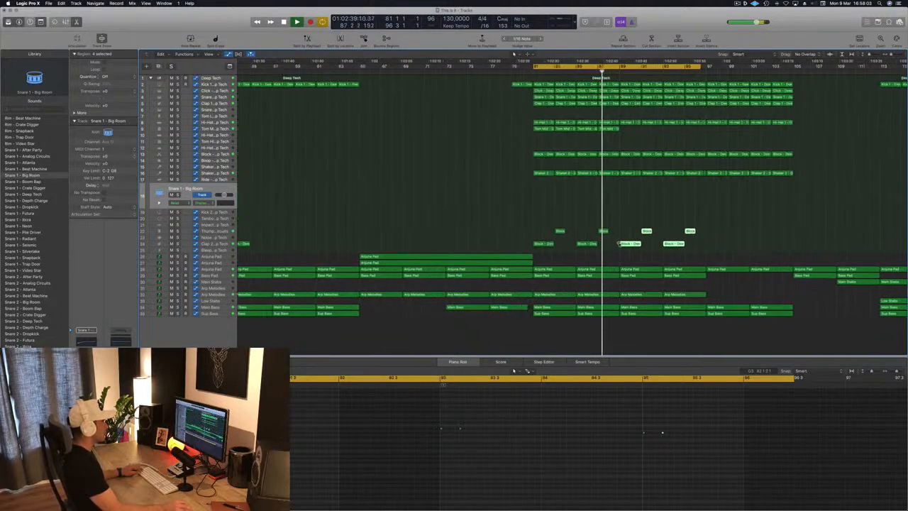
scroll(619, 244, down, 1)
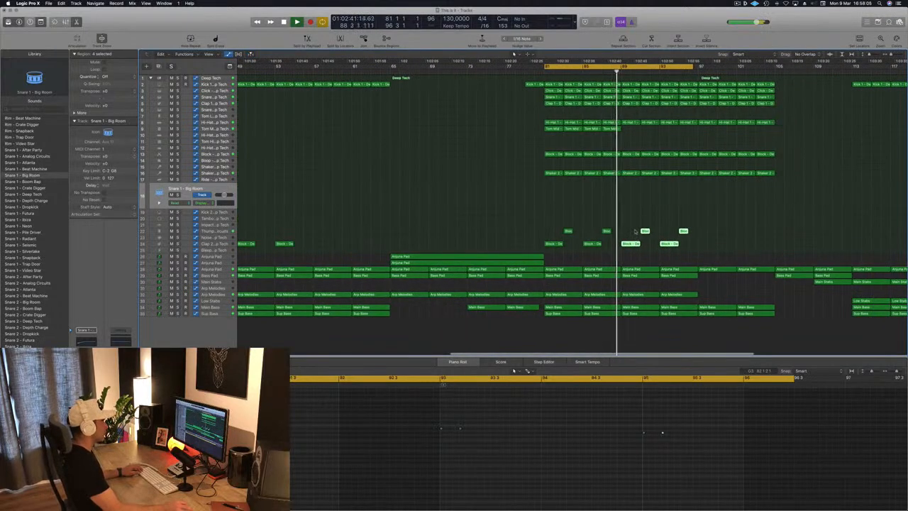
scroll(636, 231, down, 3)
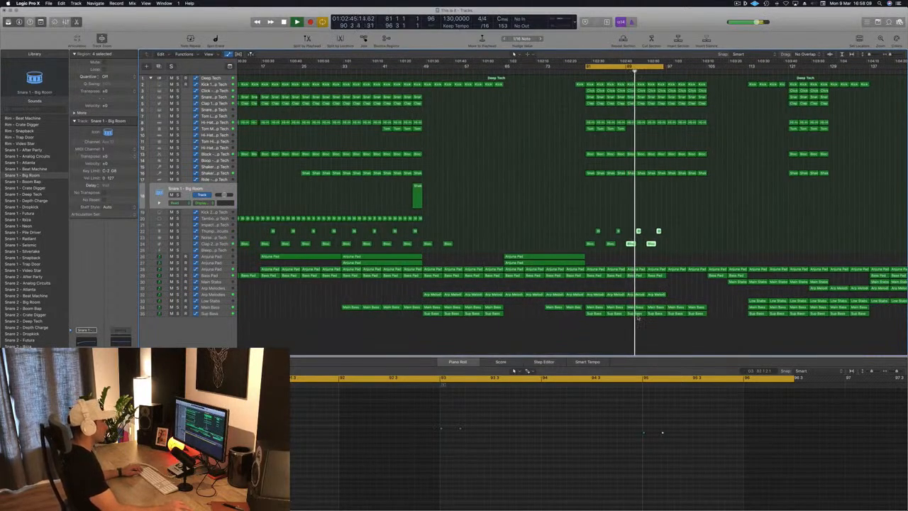
click(637, 295)
key(Delete)
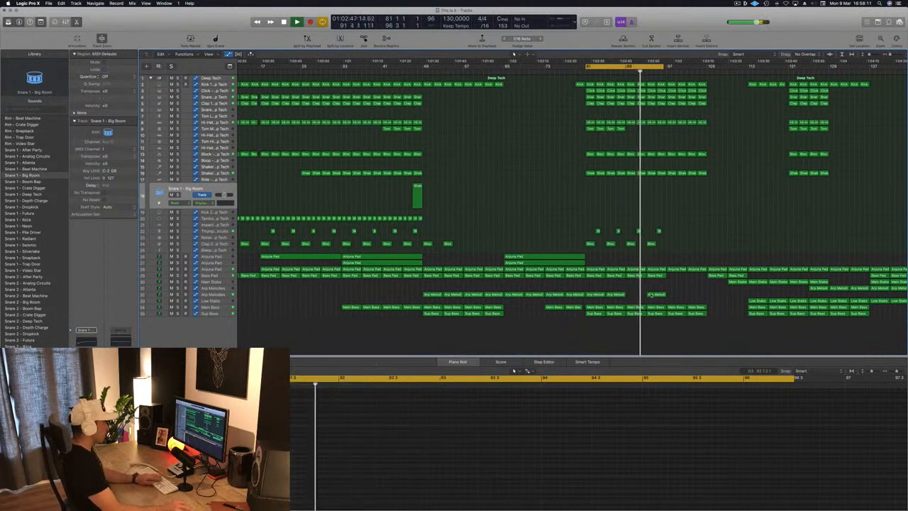
click(661, 293)
key(Delete)
key(space)
key(space)
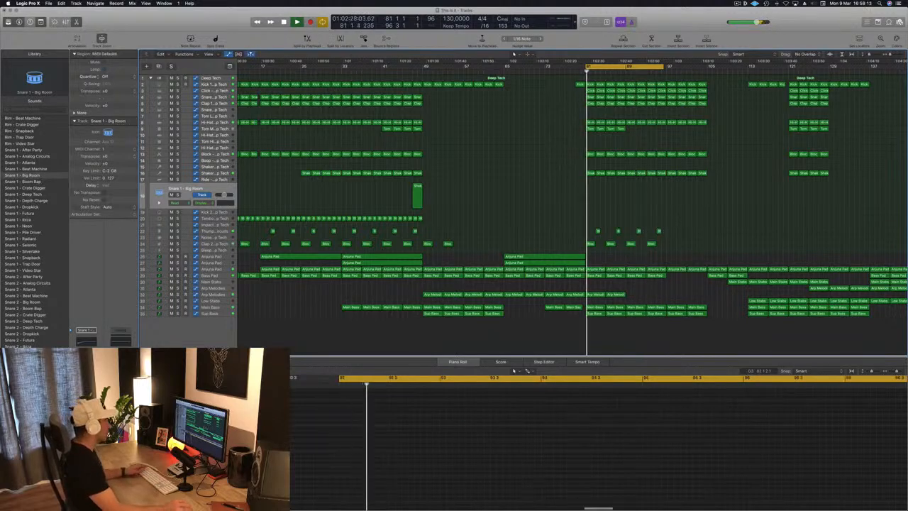
Step: Lower the Anjuna Pad automation point at bar 93 so the curve stays low from bar 89
click(230, 270)
click(654, 234)
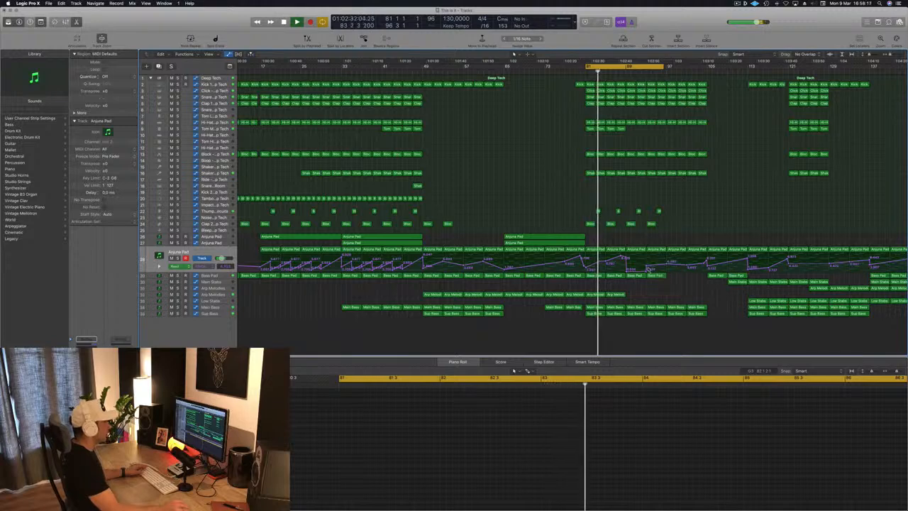
drag(647, 268, 646, 270)
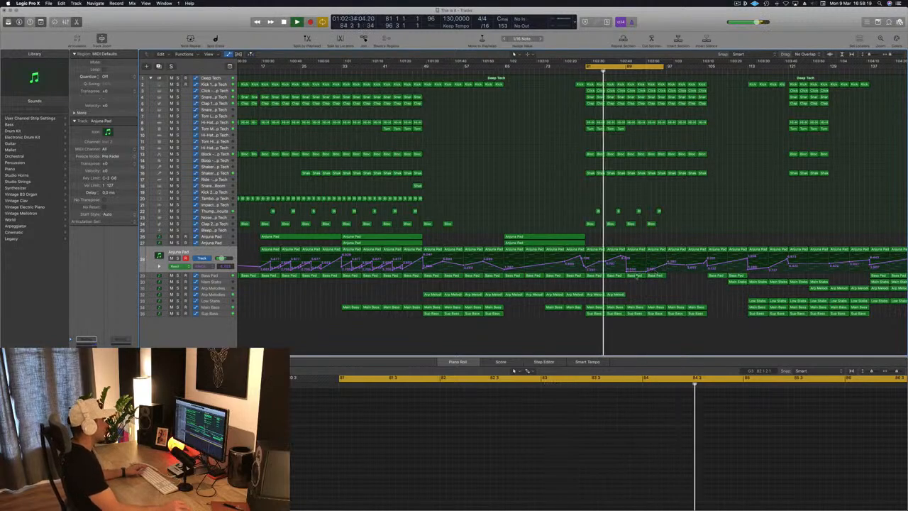
Step: Reshape the Bass Pad automation after bar 89 so it dips at bar 93 and rises again towards bar 97
click(225, 275)
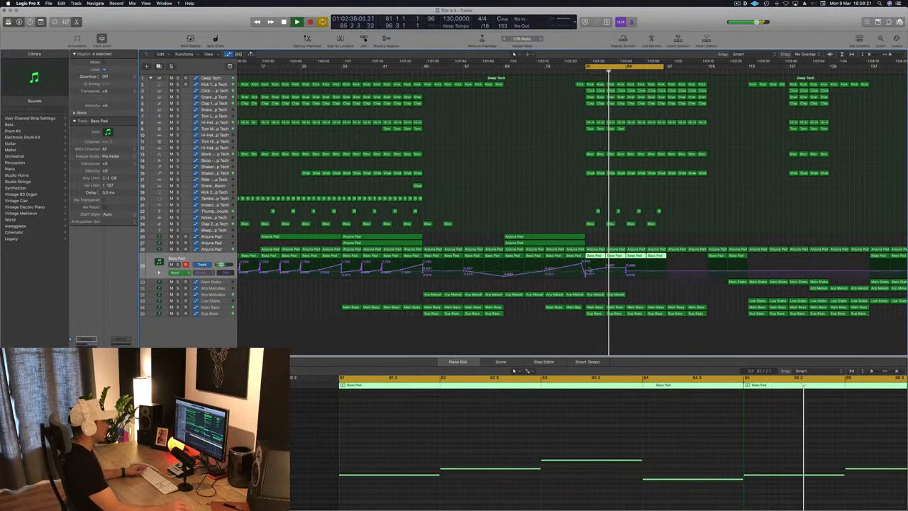
click(625, 270)
drag(626, 270, 625, 261)
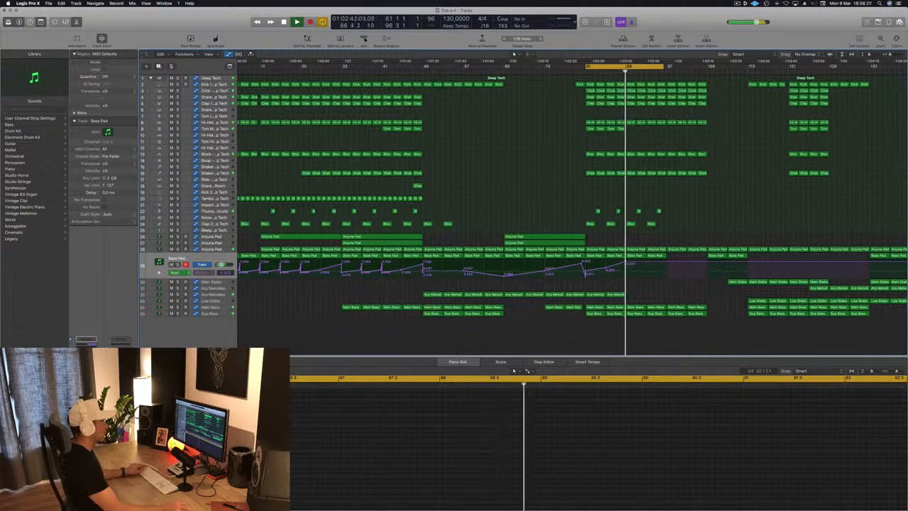
drag(646, 262, 666, 263)
click(666, 262)
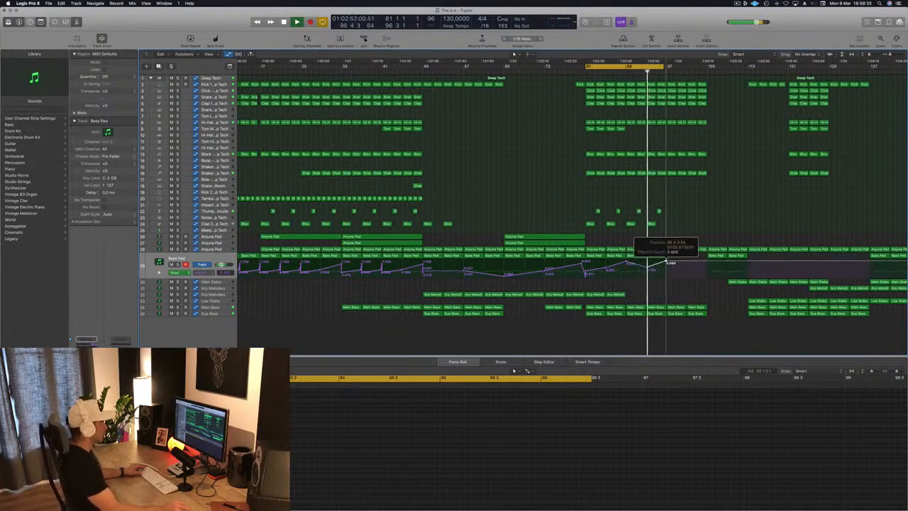
Step: Copy the first Low Stabs region from bar 113 back to bar 97
scroll(685, 228, up, 3)
scroll(686, 228, down, 3)
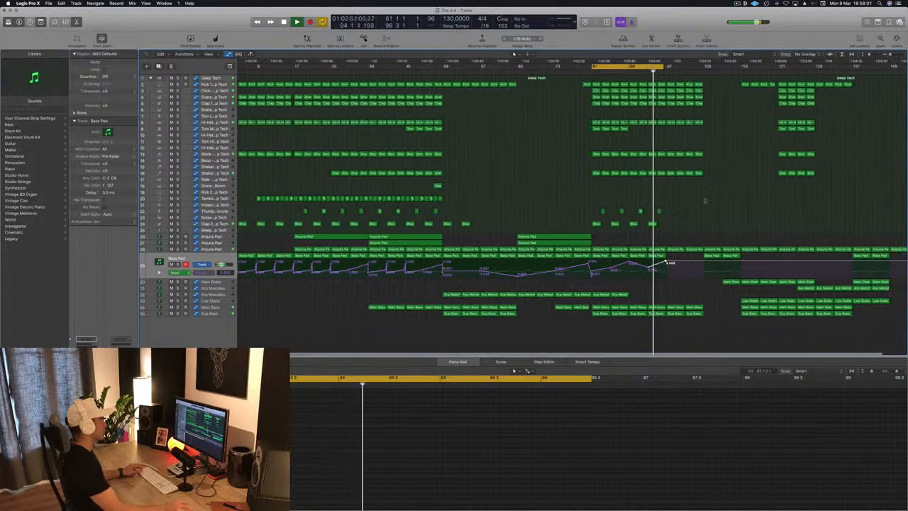
scroll(695, 206, down, 2)
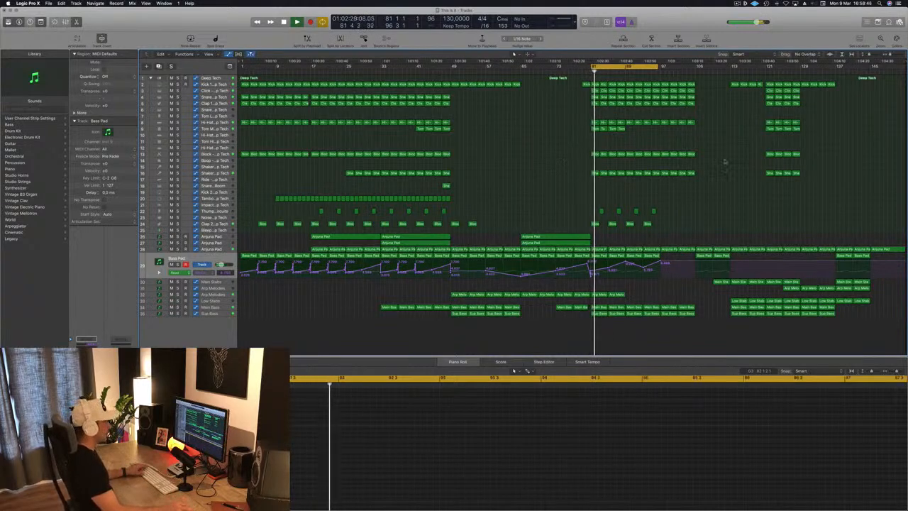
click(739, 301)
drag(738, 300, 669, 305)
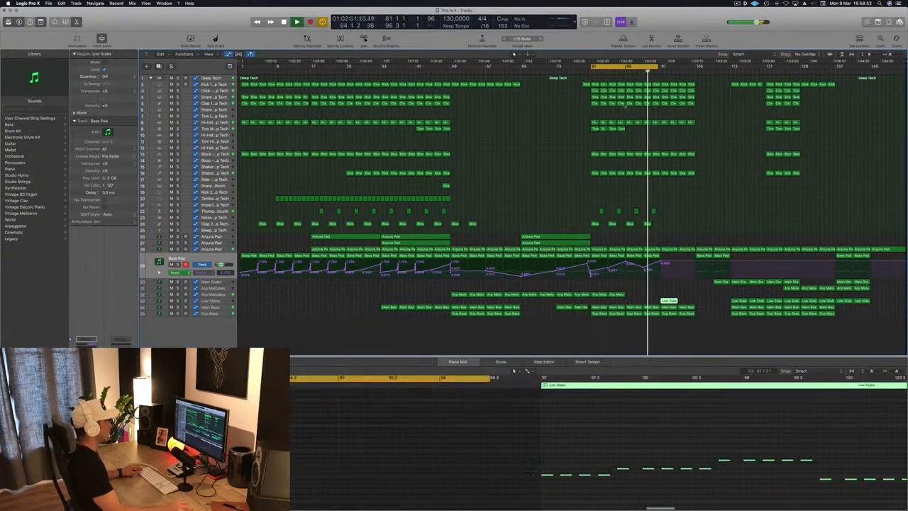
Step: Copy the Bass Pad region at bar 93 with its automation to bars 97 and 101
alt+scroll(675, 224, up, 4)
alt+scroll(675, 224, down, 1)
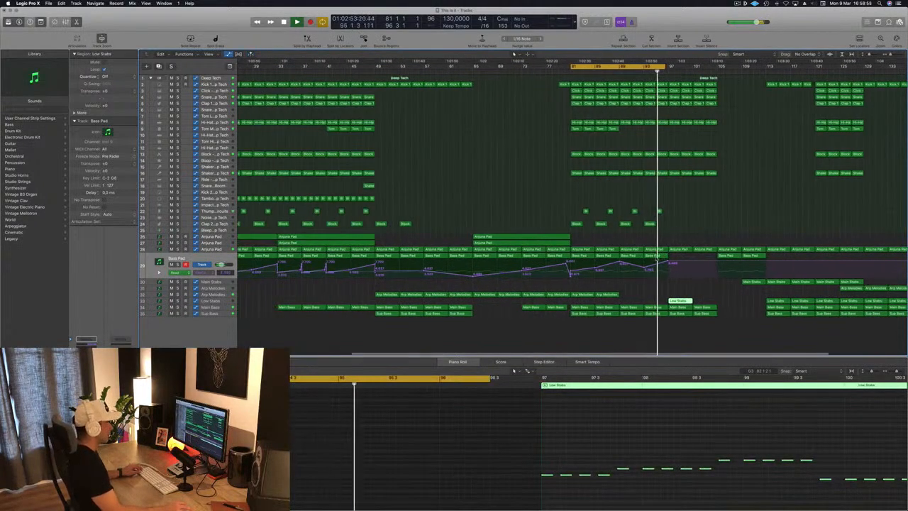
drag(654, 260, 706, 262)
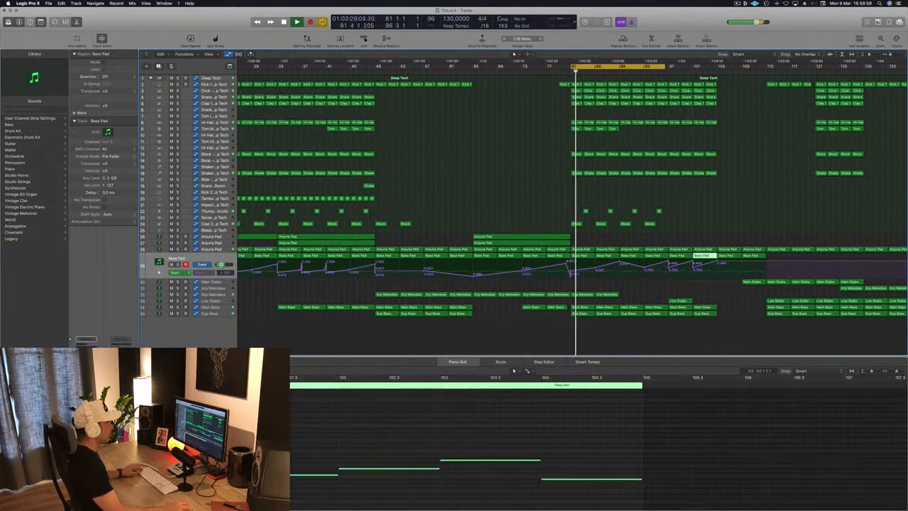
Step: Extend the cycle range to bar 105 and play from just before bar 97
drag(670, 66, 717, 73)
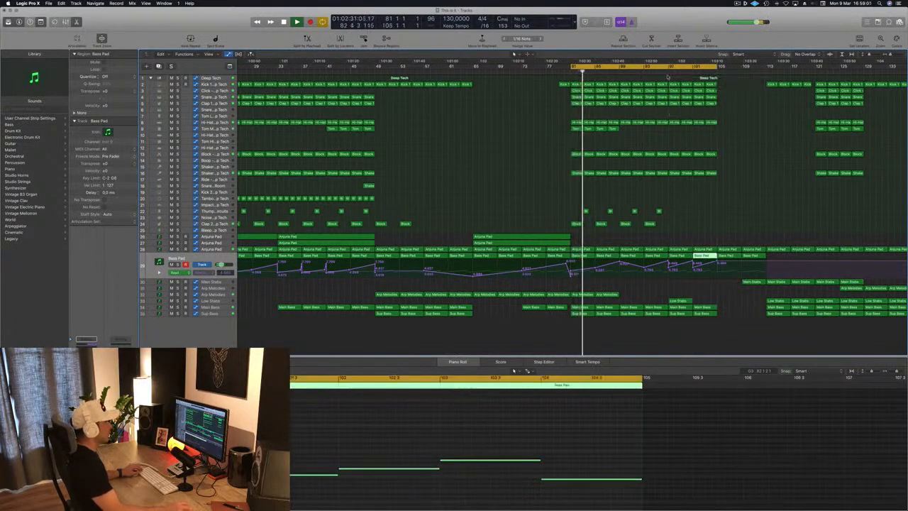
alt+scroll(685, 201, down, 1)
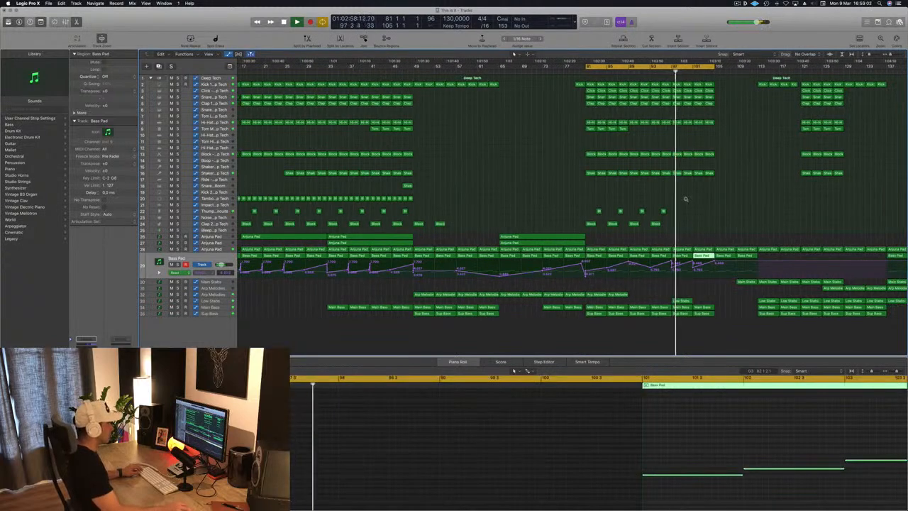
scroll(685, 200, down, 1)
click(668, 71)
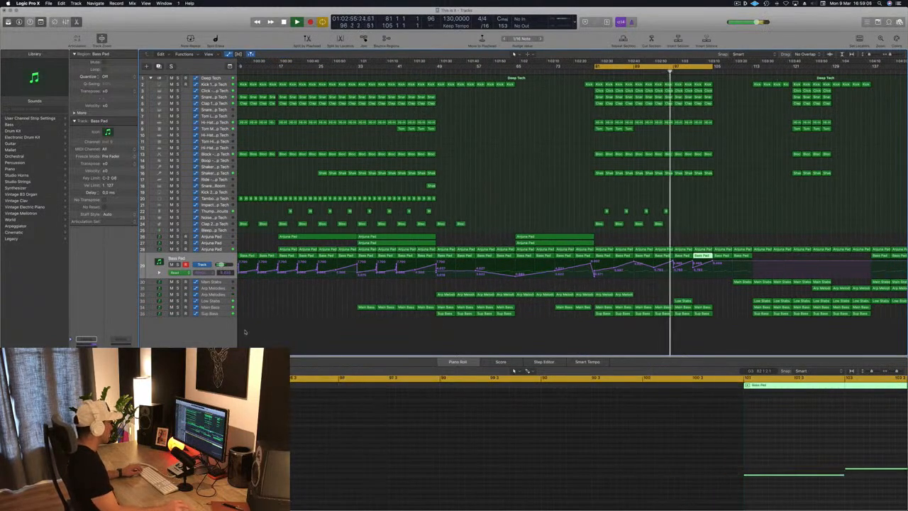
Step: Shape a slight dip in the Main Bass automation between bars 93 and 101, with its lowest point at bar 97
click(224, 314)
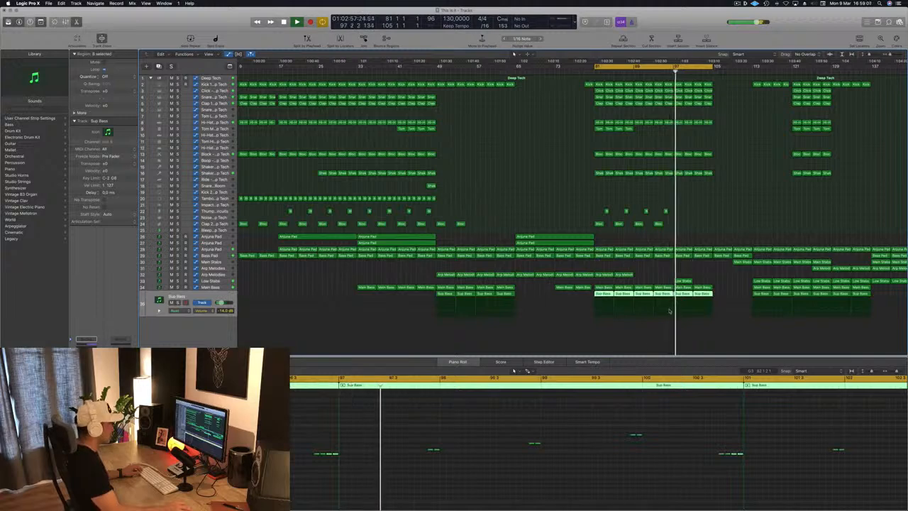
click(220, 287)
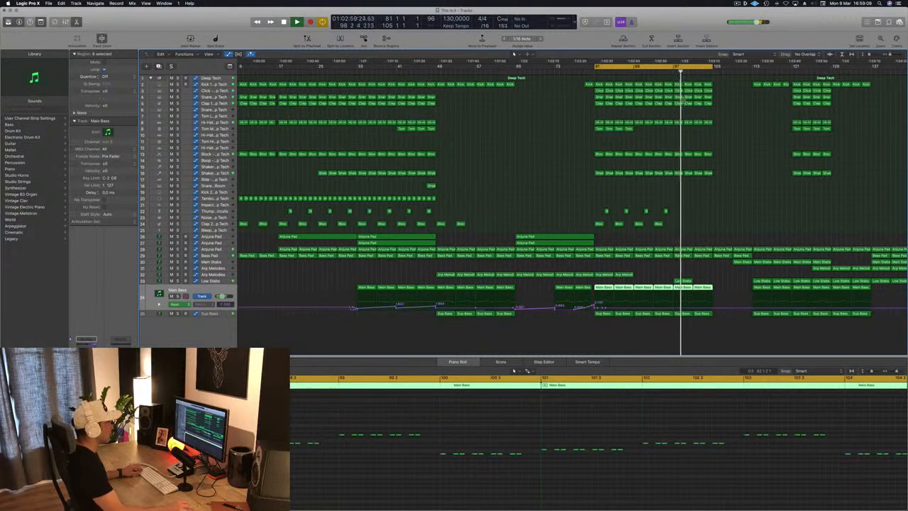
click(668, 71)
scroll(666, 298, up, 8)
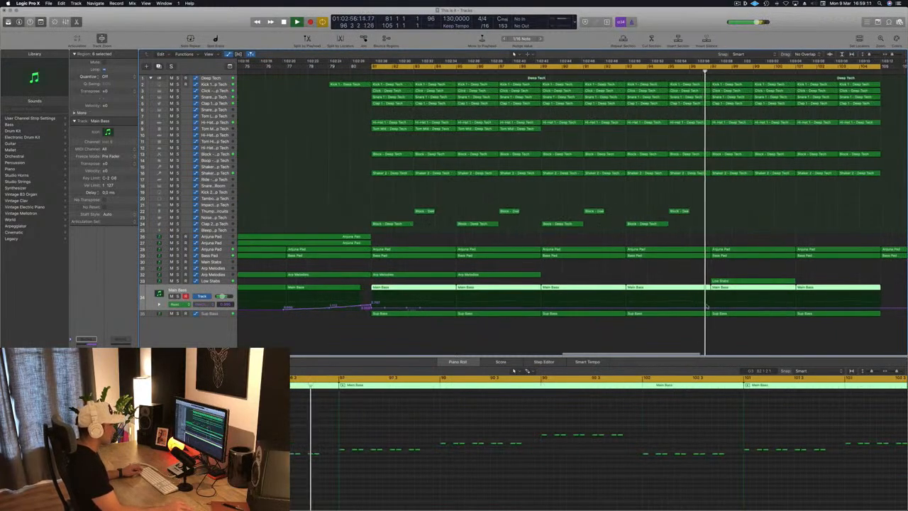
scroll(655, 310, down, 2)
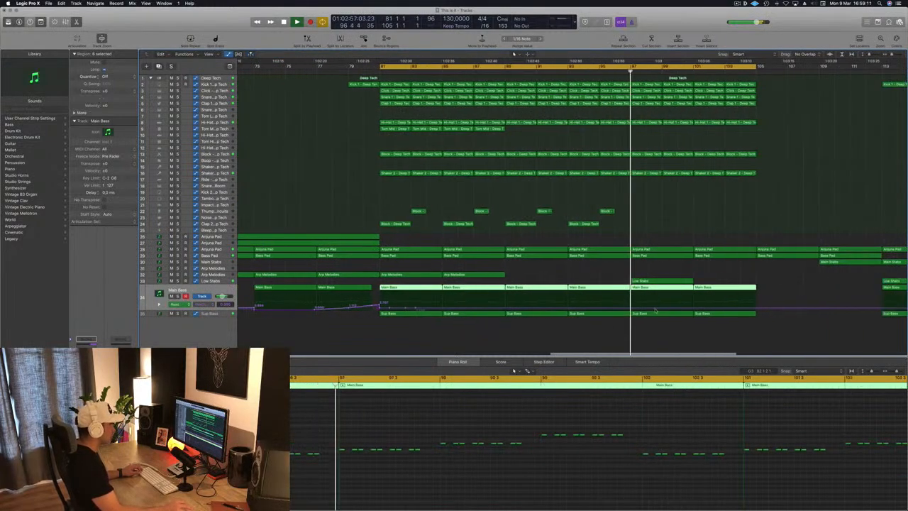
click(568, 309)
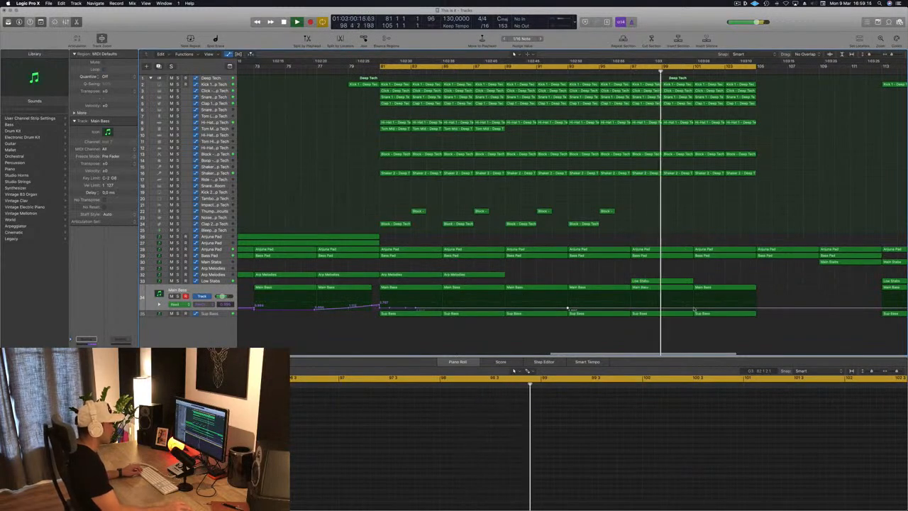
drag(630, 309, 630, 310)
Step: Replay the drop from around bar 92 and check the transition into bar 97 against the whole arrangement
click(557, 70)
key(super+Left)
key(super+Left)
key(super+Left)
key(super+Left)
key(super+Left)
key(super+Left)
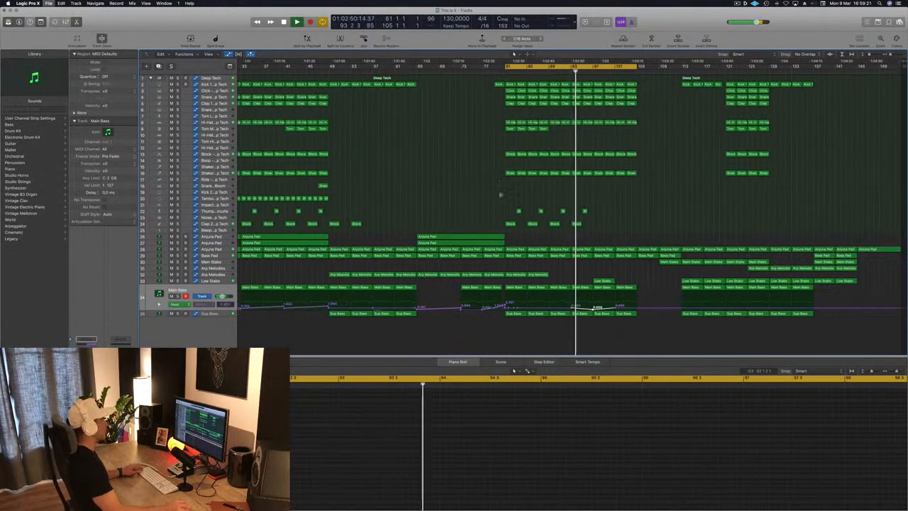
key(super+Left)
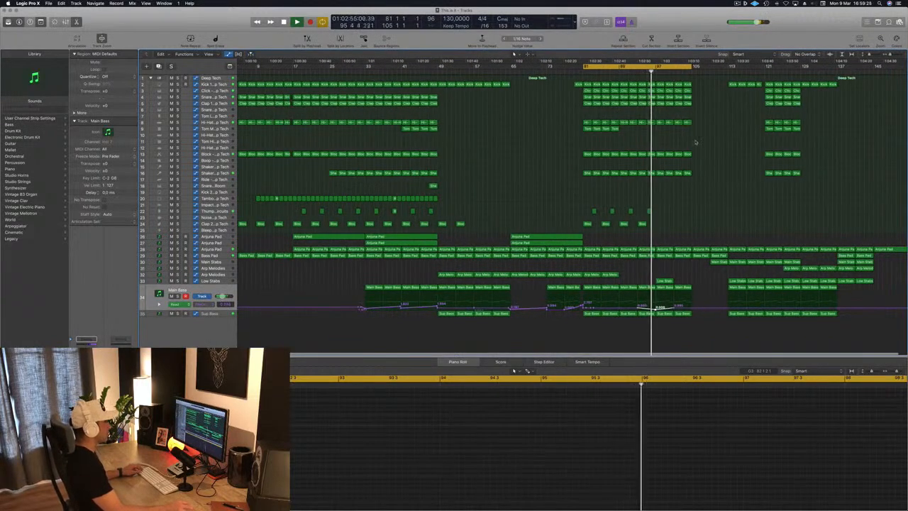
key(super+Right)
key(super+Left)
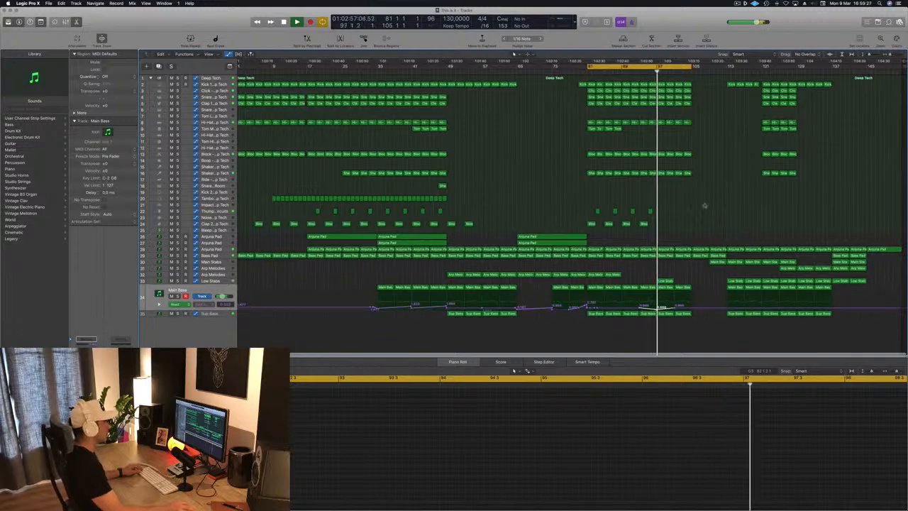
click(637, 69)
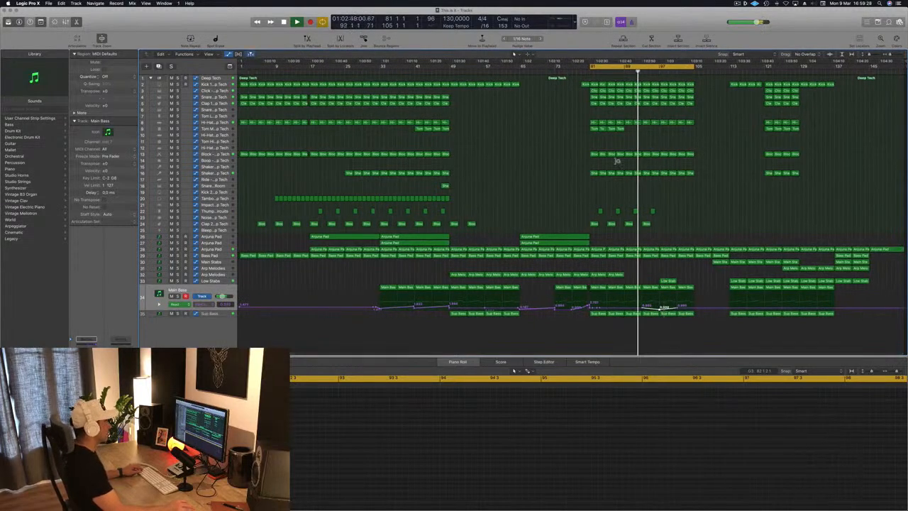
Step: Delete the two Anjuna Pad regions in bars 97 to 104
click(618, 245)
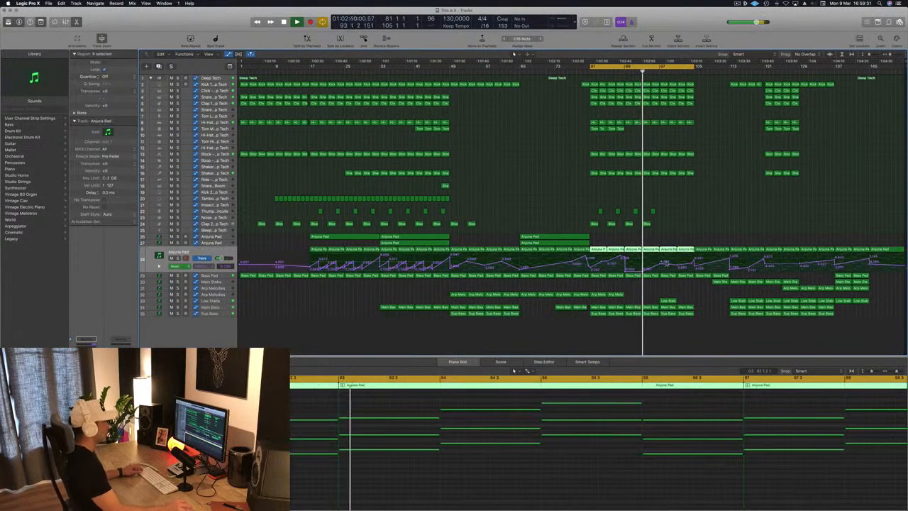
click(679, 232)
drag(675, 243, 682, 249)
key(Delete)
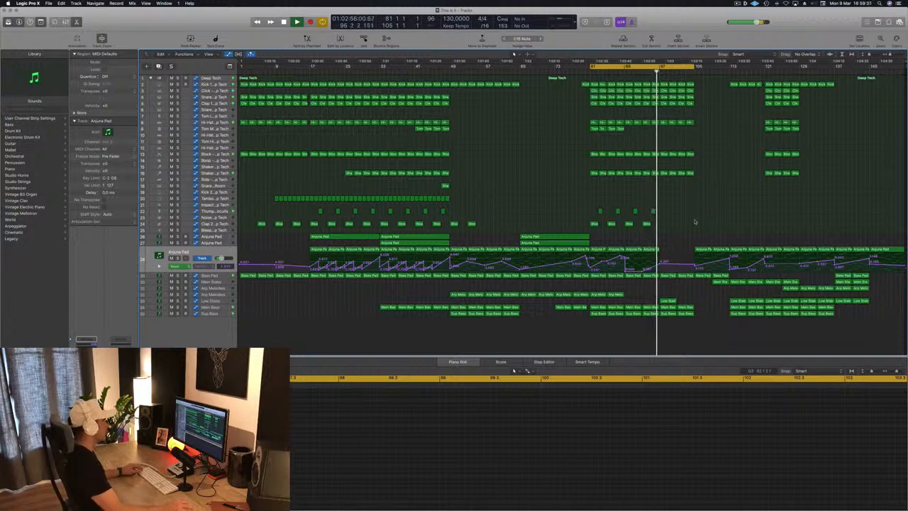
scroll(701, 213, down, 1)
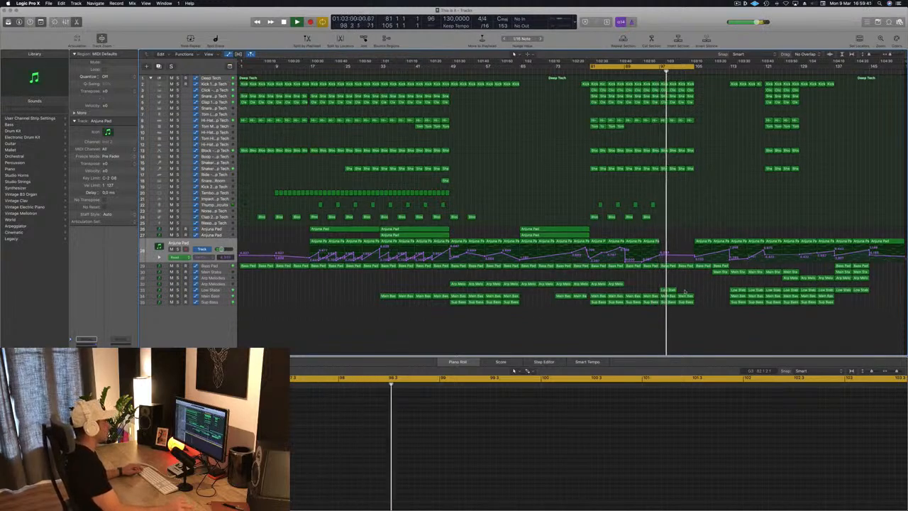
Step: Copy the Low Stabs region at bar 97 so that it repeats at bar 101
click(668, 291)
drag(673, 291, 688, 292)
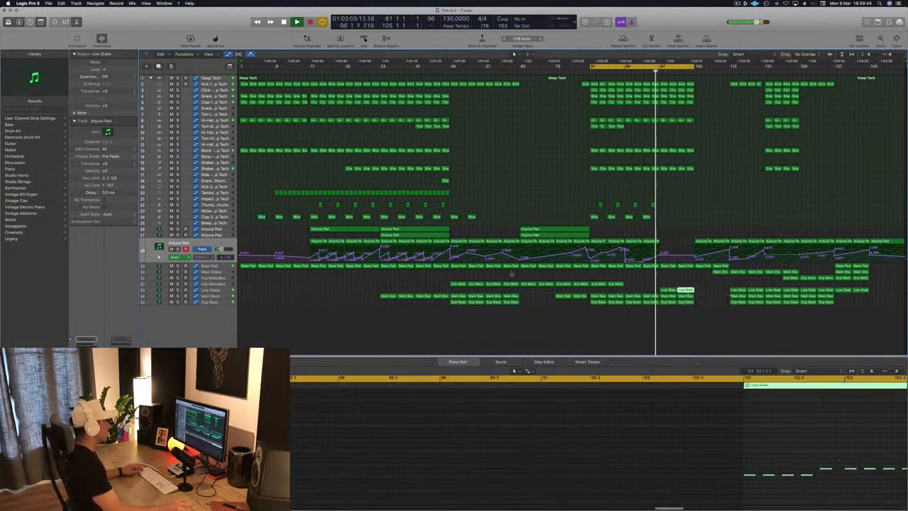
Step: Shape the Low Stabs cutoff automation to rise from bar 97 to a peak at bar 105
click(227, 291)
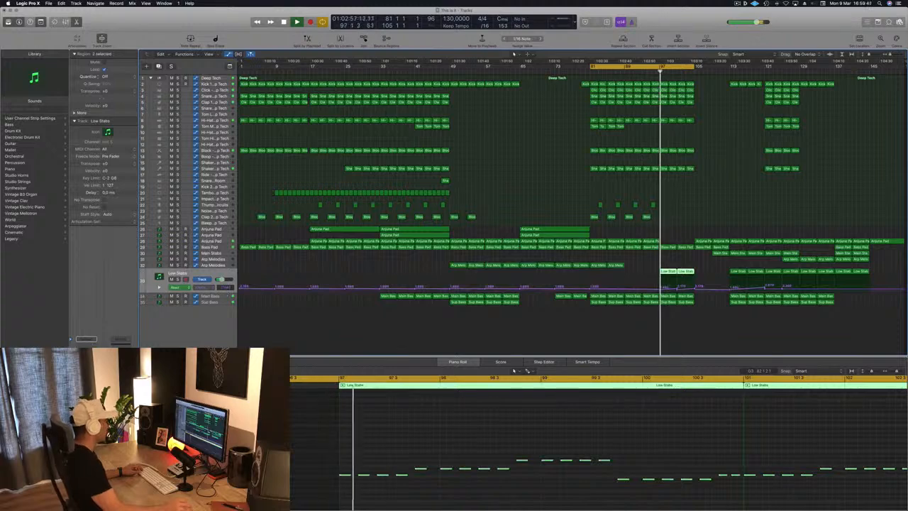
click(678, 290)
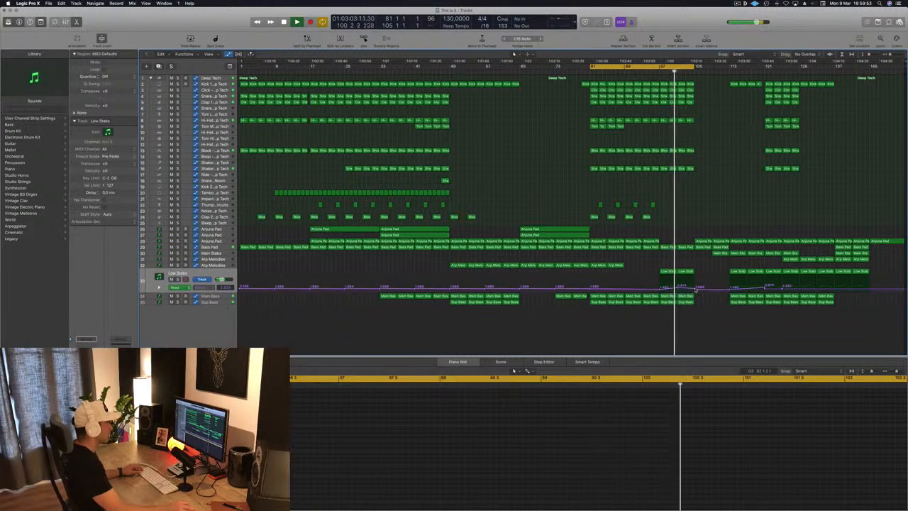
drag(695, 287, 695, 288)
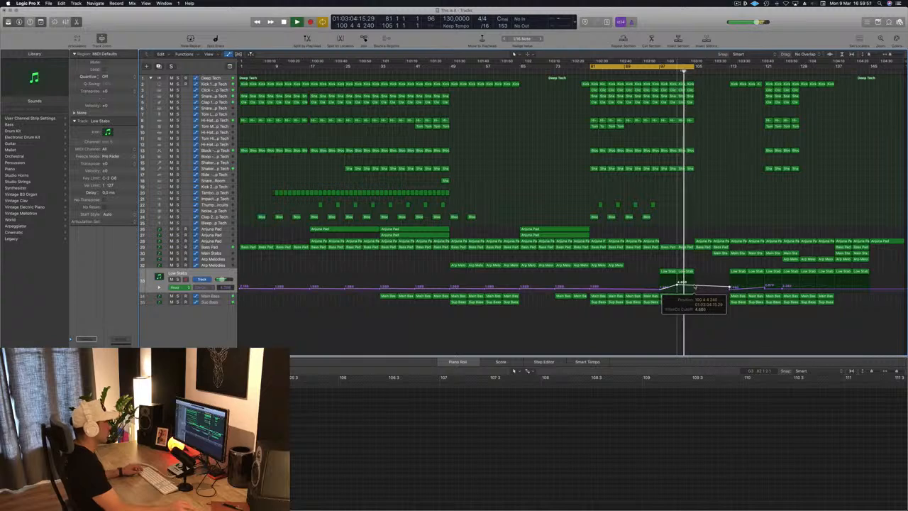
drag(695, 288, 695, 282)
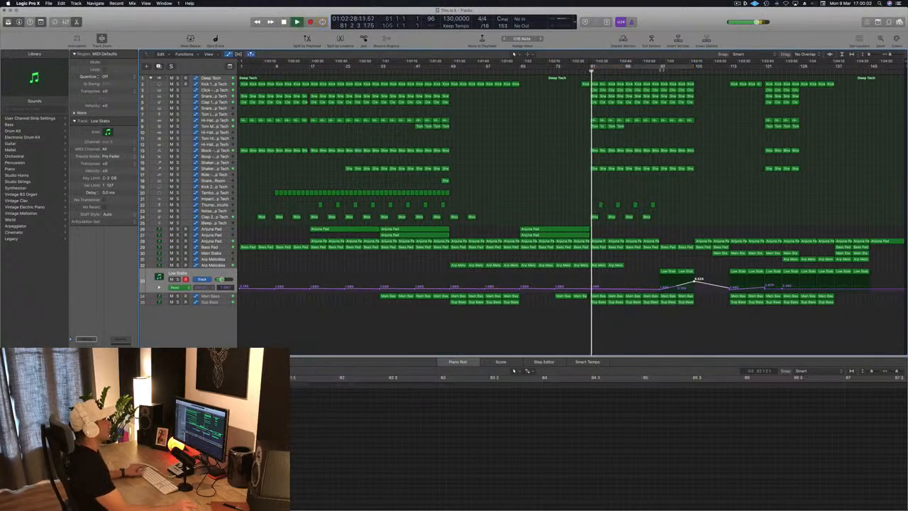
Step: Set the cycle range to bars 97 to 105 and repeat that section once across all tracks
mouse_move(673, 69)
mouse_down()
mouse_move(664, 69)
mouse_move(692, 68)
mouse_up()
key(ctrl+super+r)
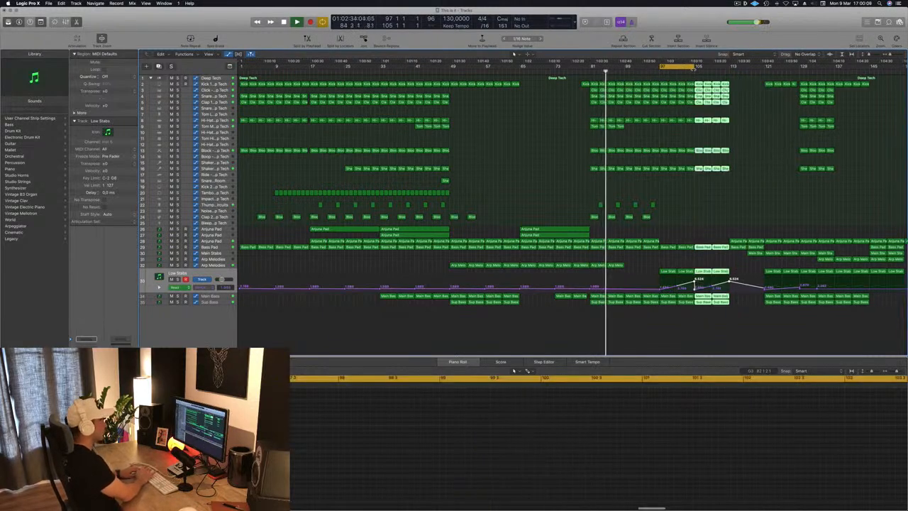
key(super+Left)
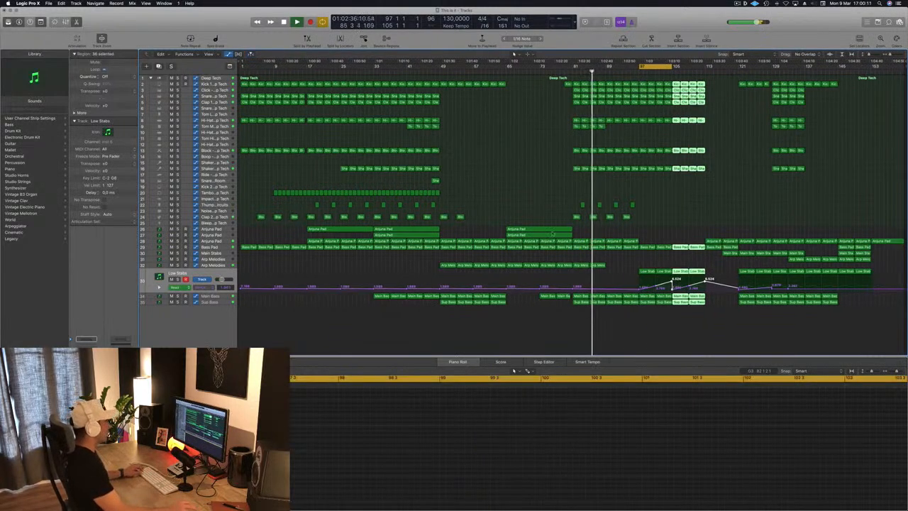
Step: Copy the two long Anjuna Pad regions from bar 65 to bar 97, and the short Shaker 2 region from bar 47 to bar 111
click(547, 232)
drag(548, 232, 679, 232)
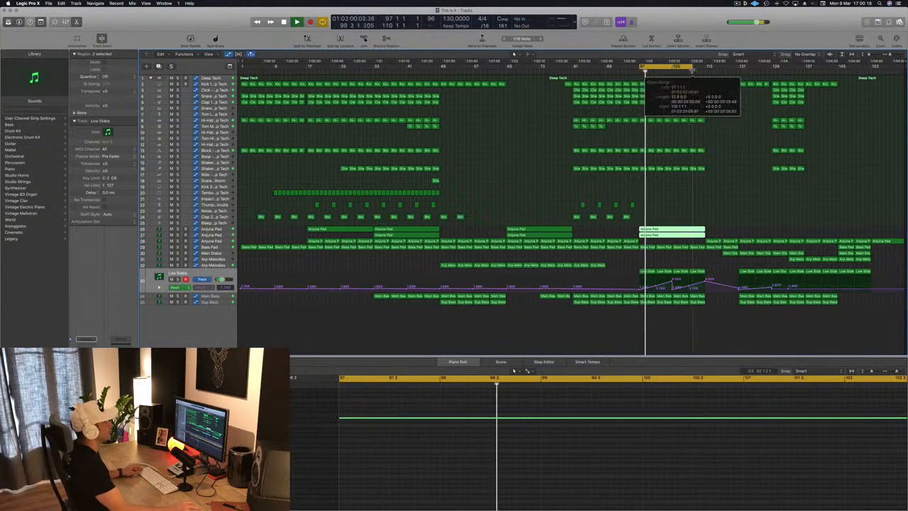
drag(435, 181, 701, 182)
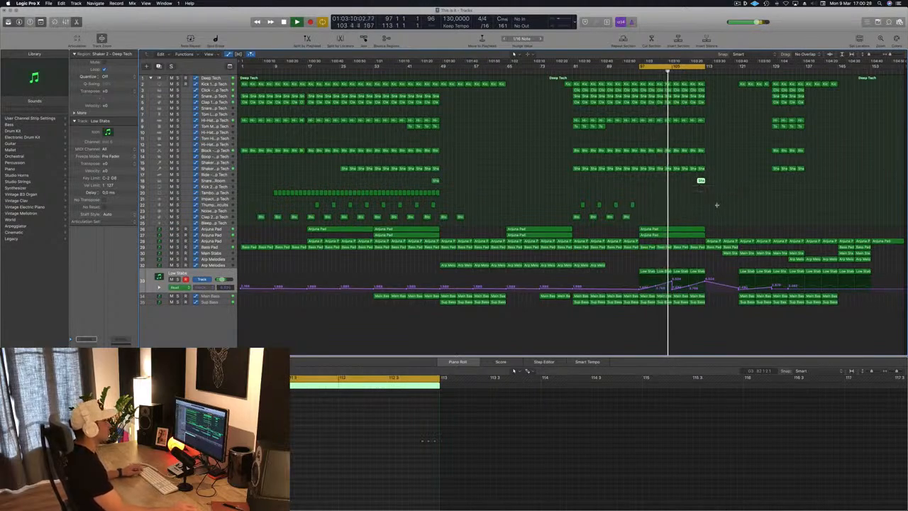
click(671, 210)
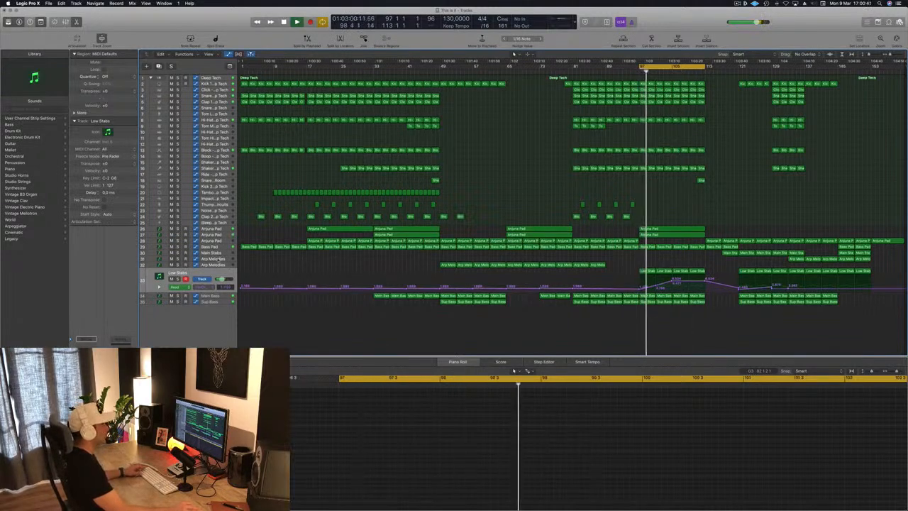
Step: Copy two Main Stabs regions to bars 105 and 109
click(219, 260)
click(221, 254)
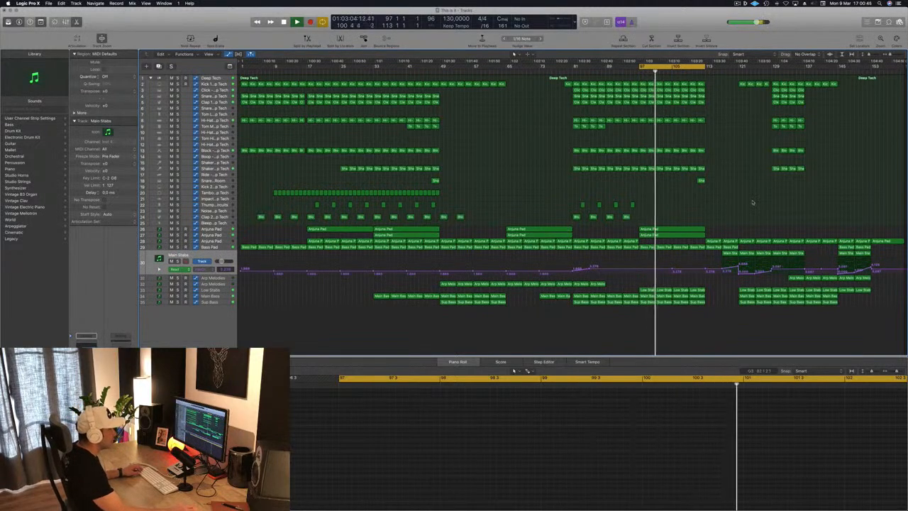
drag(716, 257, 695, 261)
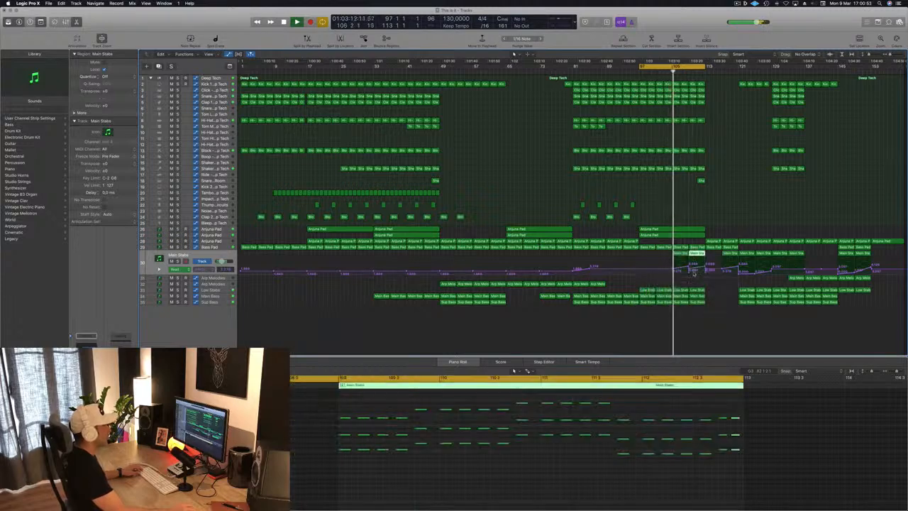
Step: Reshape the Main Stabs automation into a single rise from bar 105 to bar 113, replaying from just before bar 105
click(692, 270)
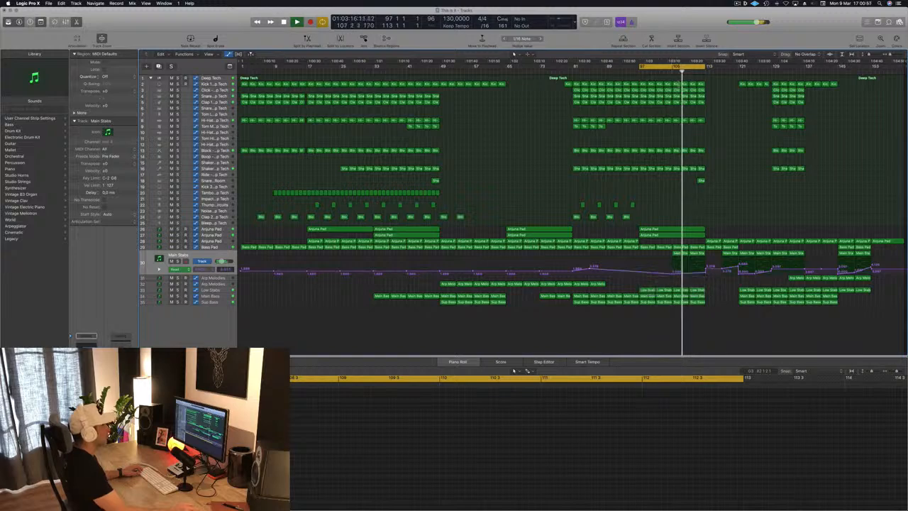
click(669, 73)
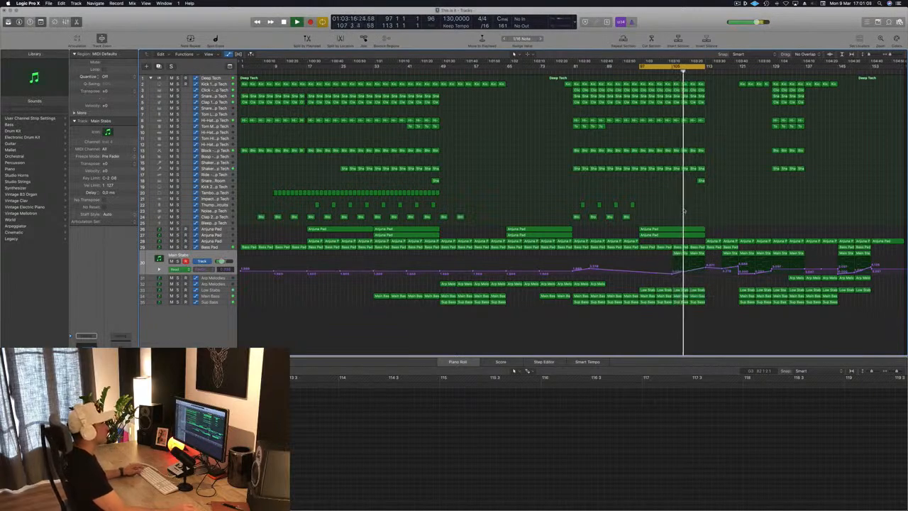
Step: Replay from just before bar 97 through the transition at bar 113, with the cycle range extended past bar 113
key(super+Right)
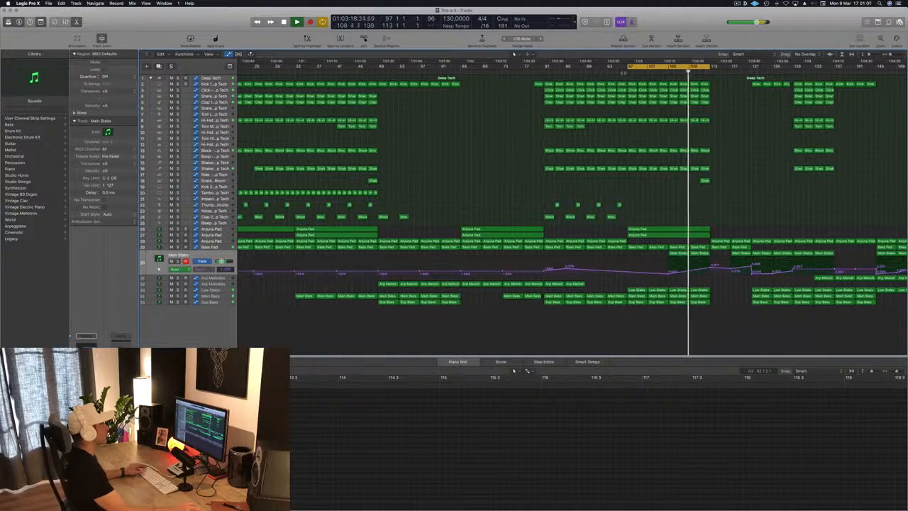
click(622, 72)
key(super+Left)
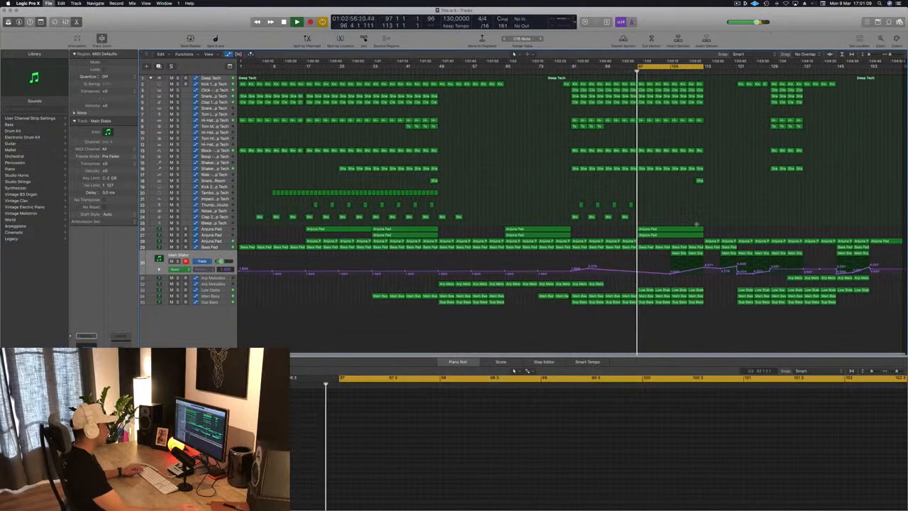
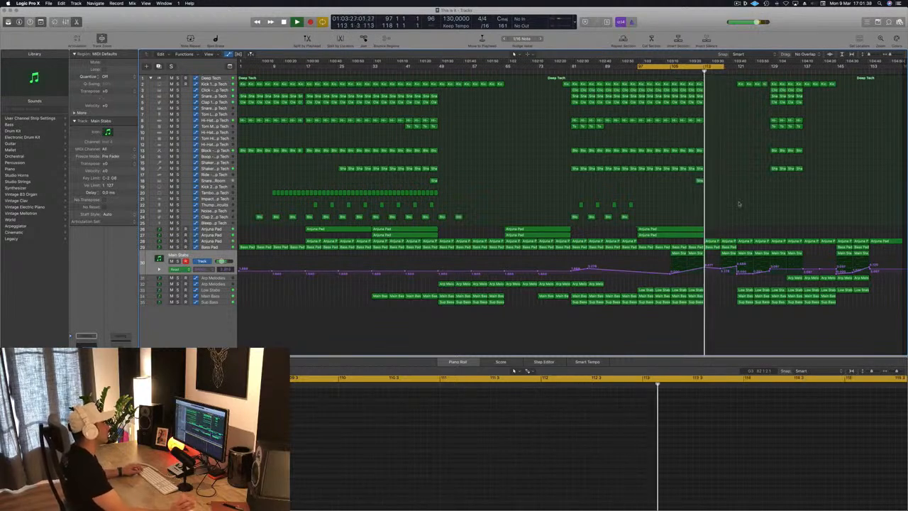
key(space)
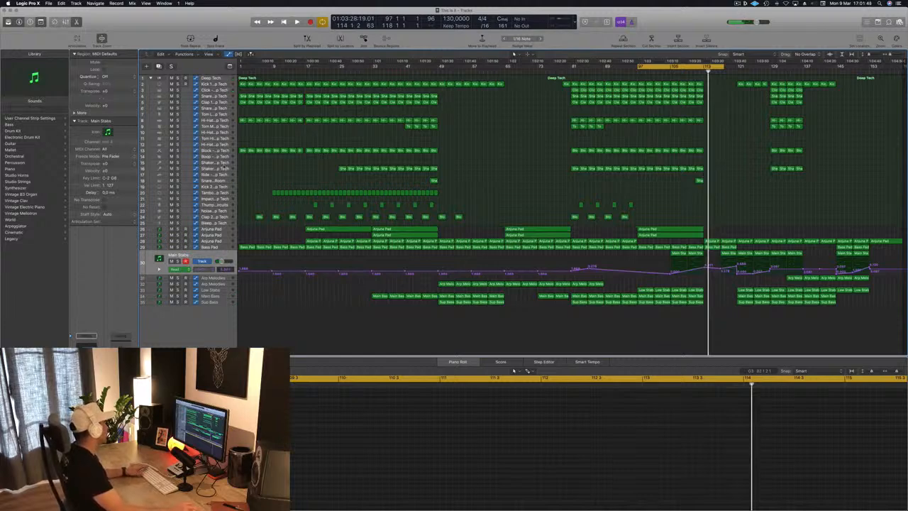
Step: Copy the short Shaker 2 region from bar 111 to the Hi-Hat 2 track at bar 113, keeping only the note at its start
click(223, 168)
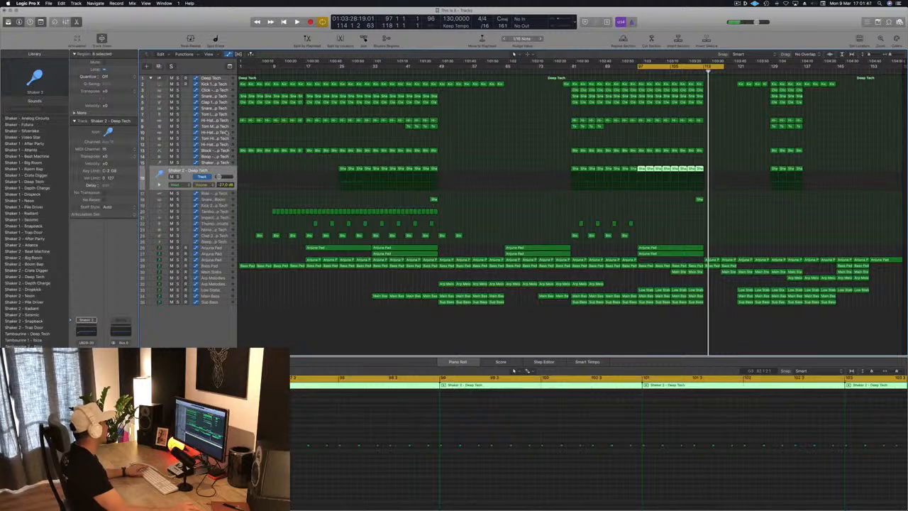
click(223, 133)
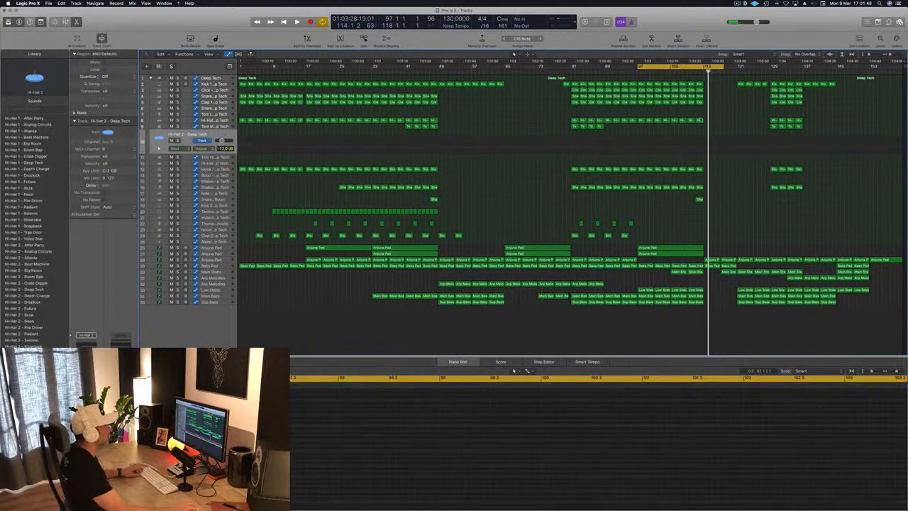
drag(699, 199, 709, 142)
drag(598, 459, 667, 456)
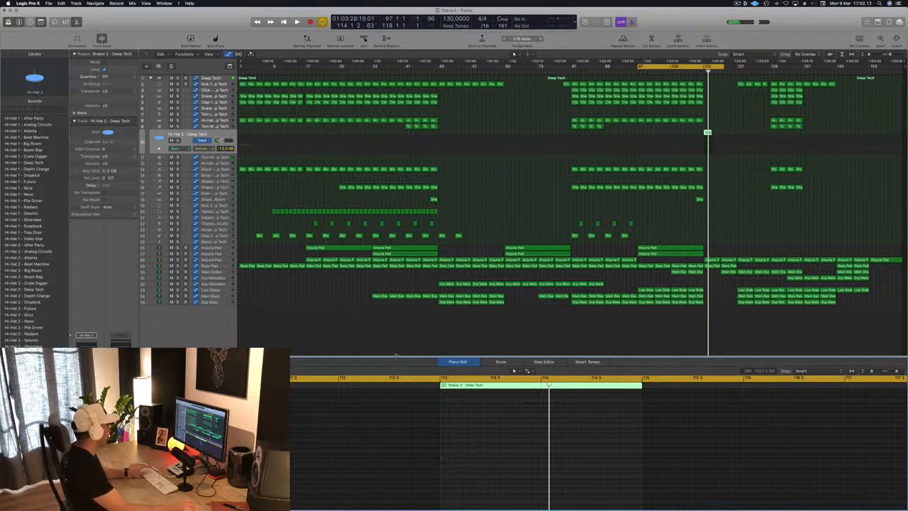
Step: Move the cycle range to start at bar 113 and play the new hit from there
key(space)
key(space)
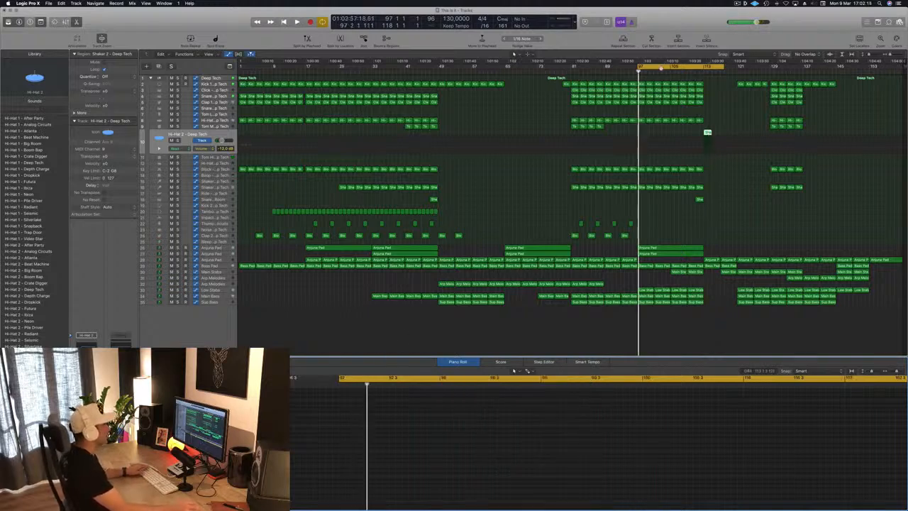
drag(660, 68, 722, 72)
key(space)
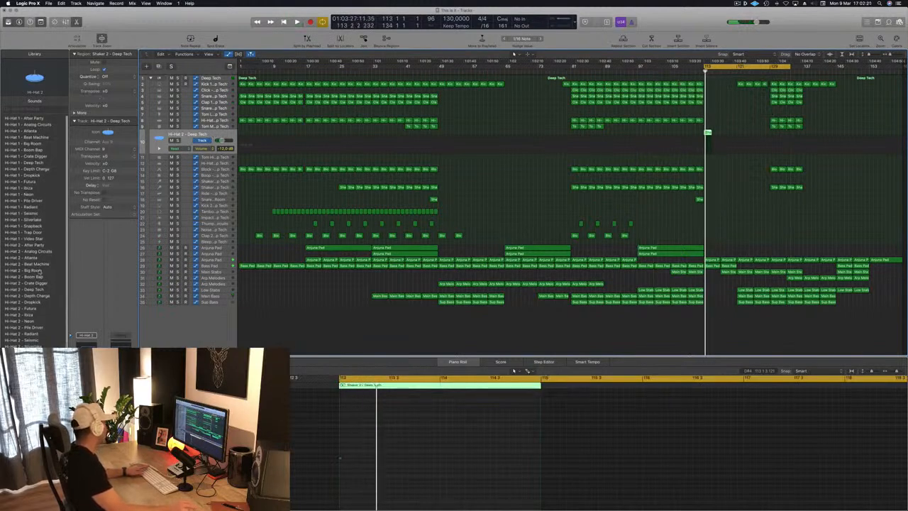
Step: Replace the Hi-Hat 2 sound with the Crash - Analog Circuits cymbal and audition it at bar 113
scroll(39, 272, down, 1)
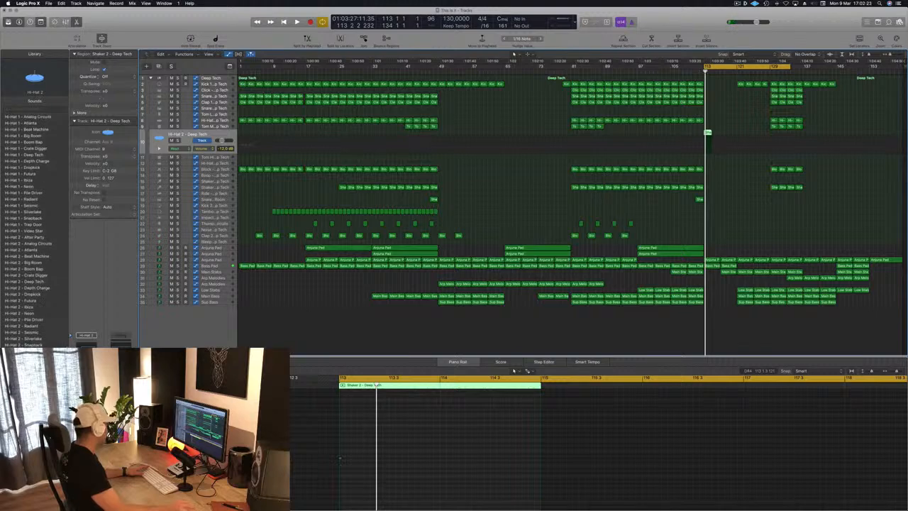
click(28, 220)
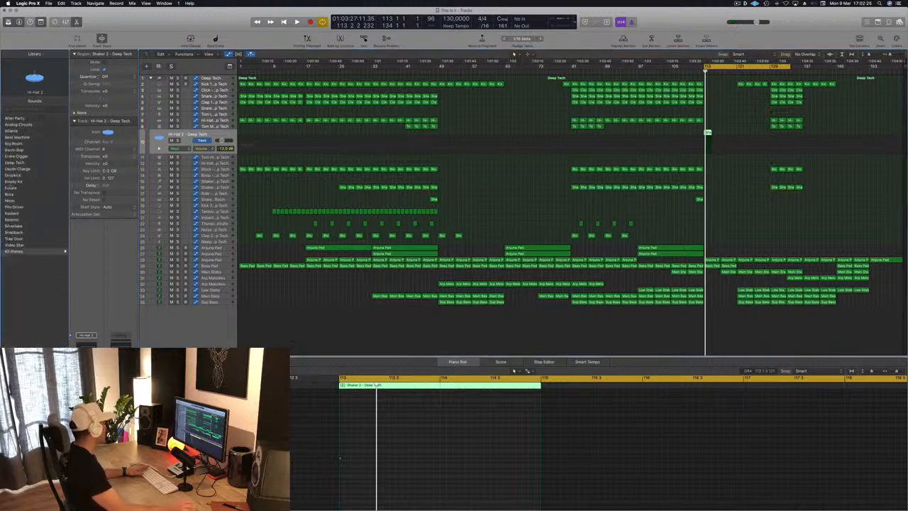
click(24, 252)
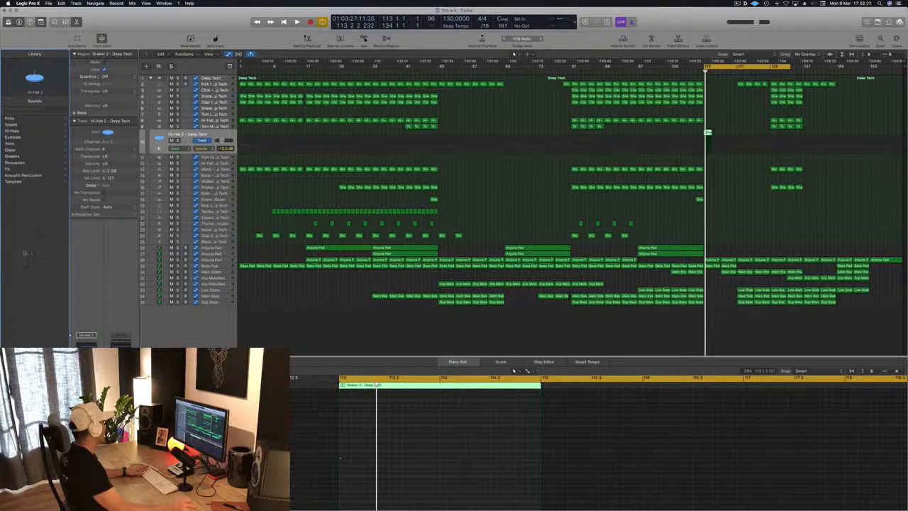
click(15, 137)
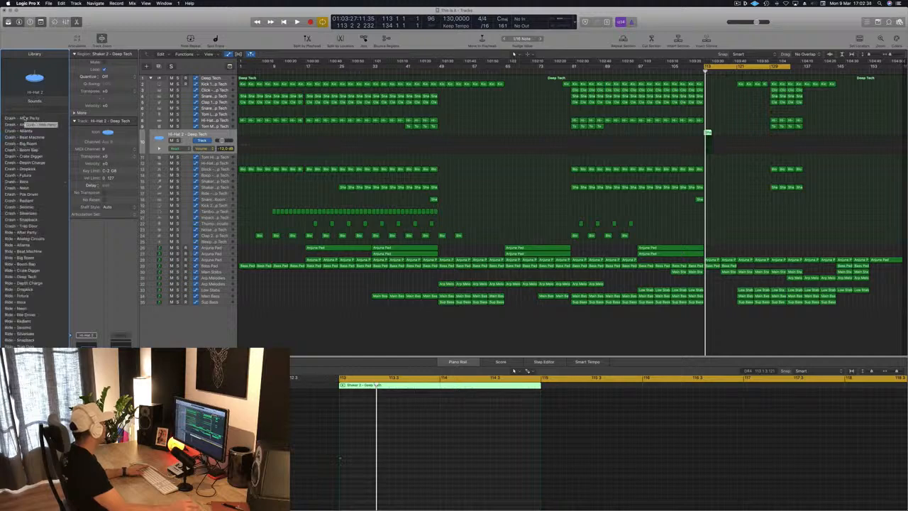
click(24, 118)
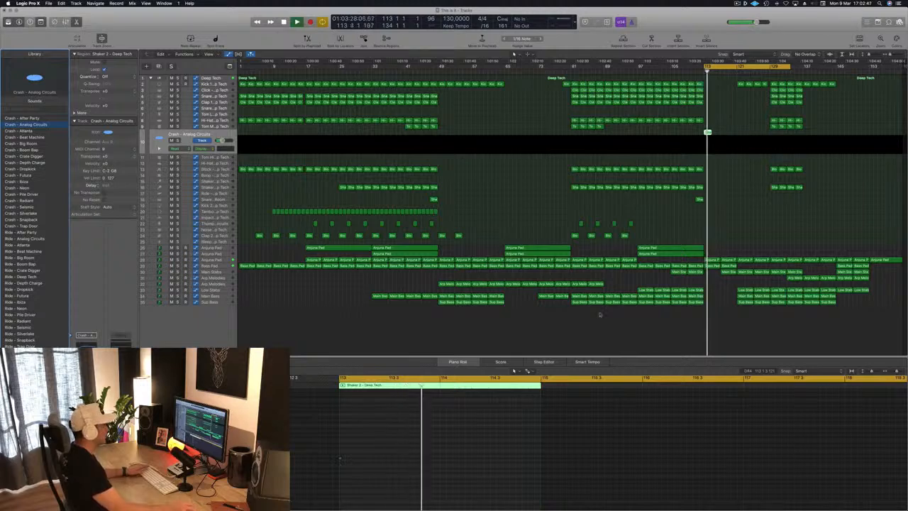
click(767, 218)
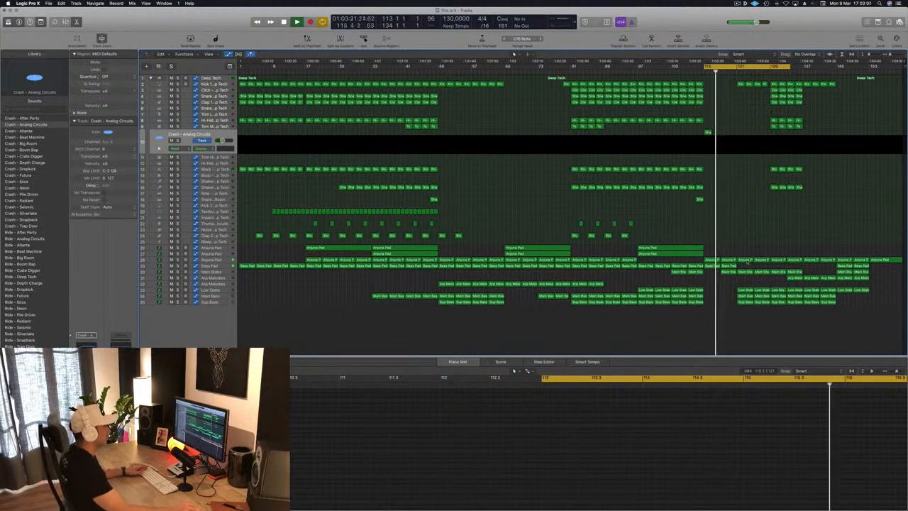
Step: Copy the Main Stabs region from bar 105 to bar 113 and play the result
click(213, 272)
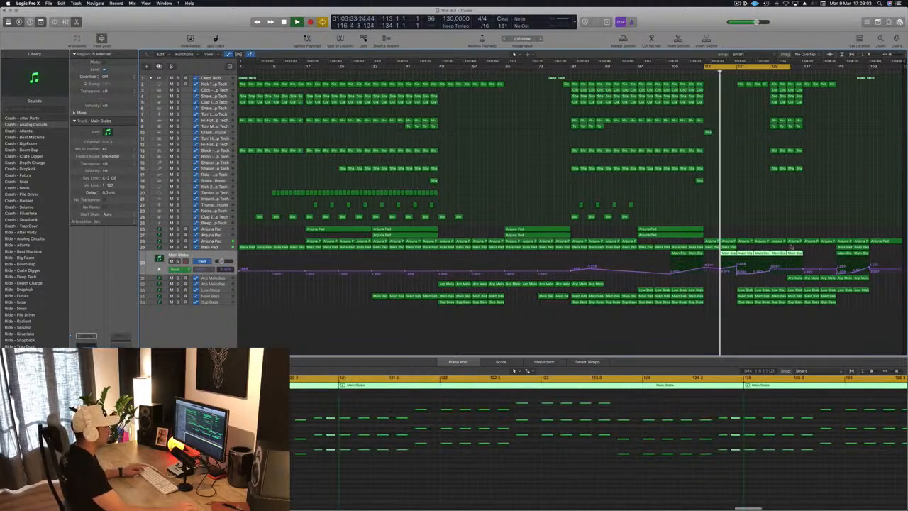
click(762, 211)
key(space)
click(678, 254)
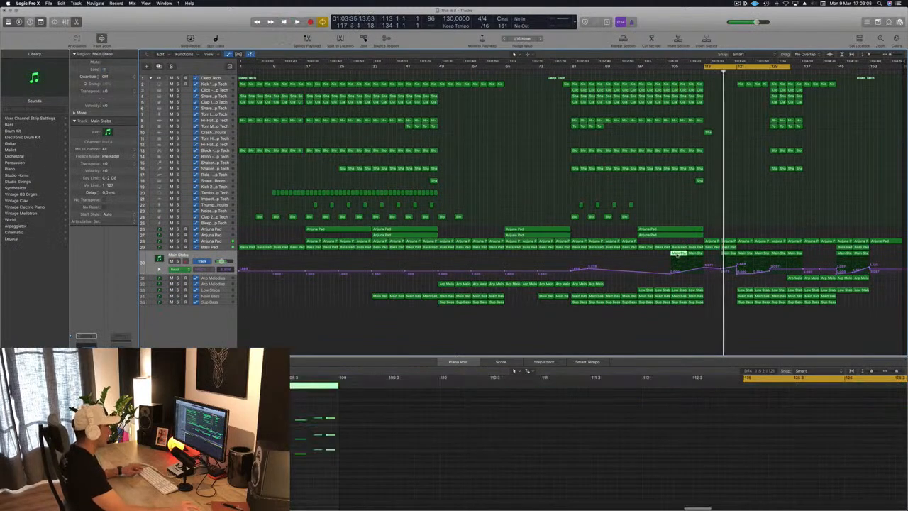
drag(678, 254, 714, 260)
key(space)
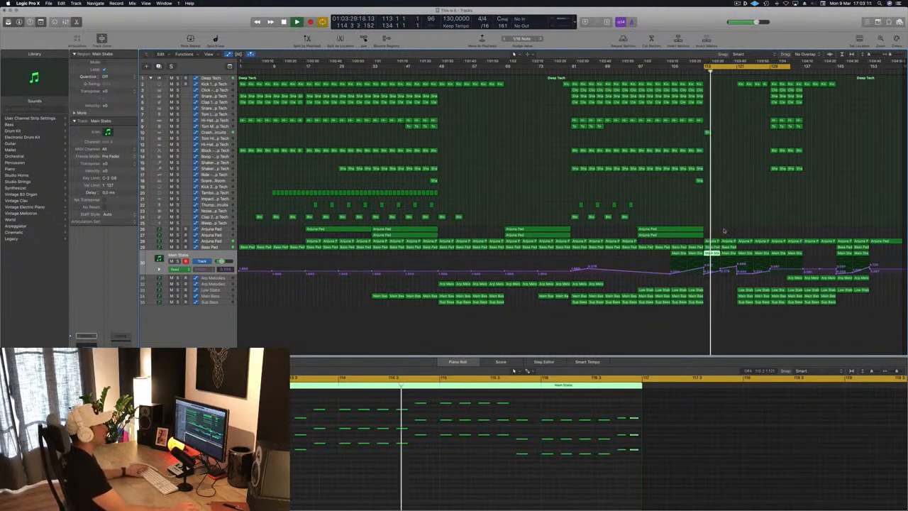
Step: Replay the drop from just before bar 97 with the track automation hidden
key(space)
click(634, 71)
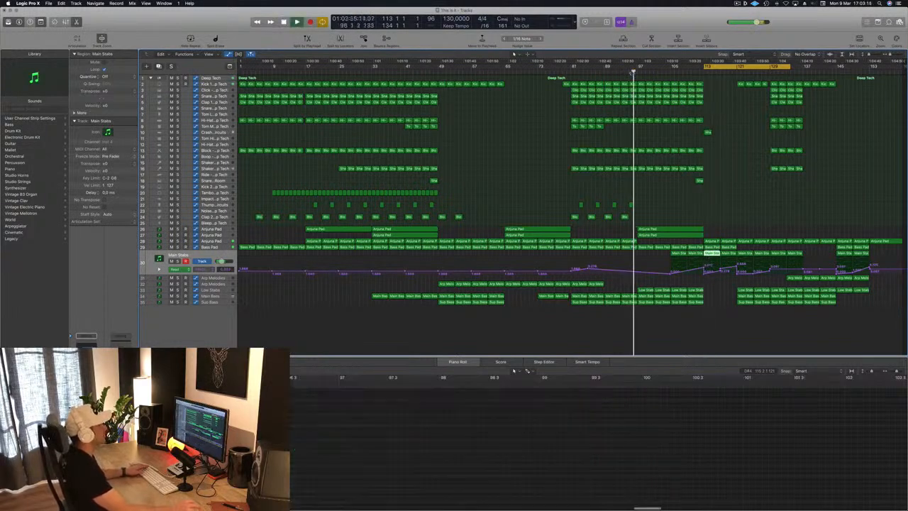
click(731, 187)
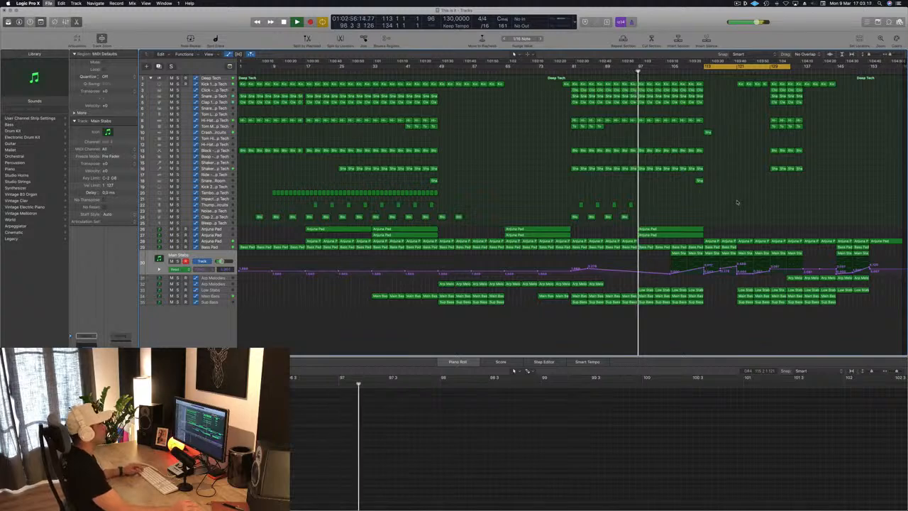
key(a)
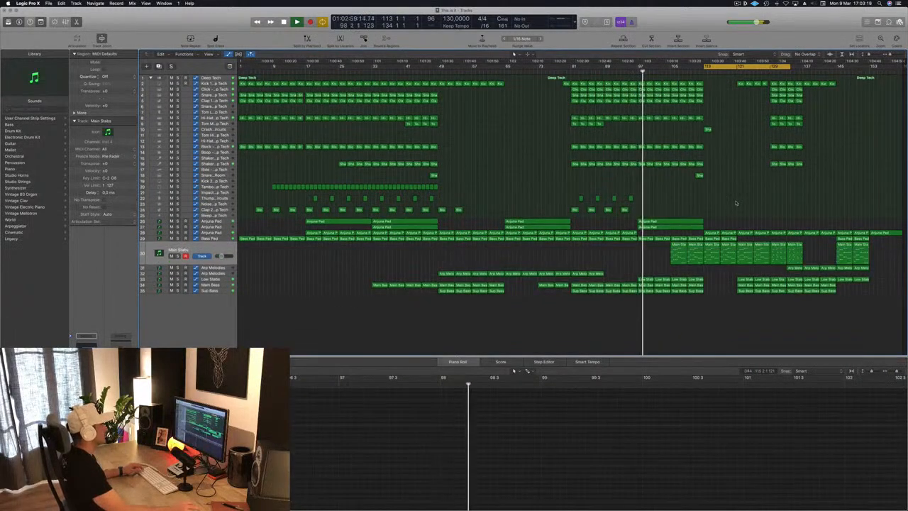
Step: Show the track automation, draw rising ramps from bar 113 to 121 on the Main Stabs and Arjuna Pad tracks, and play them back
key(a)
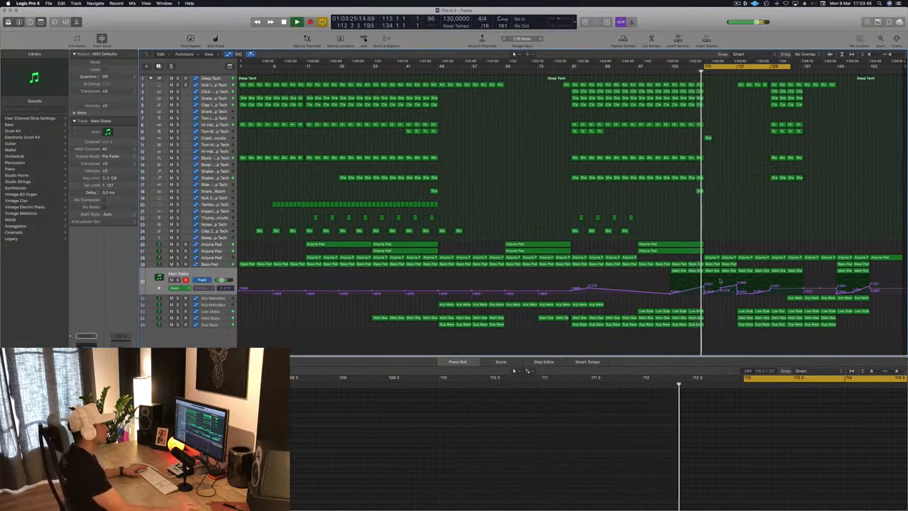
click(721, 289)
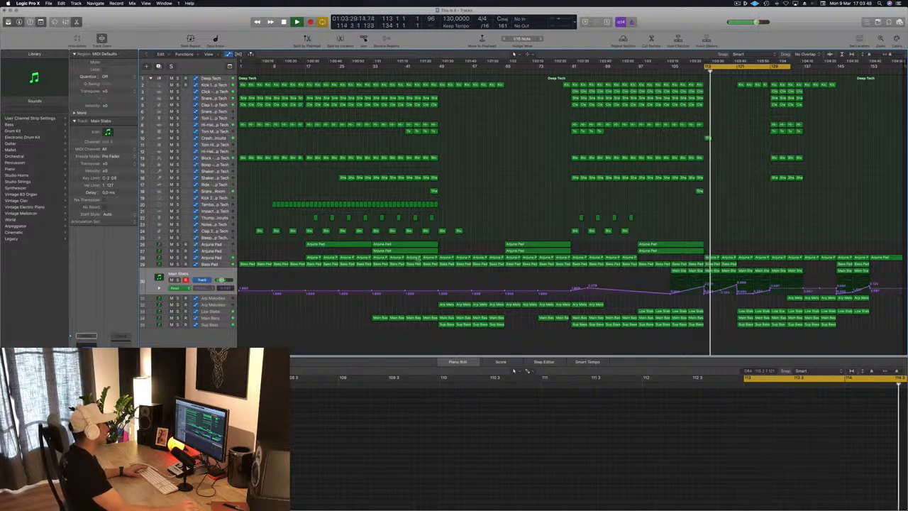
click(227, 258)
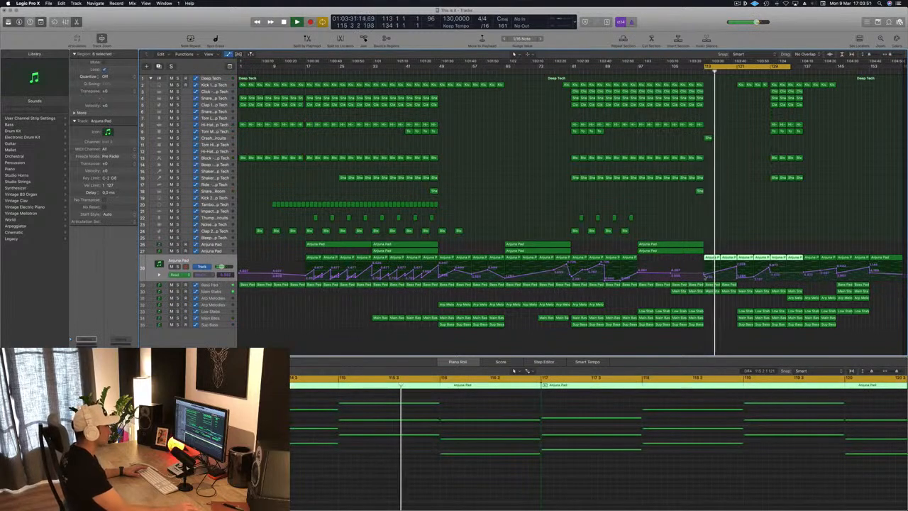
click(705, 276)
drag(704, 276, 736, 281)
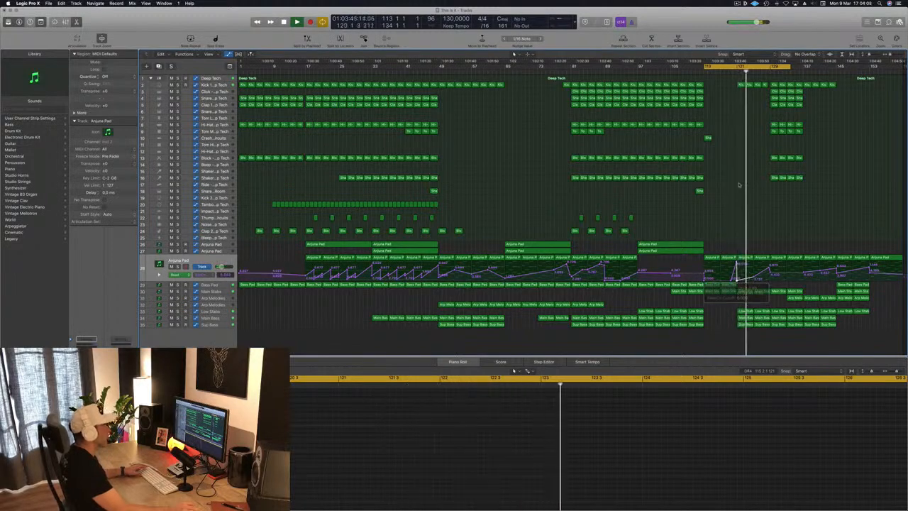
key(space)
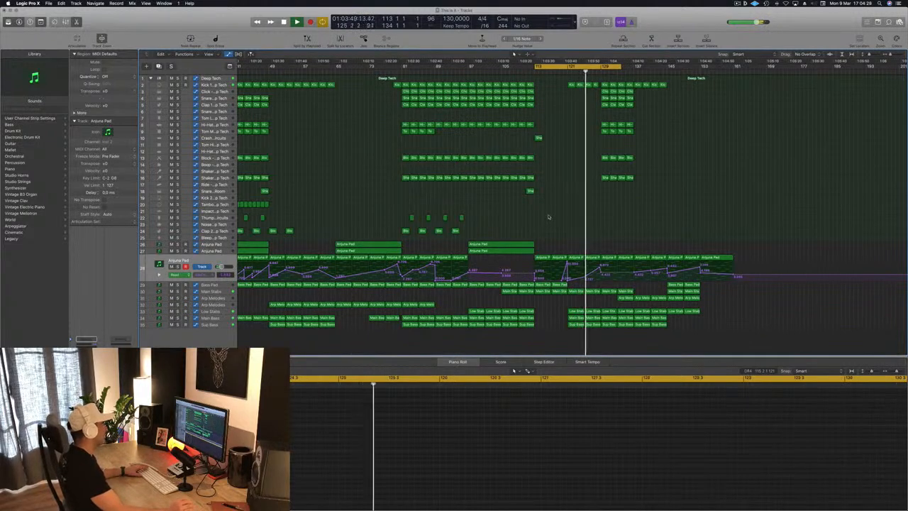
Step: Copy the two long Arjuna Pad regions on tracks 26 and 27 from bar 97 to bar 121
scroll(558, 224, down, 5)
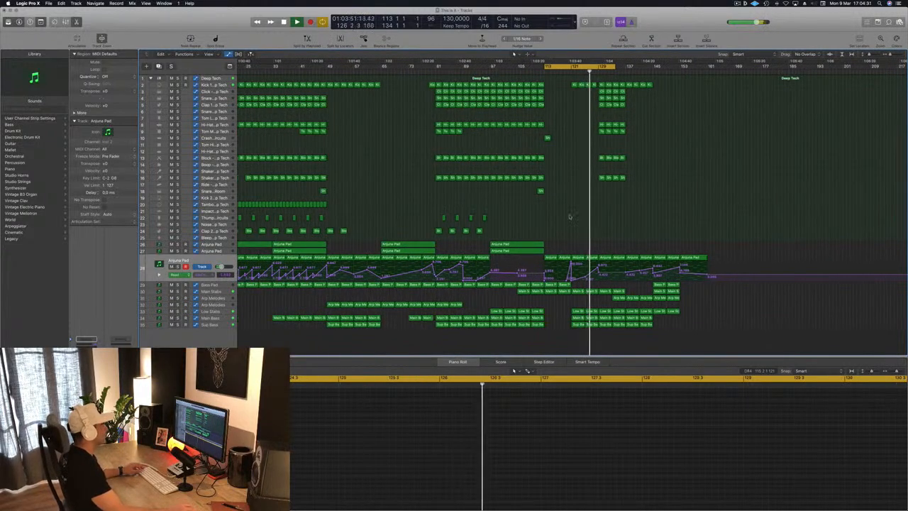
scroll(588, 216, up, 5)
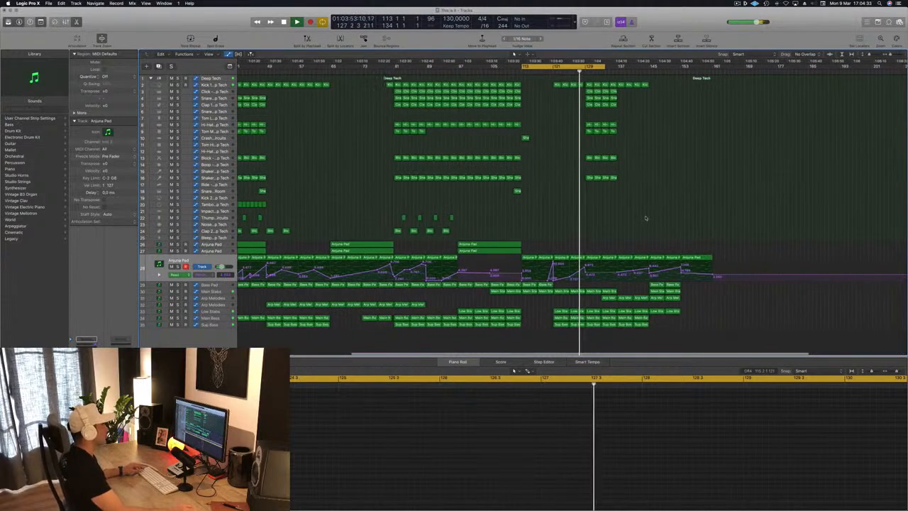
scroll(642, 217, down, 5)
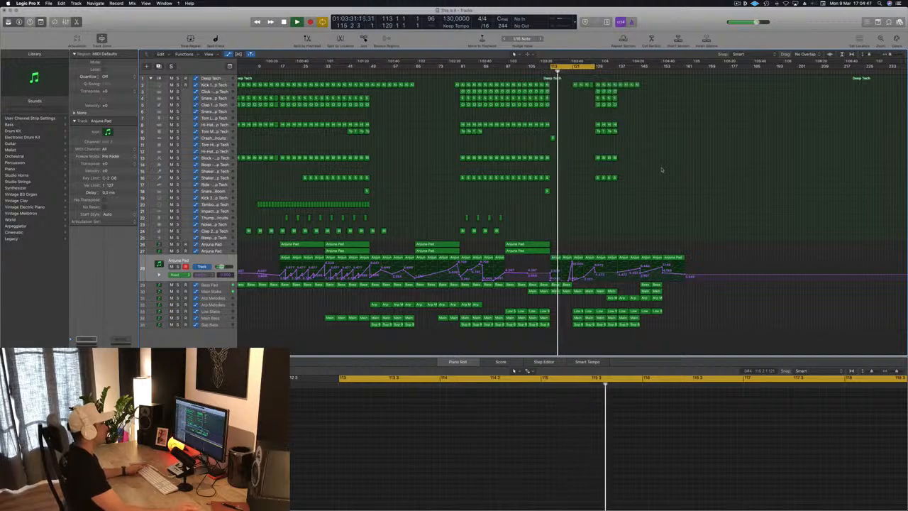
key(super+Right)
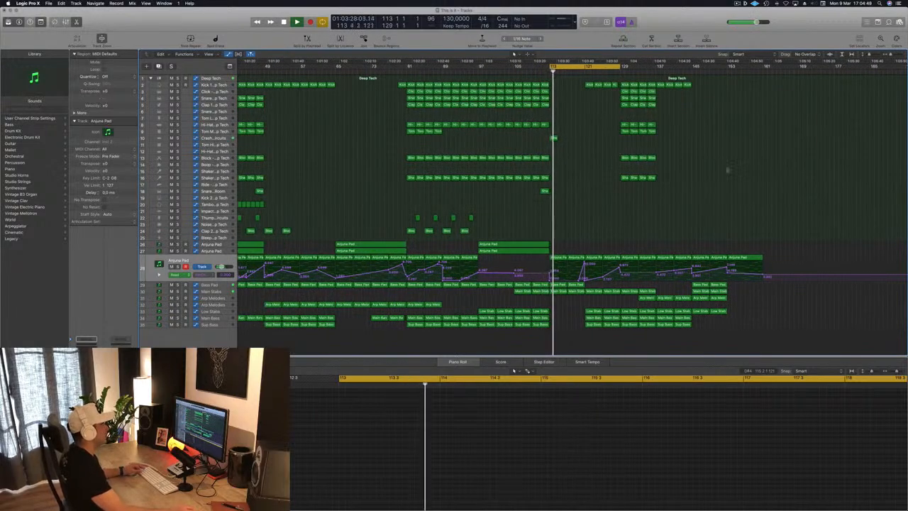
key(super+Right)
key(super+Right)
key(super+Right)
key(super+Right)
key(super+Right)
key(super+Left)
key(super+Left)
key(super+Left)
key(super+Left)
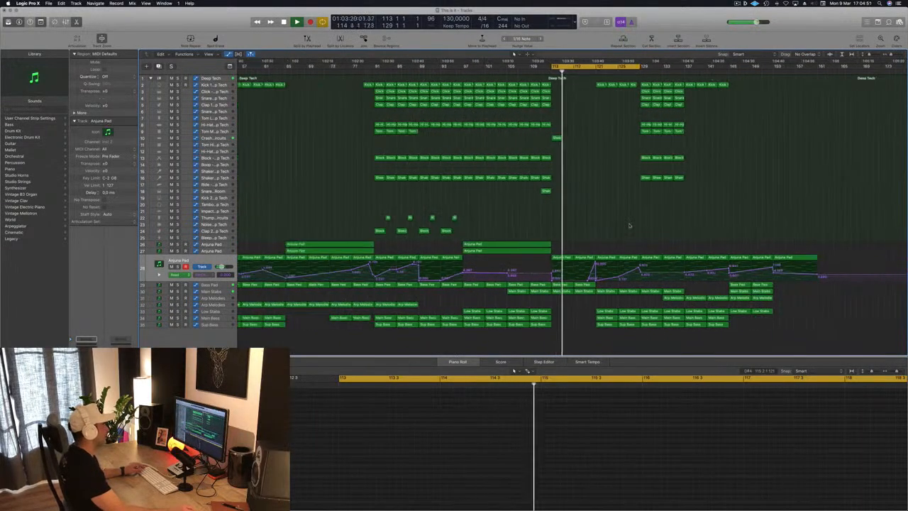
key(super+Left)
key(super+Left)
drag(518, 209, 636, 247)
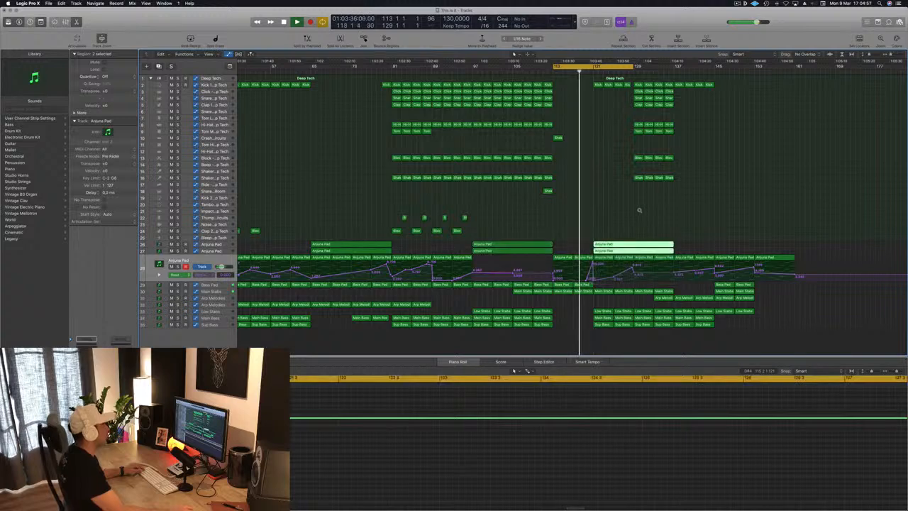
Step: Delete the Kick 1 regions between bars 121 and 129
key(super+Right)
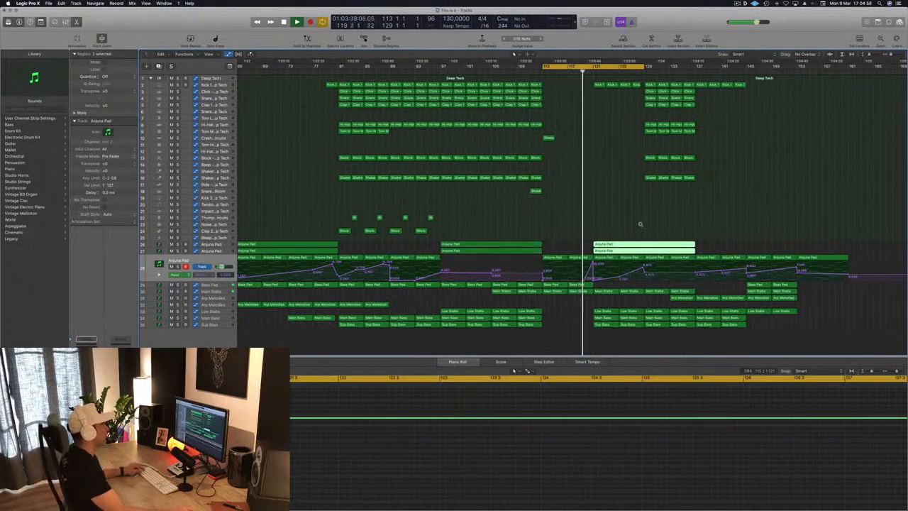
key(super+Left)
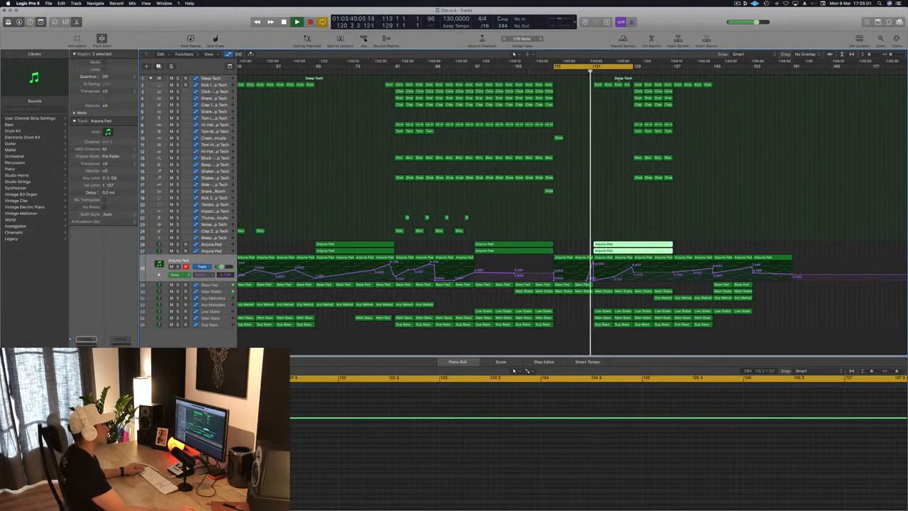
drag(571, 85, 630, 90)
key(Delete)
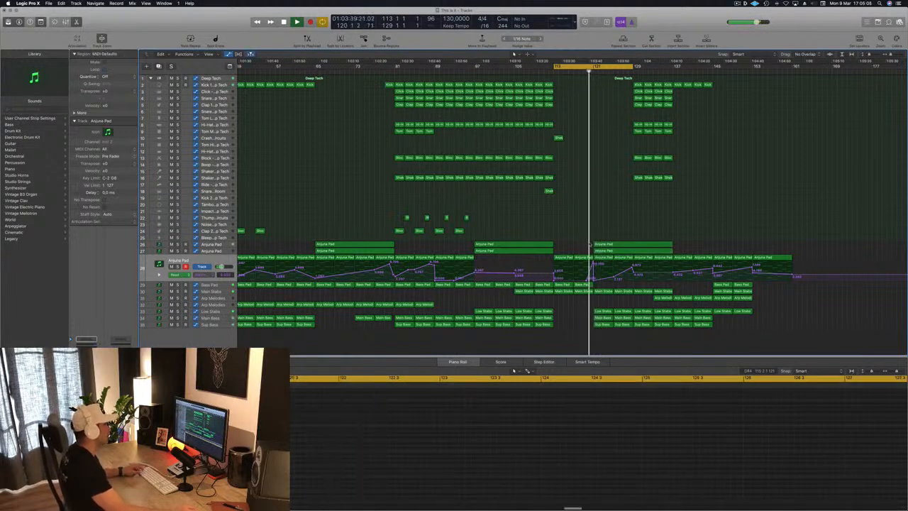
Step: Delete the Low Stabs, Main Bass and Sub Bass regions from bar 121 to 133 and save the project
drag(633, 323, 643, 324)
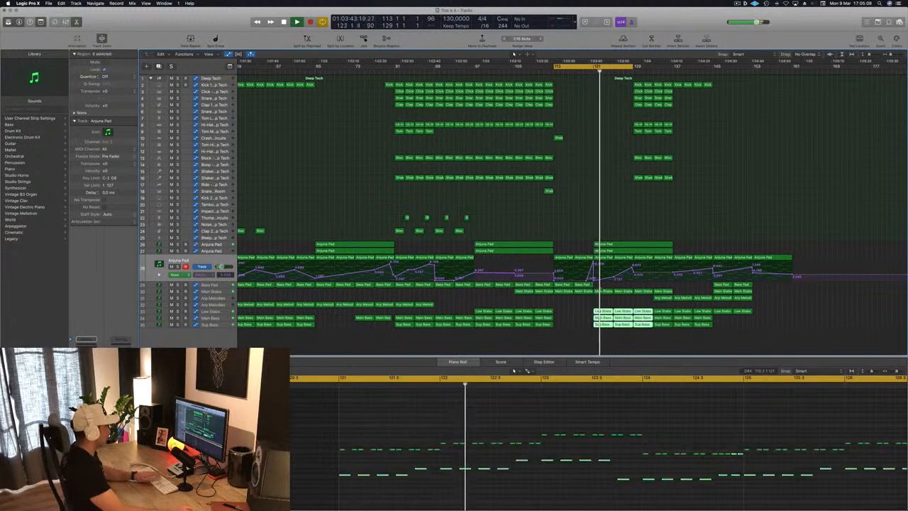
key(Delete)
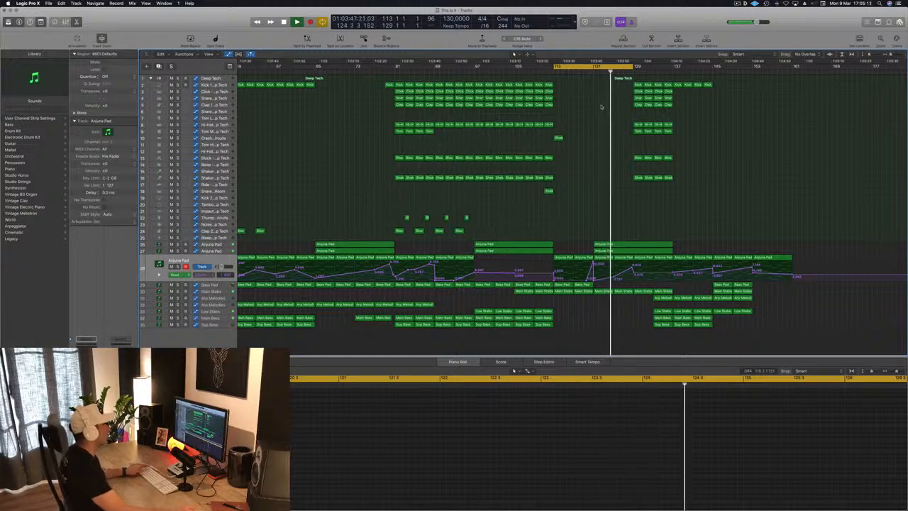
key(space)
key(space)
key(super+s)
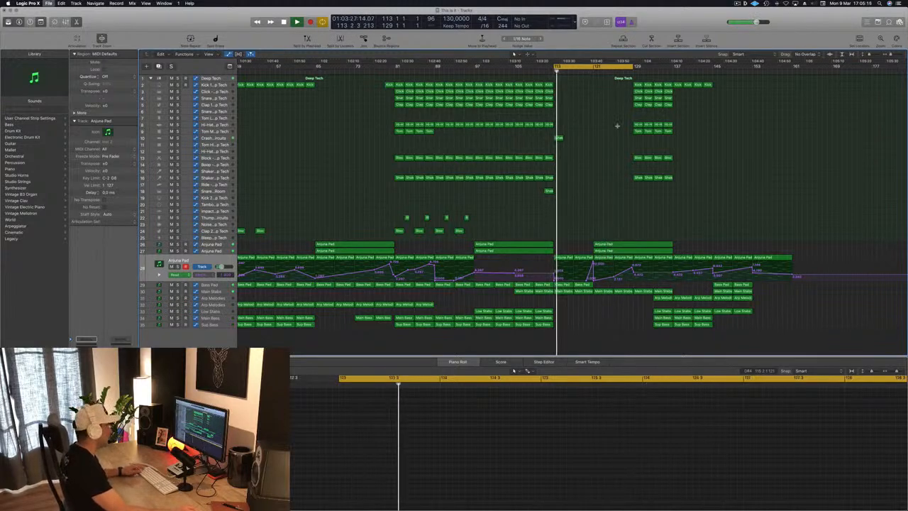
Step: Copy the crash region from bar 113 to bar 121
key(super+Left)
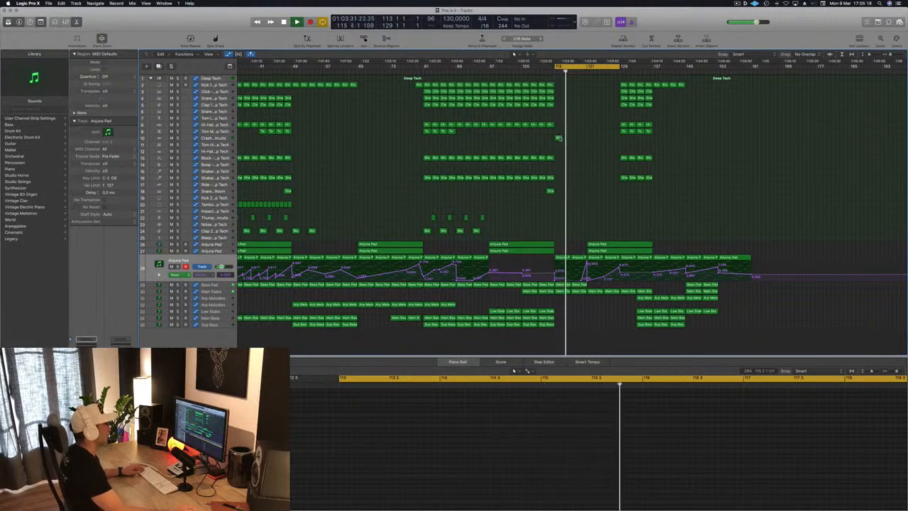
drag(558, 138, 591, 139)
scroll(590, 163, left, 2)
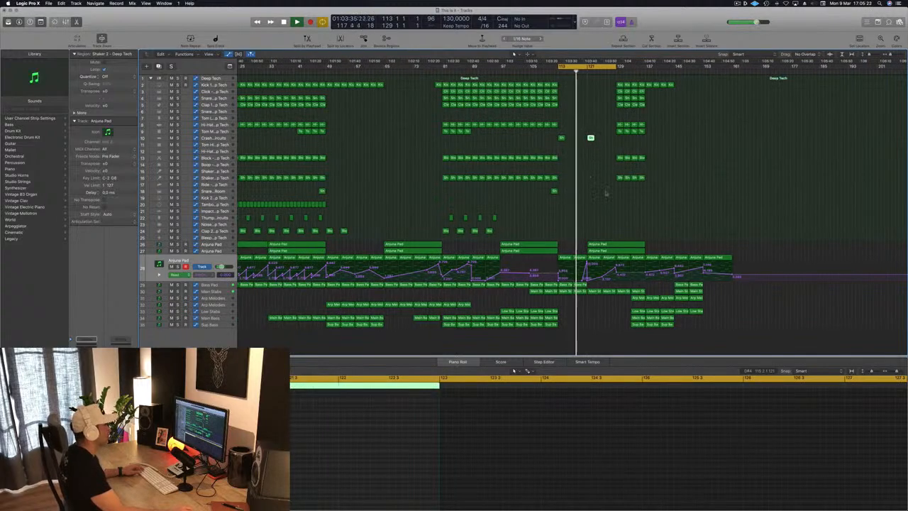
Step: Copy the Kick 1 region from bar 111 to bar 121 and delete all its notes except the first
scroll(620, 199, up, 6)
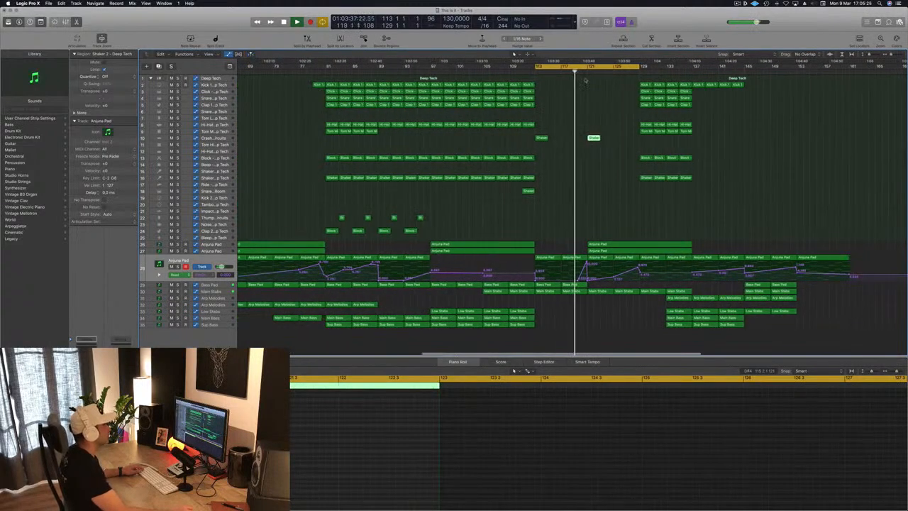
drag(528, 85, 594, 85)
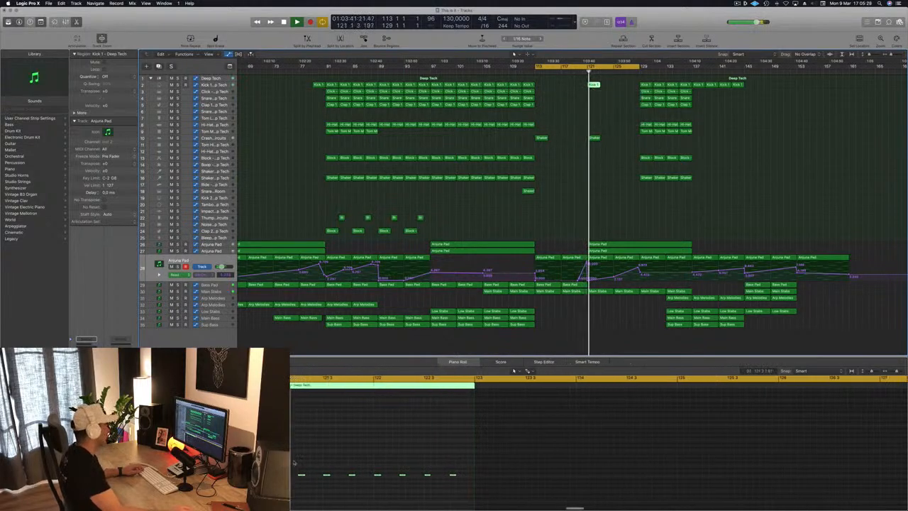
drag(295, 466, 454, 486)
key(Delete)
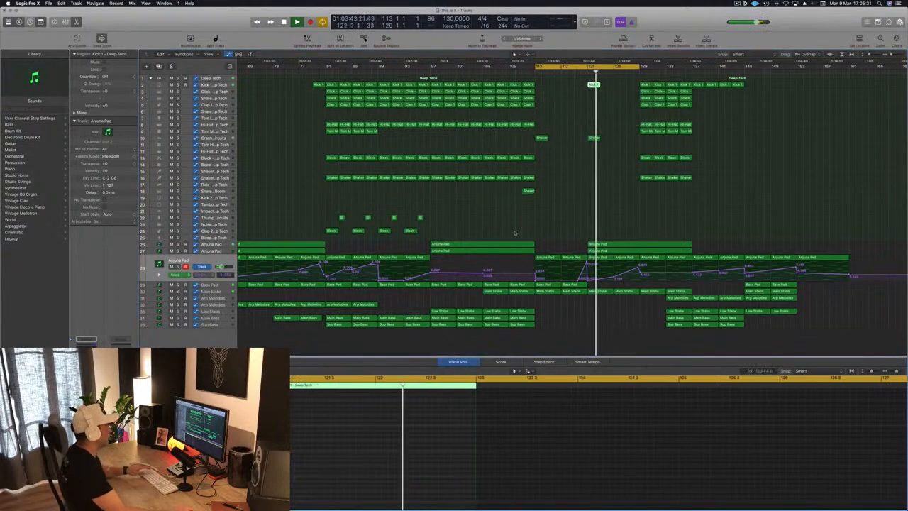
key(space)
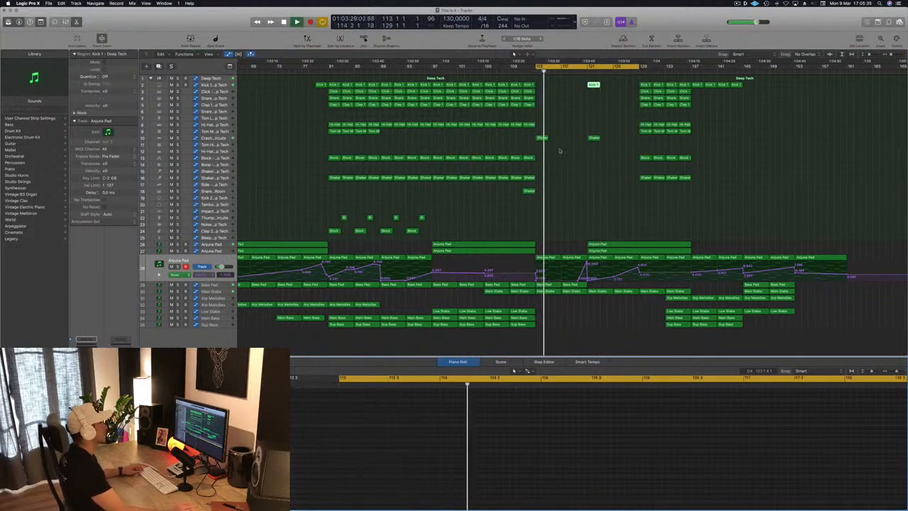
Step: Draw a rising automation ramp on the Bass Pad track from bar 113 to bar 121
scroll(555, 154, down, 2)
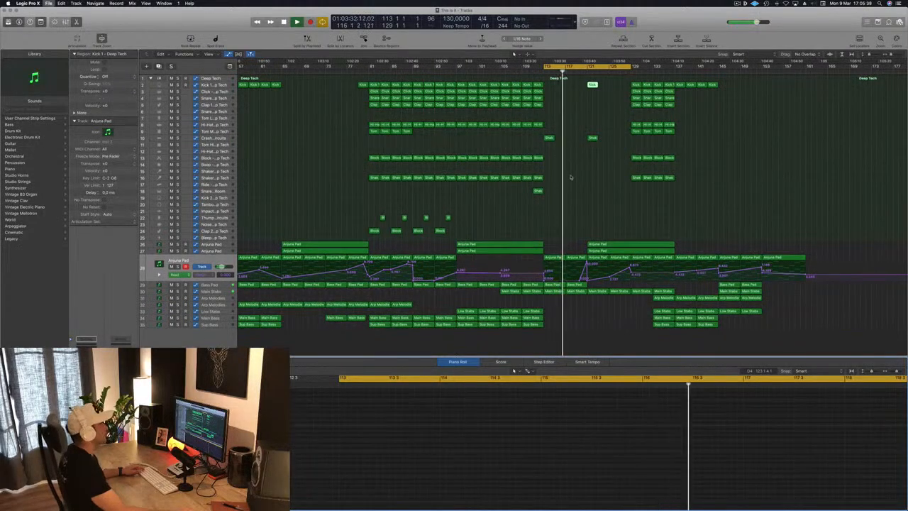
scroll(578, 178, down, 3)
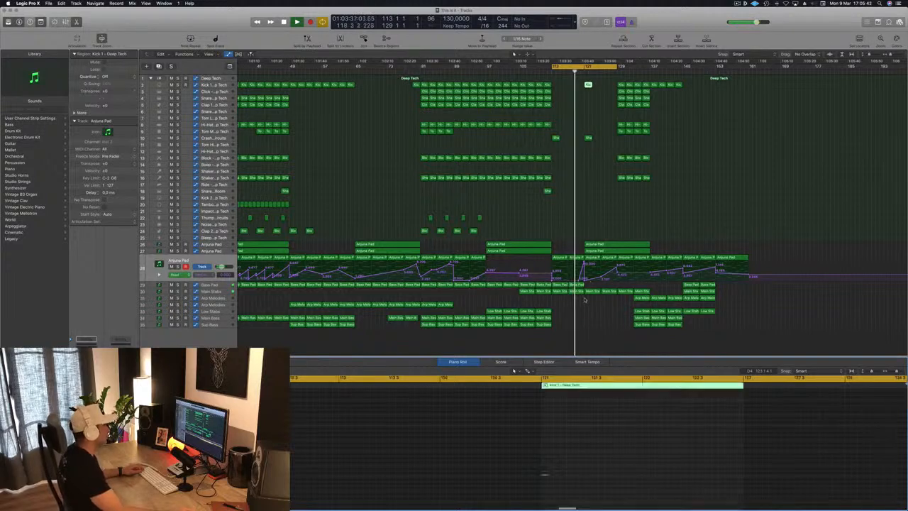
click(228, 285)
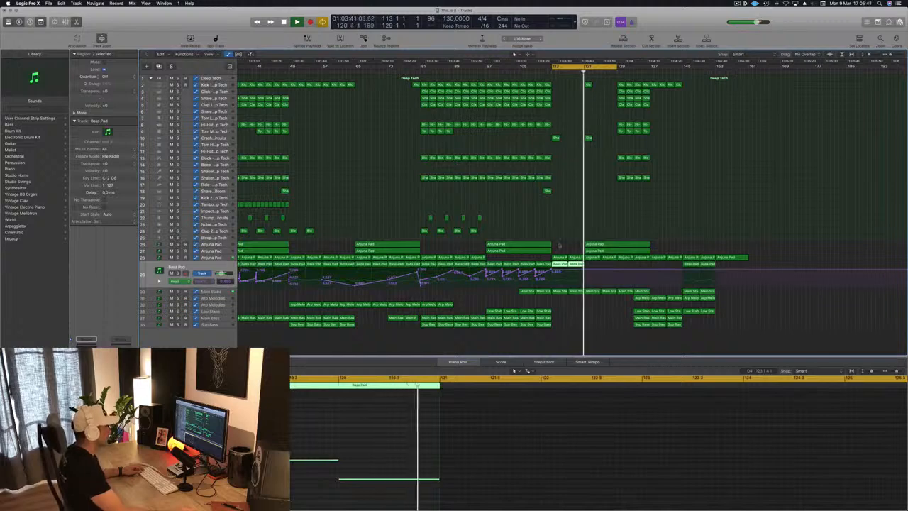
click(545, 71)
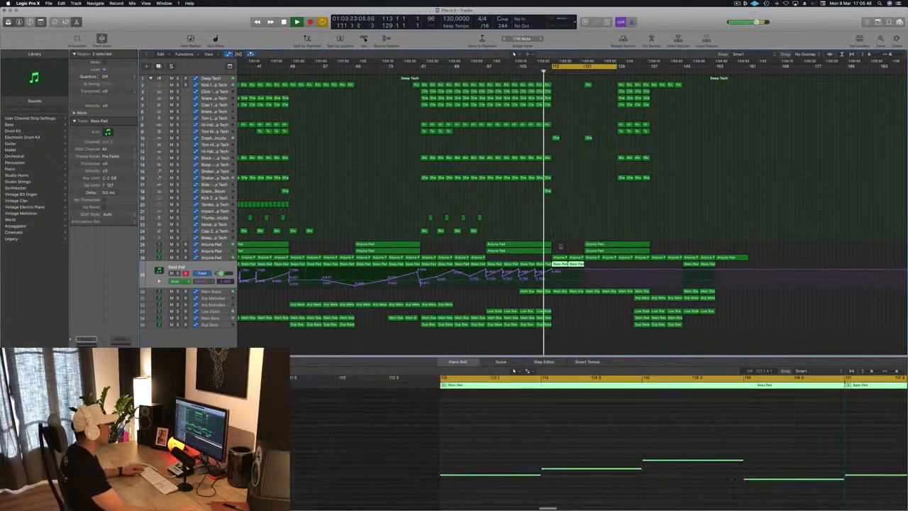
click(581, 271)
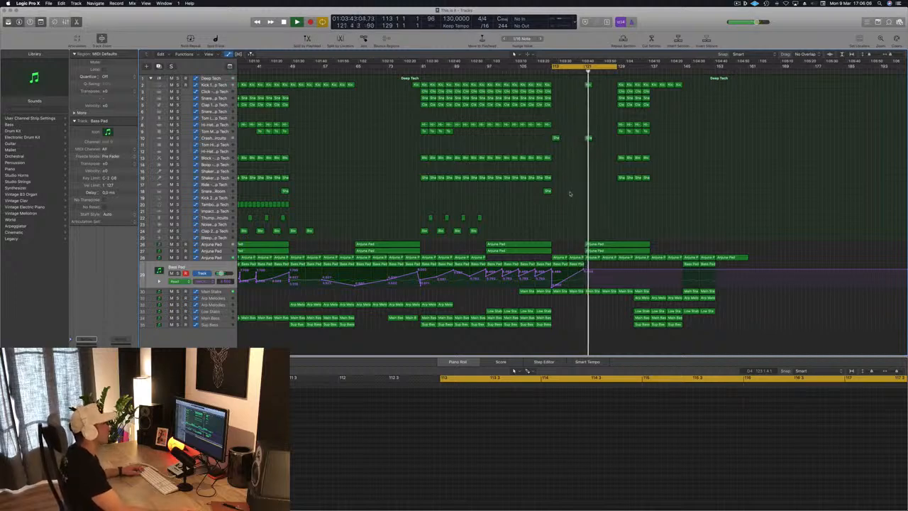
Step: Copy the Kick 1 and crash regions together from bar 121 to bar 125
key(super+Right)
key(super+Right)
key(super+Right)
drag(563, 89, 607, 158)
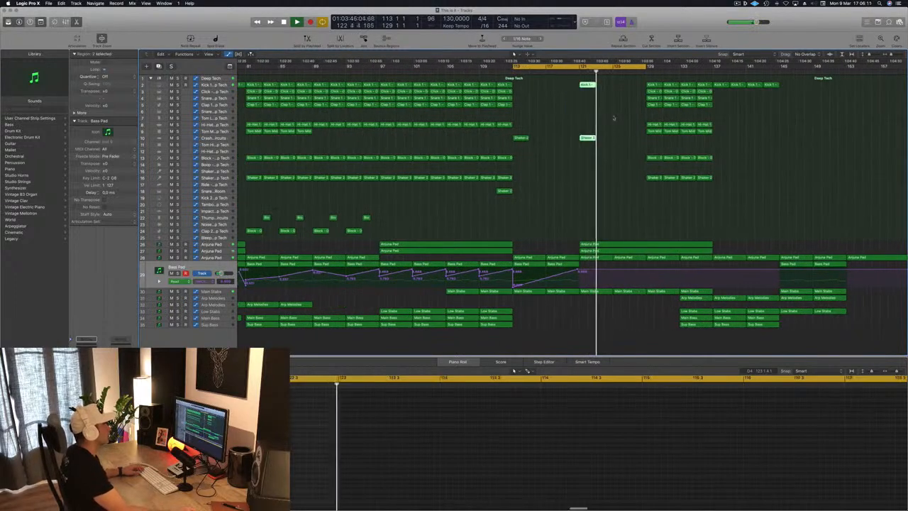
drag(587, 85, 621, 87)
key(super+Left)
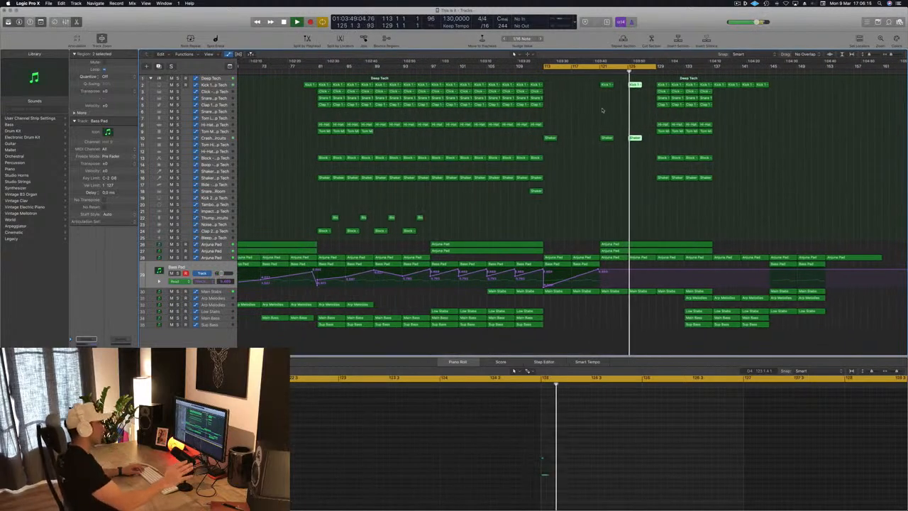
Step: Stop playback and delete all the drum and percussion regions from bar 129 onward
key(super+Left)
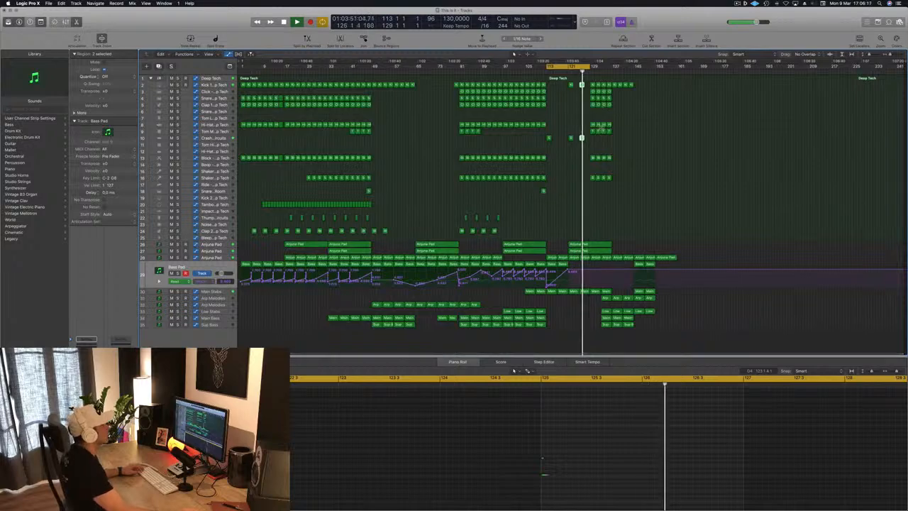
key(super+Right)
key(space)
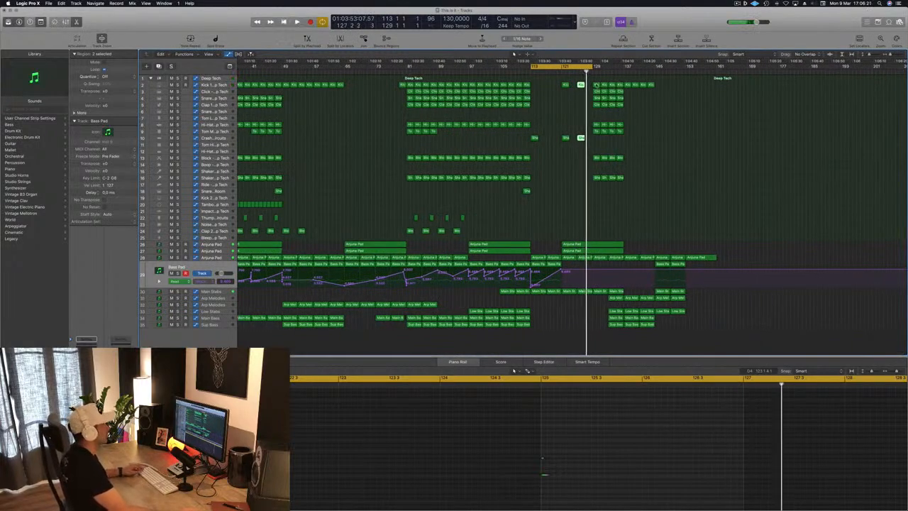
drag(591, 84, 661, 209)
key(Delete)
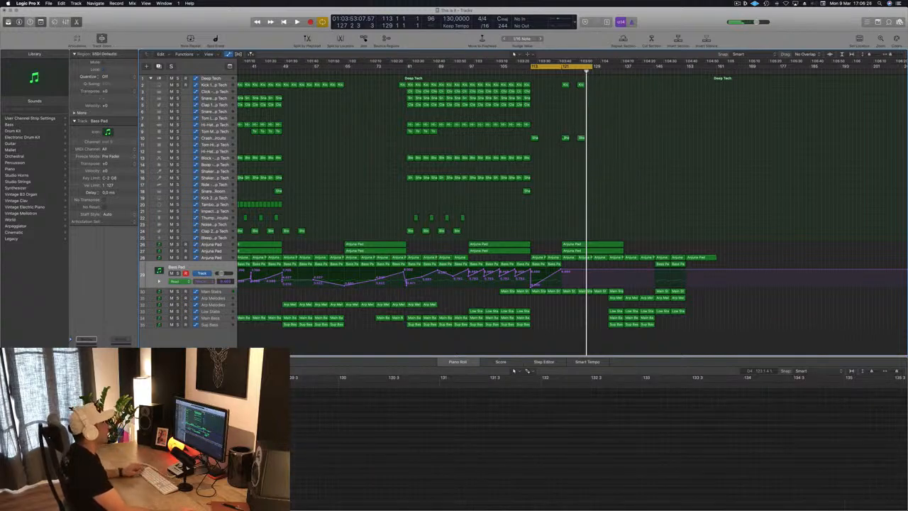
Step: Play from bar 113 and copy the Kick 1 and crash regions at bars 121 and 125 to bars 129 and 133
key(space)
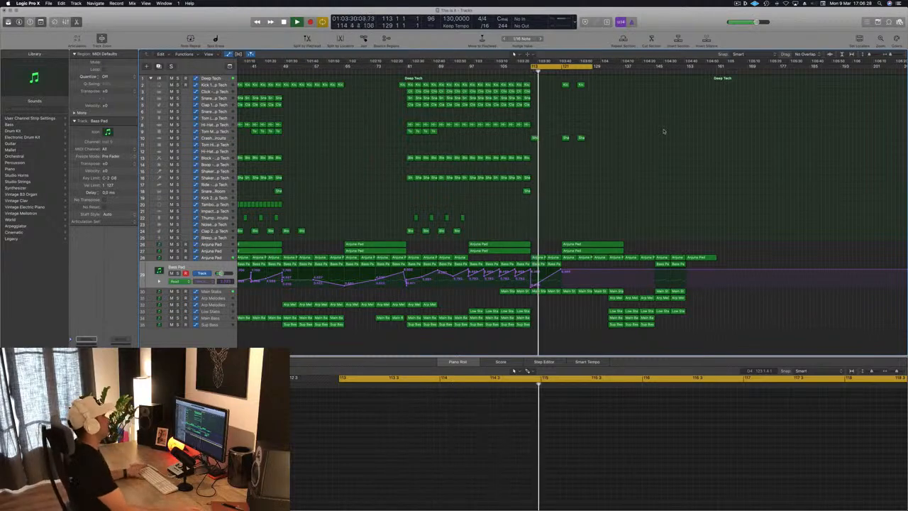
drag(600, 81, 562, 141)
drag(566, 84, 598, 89)
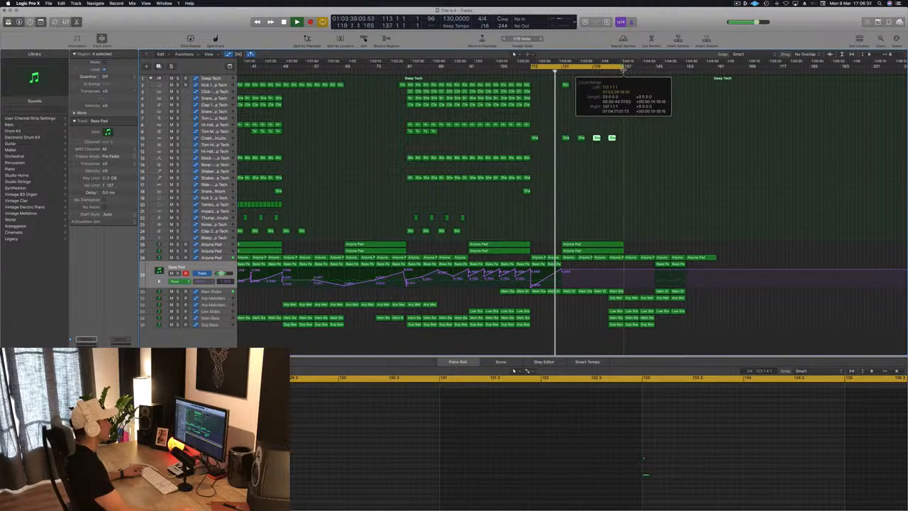
Step: Copy the last Clap 1 region before the breakdown onto the Snare 2 track at bar 129
click(662, 123)
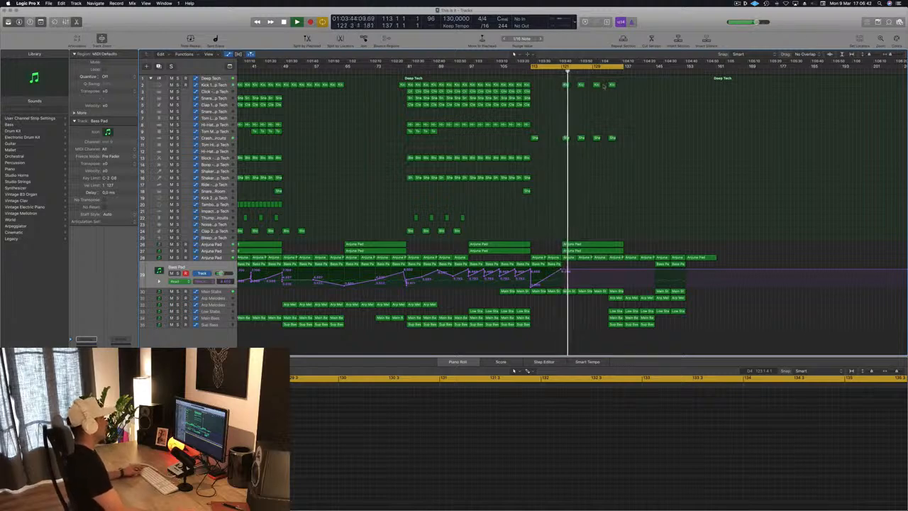
click(526, 105)
drag(525, 104, 595, 111)
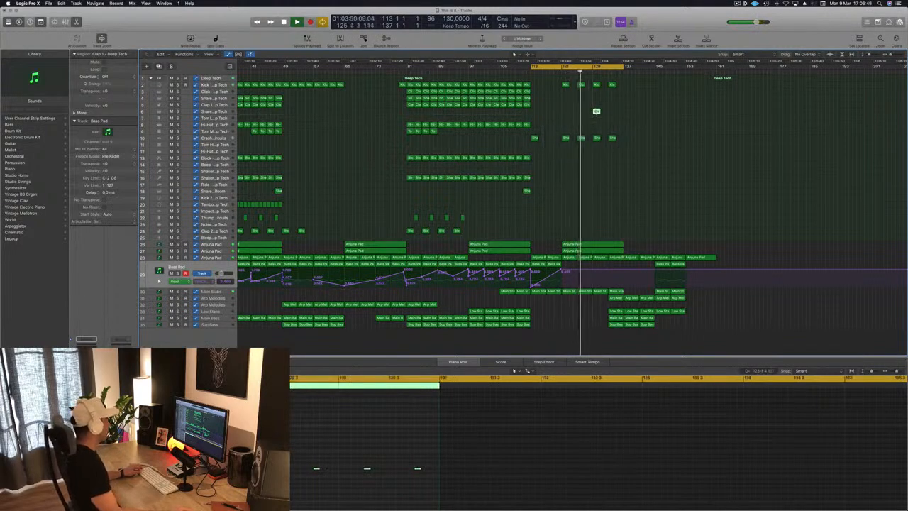
Step: Duplicate the notes of the bar 129 clap region into the gaps to form an eighth-note roll, and play it
scroll(283, 460, left, 1)
drag(284, 459, 451, 494)
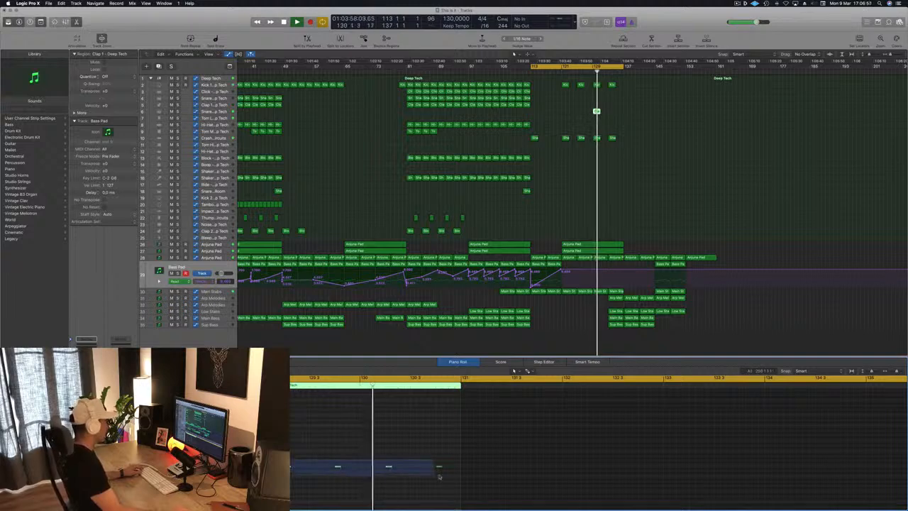
drag(287, 466, 489, 486)
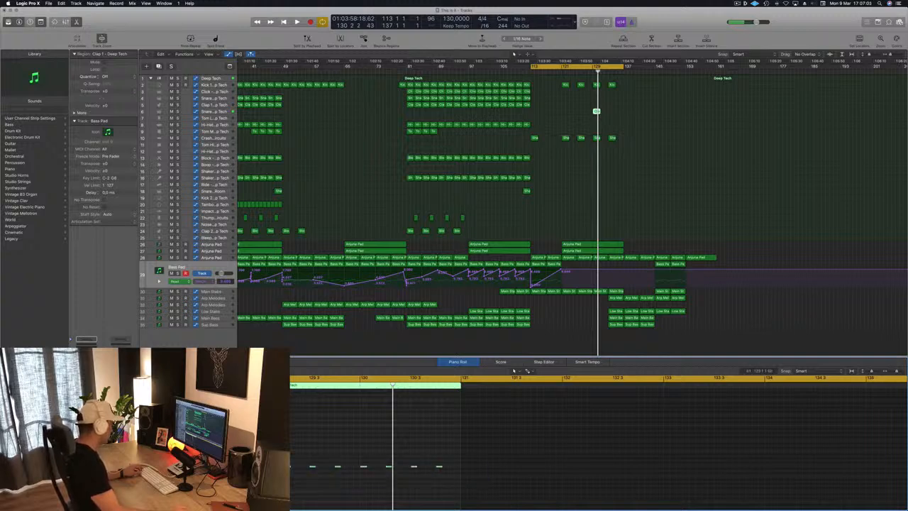
drag(264, 466, 276, 466)
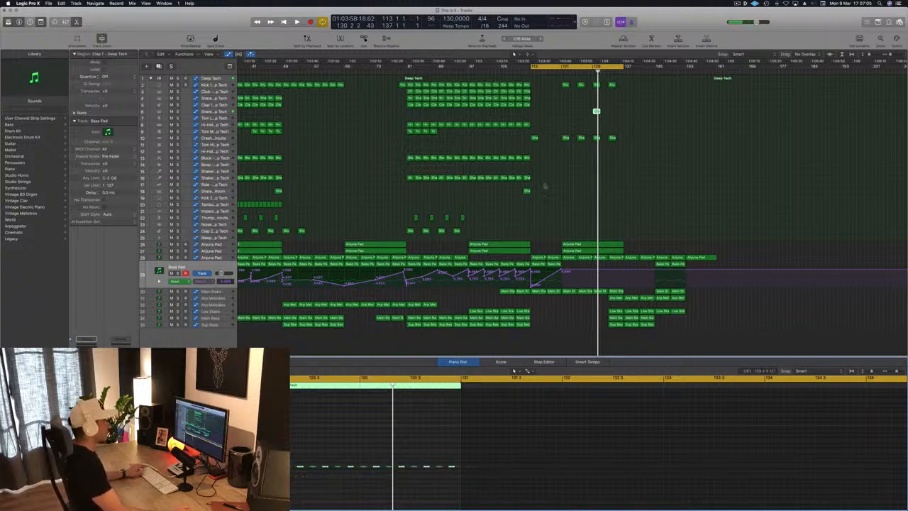
key(space)
click(592, 71)
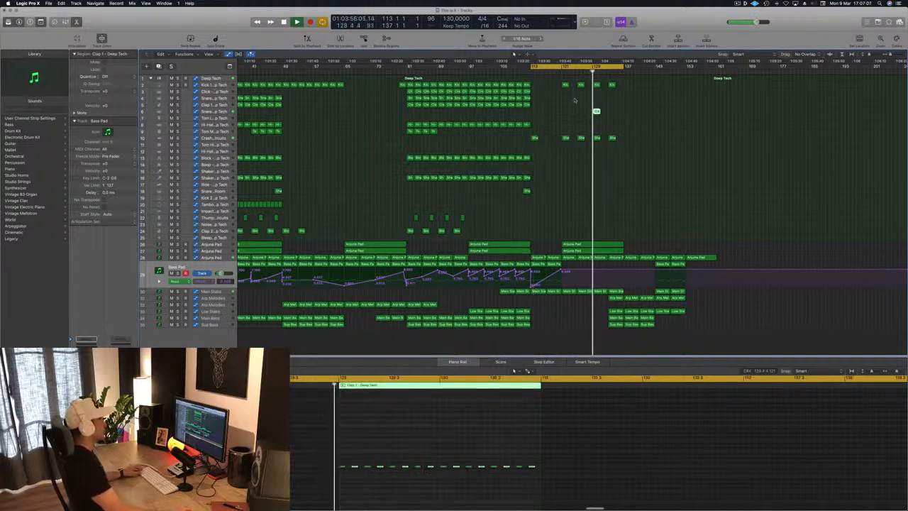
scroll(562, 171, down, 2)
scroll(610, 156, up, 3)
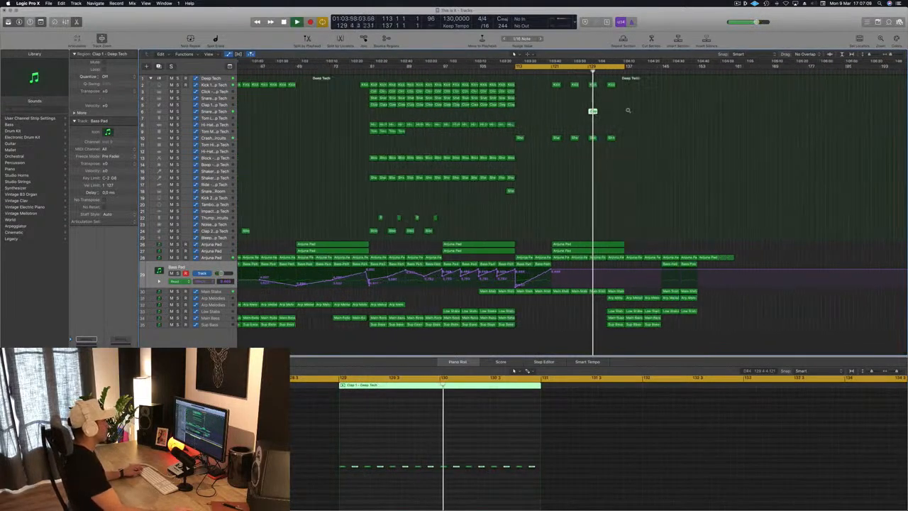
Step: Restart playback from bar 113 and copy the bar 129 clap region to bars 131, 133 and 135
scroll(628, 110, up, 2)
key(space)
key(space)
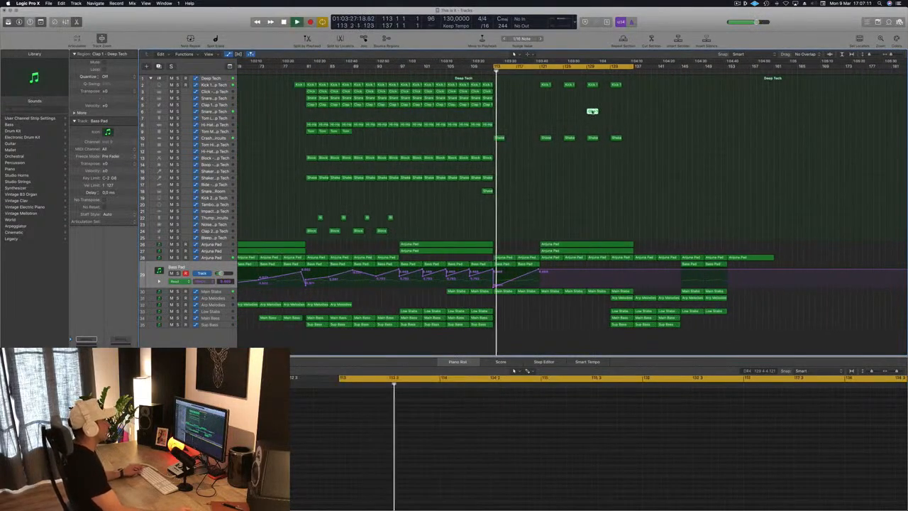
drag(592, 112, 618, 118)
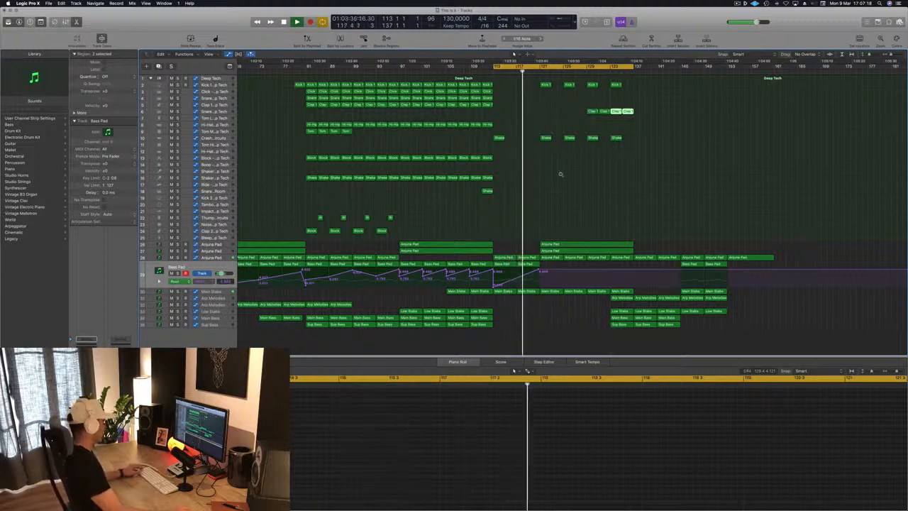
key(super+Left)
key(super+Left)
key(super+Left)
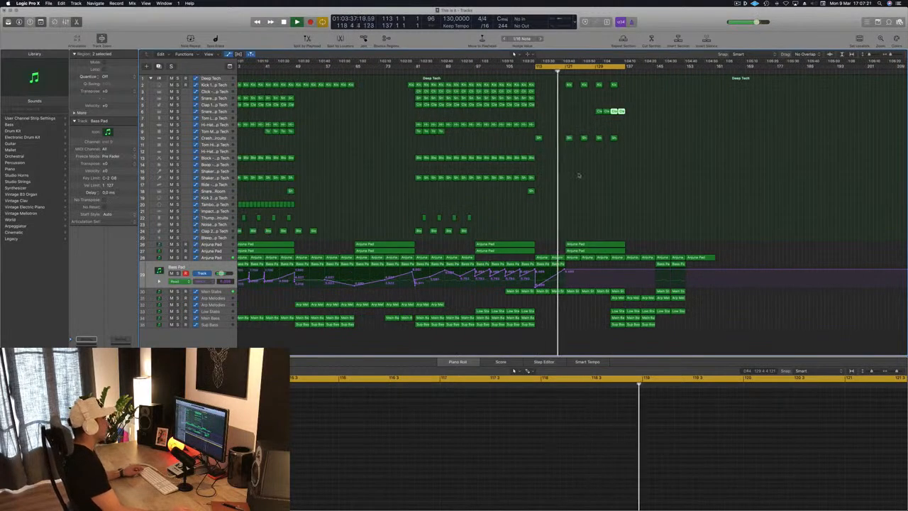
key(super+Right)
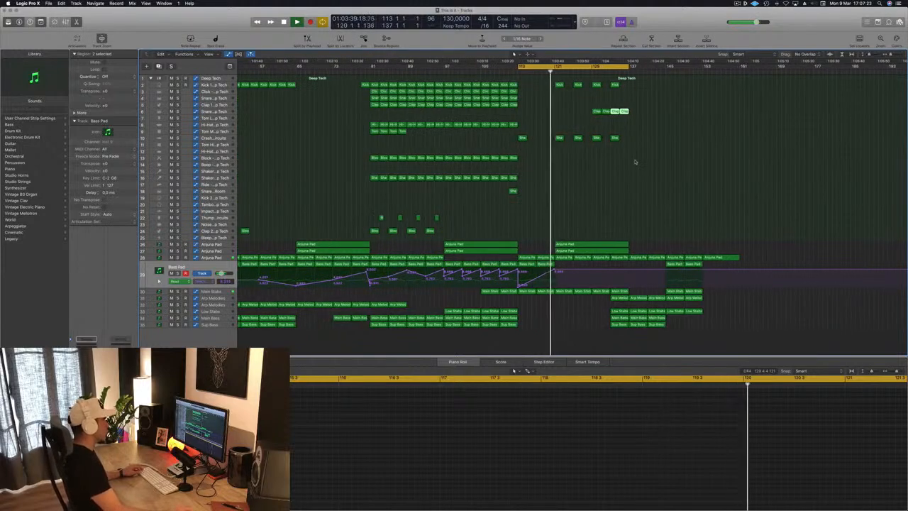
click(639, 166)
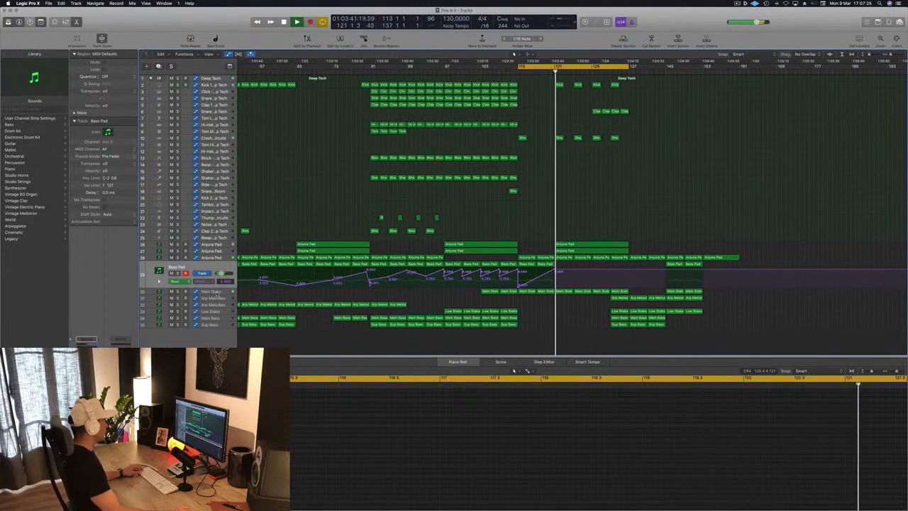
Step: Copy two Main Stabs regions into empty space past bar 169, and copy the pair at bar 121 with its automation to bar 129
click(213, 291)
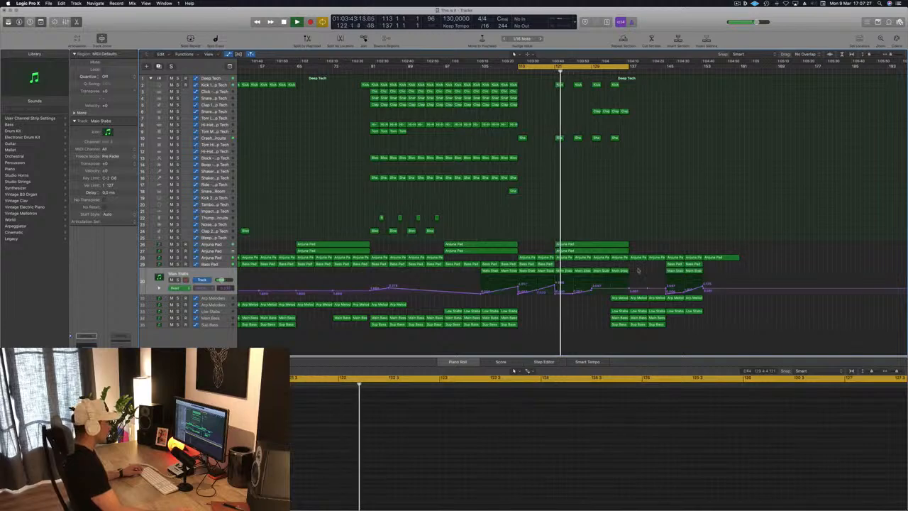
drag(637, 269, 808, 274)
click(575, 271)
drag(573, 275, 595, 288)
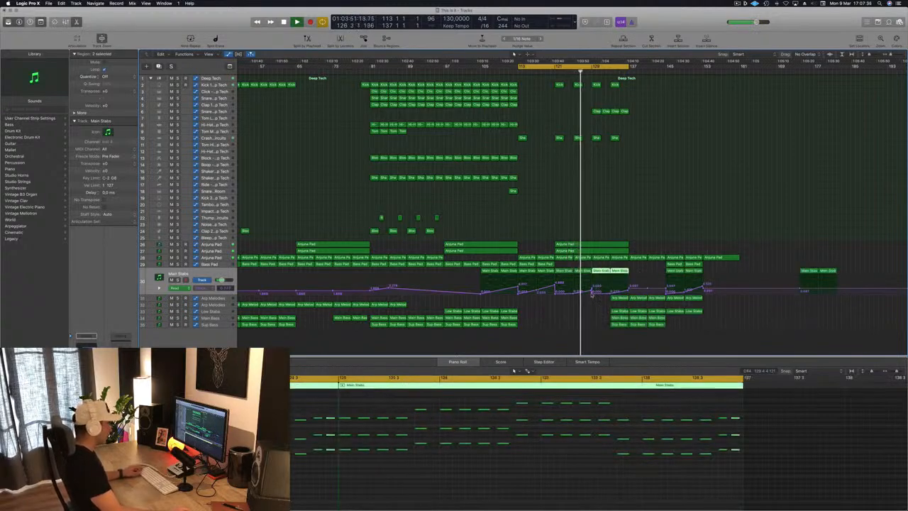
Step: Remove the Main Stabs automation spike at bar 129 and raise the ramp's end point at bar 137
click(593, 292)
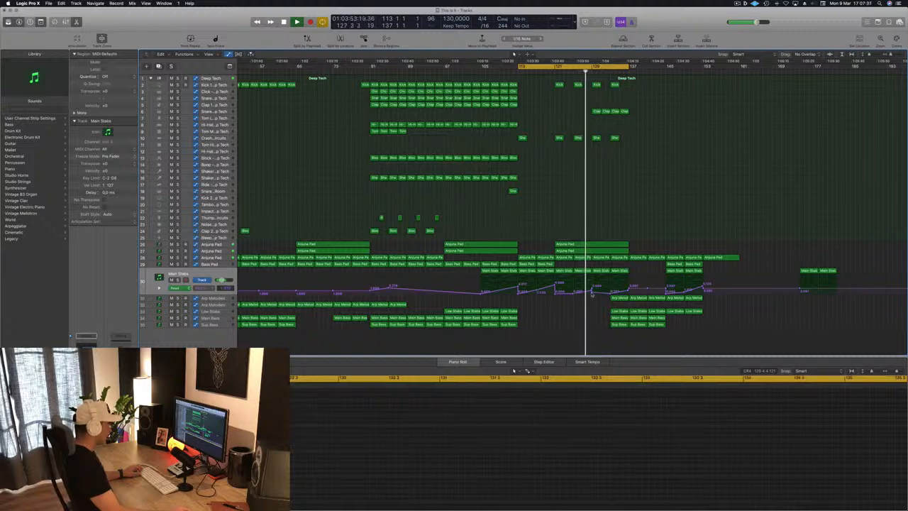
drag(609, 294, 628, 286)
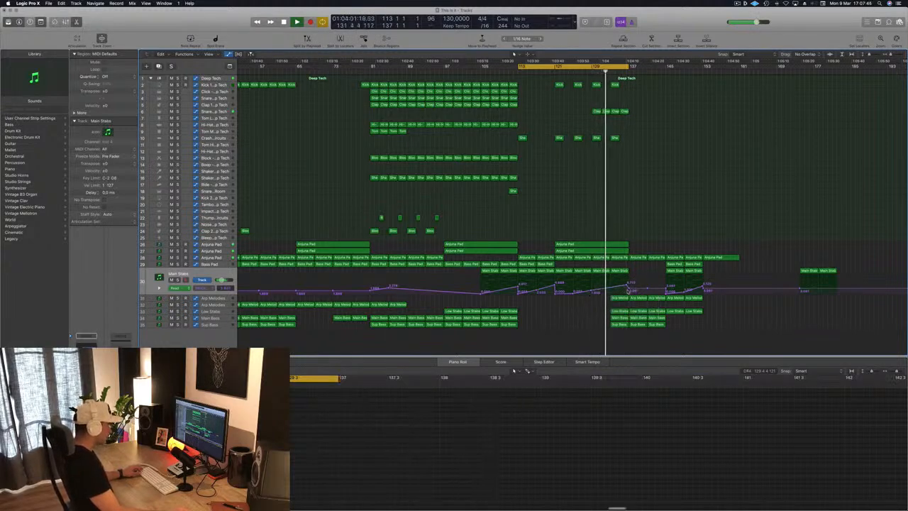
drag(627, 286, 627, 283)
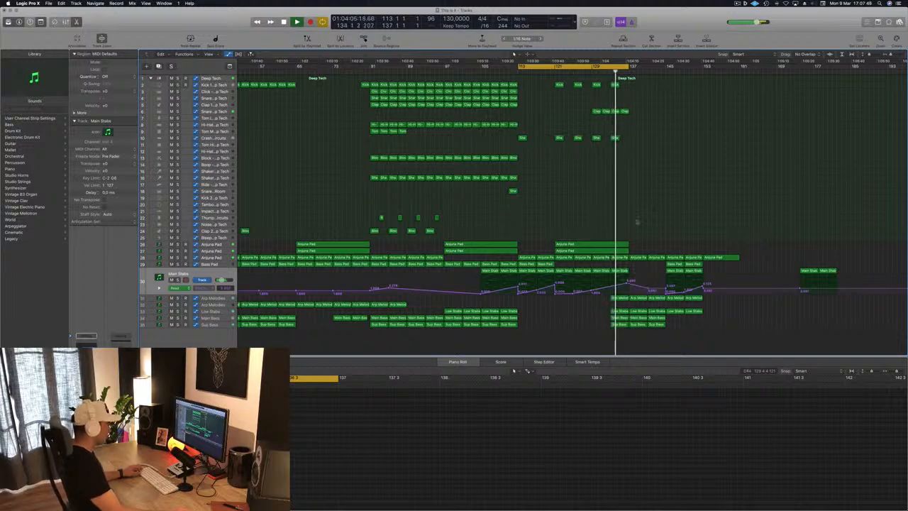
Step: Move the two long Arjuna Pad regions from bar 121 to bar 129, play from bar 113, and save the project
key(super+Left)
scroll(647, 204, up, 2)
scroll(658, 203, down, 3)
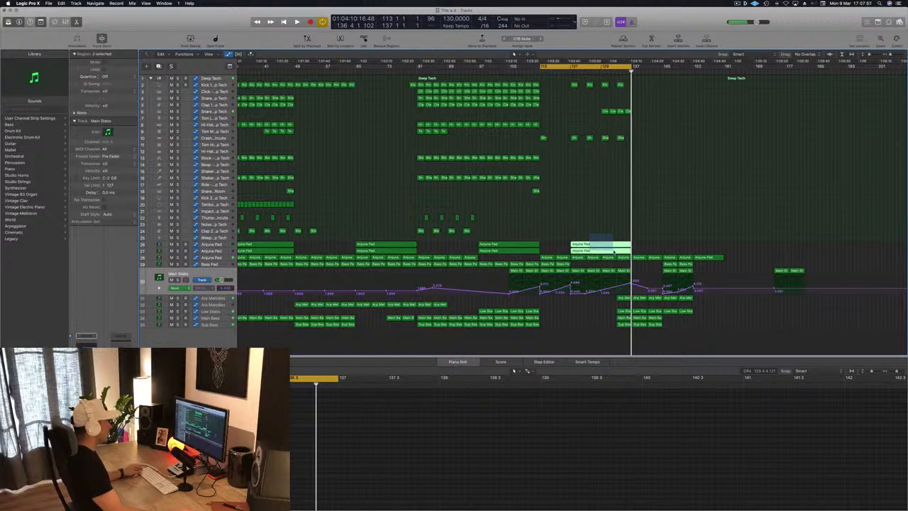
drag(600, 245, 631, 250)
key(space)
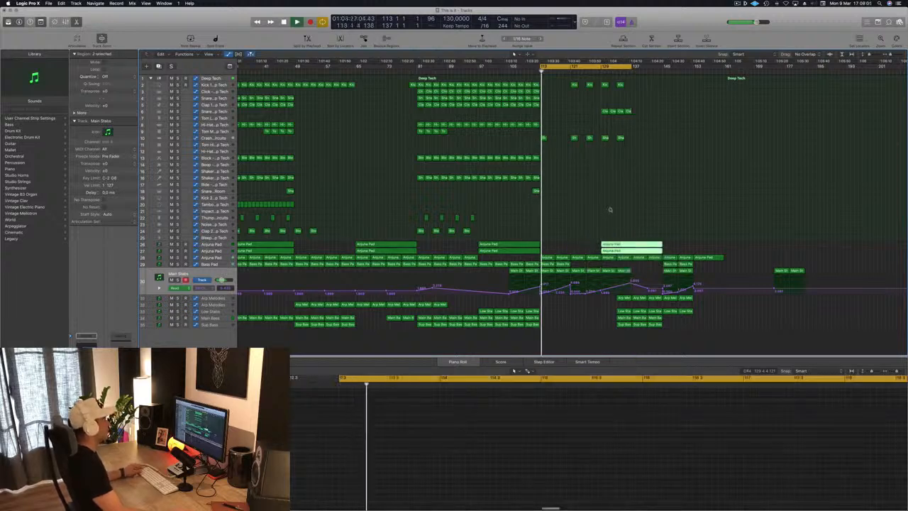
key(super+Left)
key(super+s)
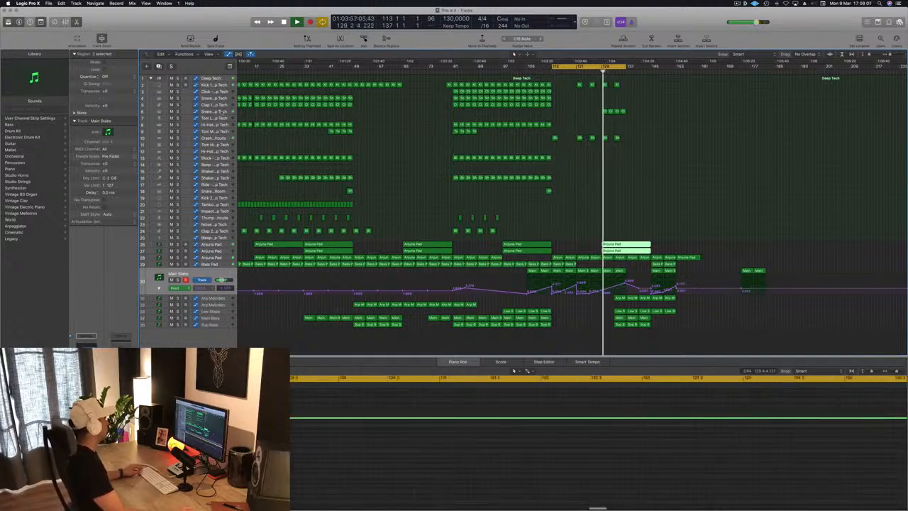
Step: Change the Snare 2 track's sound to Snare 1 - Analog Circuits, auditioning Snare 1 - After Party first
click(212, 112)
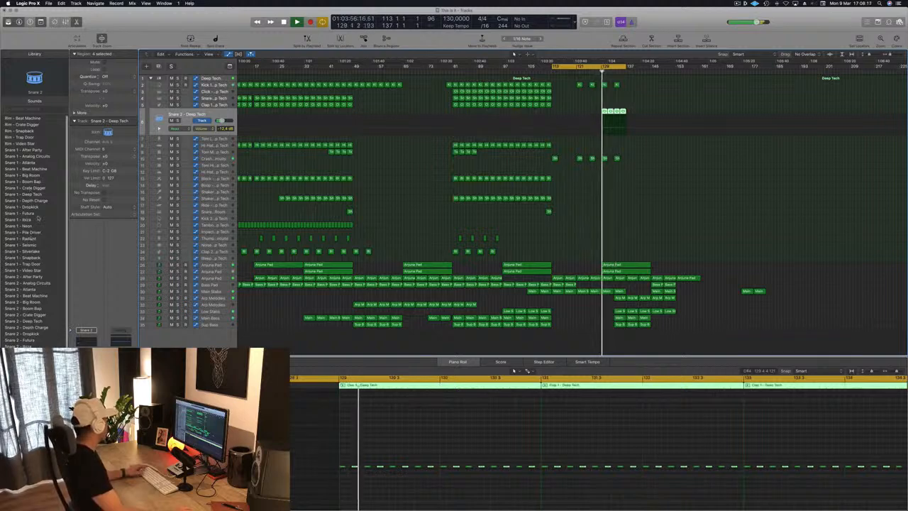
click(33, 150)
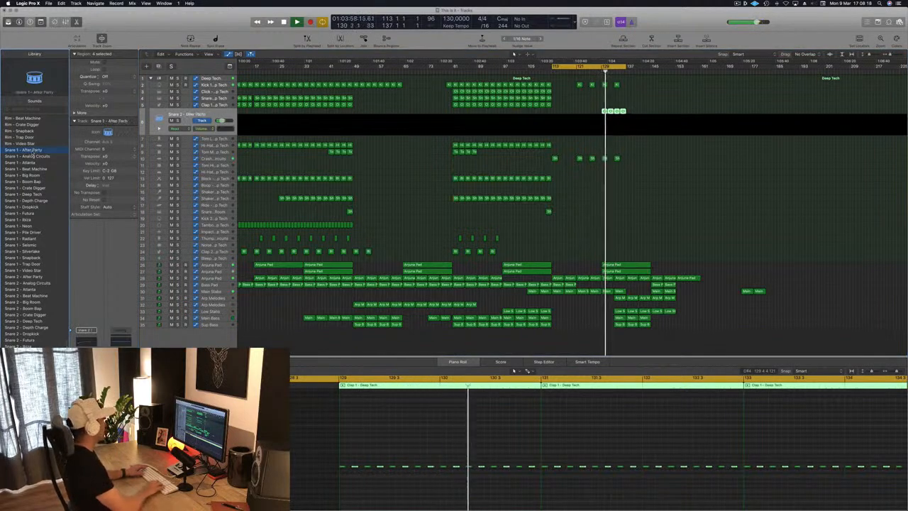
click(33, 155)
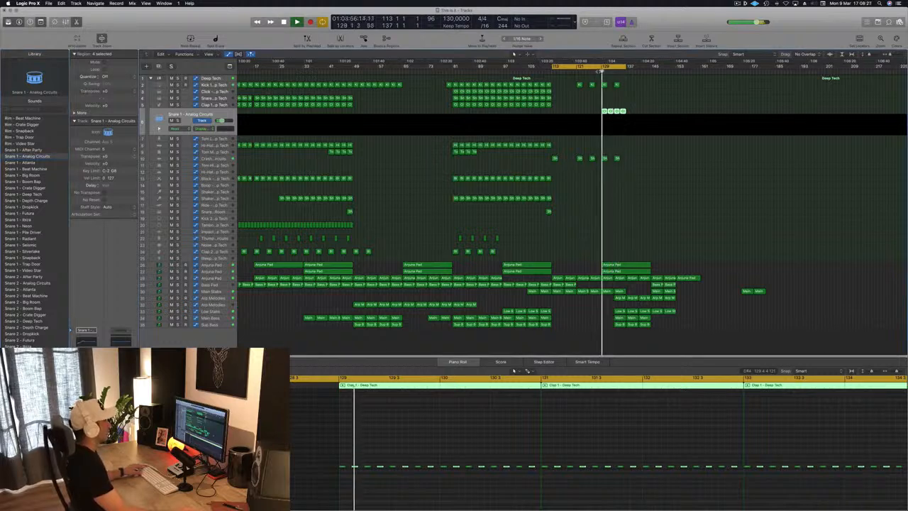
Step: Duplicate the notes of the snare track's regions at bars 133 and 135 into the gaps to form a sixteenth-note roll
drag(615, 115, 616, 115)
scroll(745, 474, down, 3)
scroll(851, 464, down, 3)
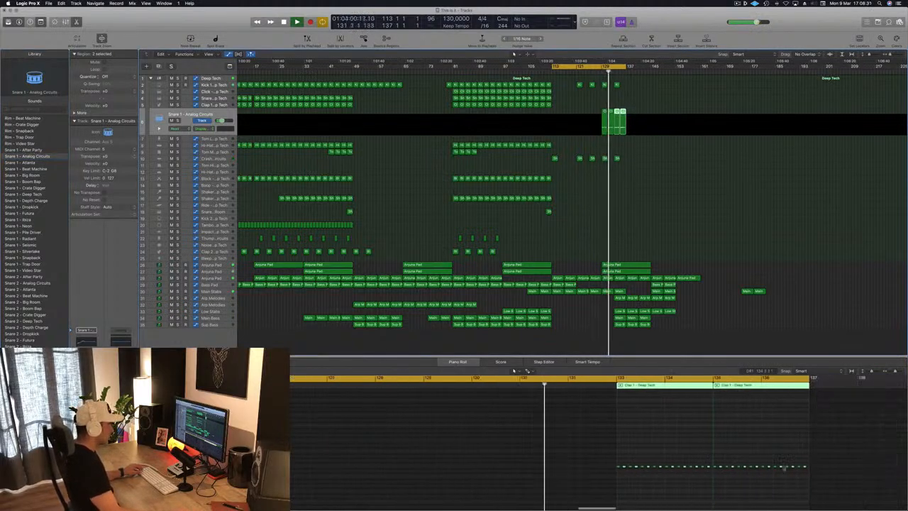
drag(569, 454, 842, 491)
scroll(596, 468, up, 3)
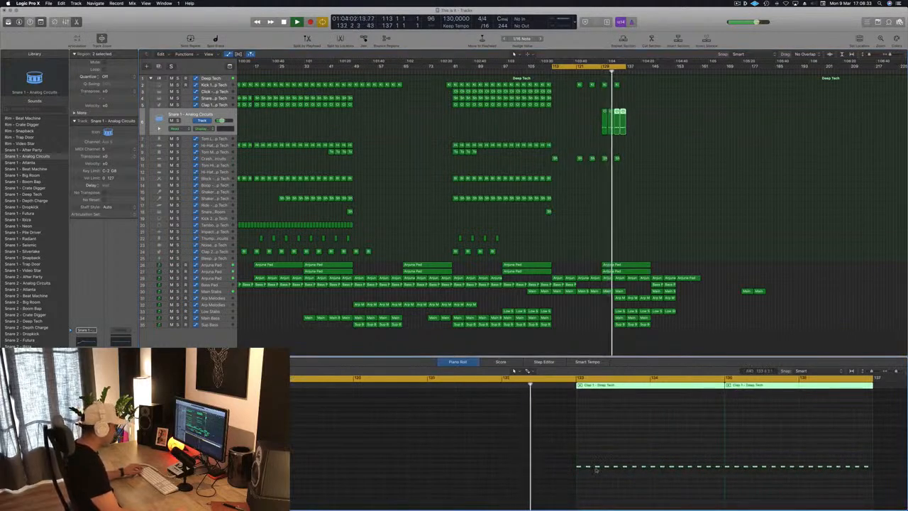
drag(579, 468, 583, 469)
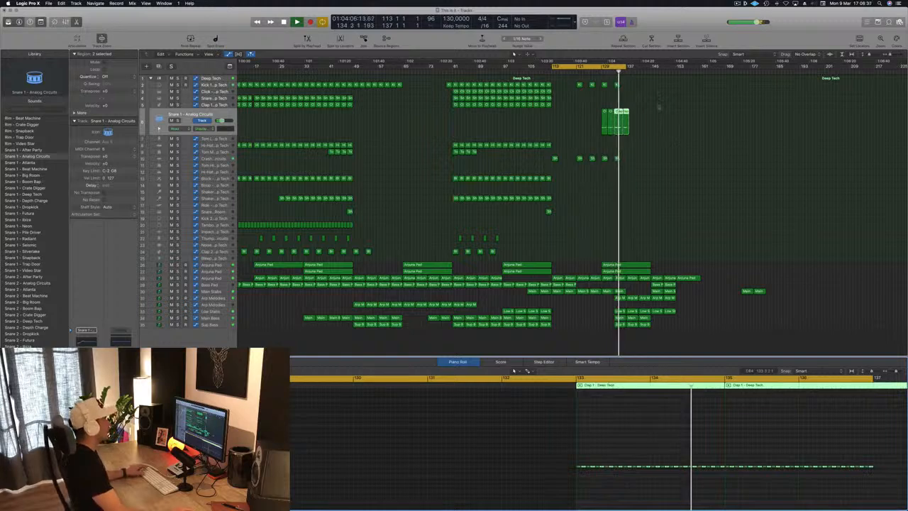
Step: Extend the cycle range's end to about bar 159
scroll(628, 119, down, 2)
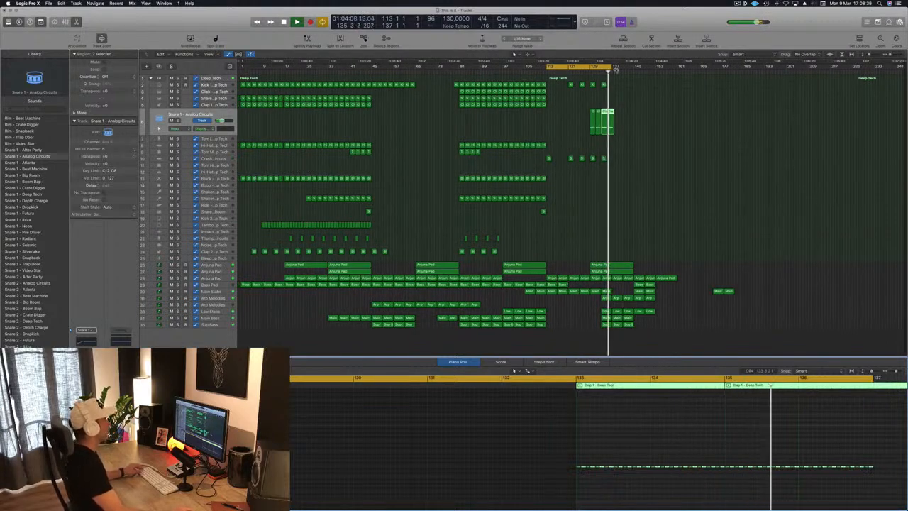
drag(607, 67, 672, 67)
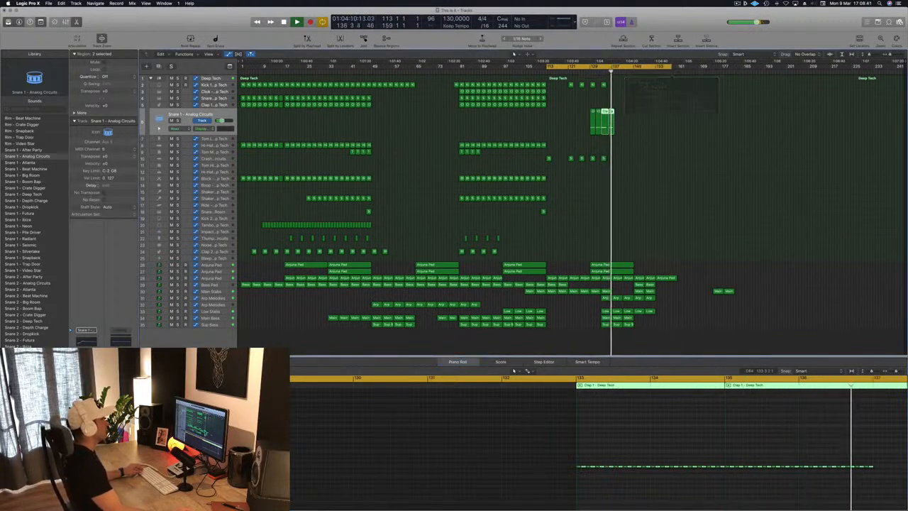
key(super+Right)
key(super+Right)
key(super+Right)
key(super+Right)
key(super+Right)
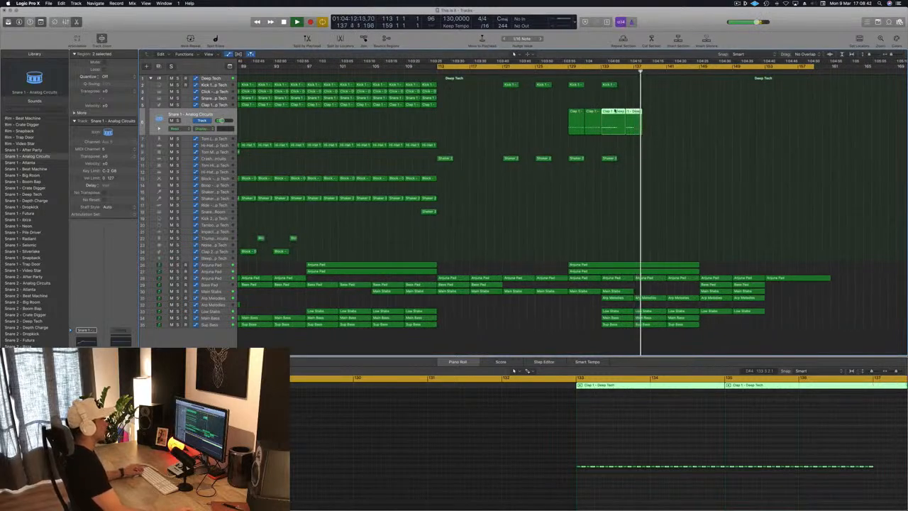
Step: Try to split the overrunning bar 133 region on the snare track at bar 135, splitting the crossing notes
click(614, 112)
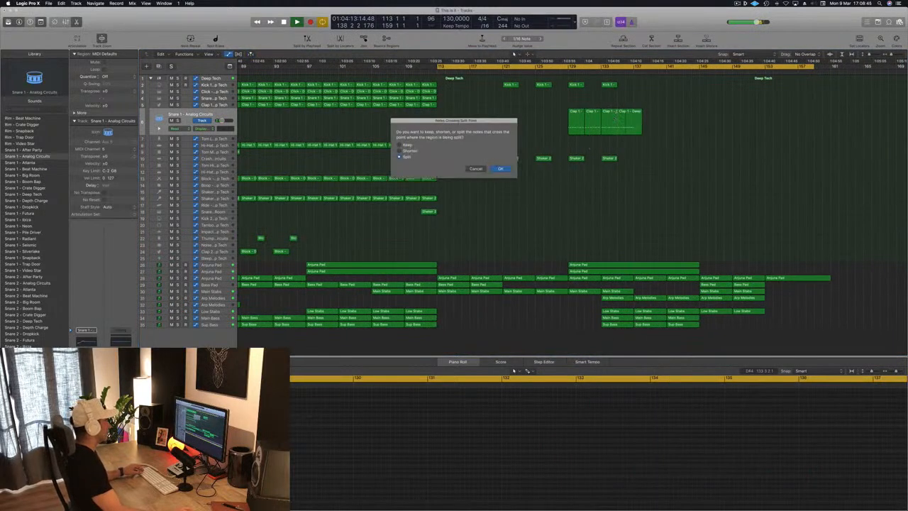
key(Return)
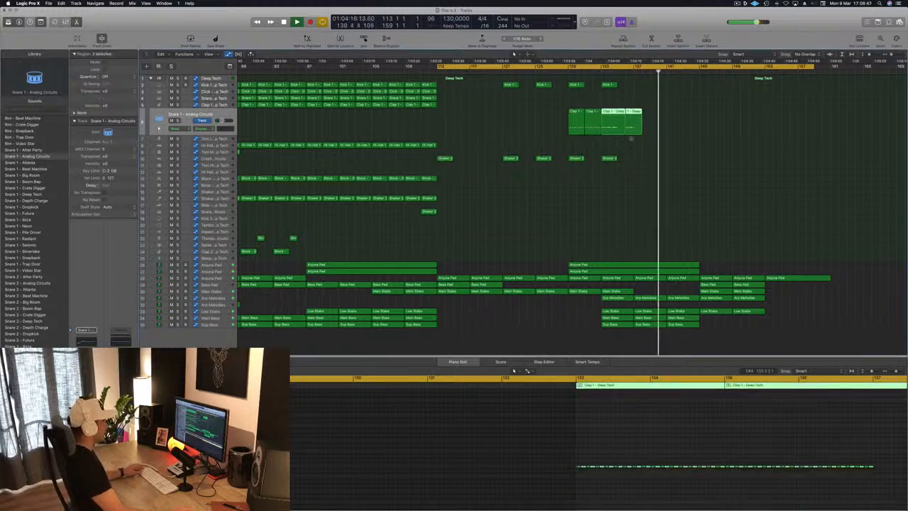
click(612, 125)
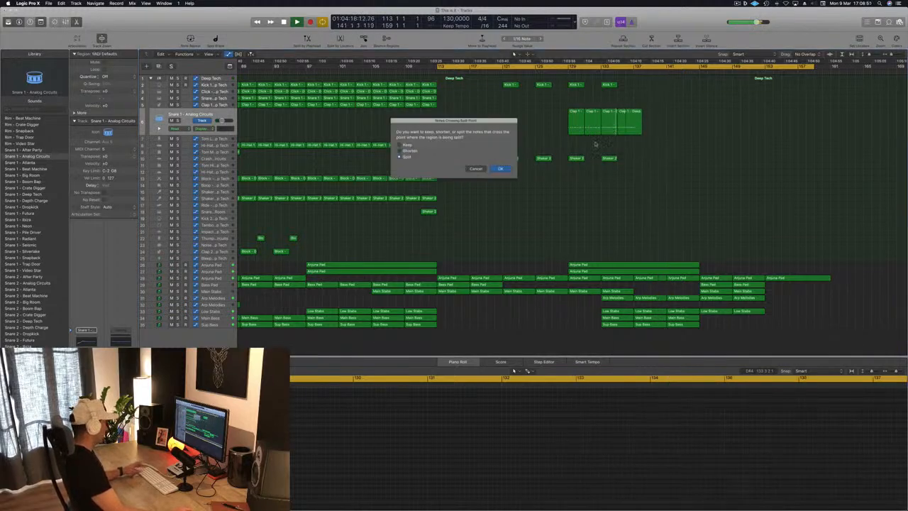
key(Return)
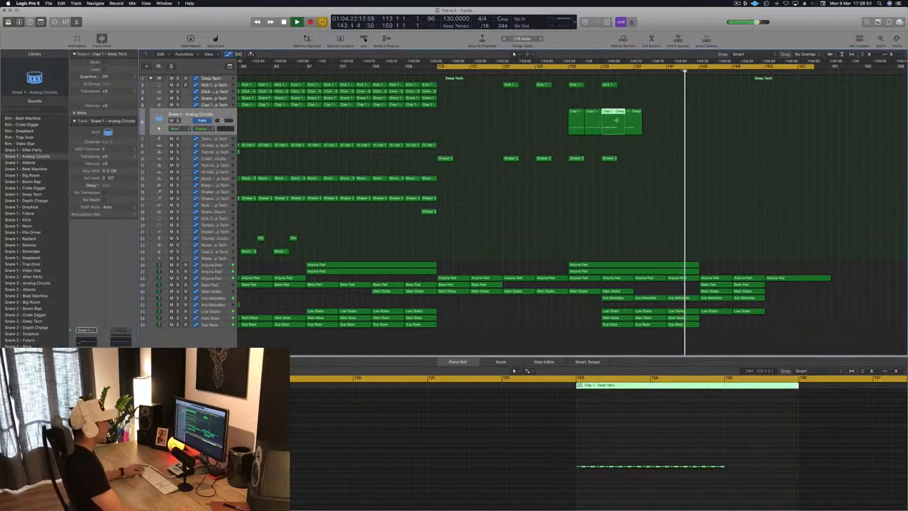
Step: Delete the snare track's final clap region at bar 135
click(616, 119)
click(623, 124)
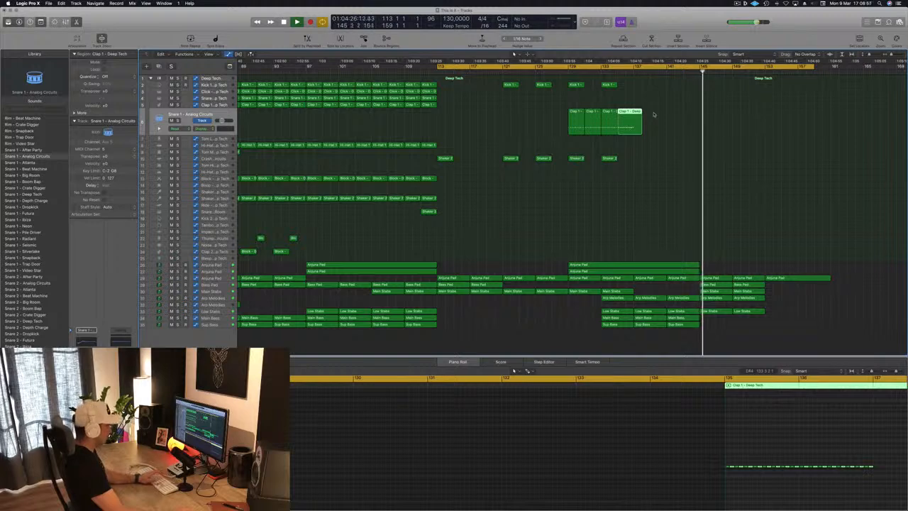
key(Delete)
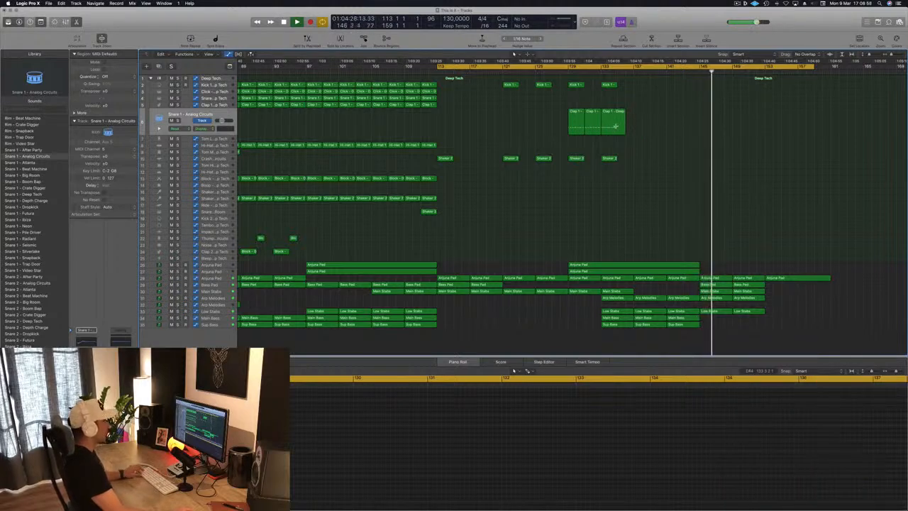
Step: Split the overrunning bar 133 region on the snare track at bar 135, splitting crossing notes, and delete the leftover piece
super+double_click(617, 130)
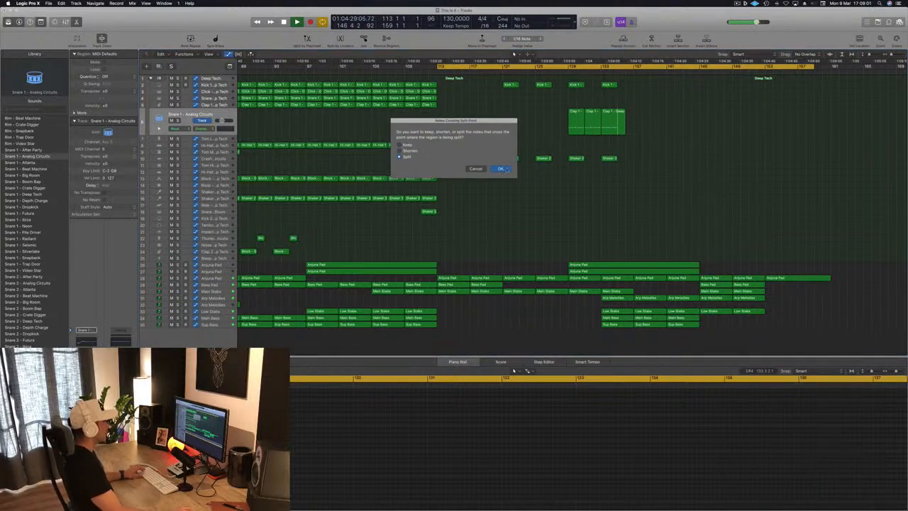
click(502, 169)
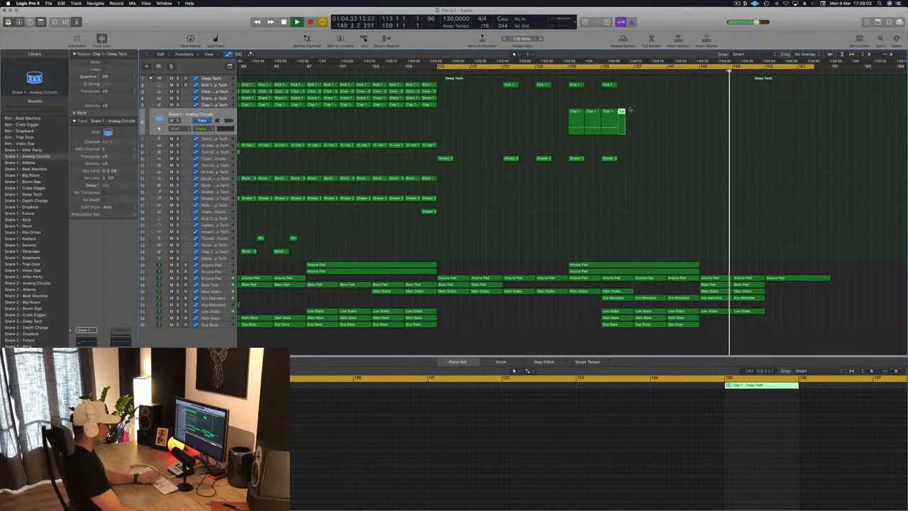
key(Delete)
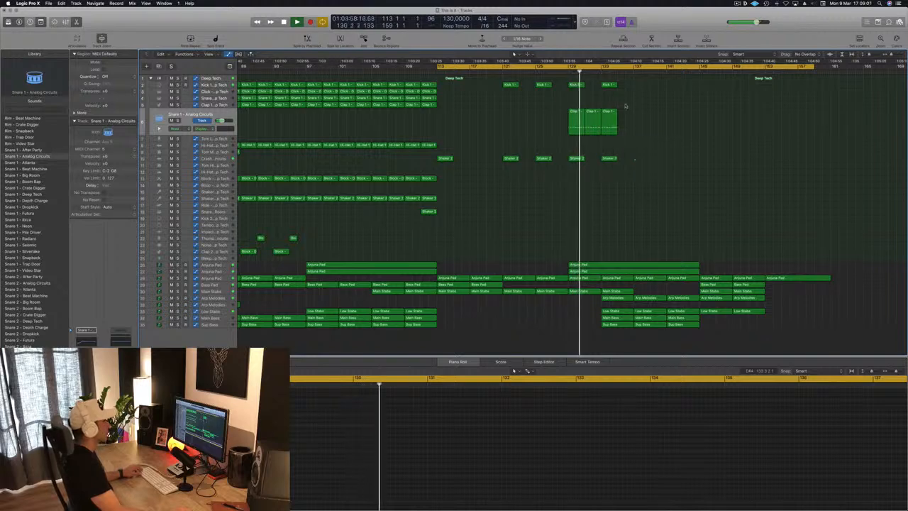
Step: Copy the bar 133 clap region on the snare track to bar 135
mouse_move(616, 112)
mouse_down()
mouse_move(631, 112)
mouse_move(623, 112)
mouse_up()
click(662, 98)
click(607, 112)
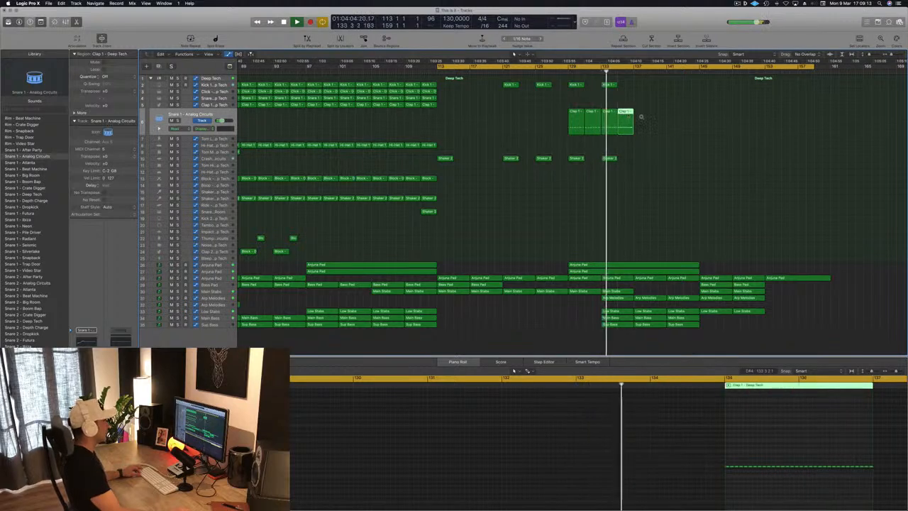
Step: Repeat the bar 135 clap region at bar 137, and copy both regions to bars 139 and 141 to extend the snare roll
key(super+Left)
key(super+Left)
key(super+Left)
key(super+Right)
key(super+Right)
key(super+Right)
key(super+Right)
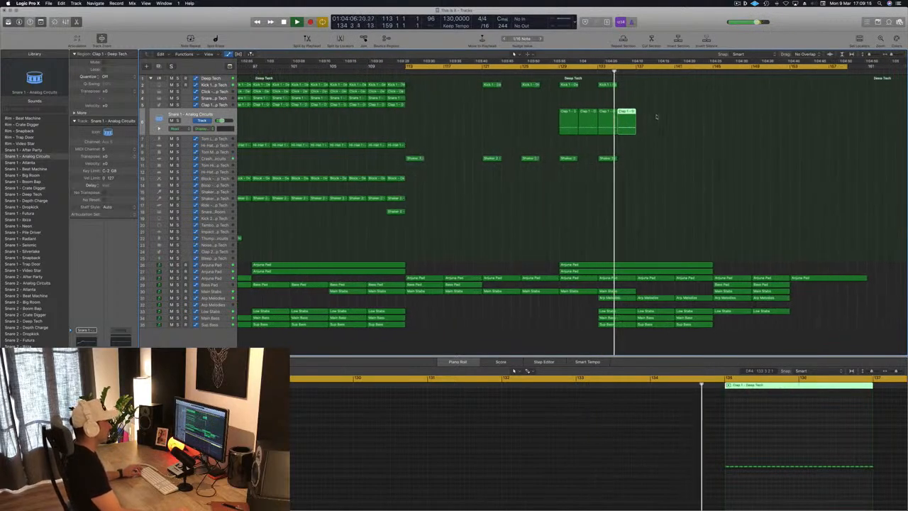
key(super+Left)
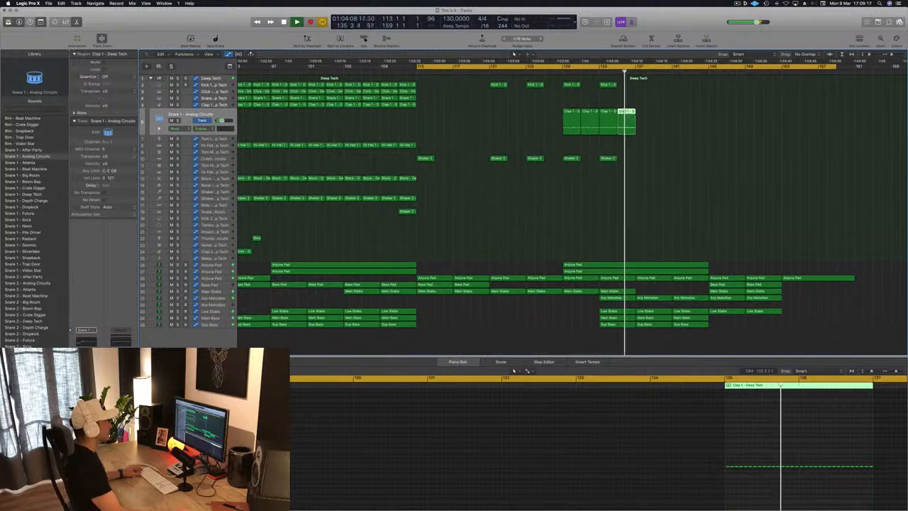
key(super+r)
drag(628, 113, 666, 134)
key(shift+comma)
Step: Fill bars 137 to 145 of the Main Stabs track with two copied regions, including their automation
key(super+Left)
key(super+Left)
key(super+Left)
key(super+Left)
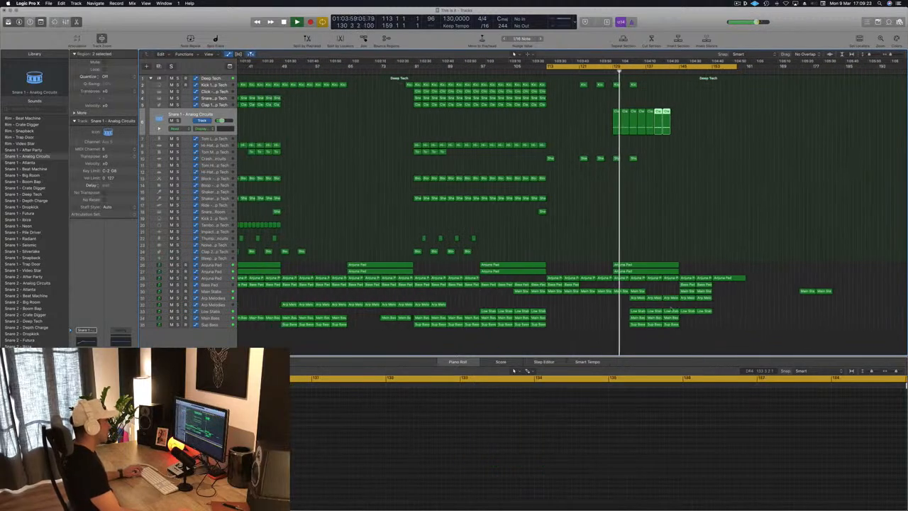
click(639, 291)
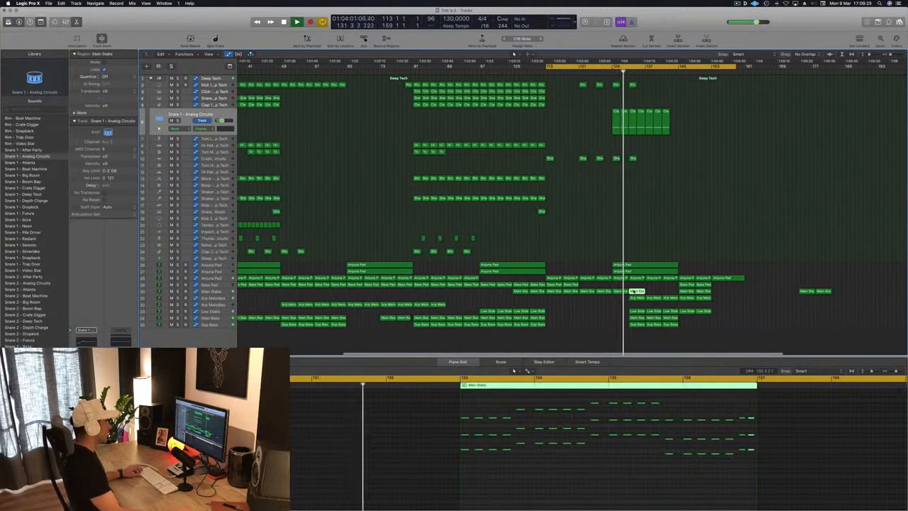
click(231, 293)
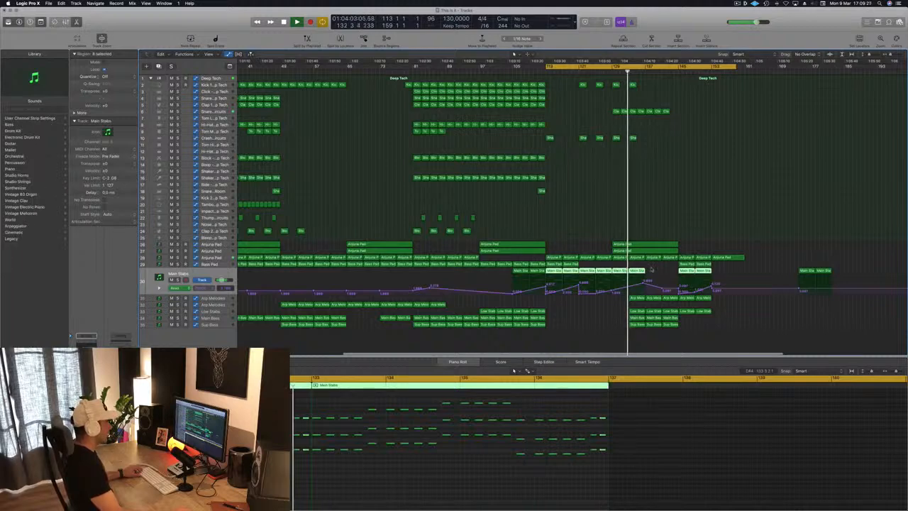
drag(649, 270, 627, 305)
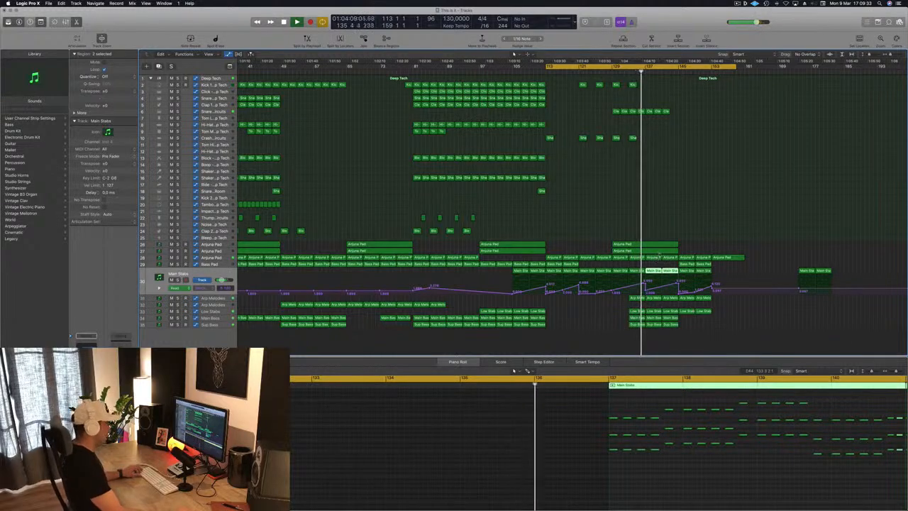
Step: Shape the third Arjuna Pad track's automation into a ramp that rises to a peak at bar 145
click(653, 258)
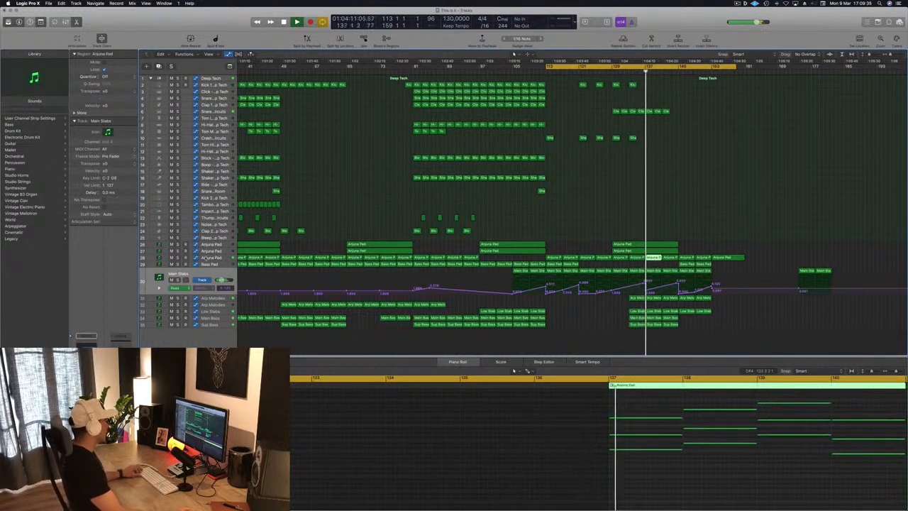
click(213, 257)
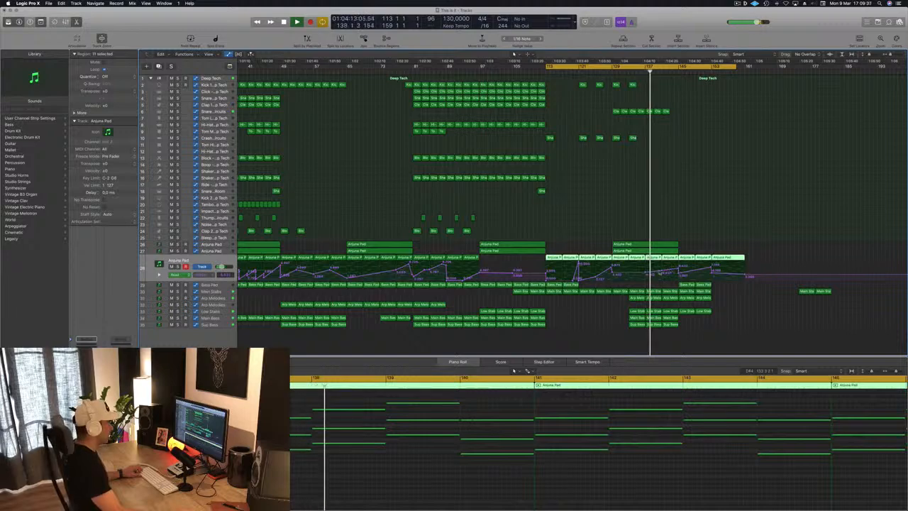
click(678, 267)
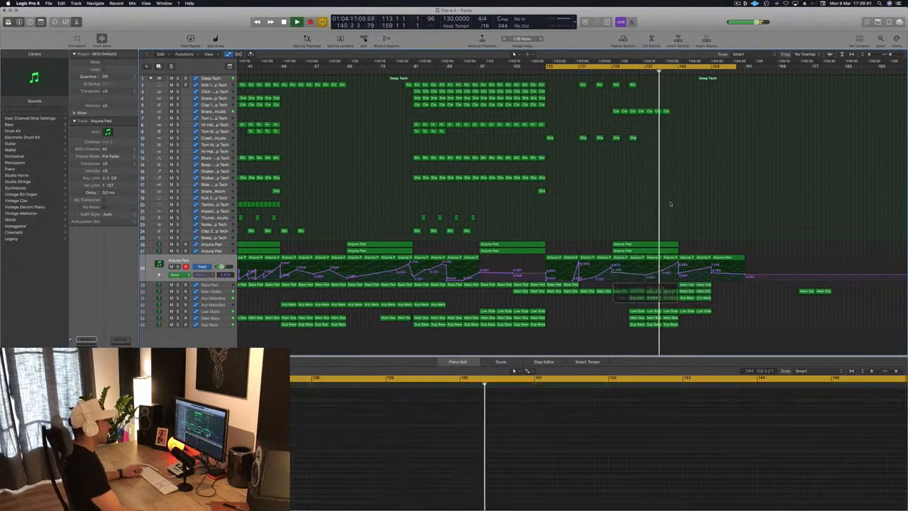
Step: Copy the bar 141 clap region on the snare track to bar 143 to complete the roll up to bar 145
key(super+Right)
key(super+Right)
key(super+Right)
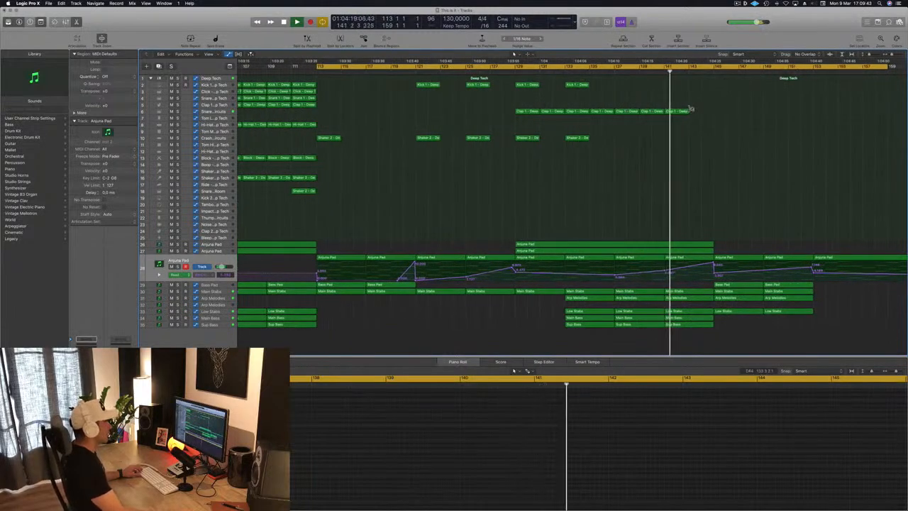
click(680, 111)
drag(688, 112, 711, 113)
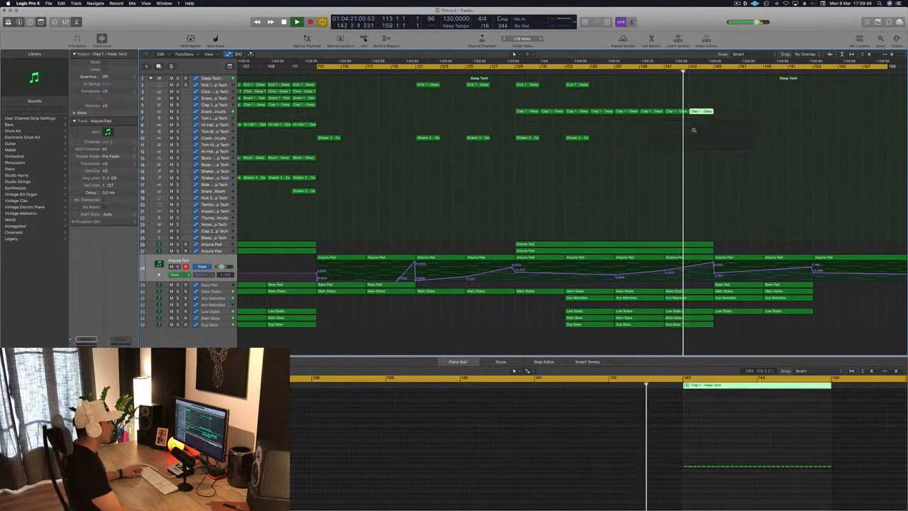
Step: Copy the kick hit regions at bars 129 and 133 to bars 137 and 141
key(super+Left)
key(super+Left)
key(super+Left)
key(super+Left)
key(super+Left)
key(super+Left)
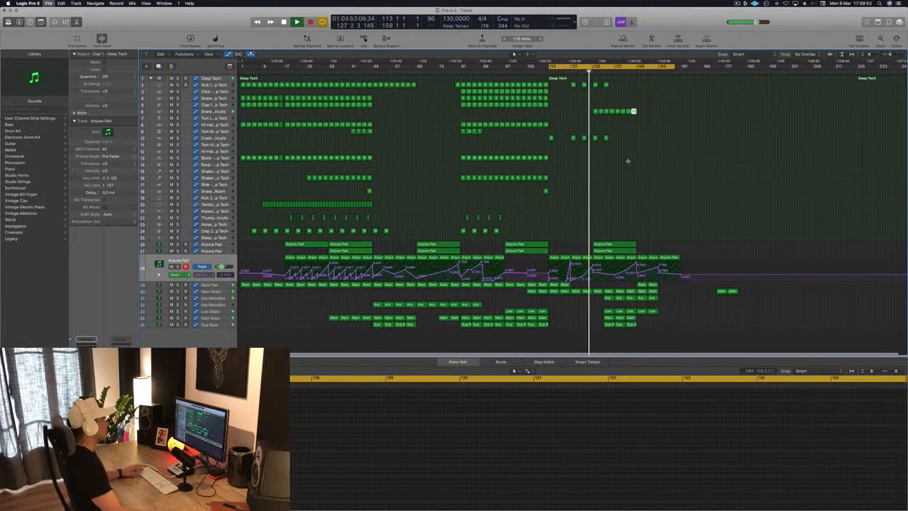
scroll(619, 85, up, 5)
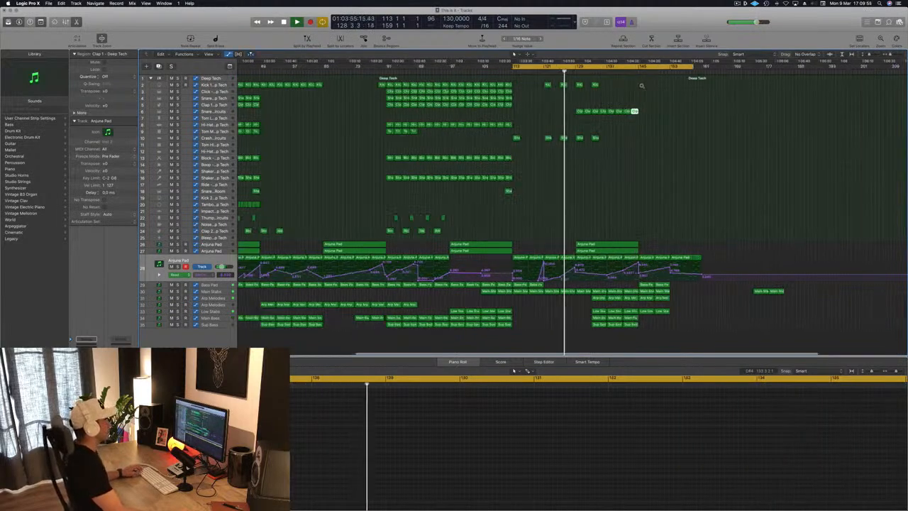
drag(576, 86, 600, 86)
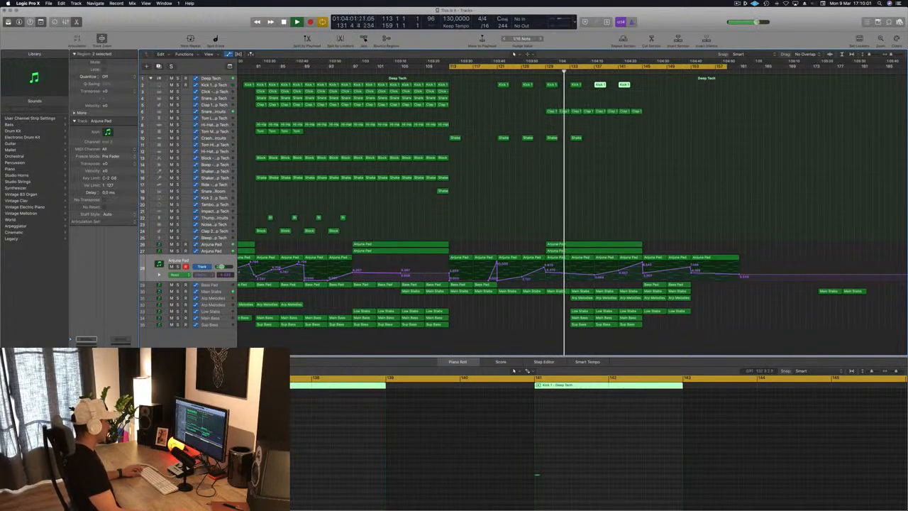
Step: Add a second kick note shortly after the first one in the bar 137 kick region
key(super+a)
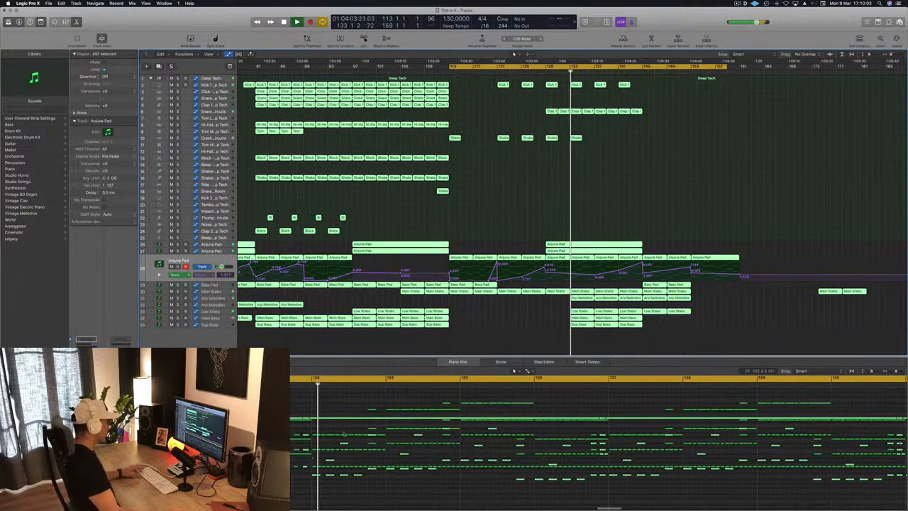
click(502, 244)
drag(657, 95, 603, 79)
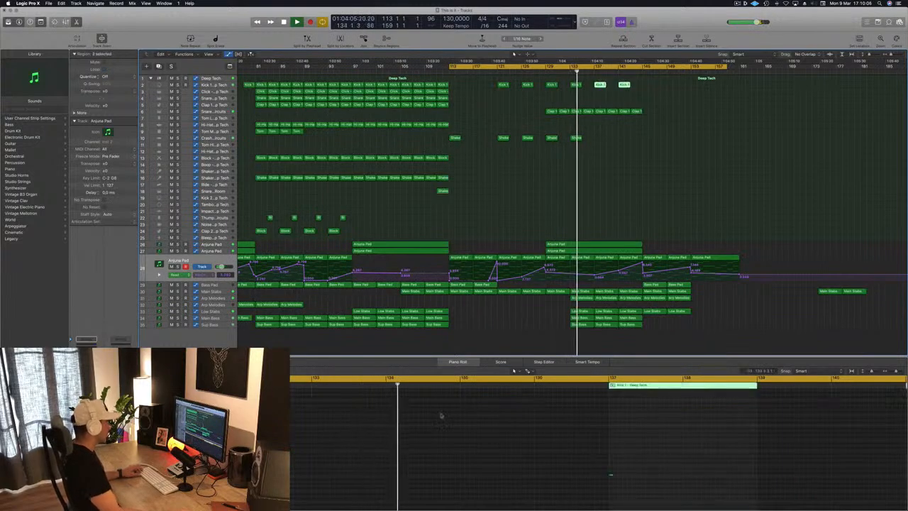
click(618, 476)
drag(620, 476, 621, 476)
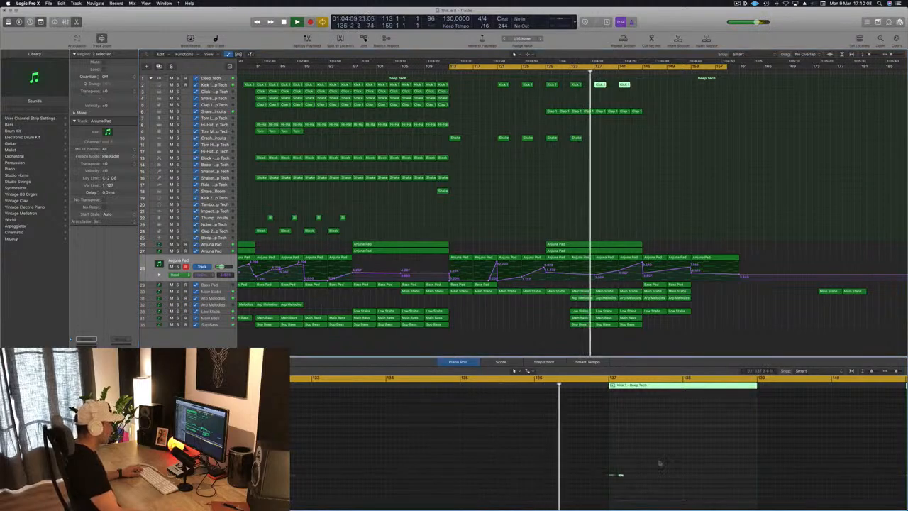
key(super+Left)
key(super+Left)
key(super+Left)
key(super+Left)
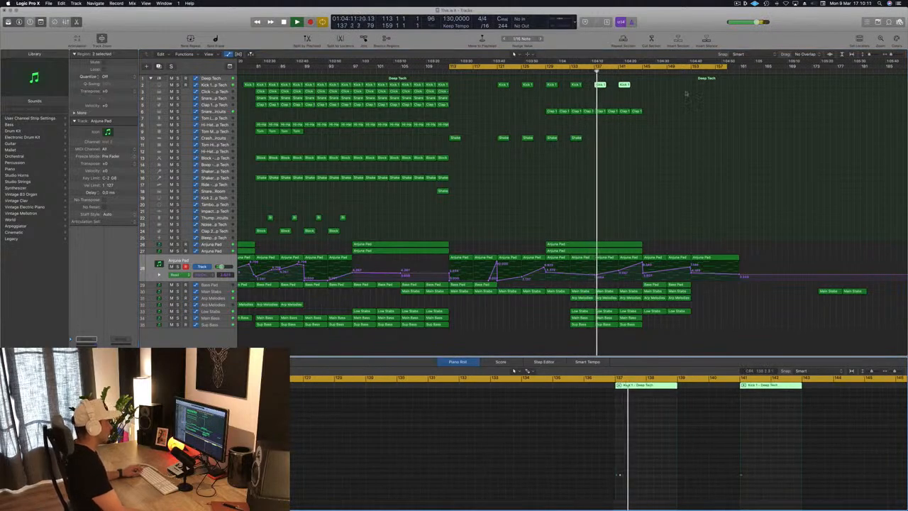
Step: Try a copy of the bar 141 kick region at bar 143 and remove it
click(624, 95)
drag(625, 85, 641, 92)
scroll(491, 116, left, 2)
scroll(491, 117, left, 3)
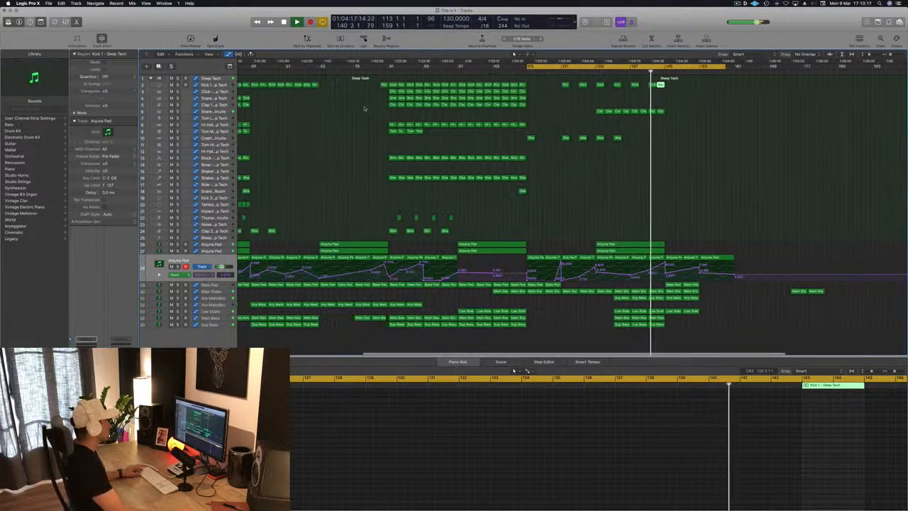
key(Delete)
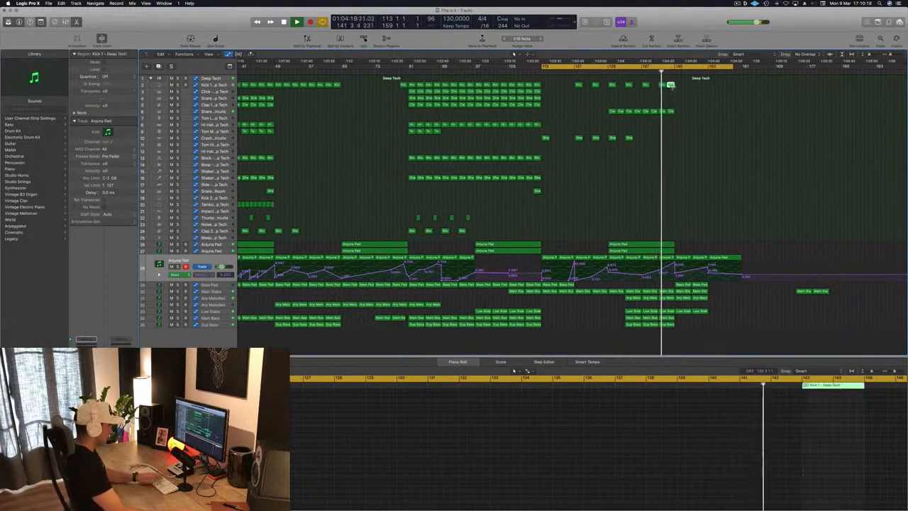
Step: Copy the kick fill region from bar 79 to bar 143 and delete the kick region at bar 141
click(403, 85)
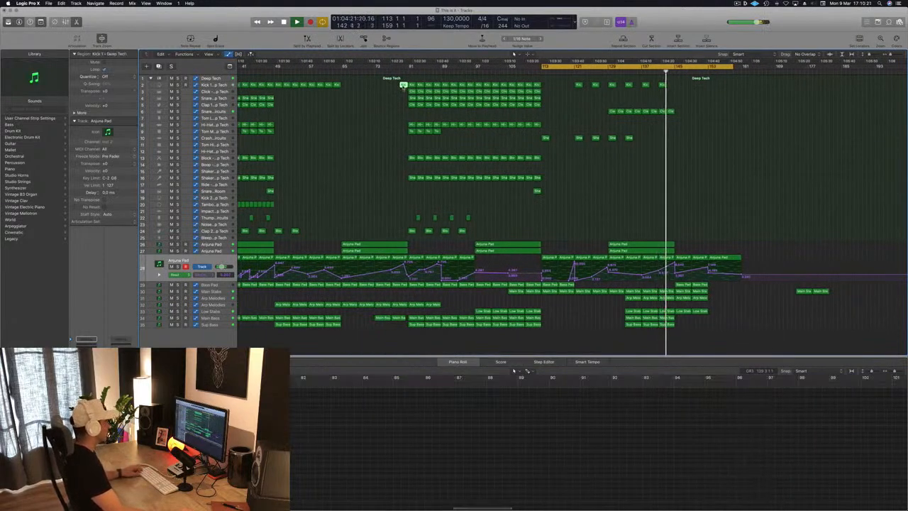
drag(403, 85, 670, 85)
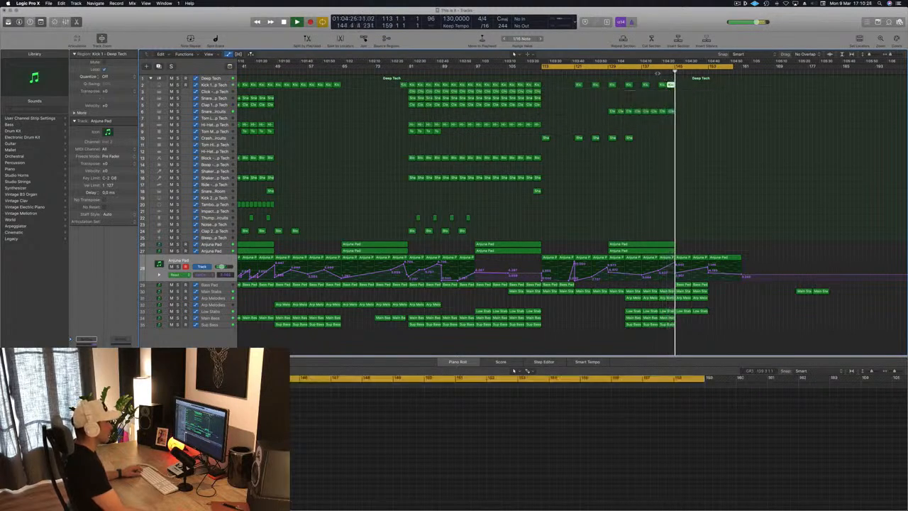
click(657, 72)
key(super+Left)
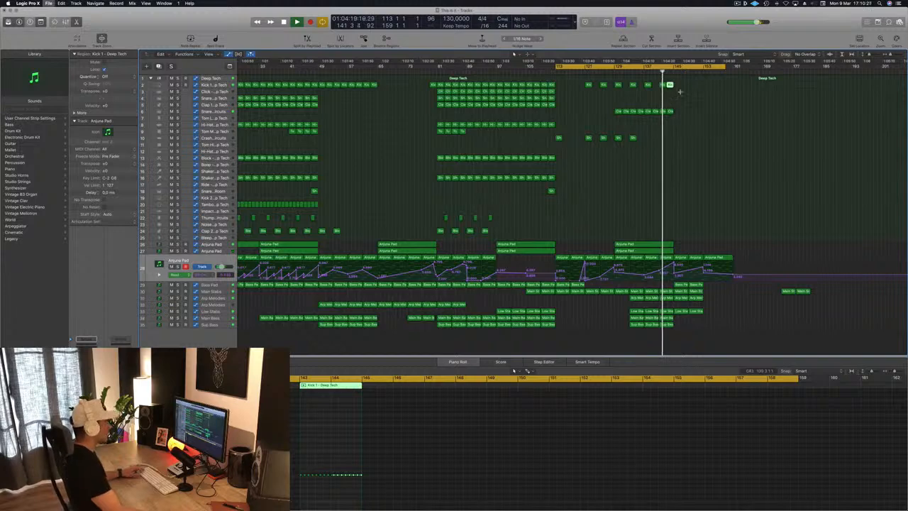
key(super+Right)
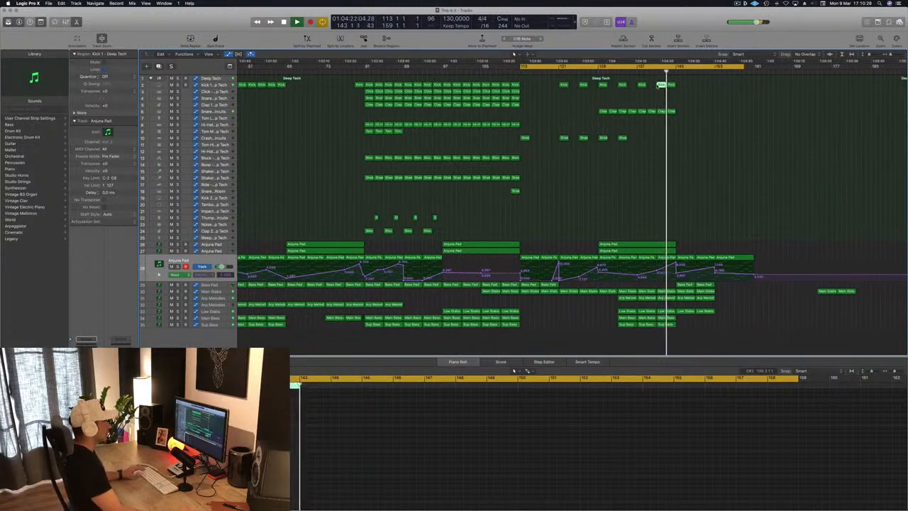
key(super+Left)
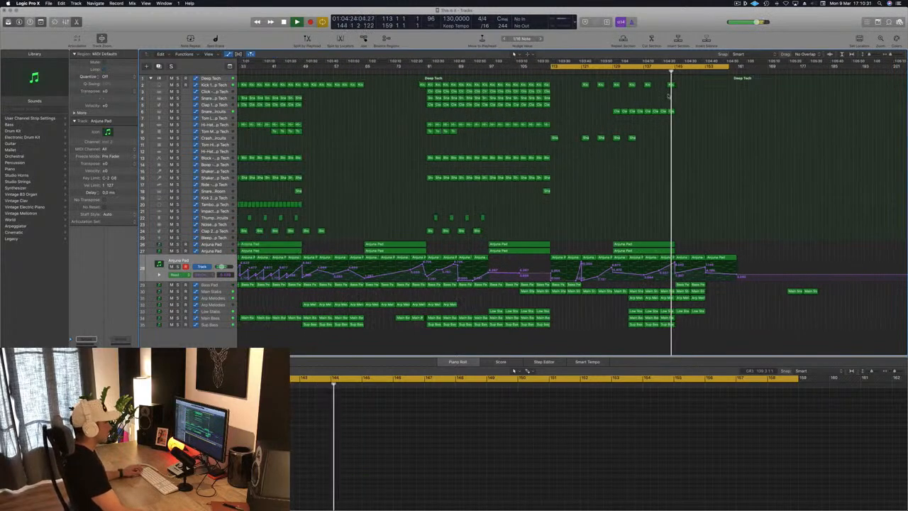
Step: Copy four consecutive two-bar kick regions to the kick track from bar 150 onward
key(super+Right)
key(super+Right)
key(super+Right)
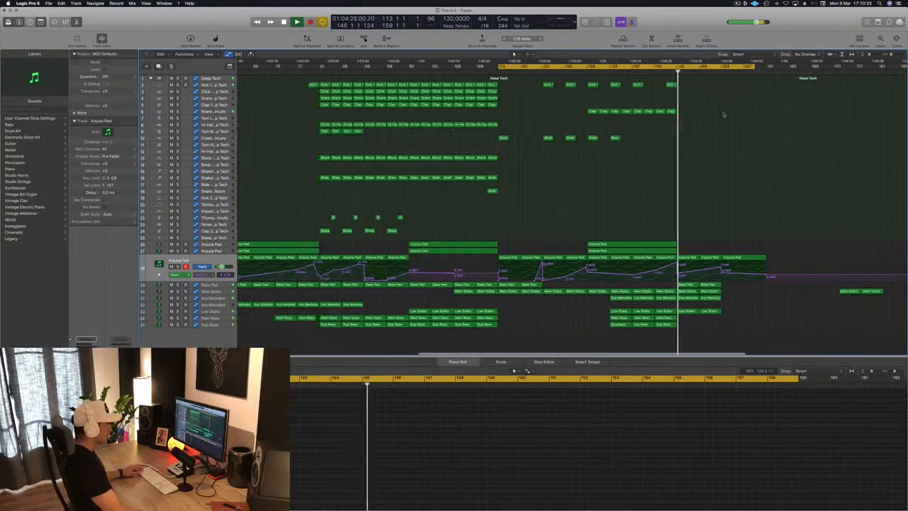
key(super+Left)
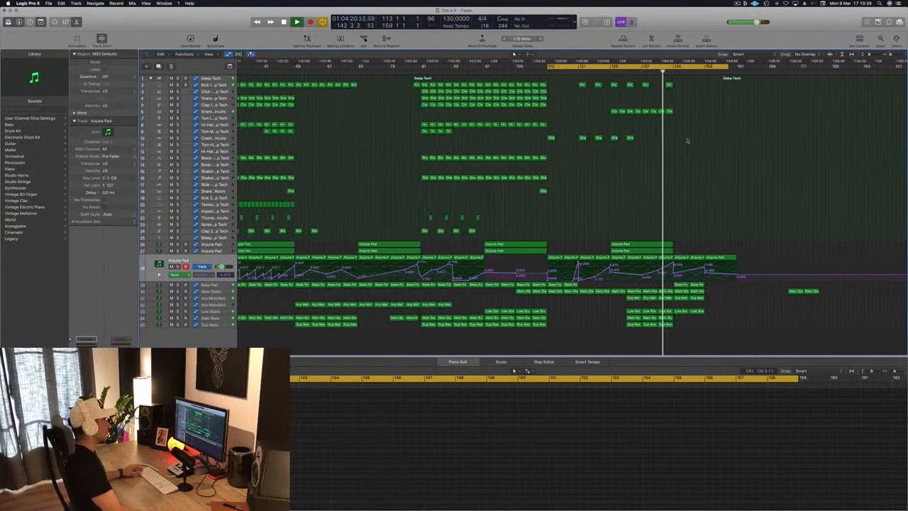
scroll(716, 220, down, 3)
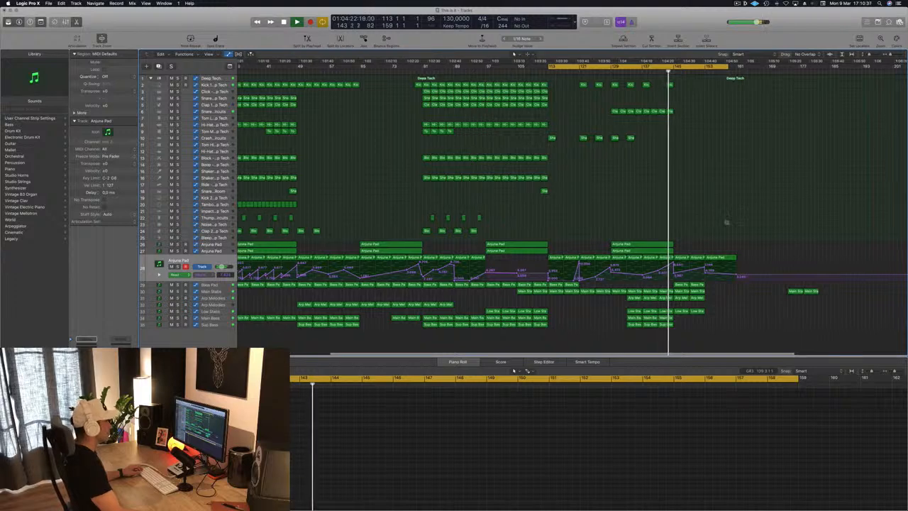
drag(579, 86, 698, 91)
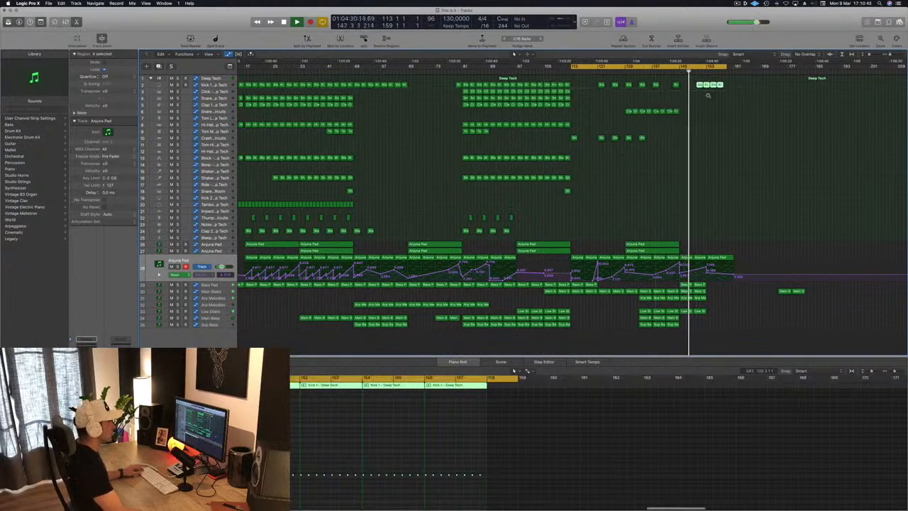
Step: Move the four copied kick regions one bar earlier so they start at bar 149
key(super+Right)
key(super+Right)
key(super+Right)
key(super+Left)
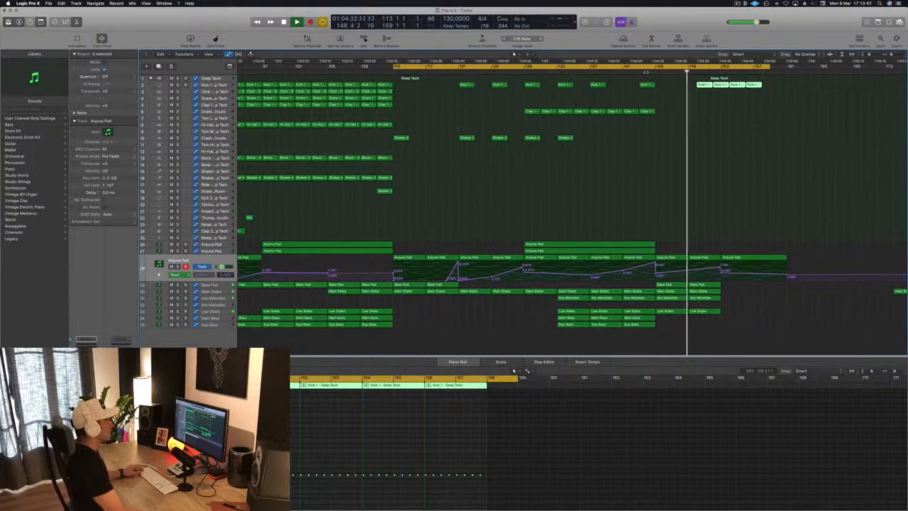
key(comma)
key(comma)
key(comma)
key(comma)
drag(705, 85, 697, 88)
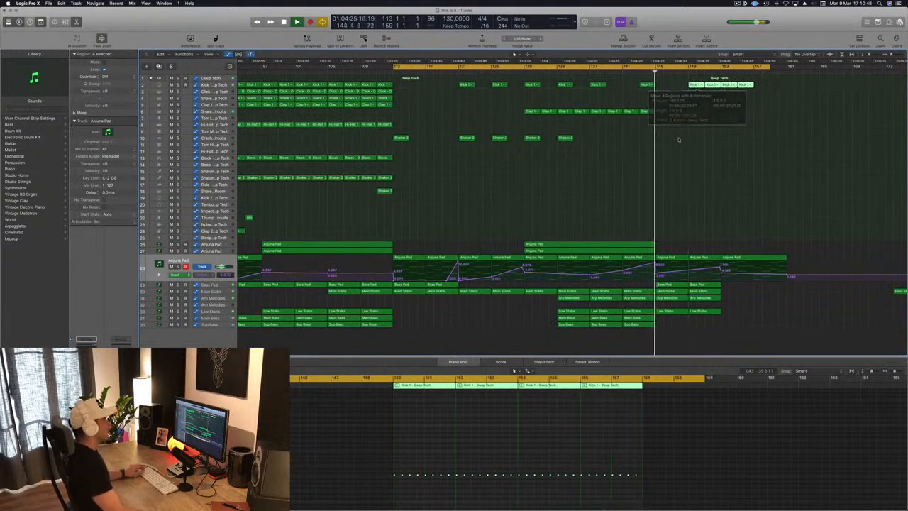
Step: Delete the Arp Melodies regions at bars 145 and 149 and the Main Stabs region at bar 145
key(super+Left)
key(super+Left)
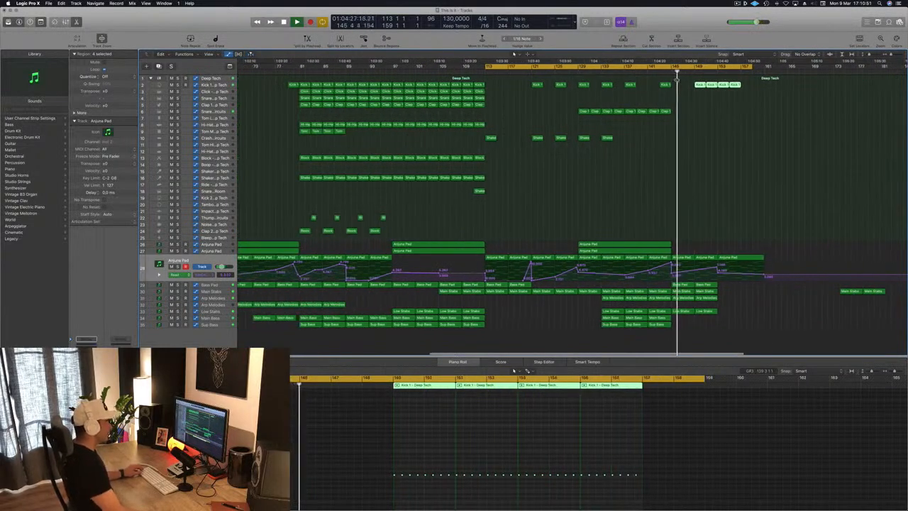
click(616, 215)
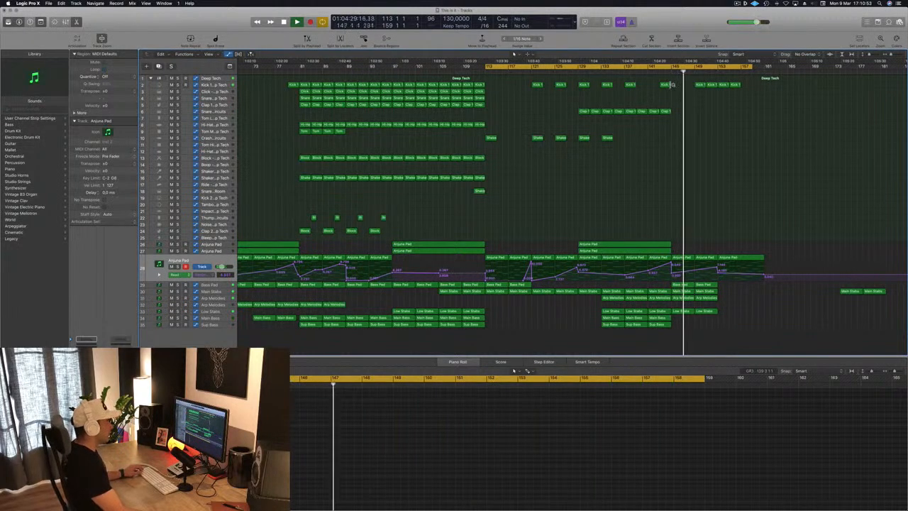
click(681, 298)
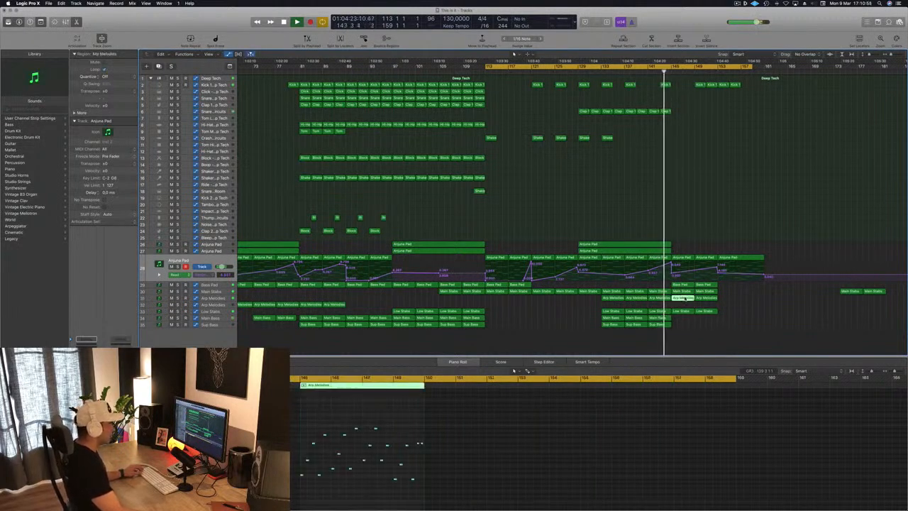
drag(727, 300, 689, 295)
key(BackSpace)
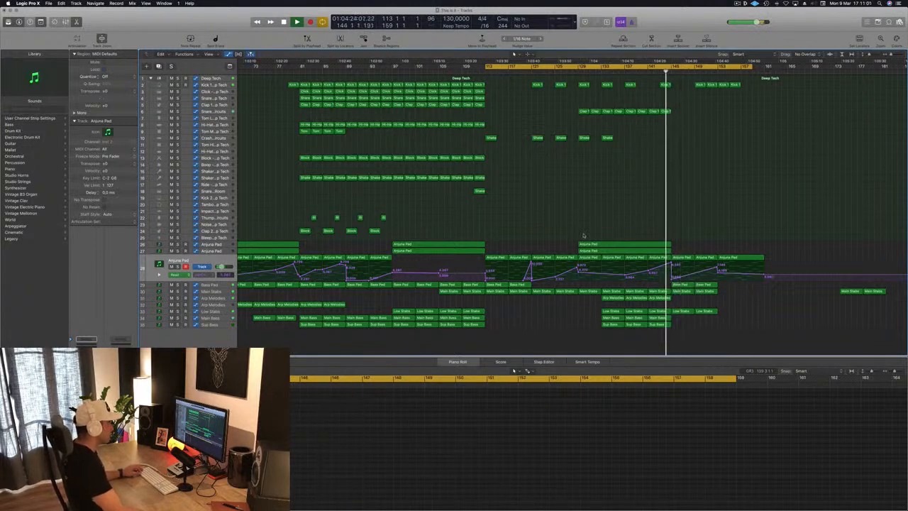
click(214, 291)
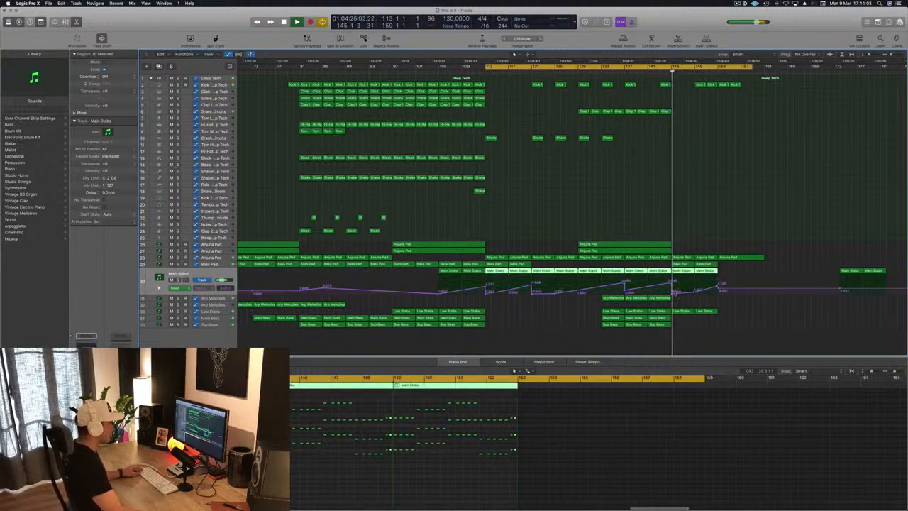
click(699, 253)
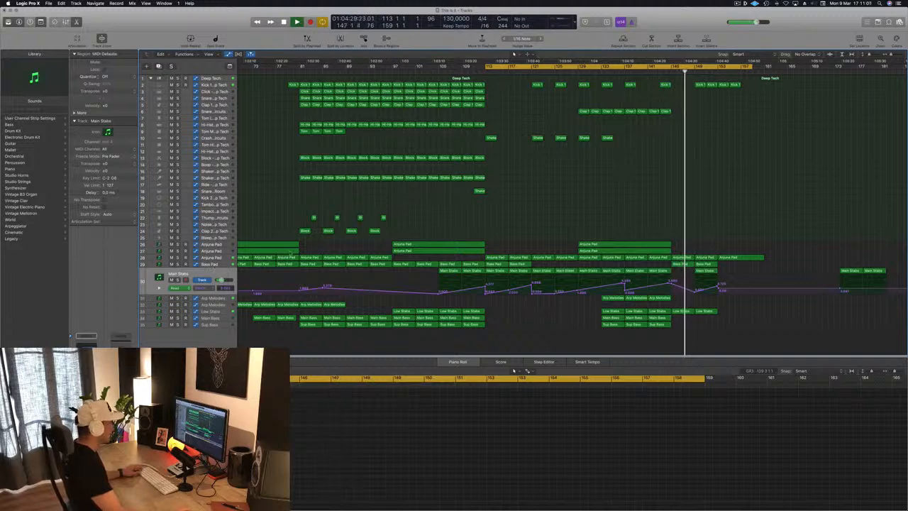
Step: Drop the Bass Pad automation at bar 145 and ramp it back up to bar 149
key(Up)
click(665, 74)
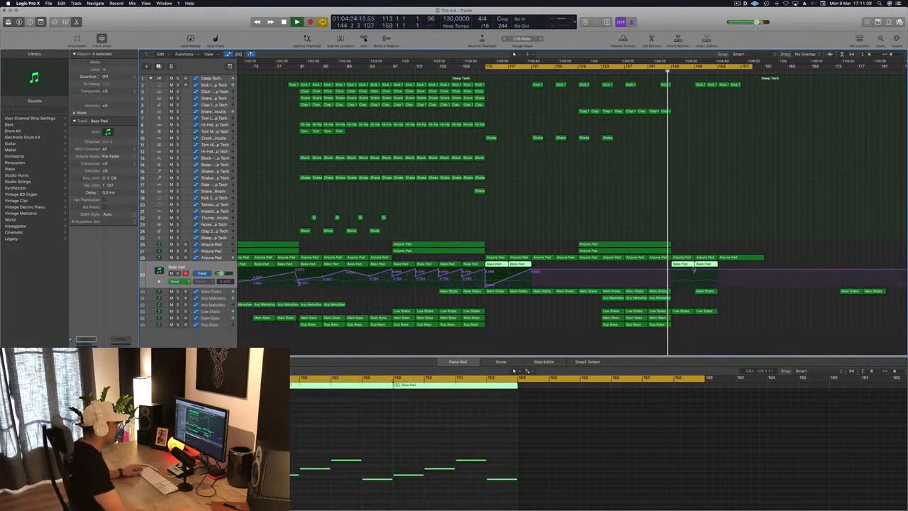
click(694, 271)
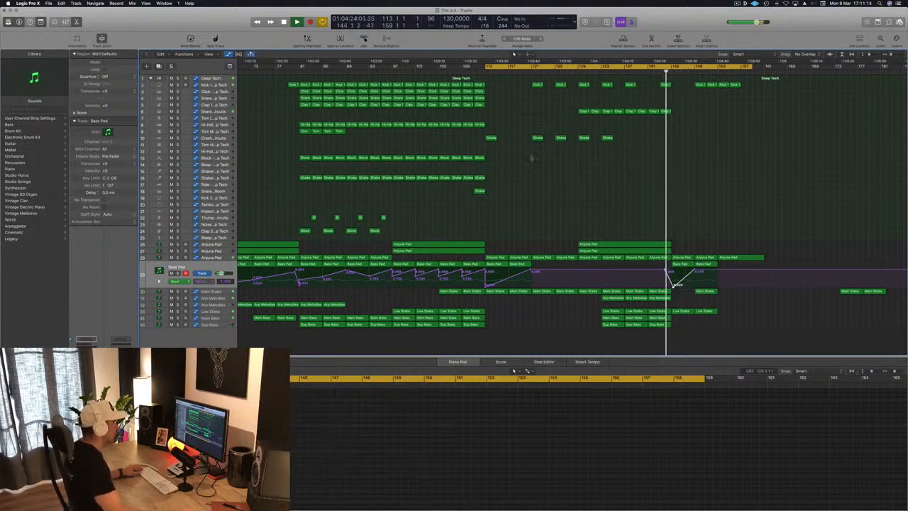
Step: Delete the Low Stabs region at bar 145 and save the project
key(Delete)
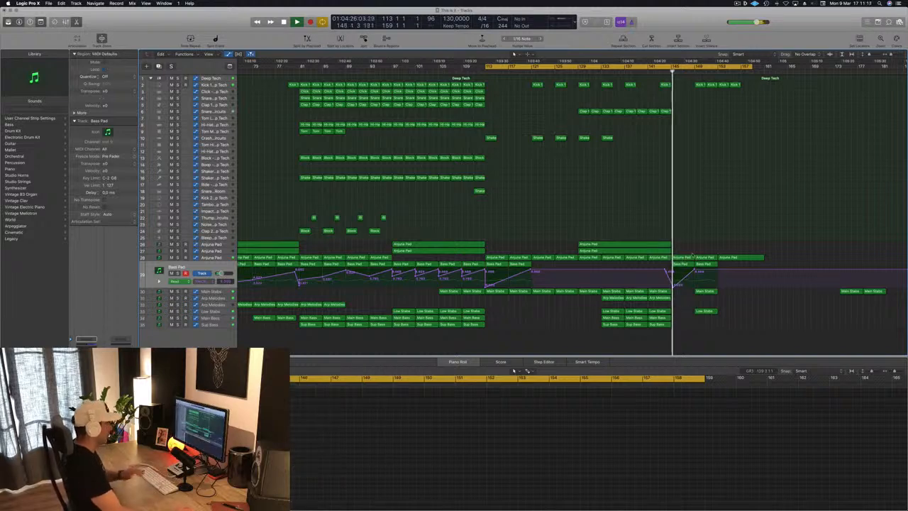
key(super+s)
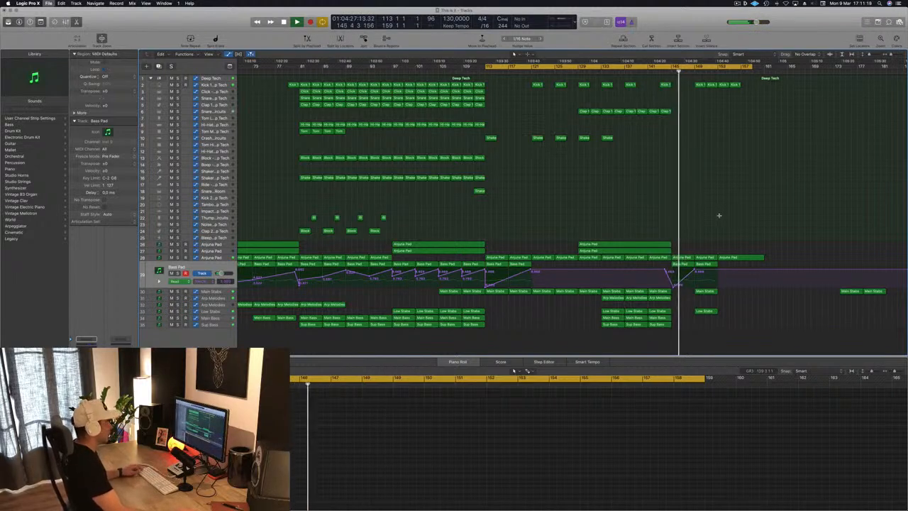
Step: Copy all drum and percussion regions of bars 81 to 96 to bar 149 and save the project
scroll(722, 217, left, 3)
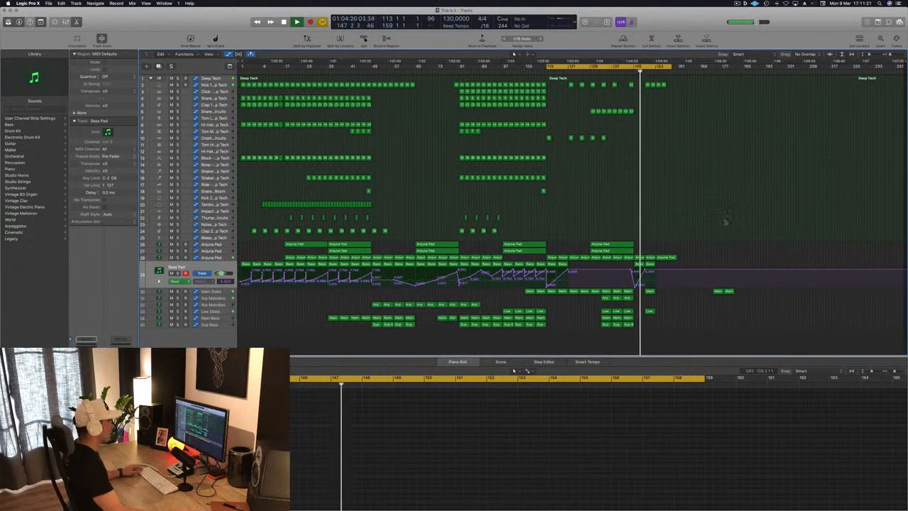
scroll(723, 221, right, 2)
scroll(719, 222, right, 2)
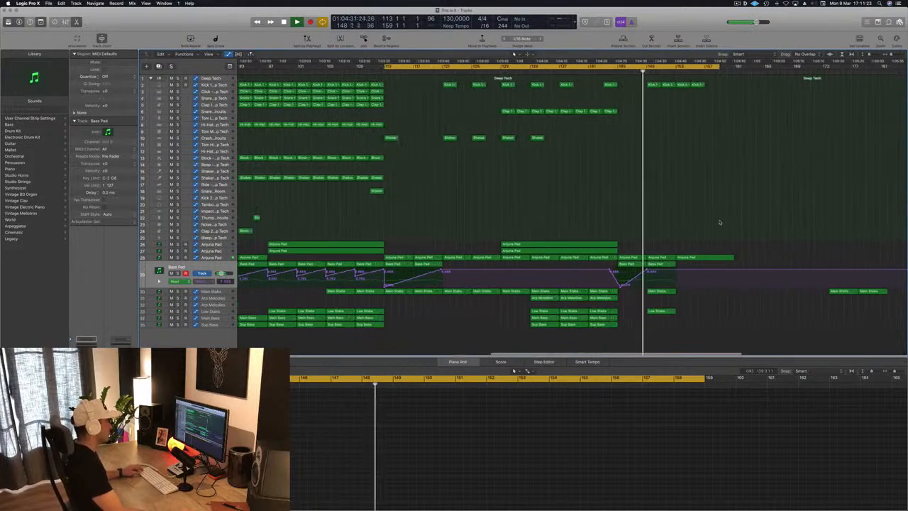
scroll(710, 236, right, 1)
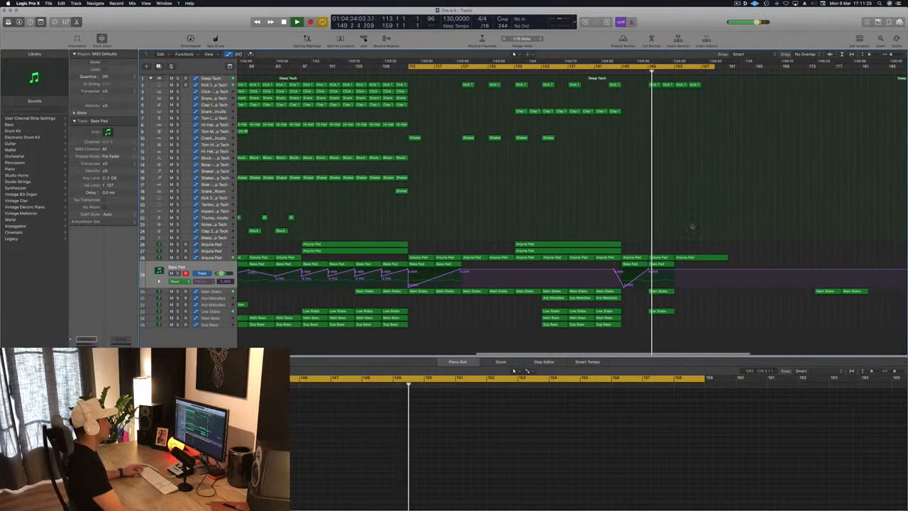
scroll(637, 115, left, 2)
key(space)
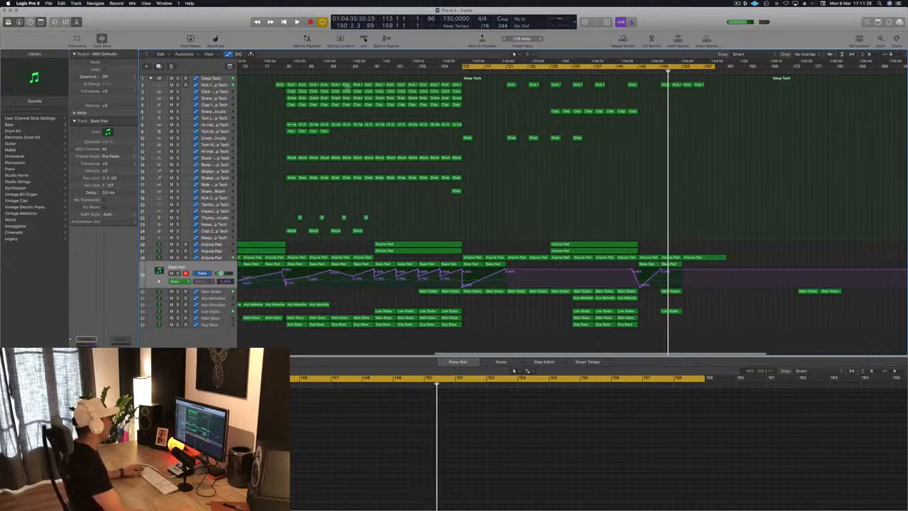
drag(288, 76, 370, 241)
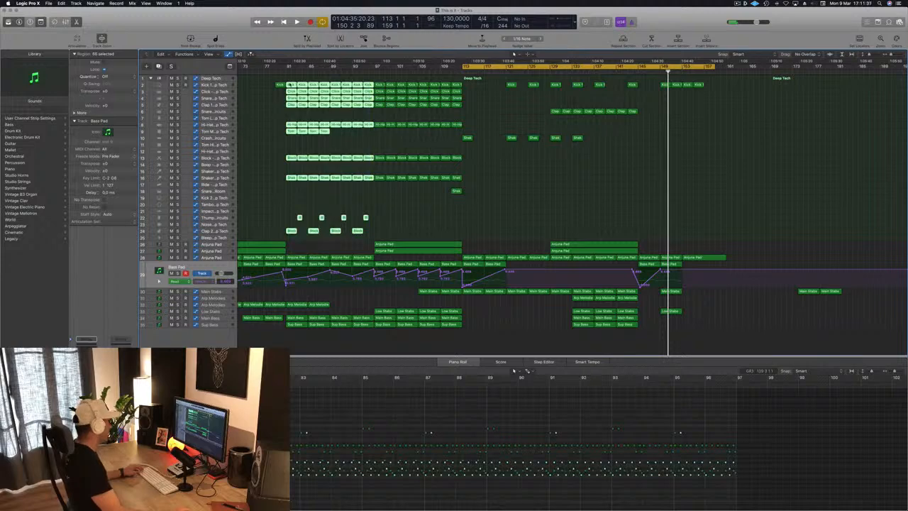
drag(310, 90, 667, 85)
key(space)
click(632, 72)
key(super+s)
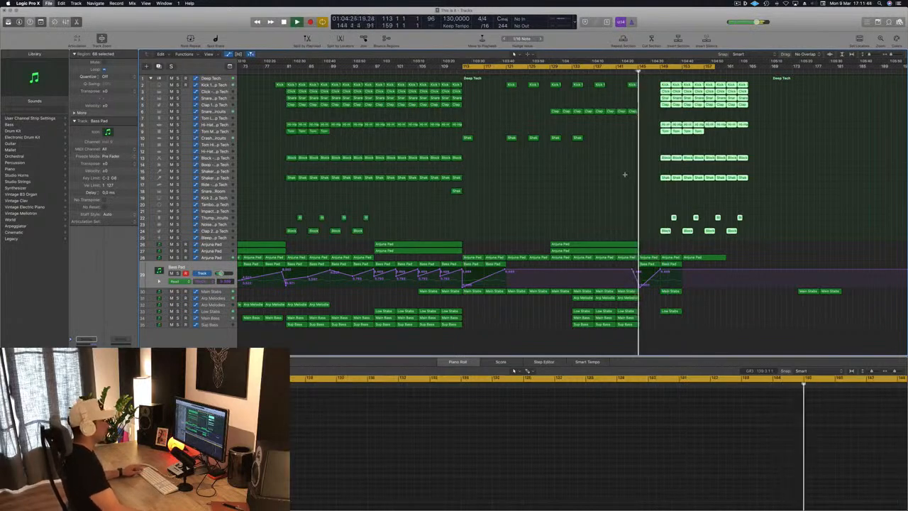
Step: Play the transition from the breakdown into the copied drums at bar 149 and check how the drop comes in
key(super+Left)
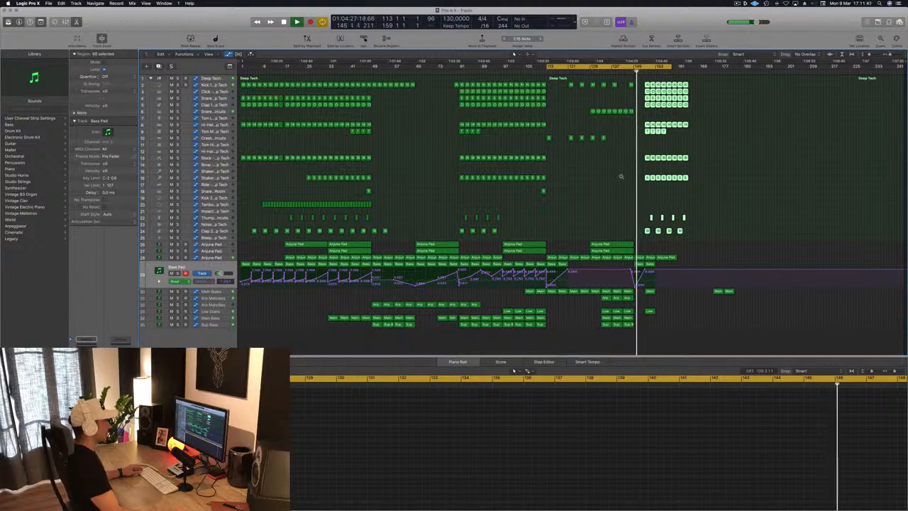
key(super+Right)
scroll(624, 180, up, 8)
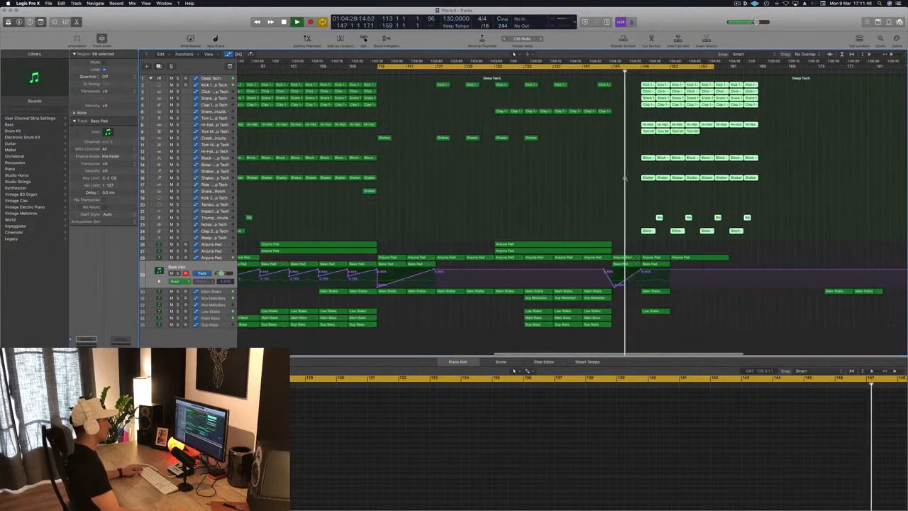
scroll(625, 179, down, 8)
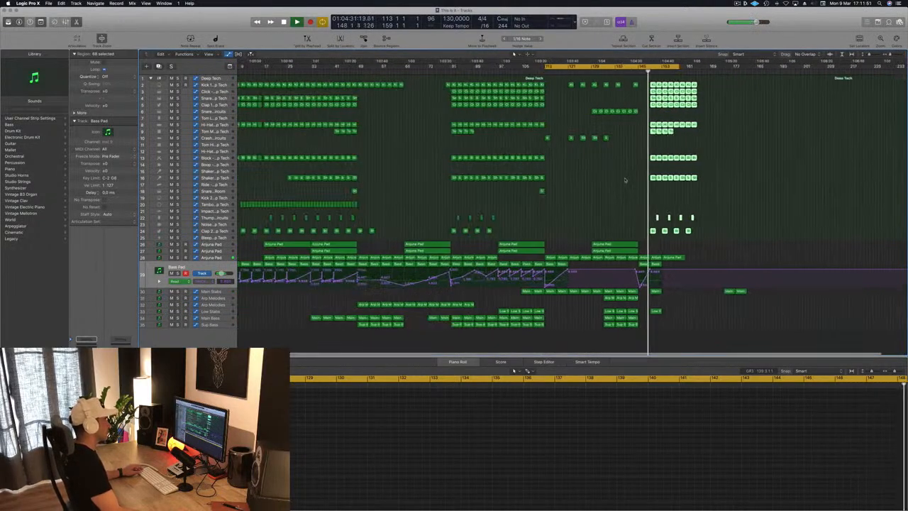
scroll(773, 167, up, 8)
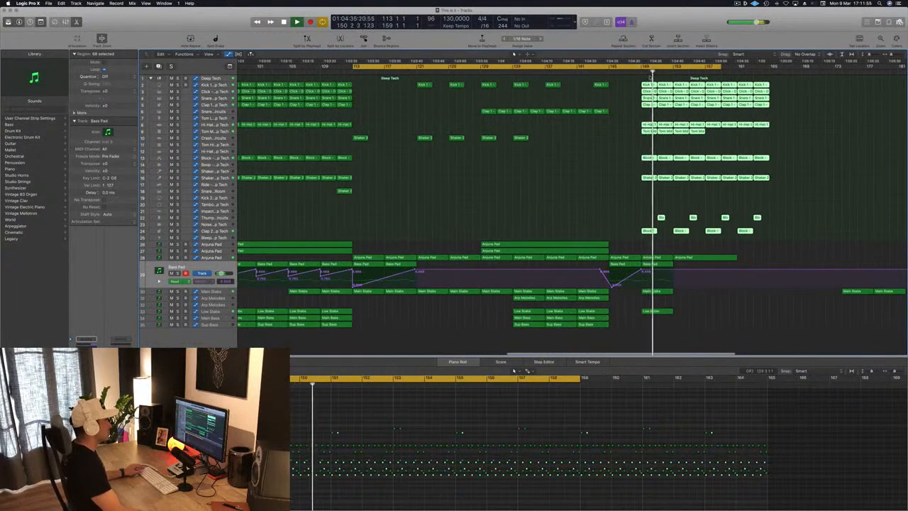
click(633, 71)
key(space)
scroll(603, 211, down, 3)
scroll(602, 212, left, 1)
Step: Add a steep upward jump to the Main Stabs automation at bar 149, falling off toward bar 153
key(Down)
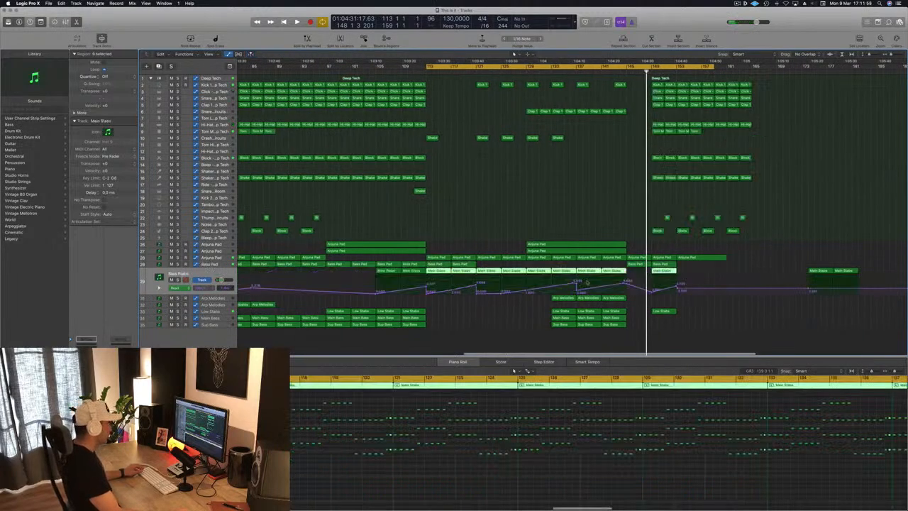
click(653, 293)
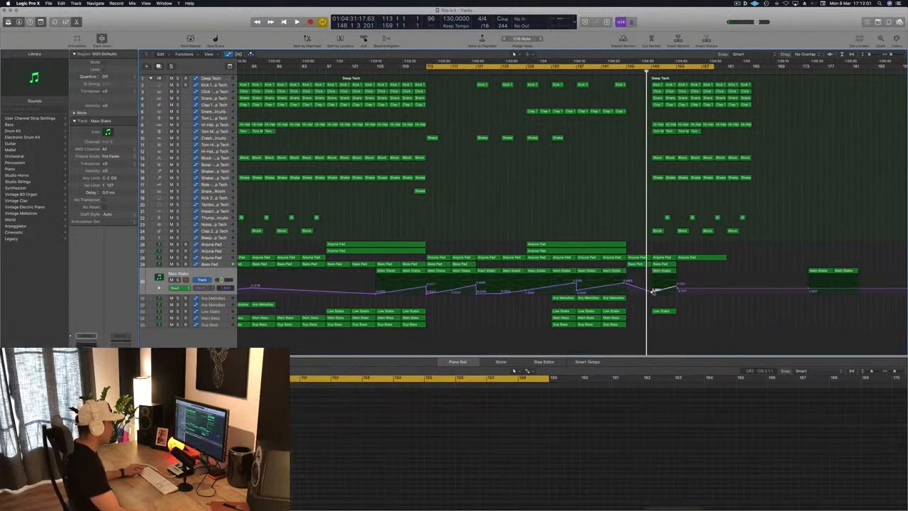
drag(652, 291, 657, 277)
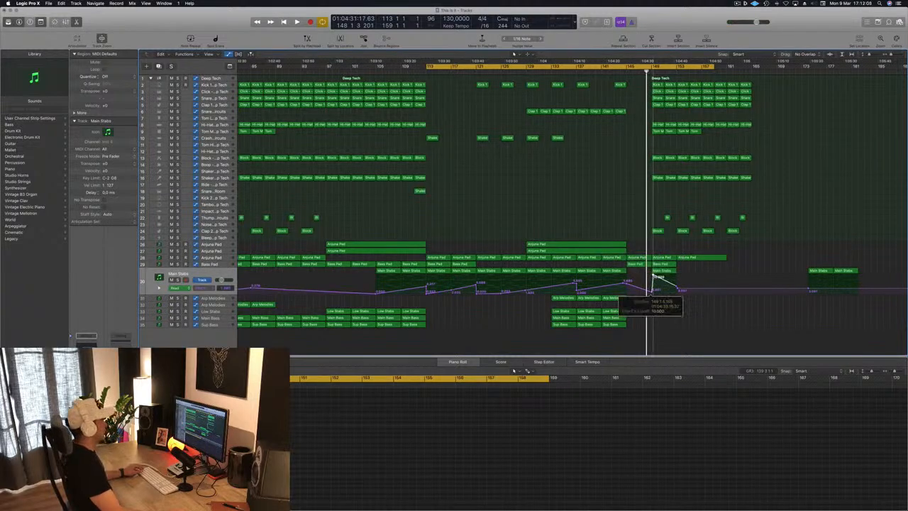
Step: Set the cycle range to bars 149 to 165 and play the looped drop
key(space)
click(652, 68)
drag(653, 69, 750, 69)
key(space)
scroll(625, 239, left, 3)
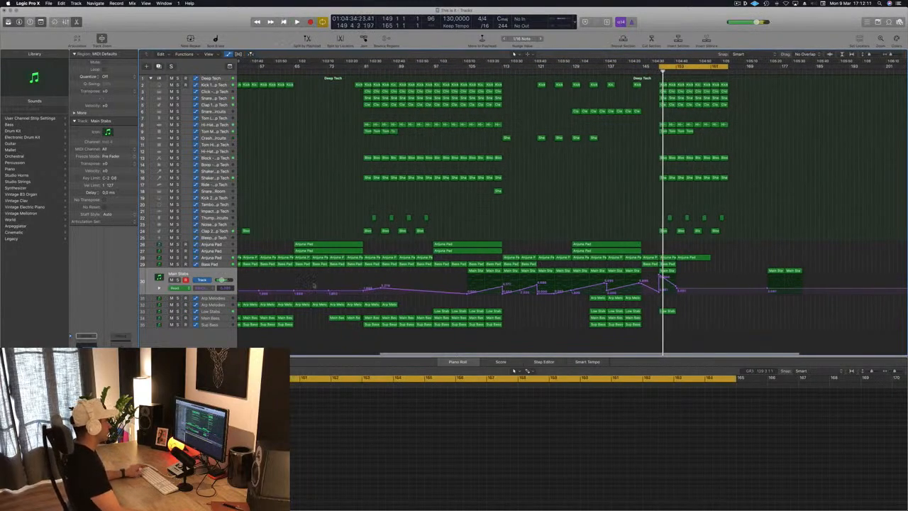
Step: Adjust the Bass Pad and Anjuna Pad automation points at bar 149 for the start of the drop
key(Up)
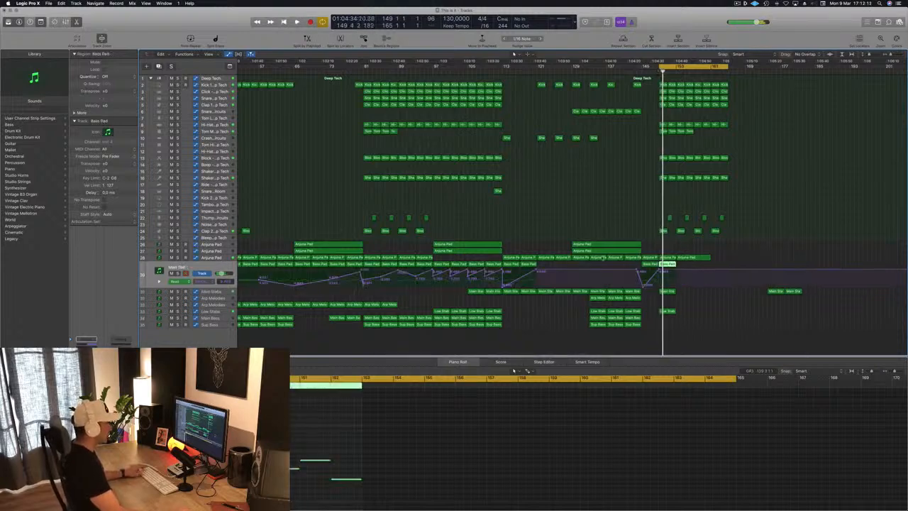
click(661, 270)
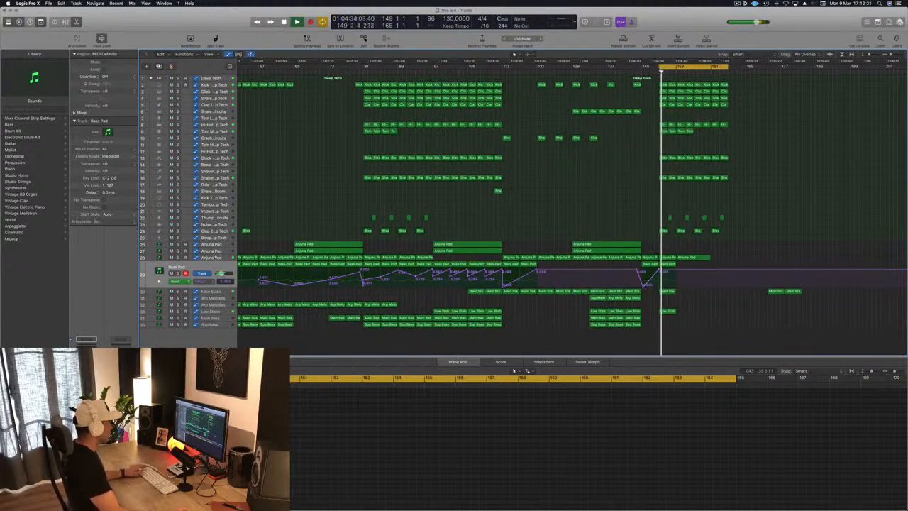
click(213, 258)
click(659, 274)
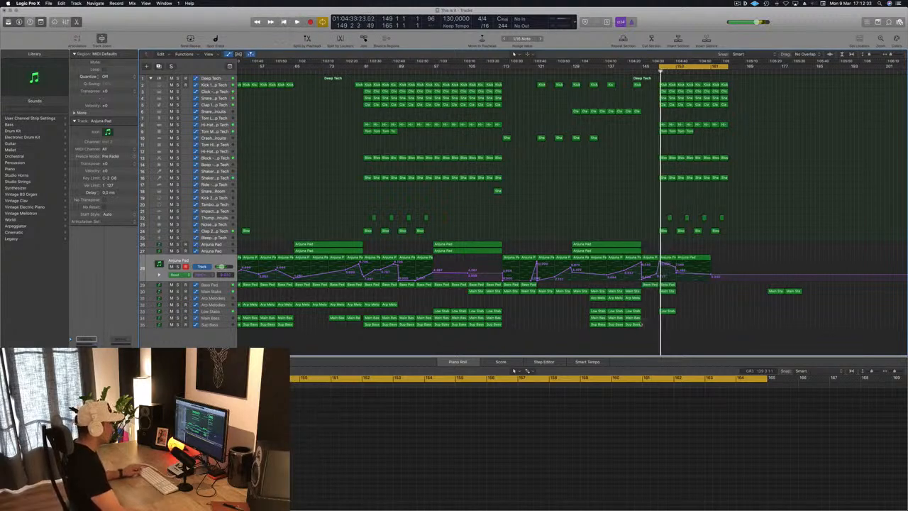
Step: Copy the Main Bass and Sup Bass regions to bar 149 and repeat the bass, stab and Bass Pad regions up to bar 165
drag(635, 323, 670, 323)
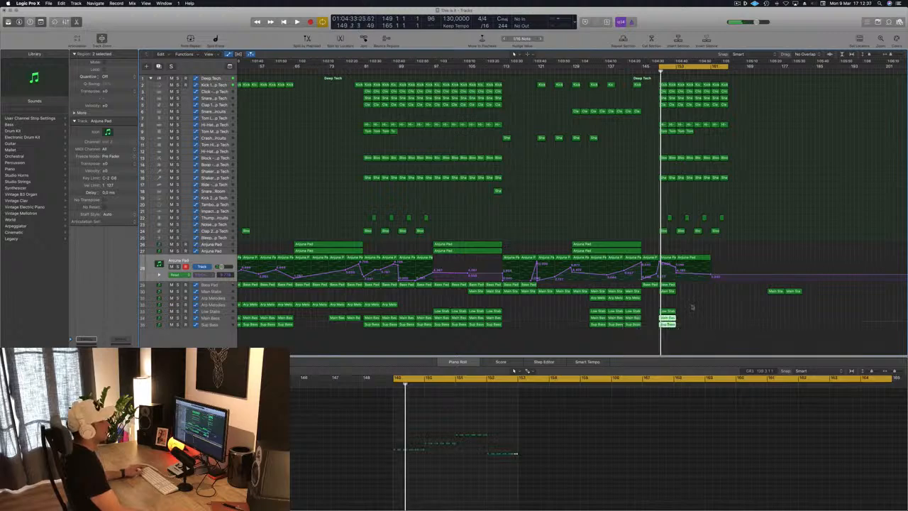
key(space)
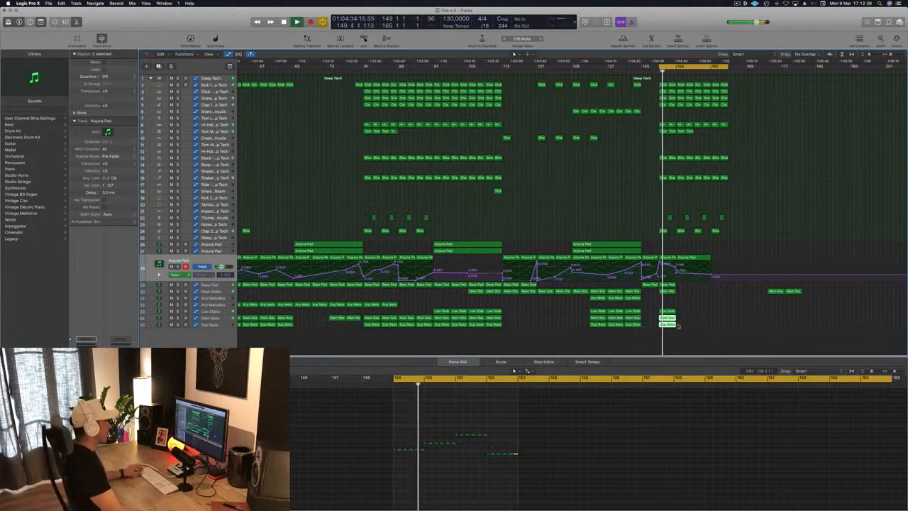
drag(670, 337, 697, 284)
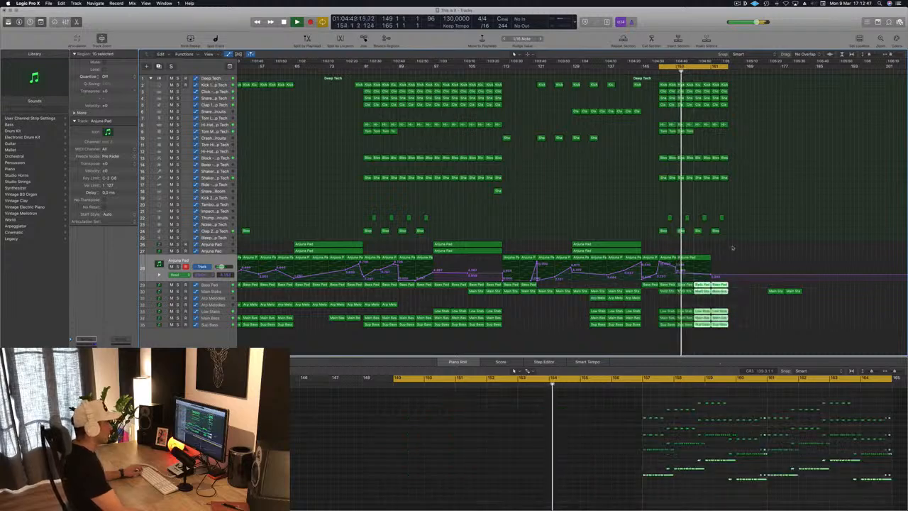
Step: Replace the eight-bar Anjuna Pad region at bar 153 with copies of the four-bar region up to bar 165
click(704, 257)
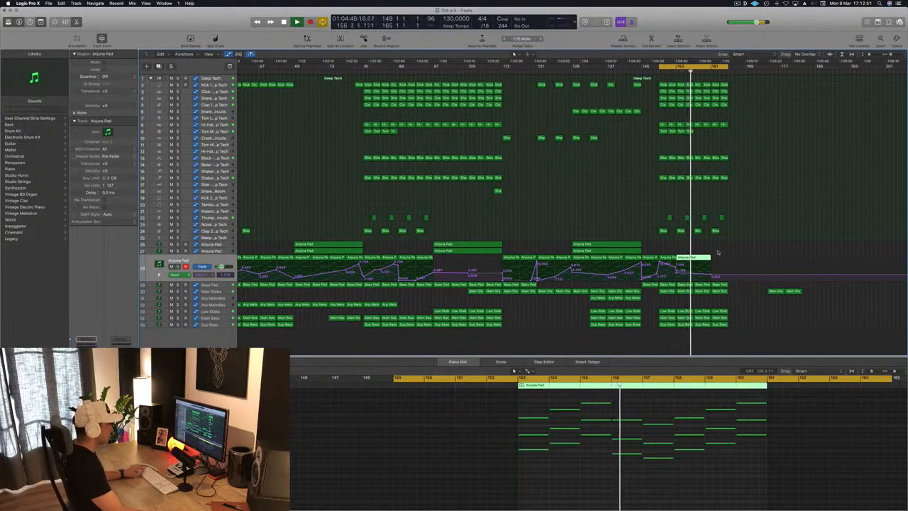
key(Delete)
key(comma)
key(comma)
key(space)
drag(682, 259, 719, 260)
key(space)
click(744, 246)
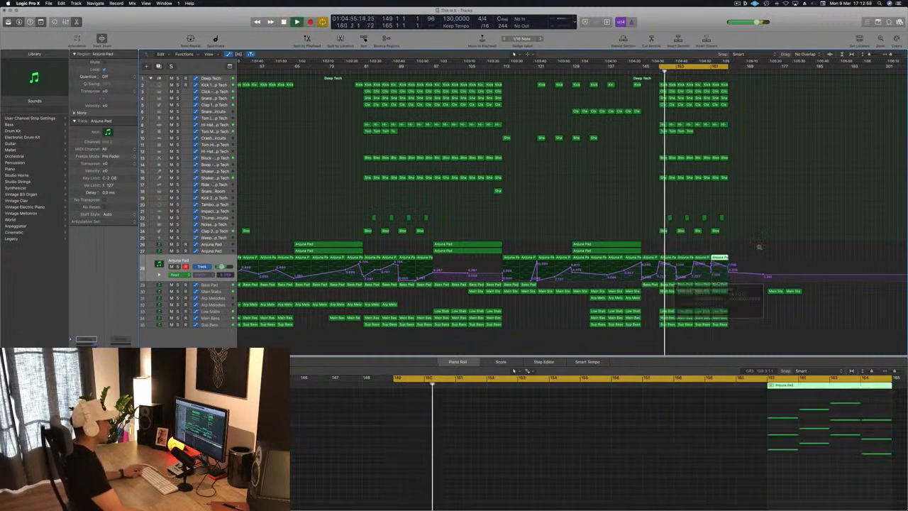
Step: Delete the two stray Main Stabs regions beyond bar 165 and extend the cycle range back to bar 113
key(super+Left)
key(super+Left)
drag(704, 290, 755, 292)
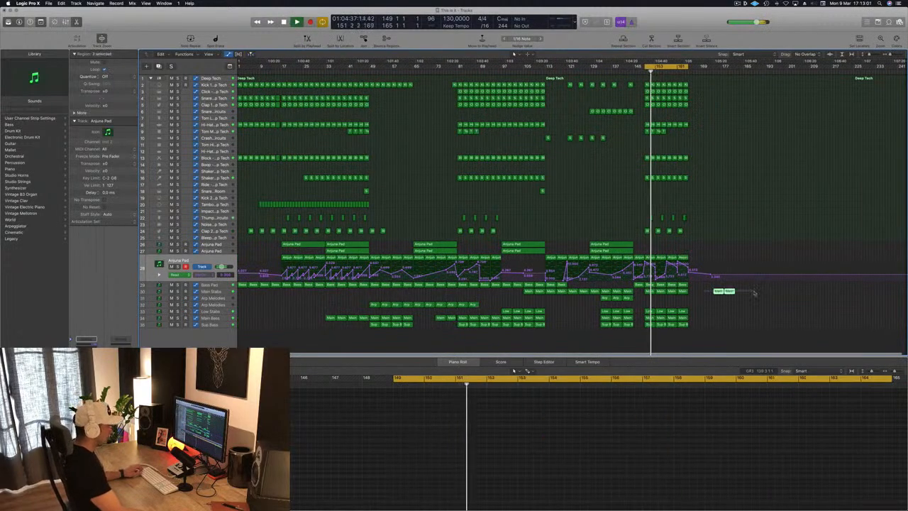
key(Delete)
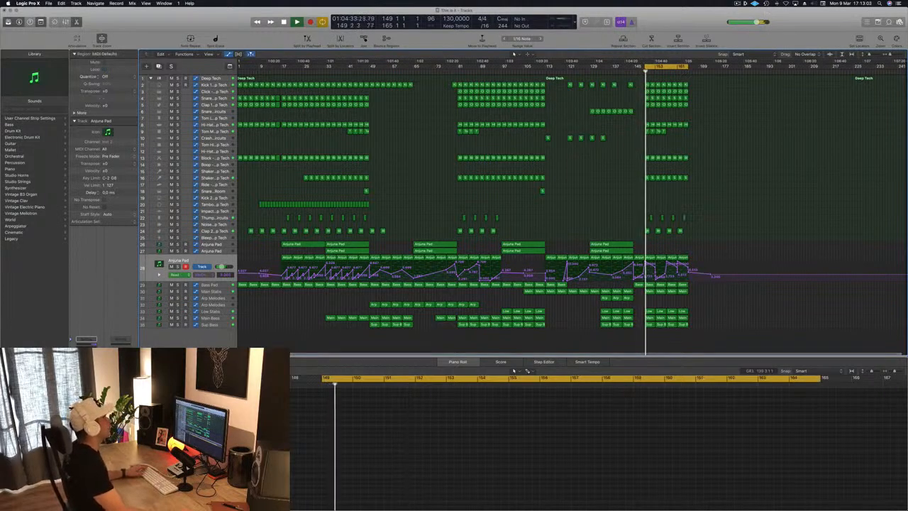
drag(646, 66, 547, 83)
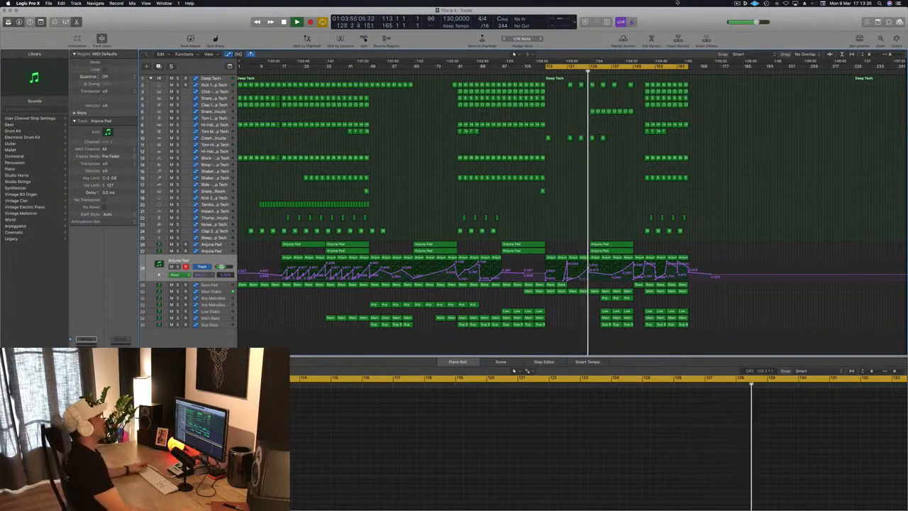
Step: Audition the drop from bar 149 and copy the drum, Anjuna Pad and Bass Pad regions of bars 17 to 49 to bar 165
click(642, 72)
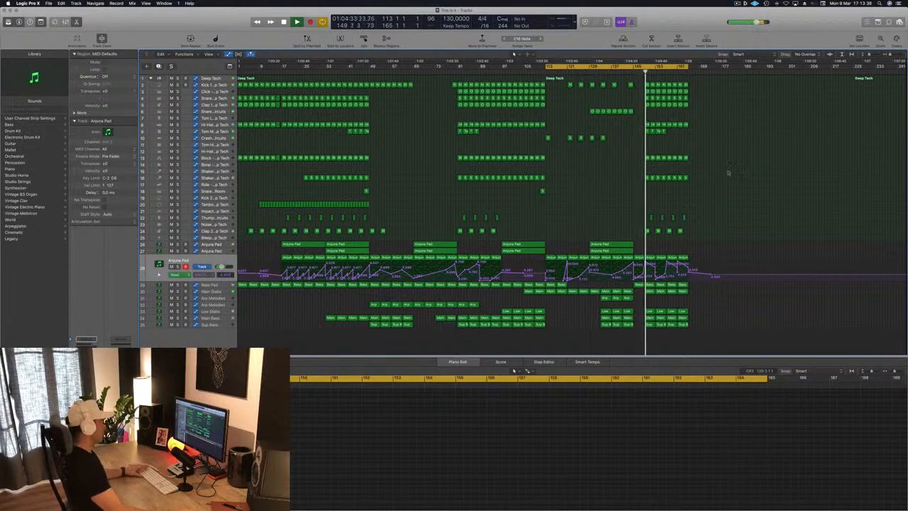
scroll(736, 186, down, 1)
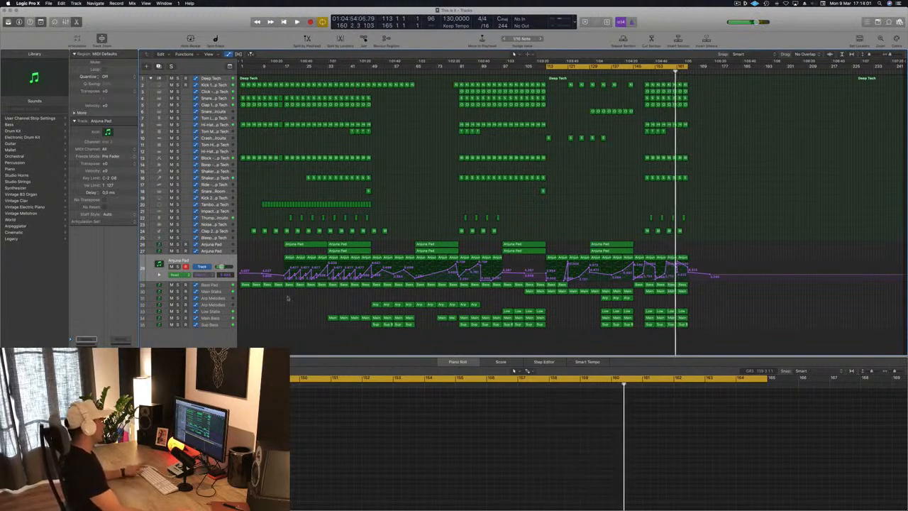
drag(353, 283, 370, 80)
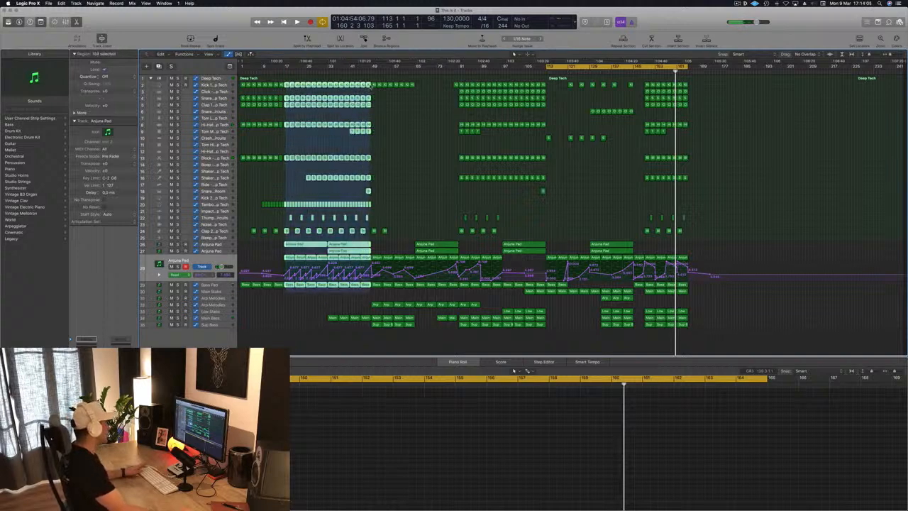
drag(285, 81, 289, 85)
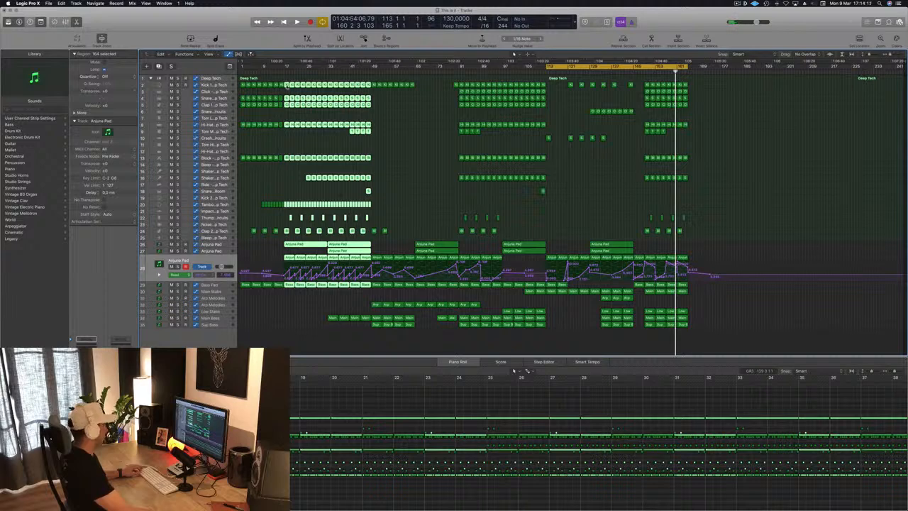
drag(288, 86, 693, 88)
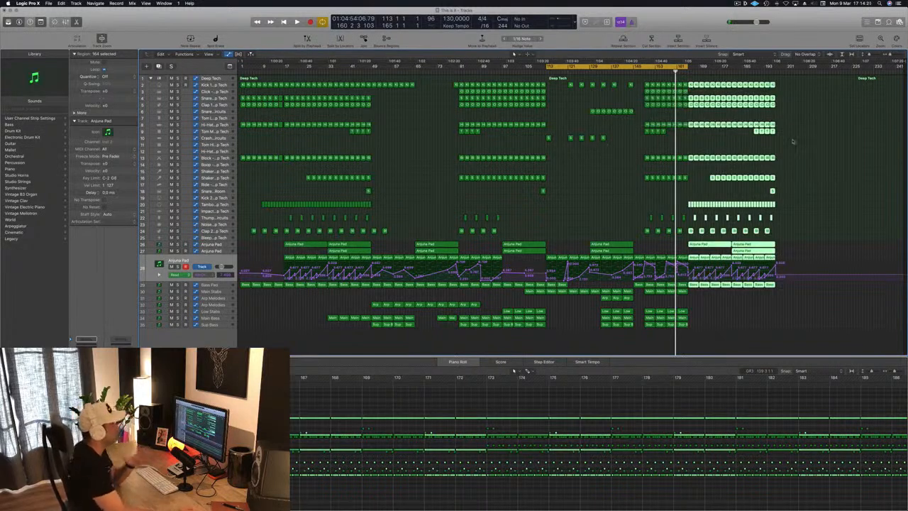
click(795, 122)
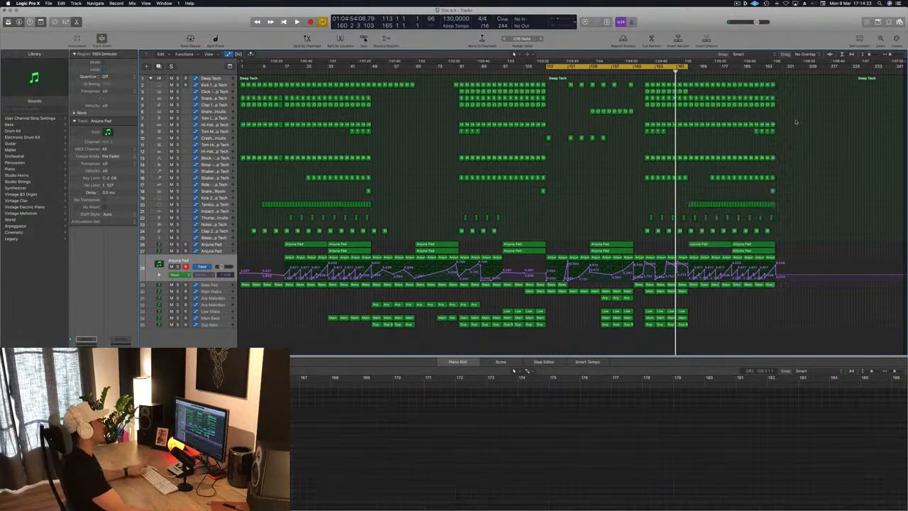
Step: Play the drop from bar 149 and adjust the Main Stabs automation points approaching and just beyond bar 165
key(space)
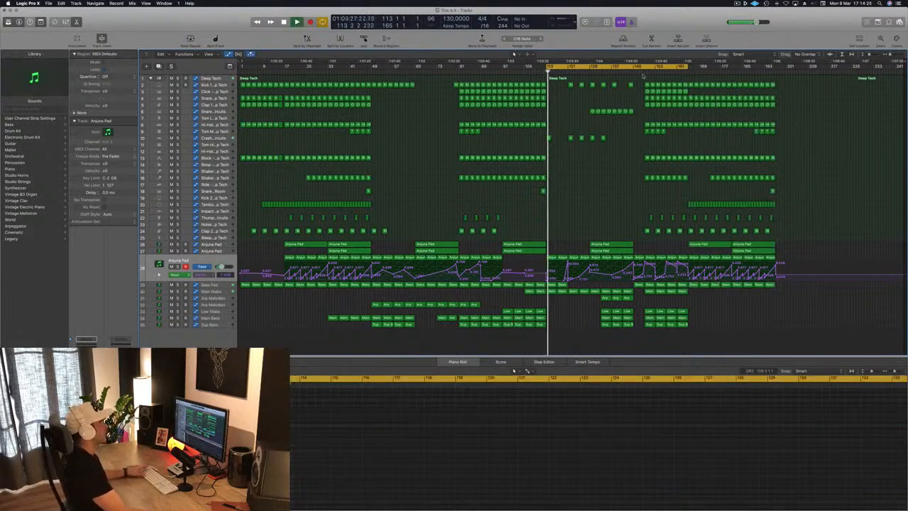
click(642, 73)
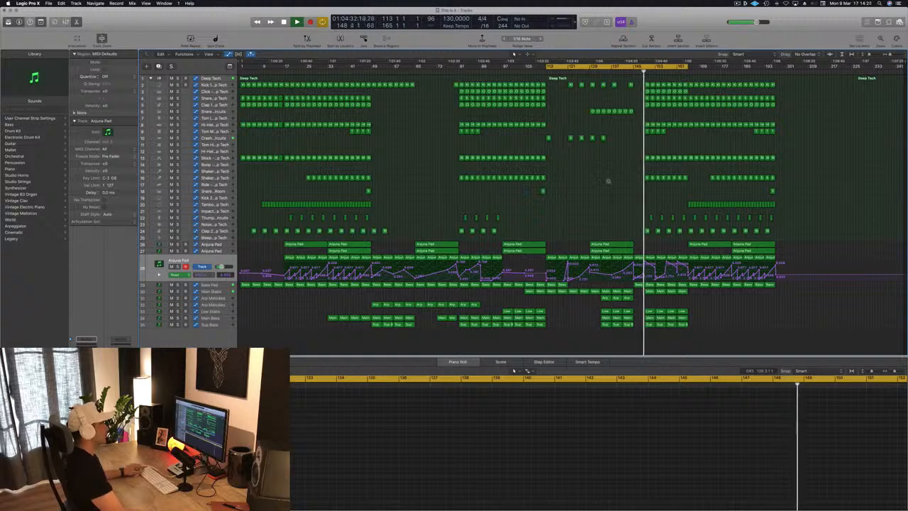
scroll(596, 183, up, 1)
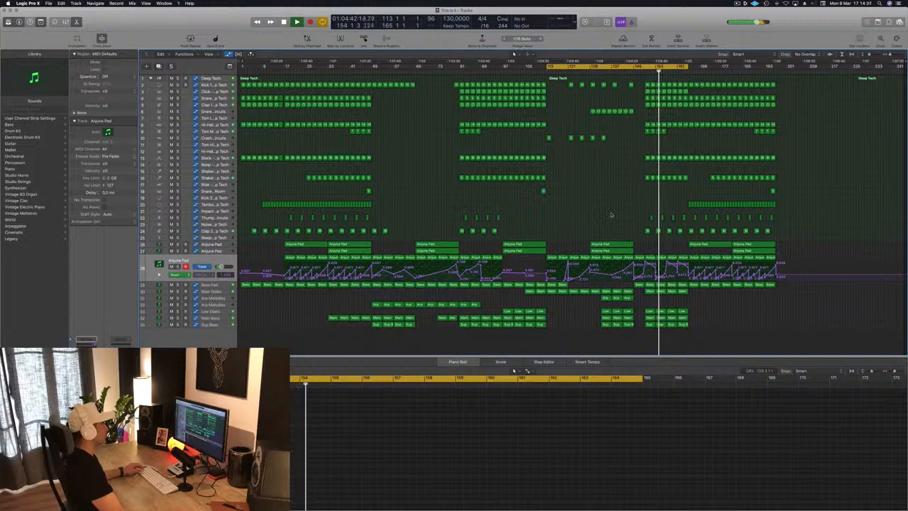
click(224, 291)
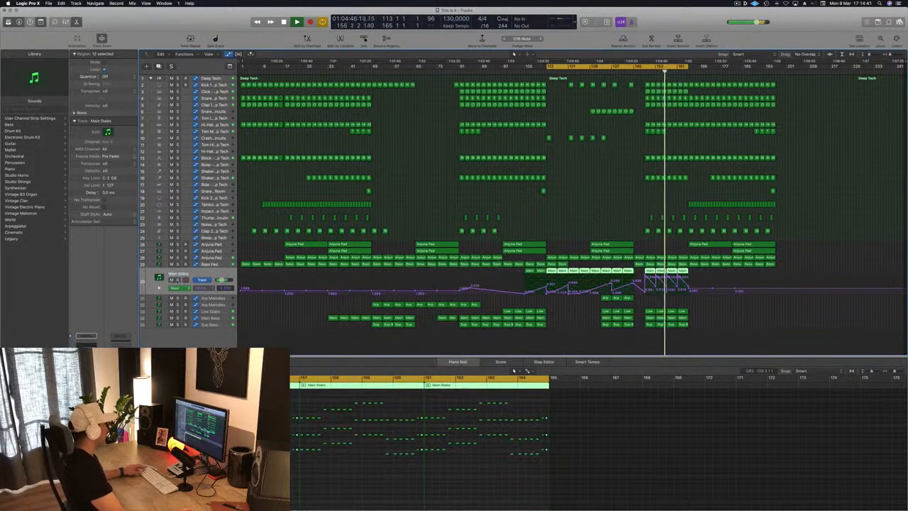
key(s)
key(s)
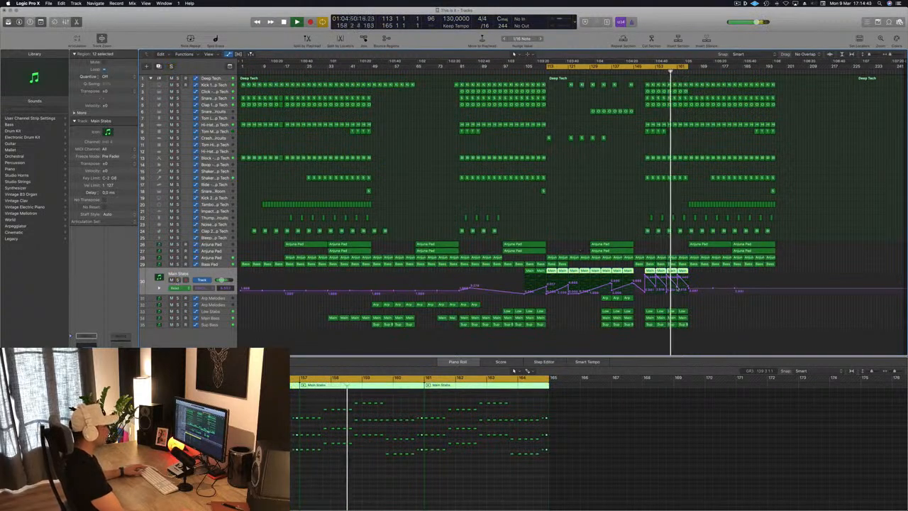
click(680, 289)
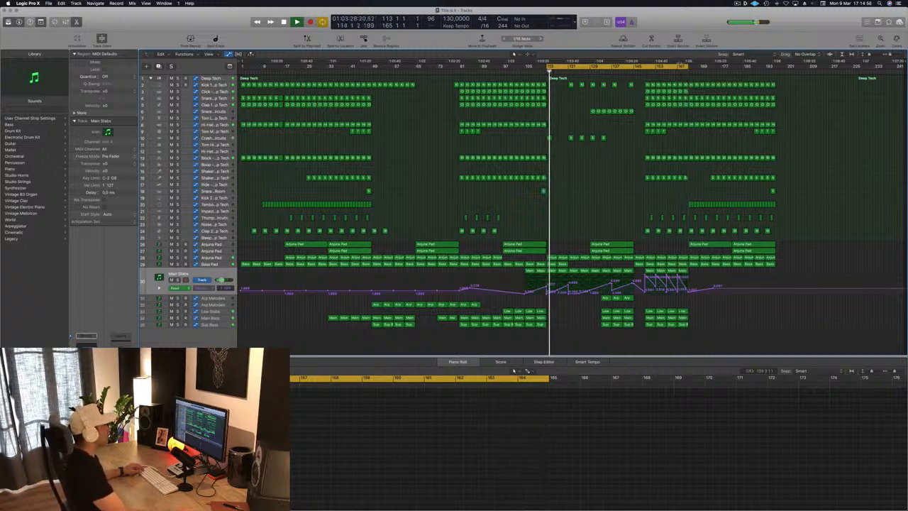
Step: Extend the end of the cycle range to bar 197 and play the copied section from about bar 165
drag(687, 67, 778, 68)
click(685, 71)
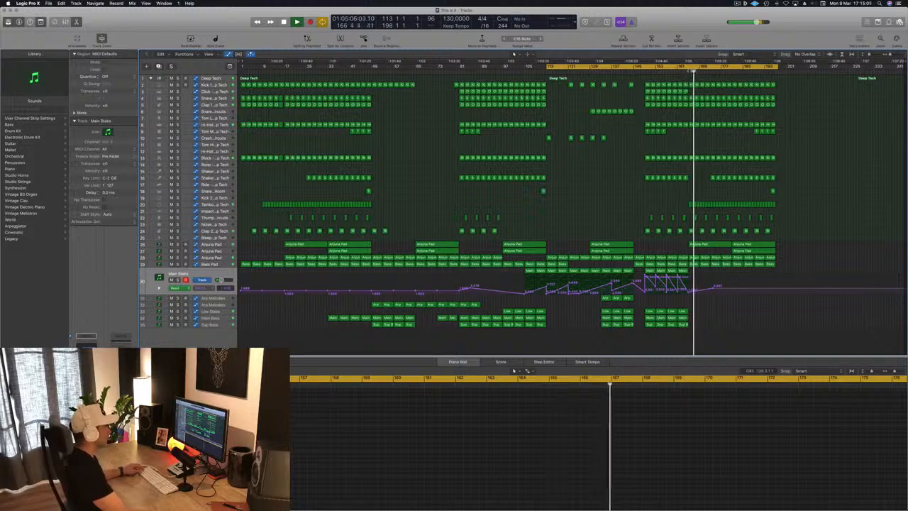
click(685, 72)
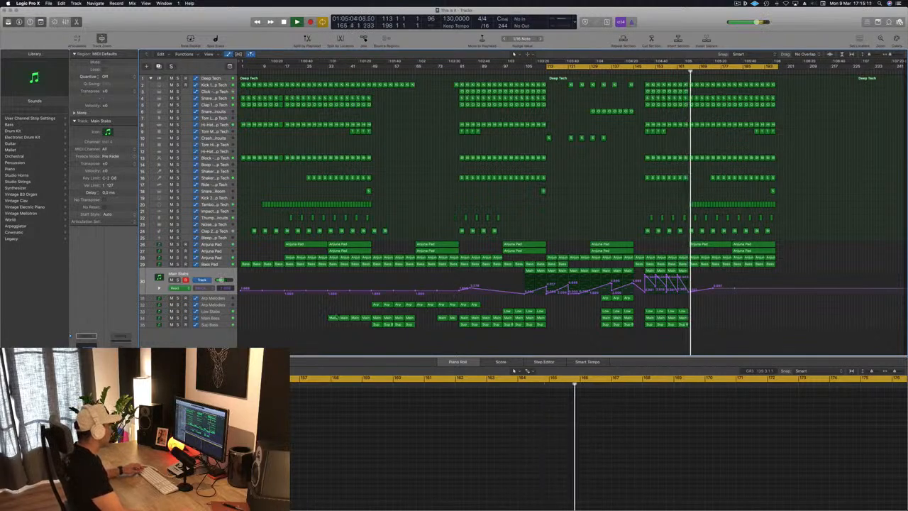
Step: Copy the four Main Bass regions from bar 33 to bar 165 and move the track 27 Anjuna Pad region to bar 165
click(332, 317)
drag(332, 317, 707, 320)
mouse_move(715, 322)
mouse_down()
mouse_move(695, 320)
mouse_move(711, 322)
mouse_up()
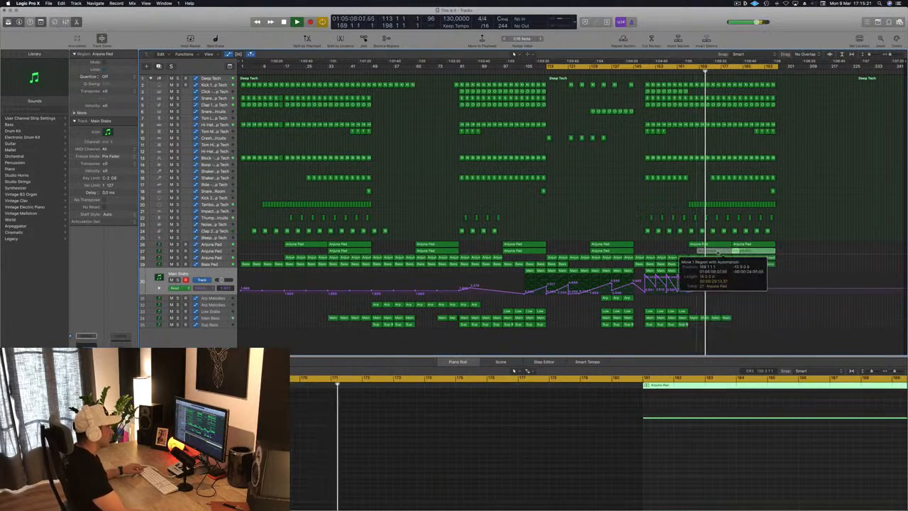
click(709, 251)
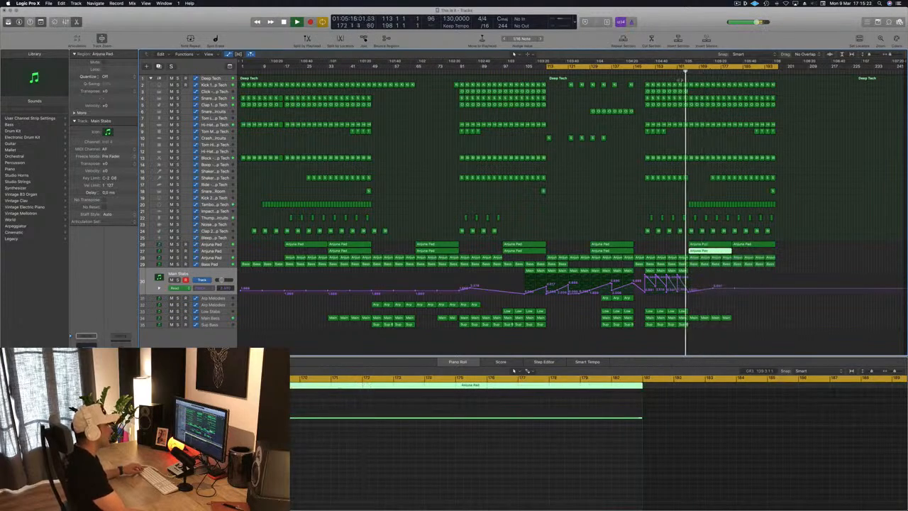
click(699, 192)
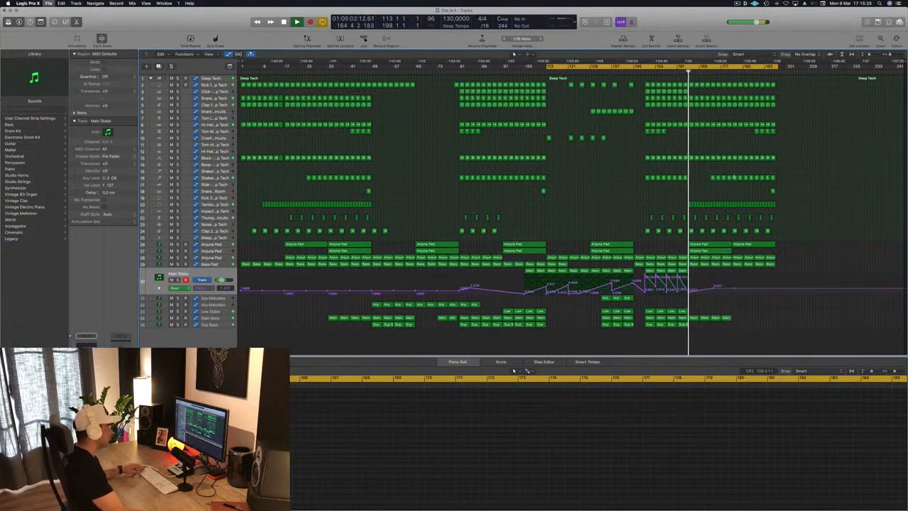
Step: Move the Shaker regions on track 16 from bar 173 to bar 165 and delete those beyond bar 181
drag(704, 178, 777, 181)
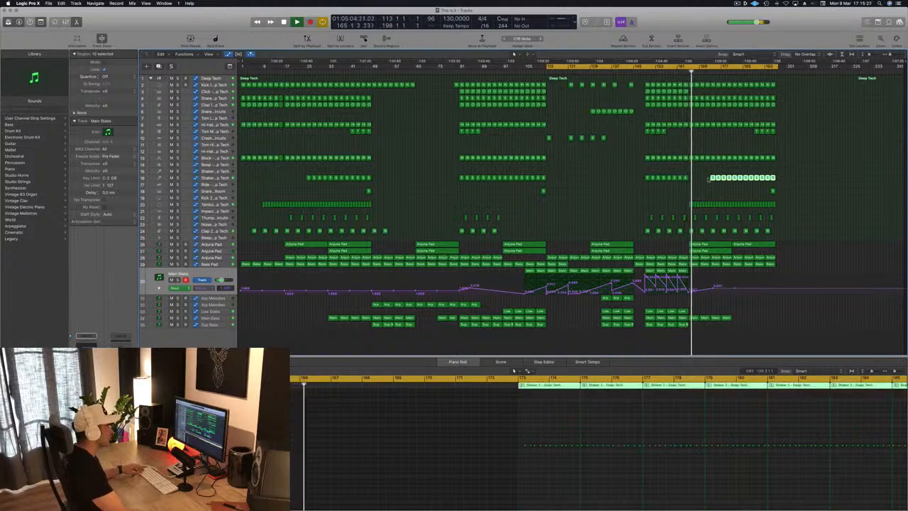
drag(712, 179, 735, 183)
click(778, 176)
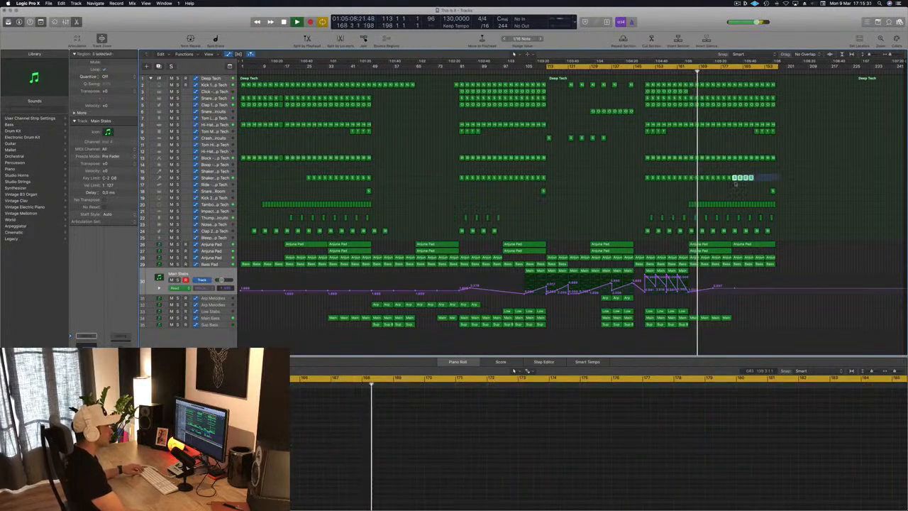
key(Delete)
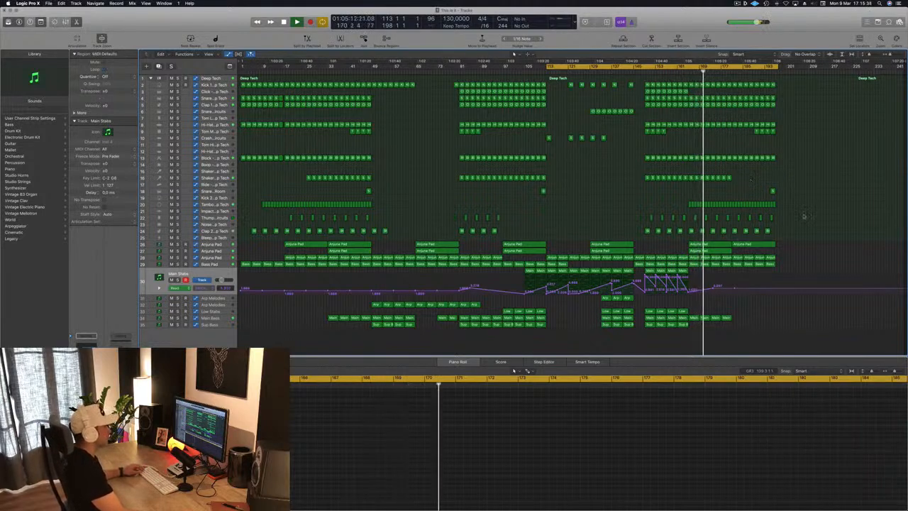
Step: Delete the Anjuna Pad region at bar 181 on track 26 and extend the end of the cycle range to bar 201
click(770, 244)
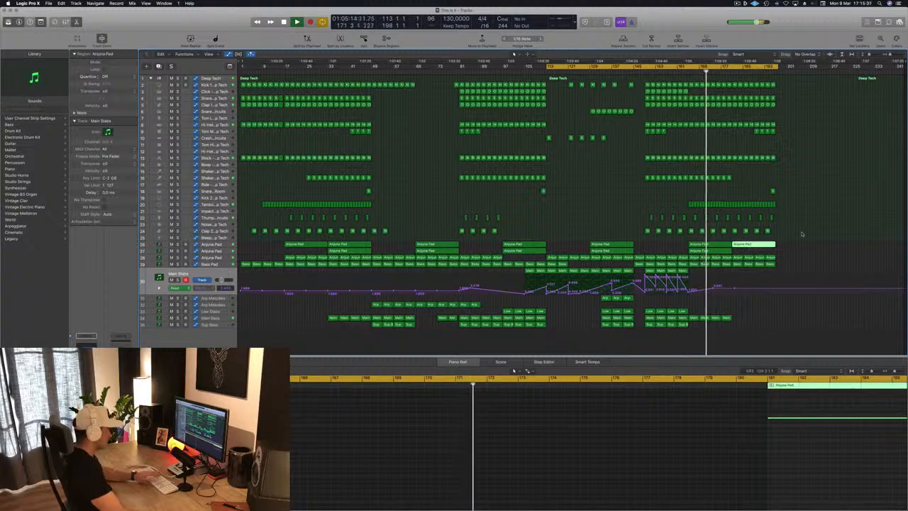
key(Delete)
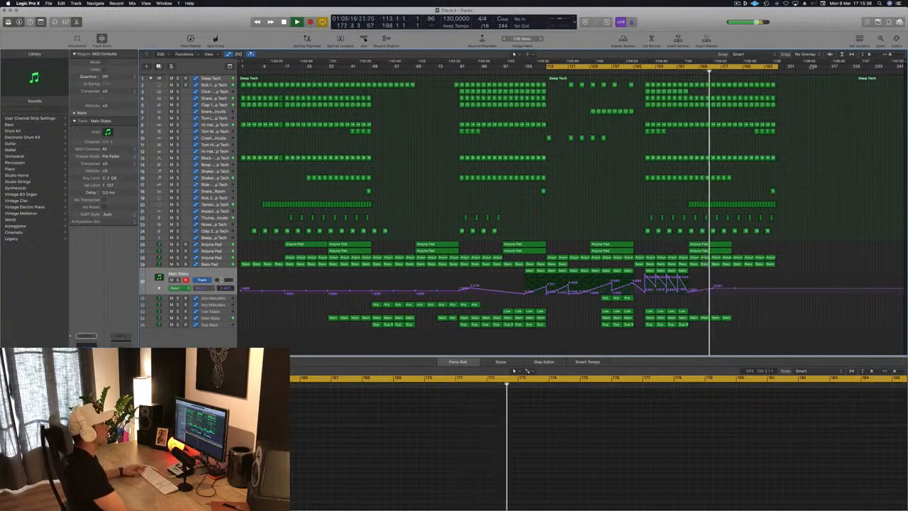
drag(777, 67, 788, 67)
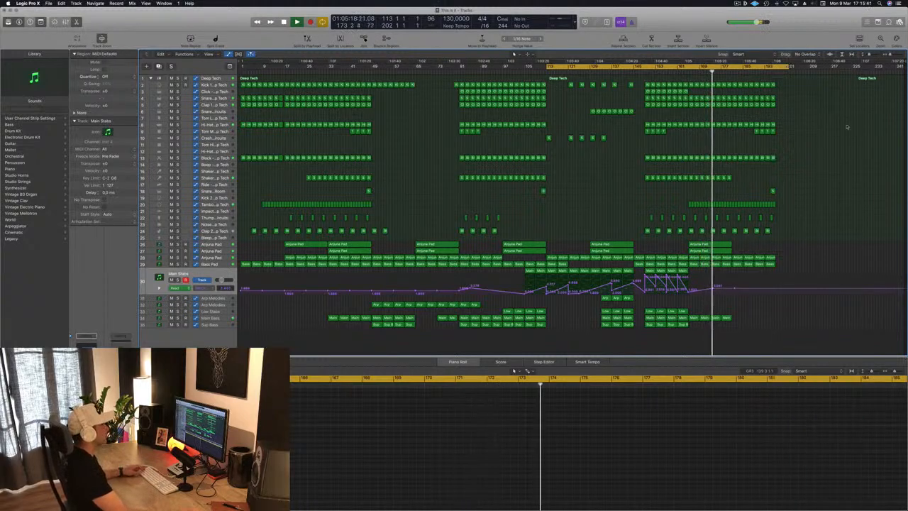